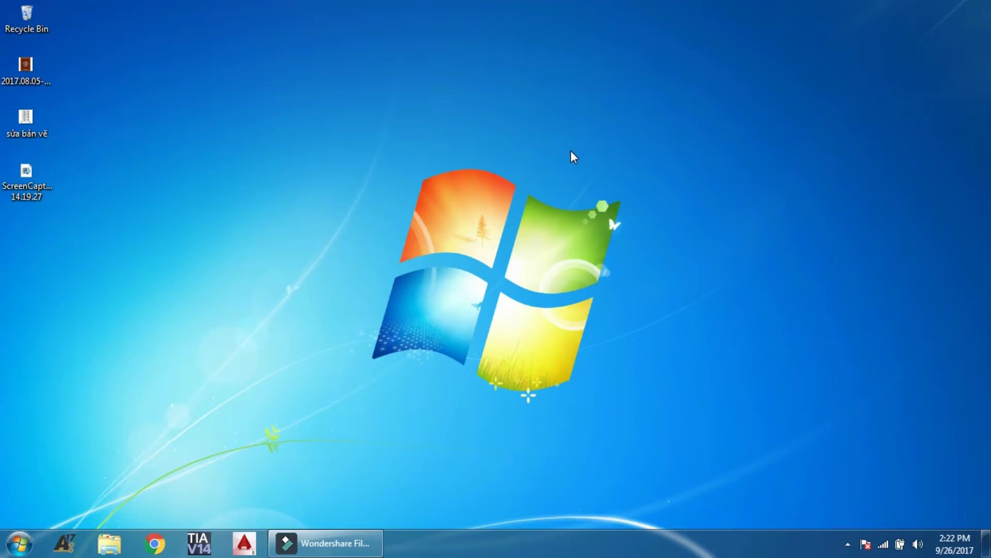
Review the Windows edition and hardware specifications in the computer's system properties, and close the window
click(20, 551)
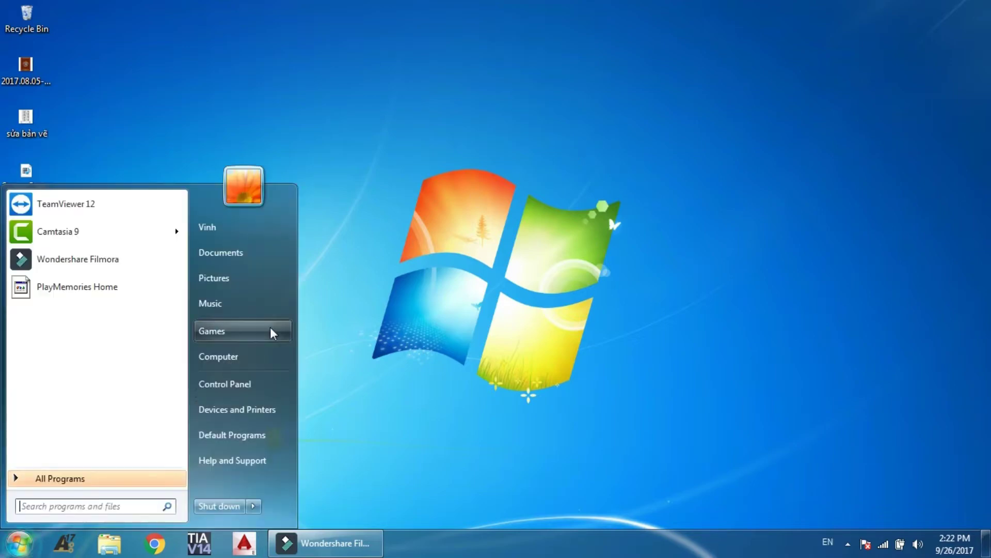
right_click(227, 355)
click(281, 479)
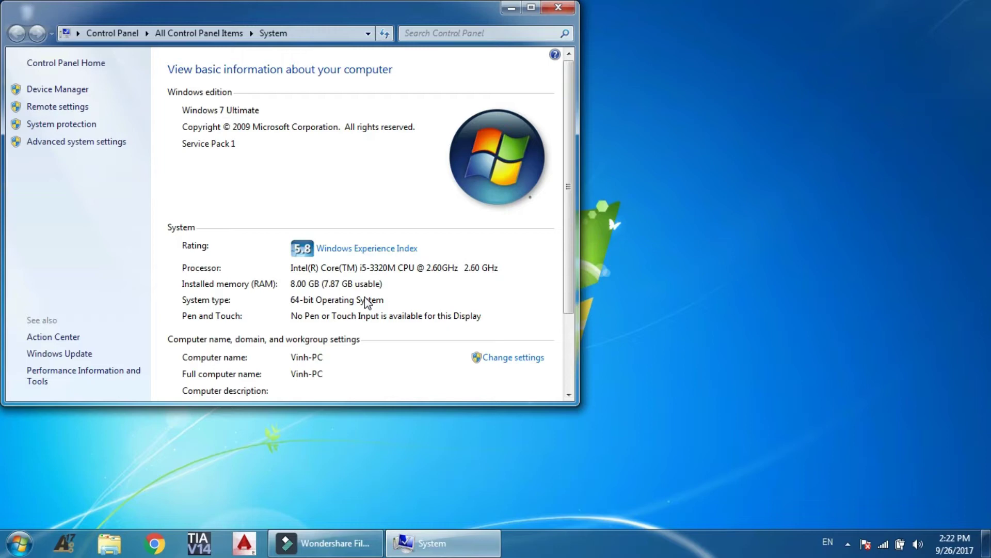
scroll(356, 312, down, 2)
scroll(354, 312, down, 1)
scroll(354, 312, up, 4)
click(565, 12)
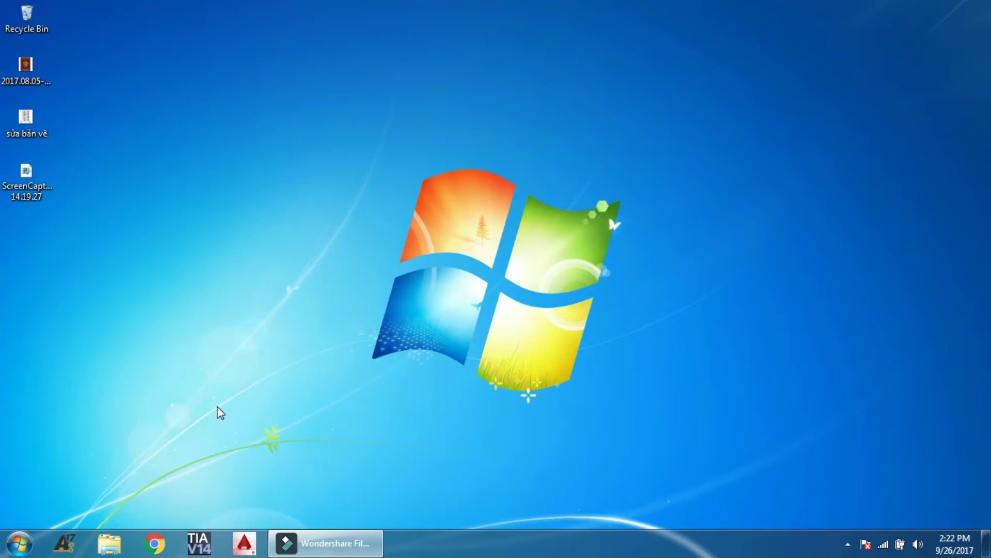
Reopen the computer's system properties to check the processor, installed memory and system type
click(19, 542)
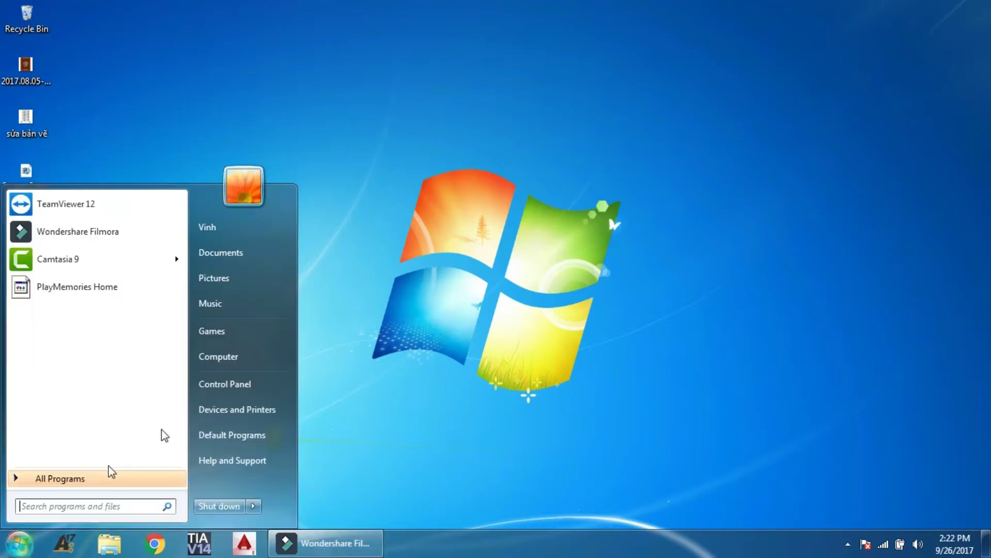
right_click(249, 360)
click(296, 482)
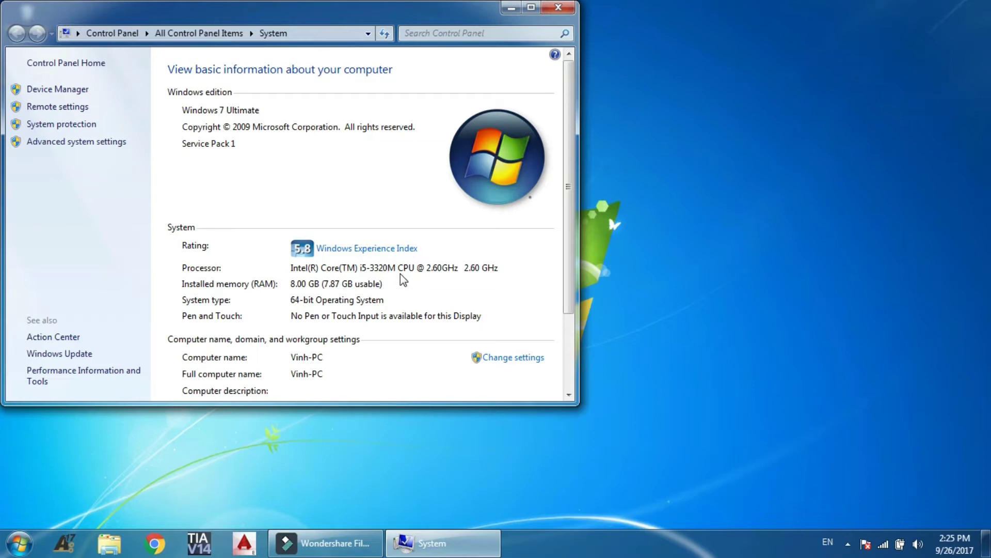
Open the Computer location in a maximized file browser window to check free space on drives C: and D:
click(124, 539)
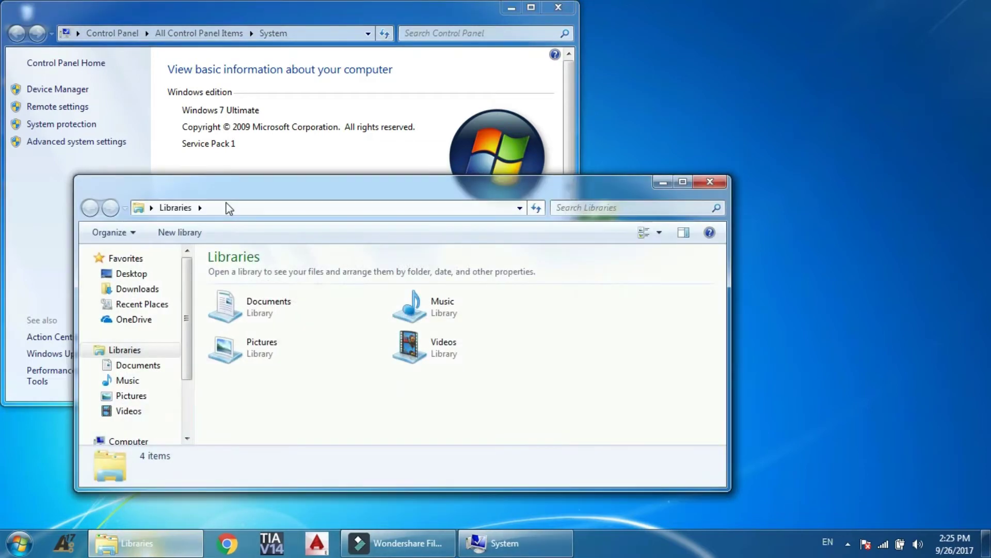
drag(187, 362, 188, 408)
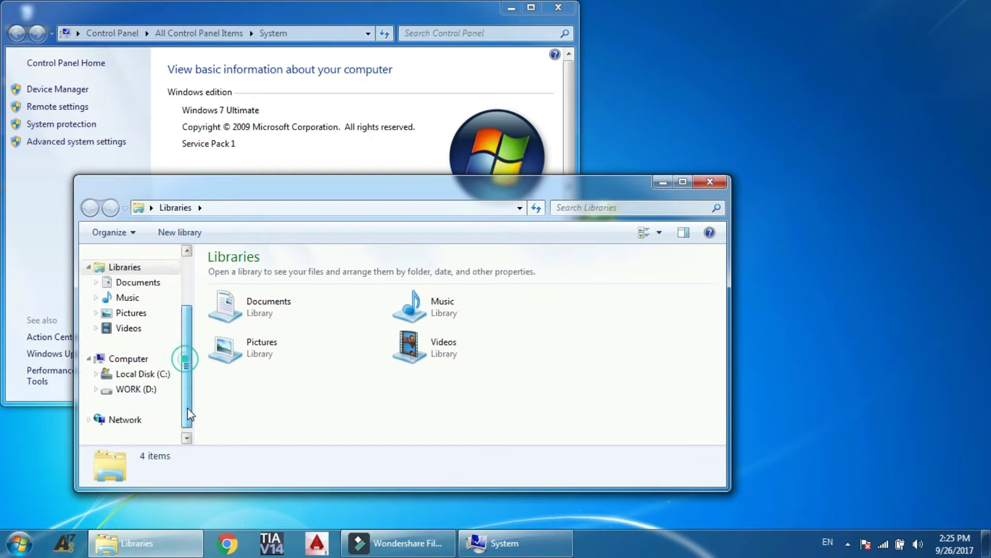
click(161, 360)
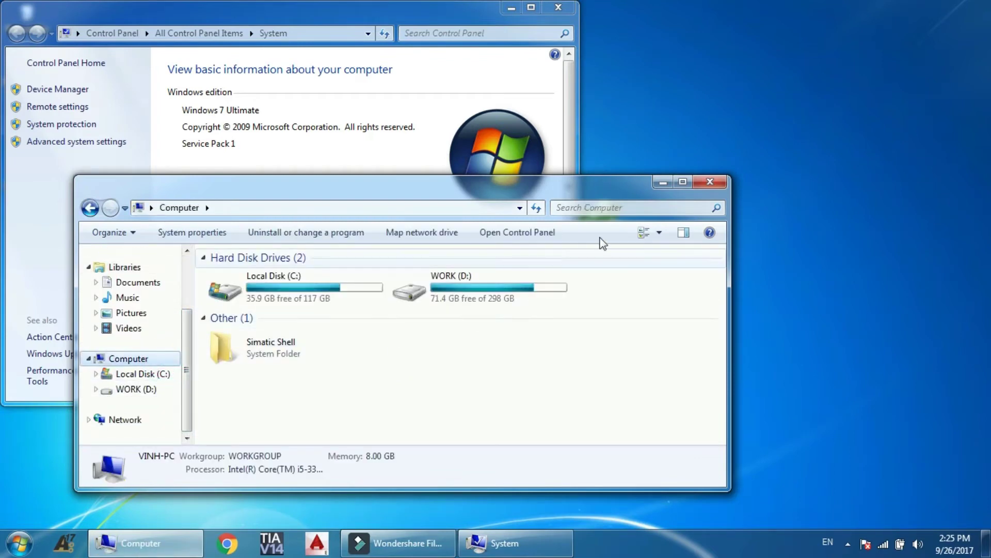
click(683, 182)
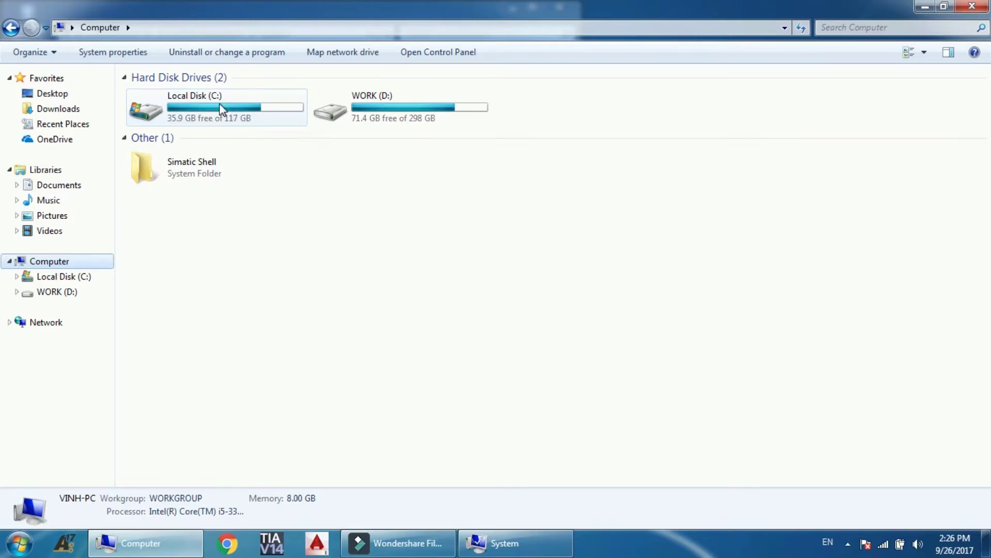
Restore the Computer window and arrange it beside a narrower, taller System window so the hardware details and drive space show together
double_click(362, 12)
drag(395, 148, 637, 206)
drag(636, 205, 645, 198)
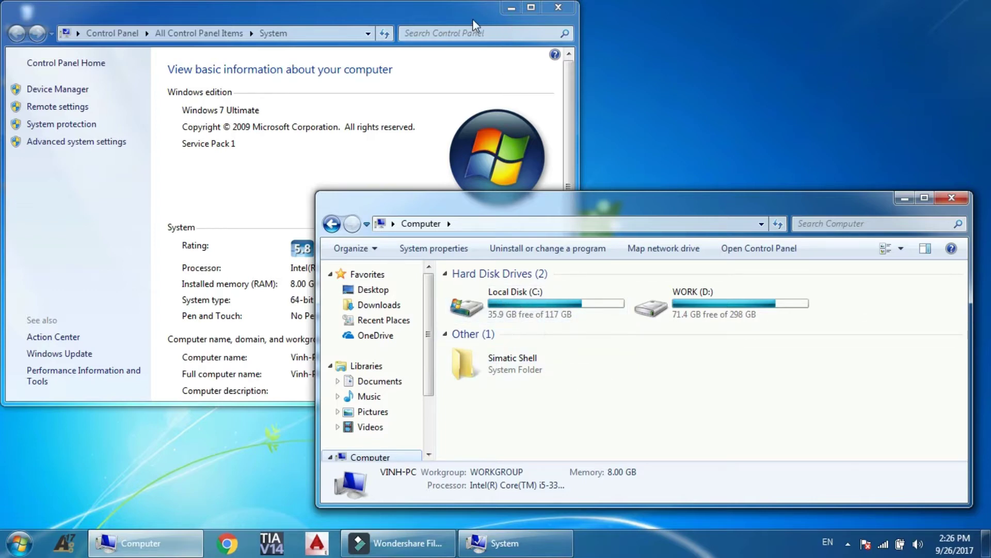
drag(578, 75, 321, 85)
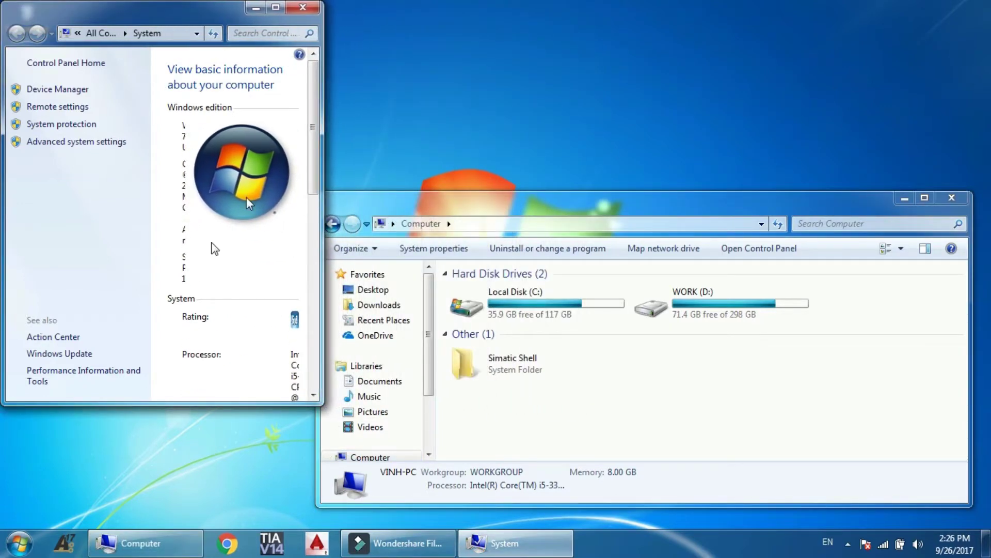
drag(170, 400, 171, 501)
drag(321, 318, 402, 308)
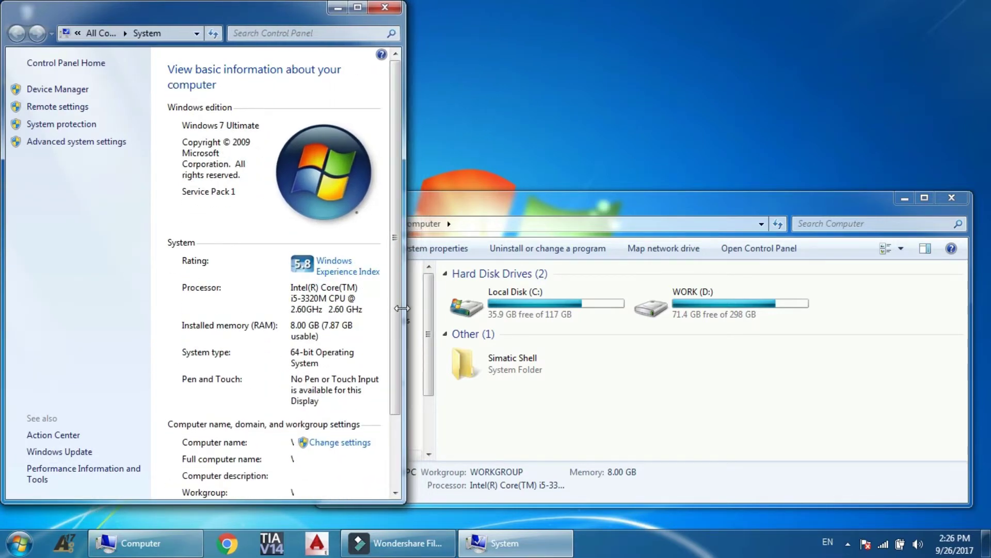
drag(524, 211, 671, 182)
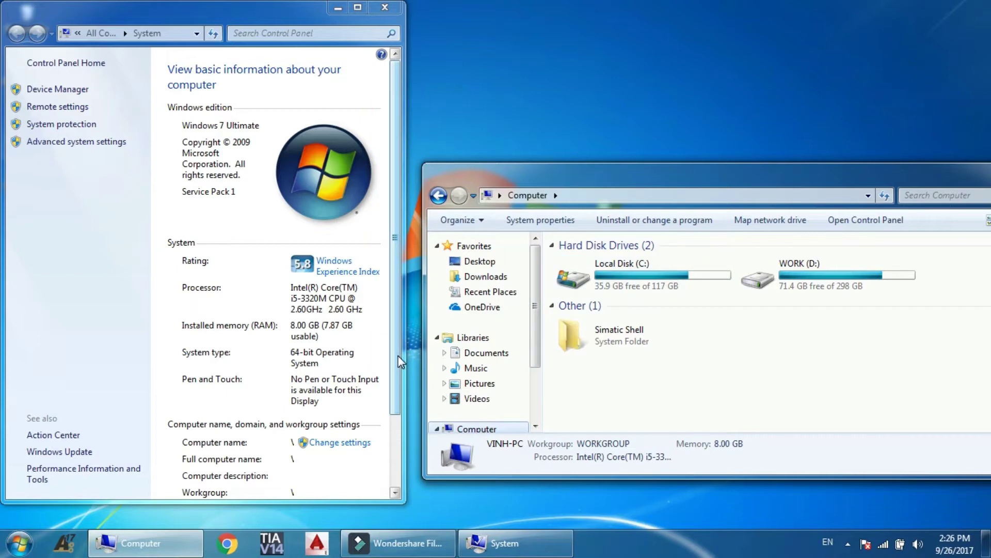
drag(399, 357, 398, 327)
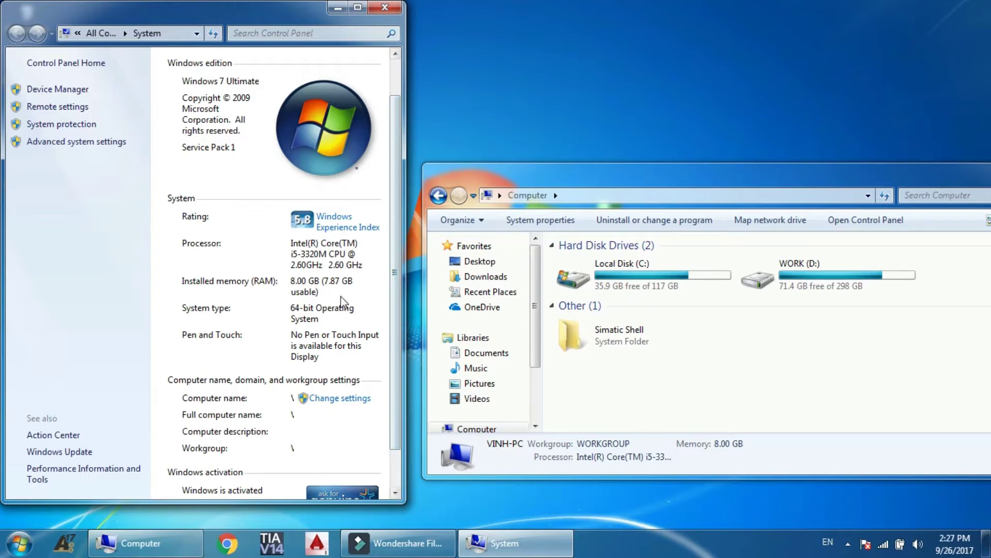
Open Windows Task Manager and examine the CPU and physical memory usage in its performance view
right_click(622, 553)
click(687, 496)
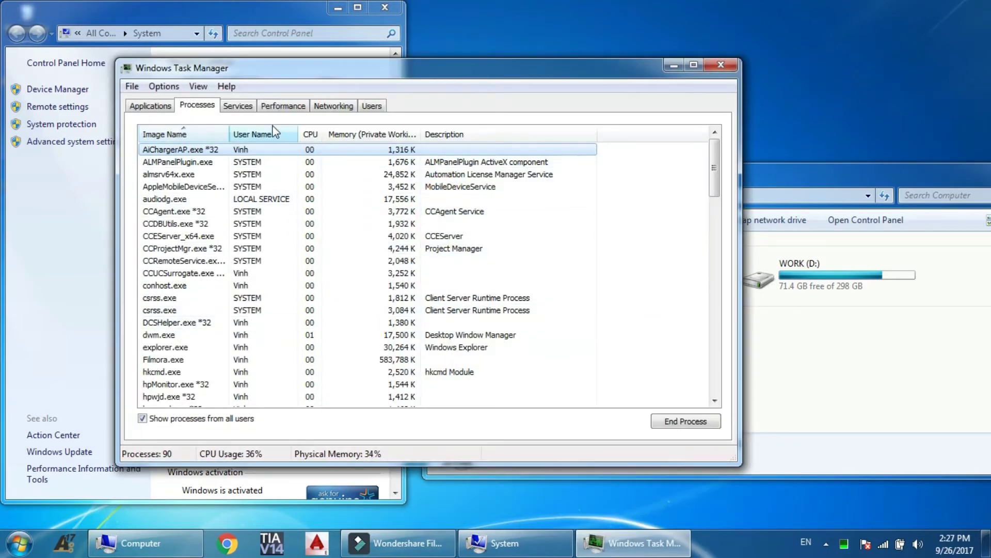
click(282, 105)
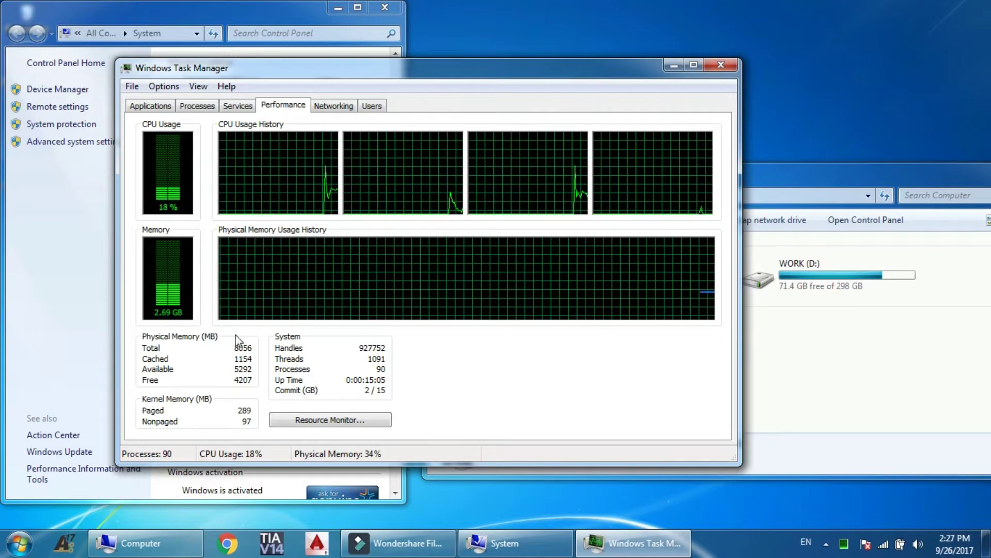
drag(486, 77, 623, 65)
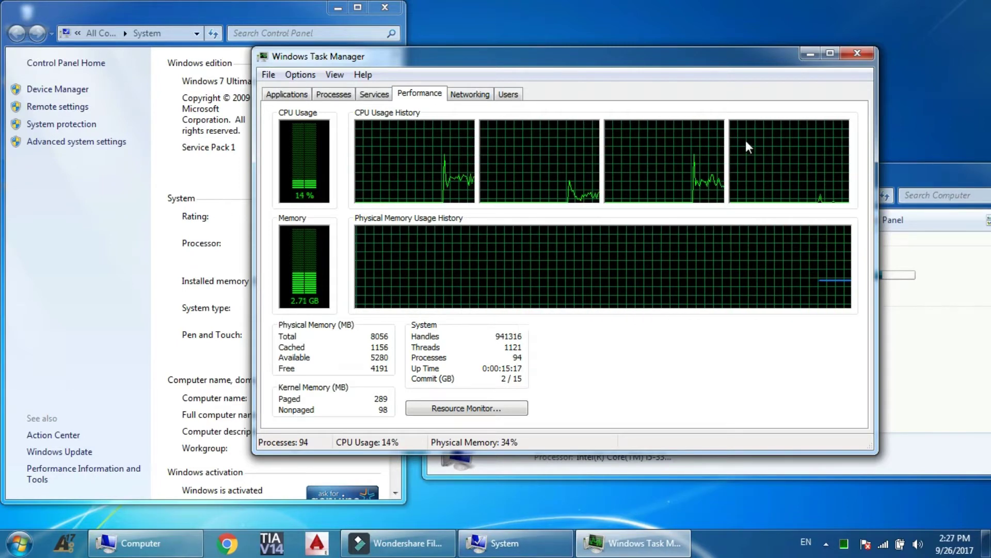
Examine the running processes and their memory use in Task Manager, and close it
click(336, 94)
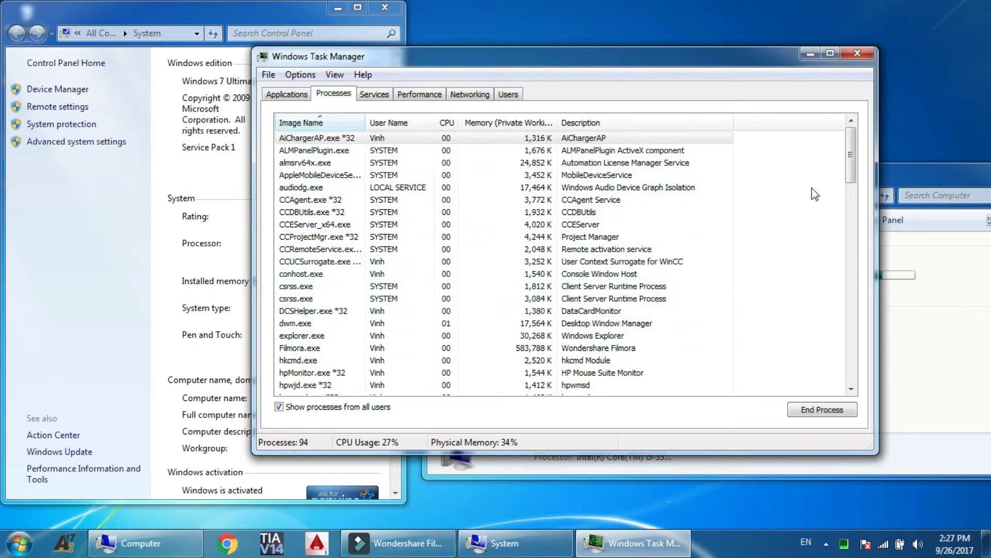
mouse_move(857, 171)
mouse_down()
mouse_move(849, 377)
mouse_move(872, 171)
mouse_up()
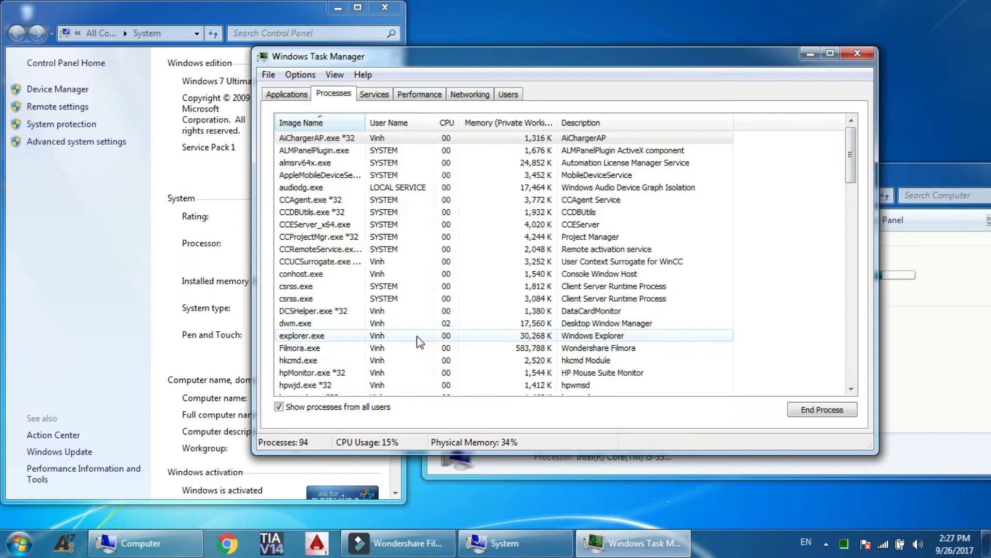
click(447, 261)
scroll(441, 291, down, 1)
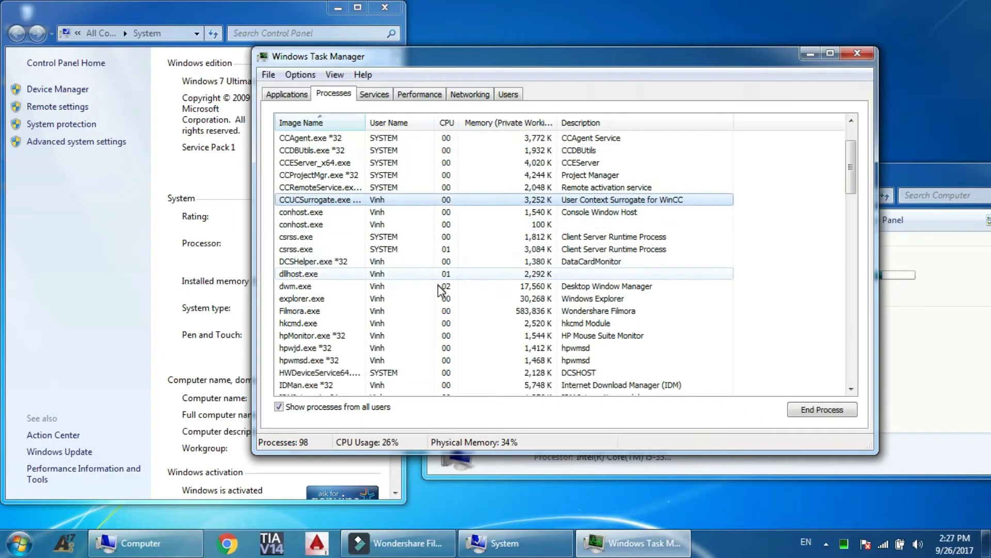
scroll(441, 290, down, 13)
scroll(440, 289, up, 2)
scroll(440, 289, down, 2)
scroll(444, 286, up, 2)
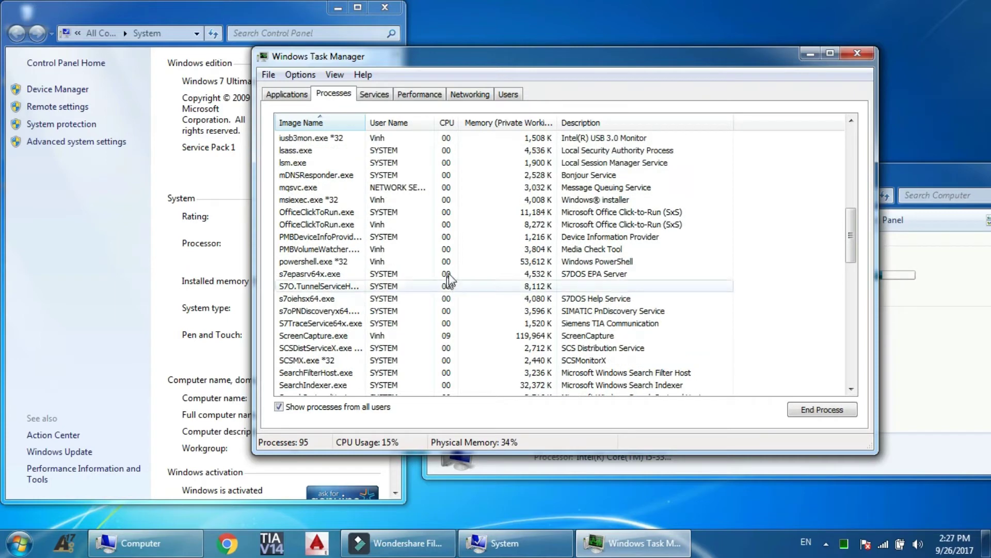
scroll(447, 281, down, 12)
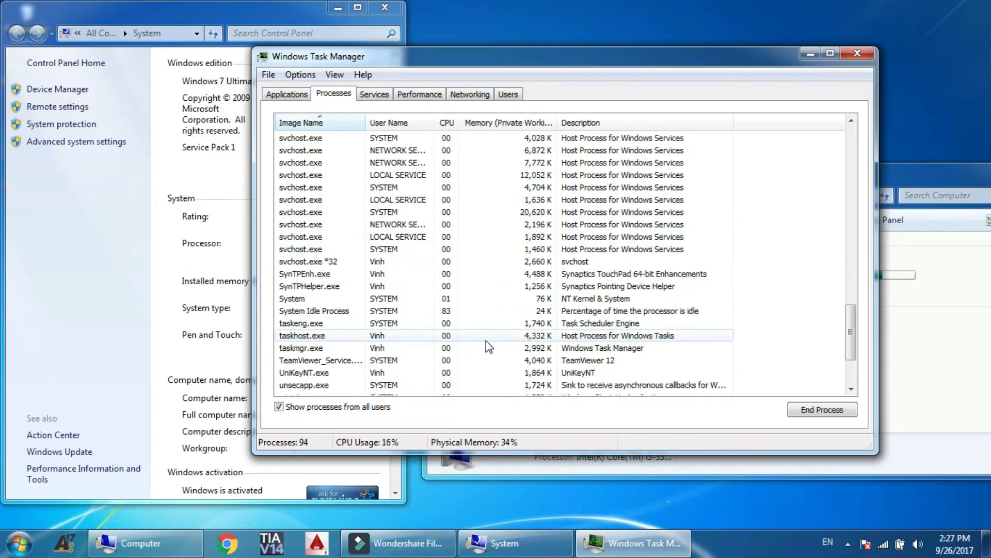
scroll(486, 340, down, 2)
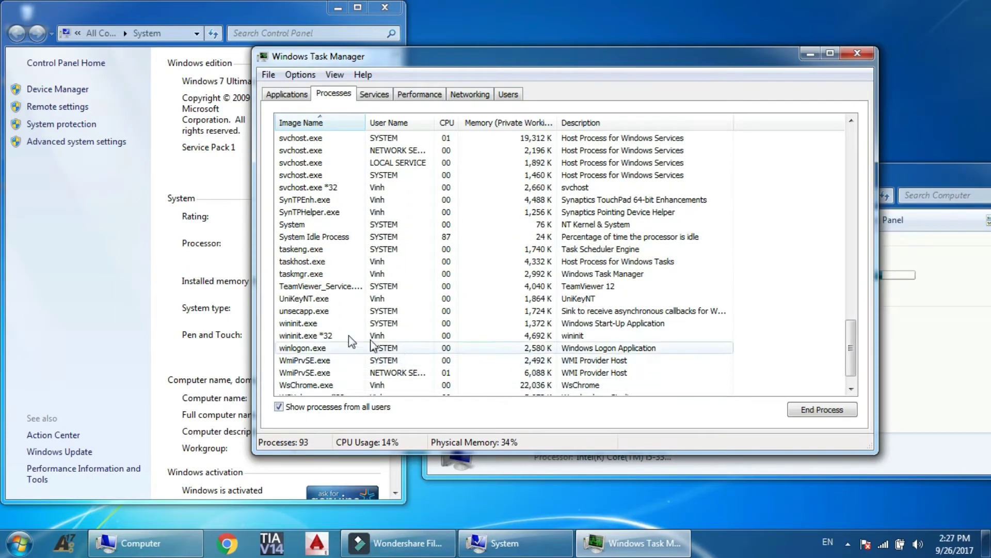
scroll(465, 240, up, 6)
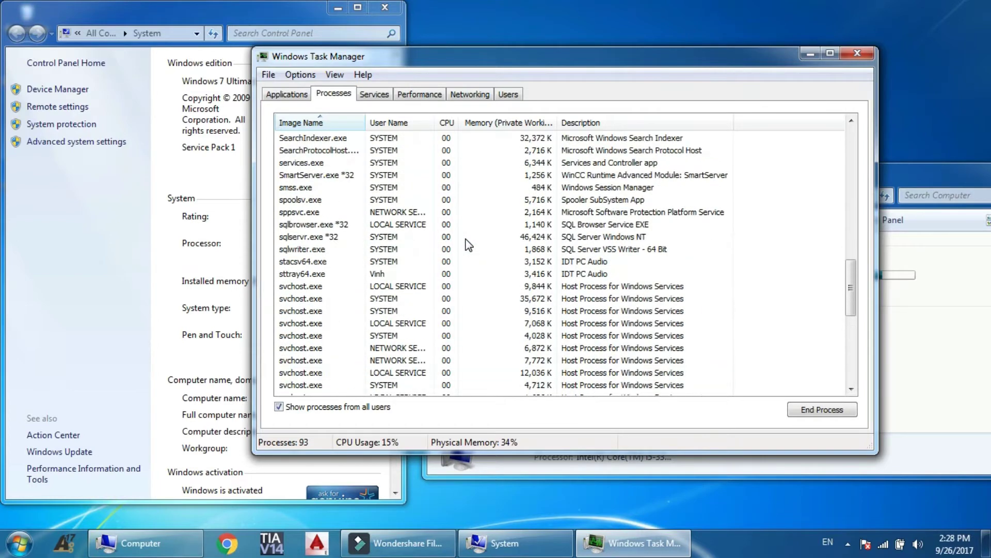
scroll(464, 240, up, 4)
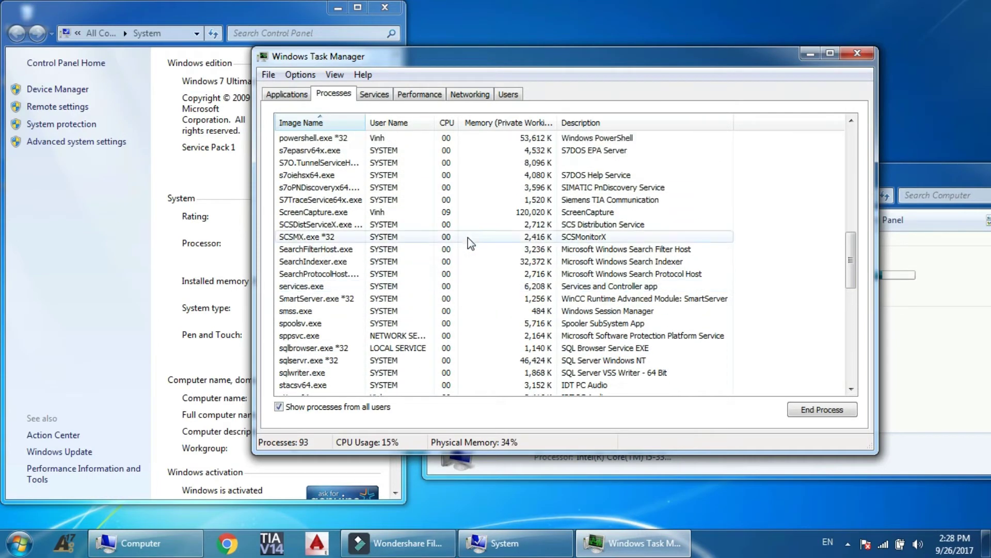
scroll(429, 314, up, 1)
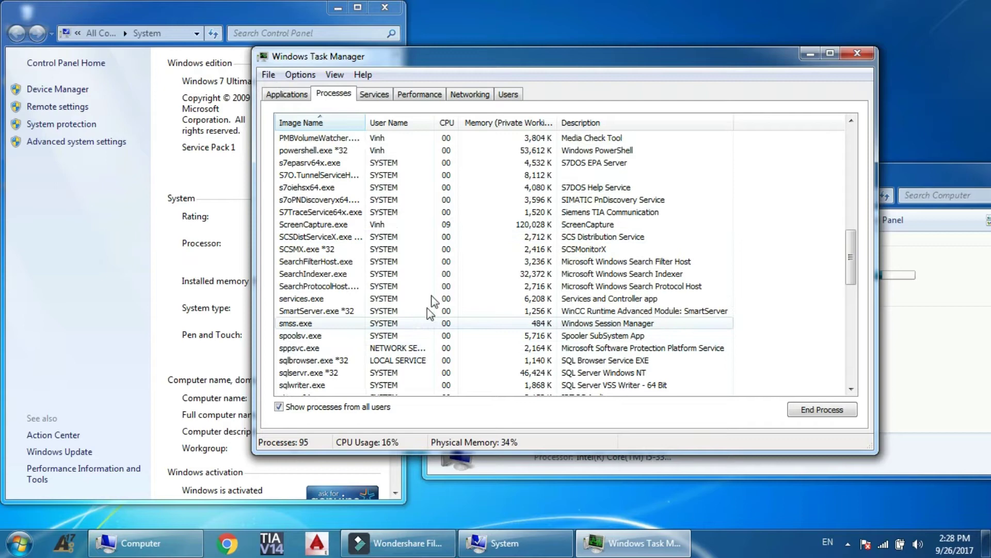
scroll(498, 227, down, 1)
scroll(502, 235, up, 2)
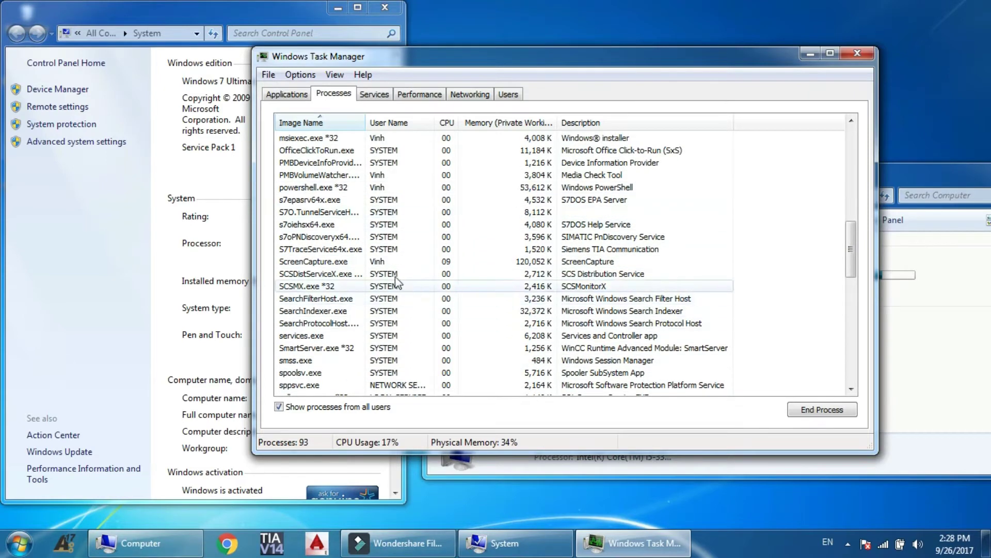
click(853, 54)
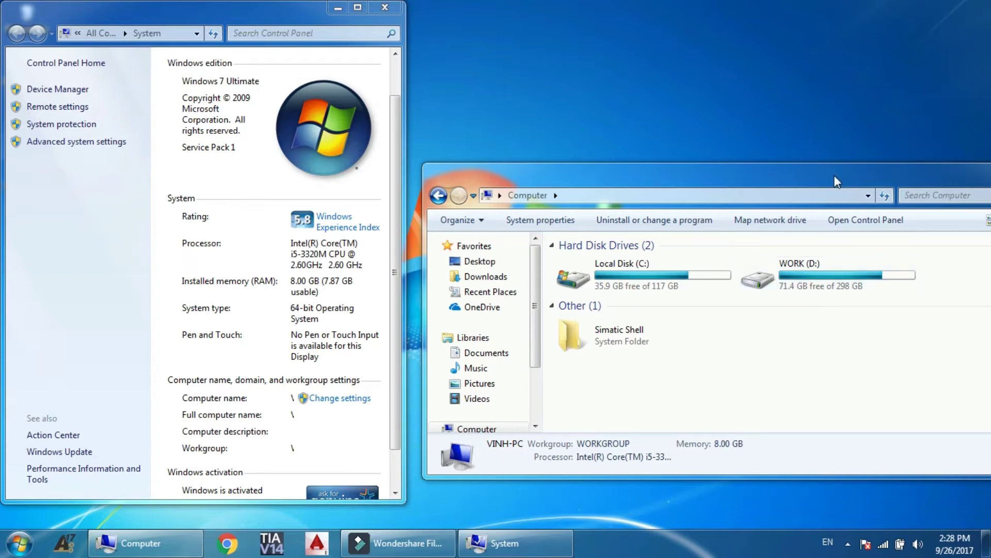
Check the computer's properties once more from the Computer window, and close both the System and Computer windows
drag(834, 178, 647, 183)
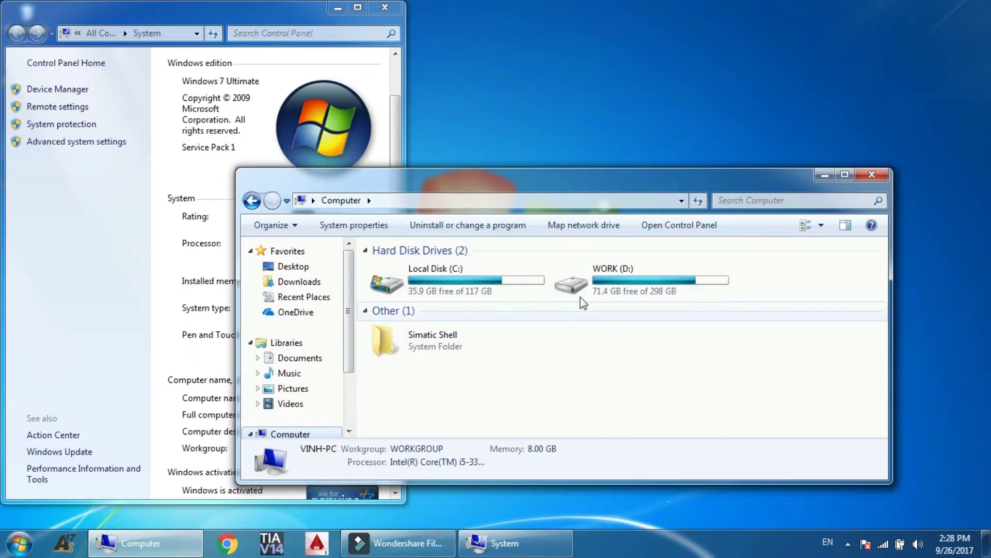
right_click(506, 287)
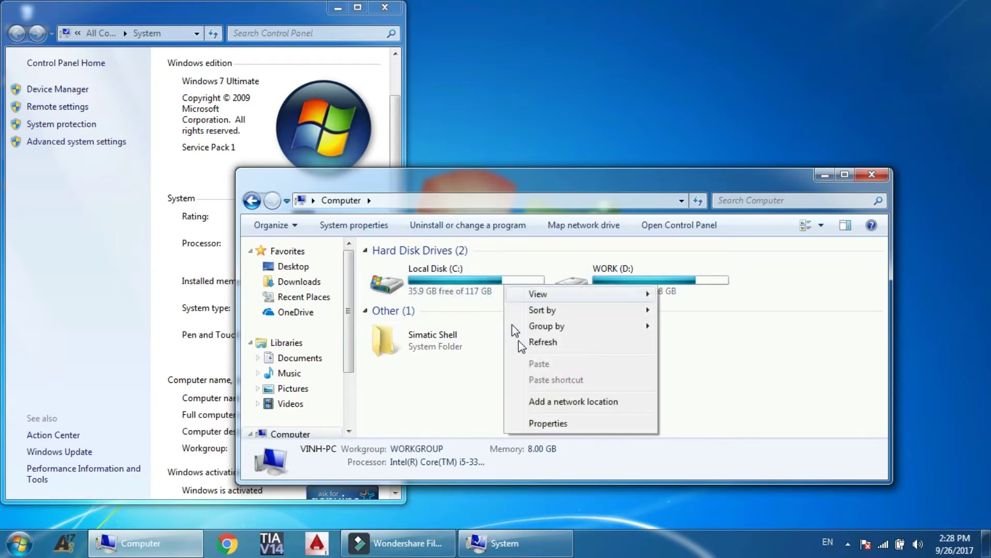
click(534, 423)
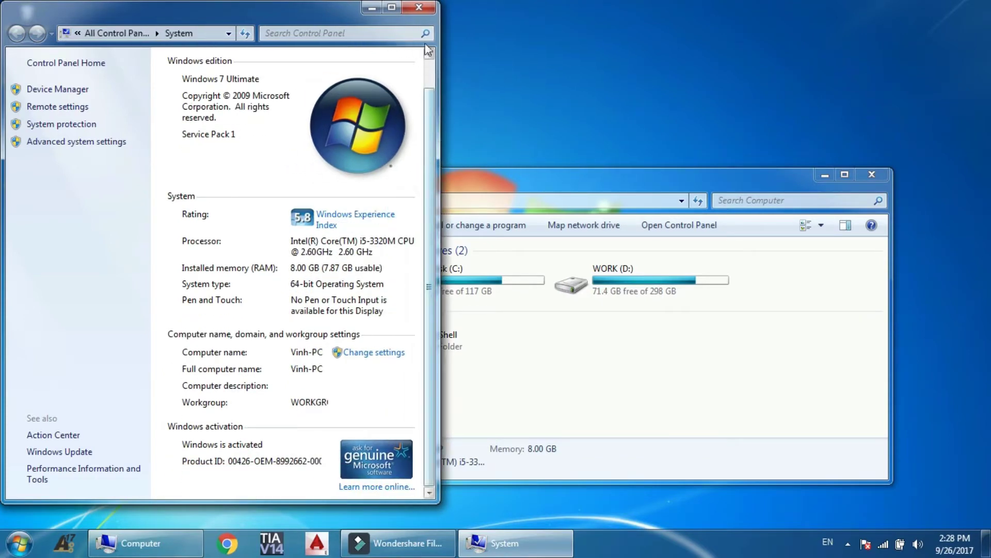
click(418, 10)
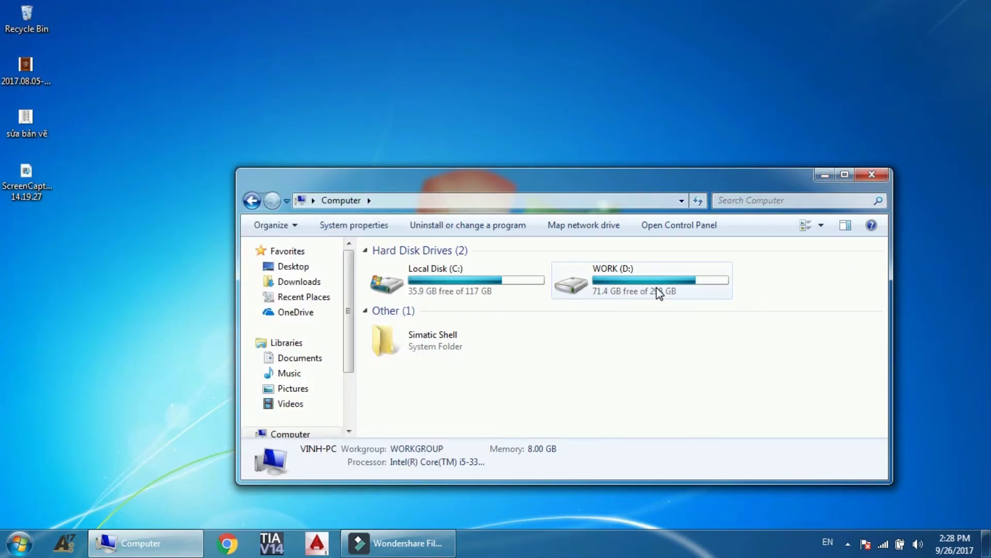
click(870, 176)
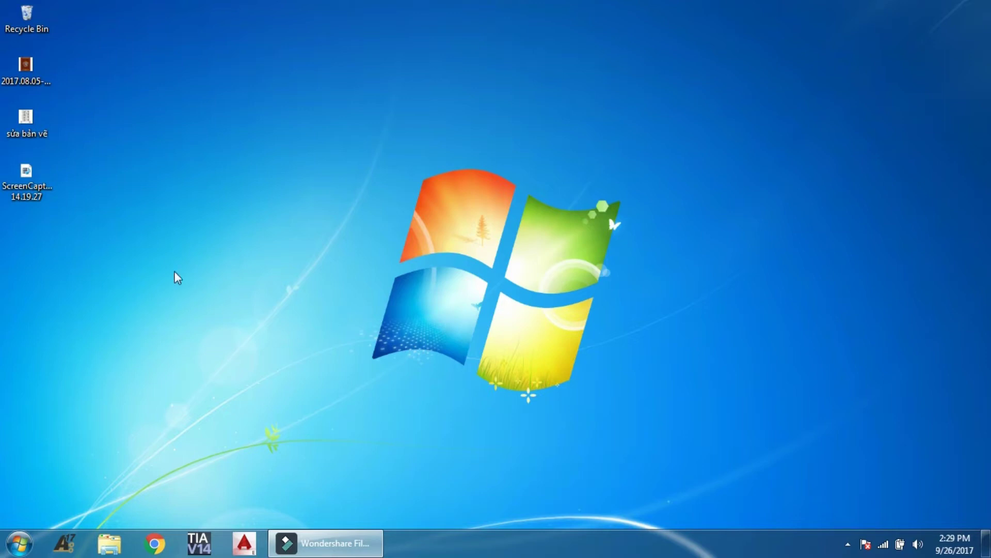
Launch TIA Portal V14 and open Windows Task Manager to monitor CPU and memory usage while it loads
click(205, 542)
click(849, 544)
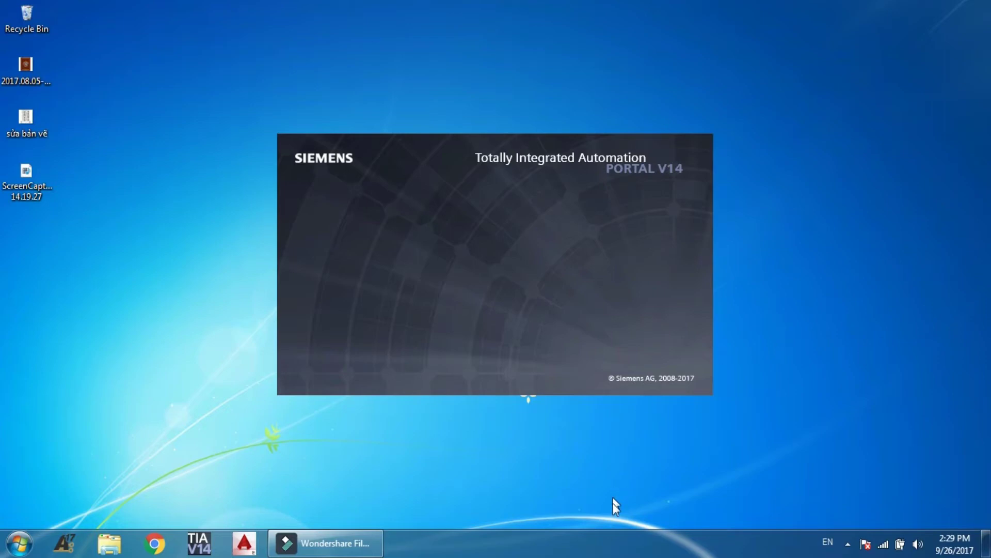
right_click(621, 538)
click(640, 491)
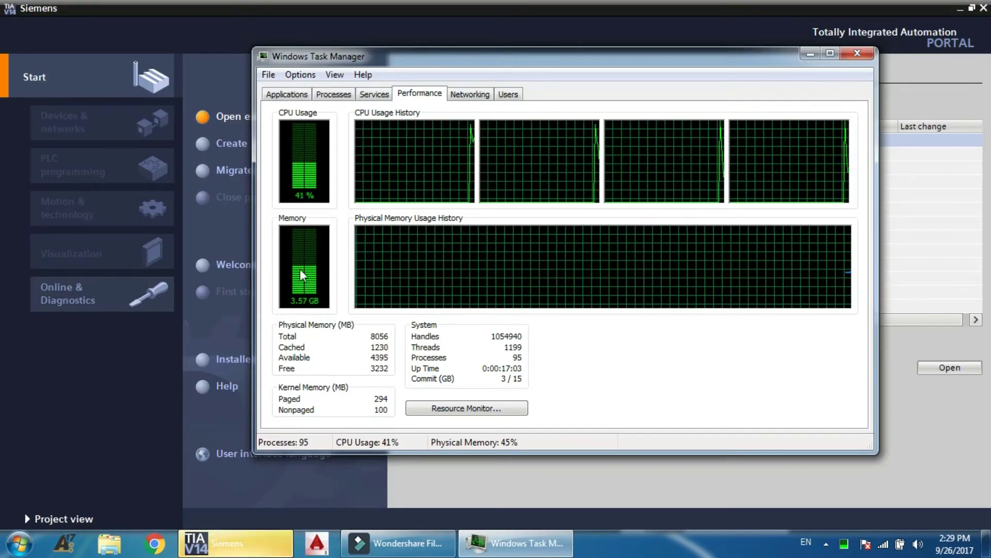
Close Task Manager and create a new TIA Portal project named "test software" on the desktop
click(857, 53)
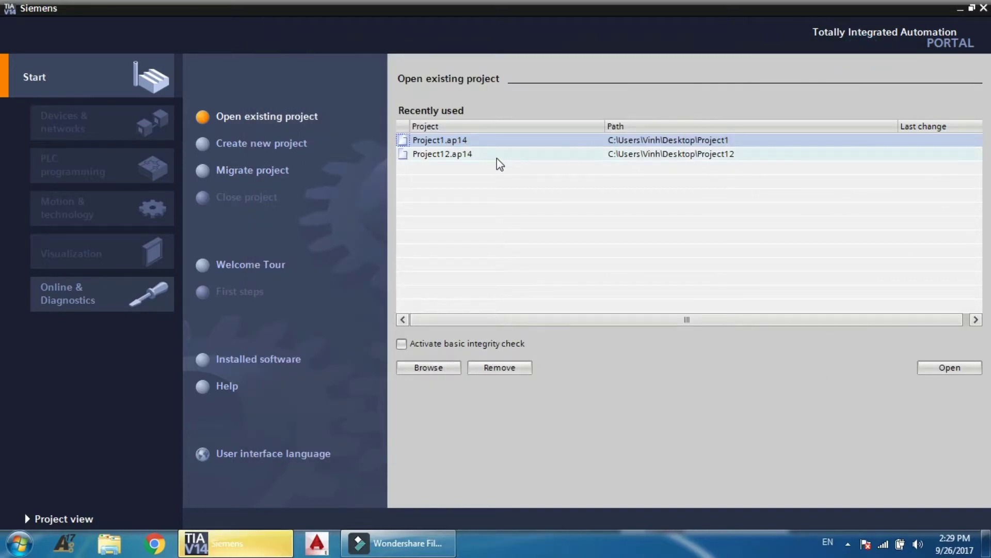
click(203, 146)
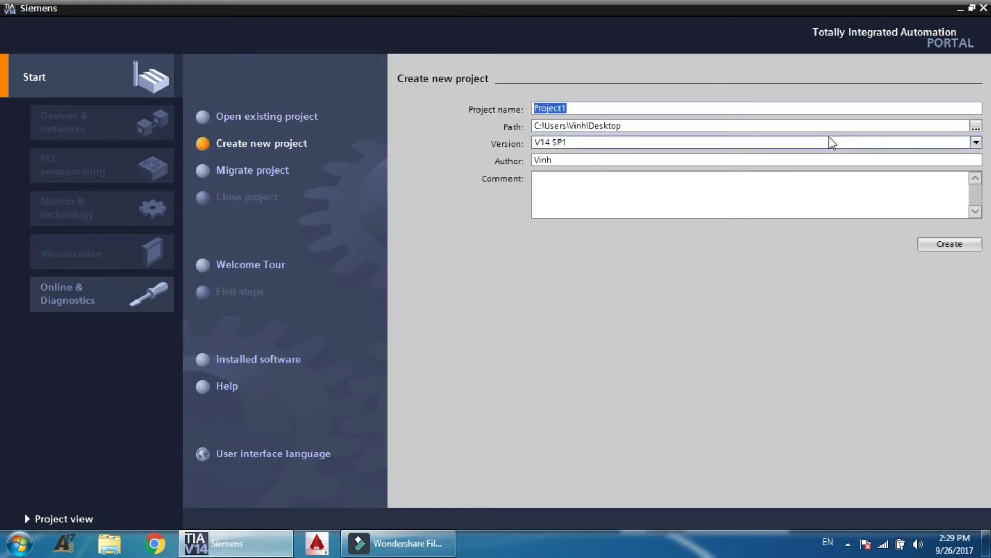
text(test software)
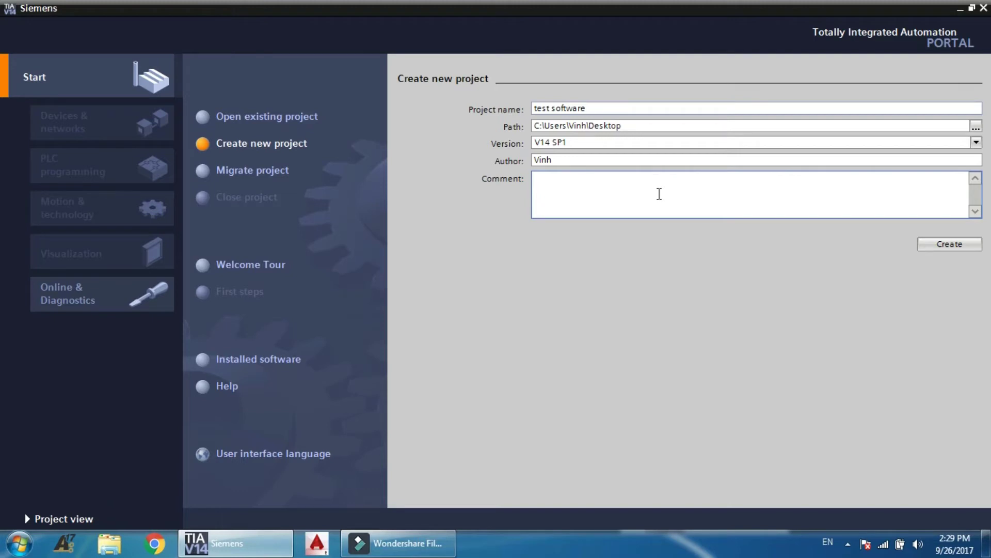
click(919, 244)
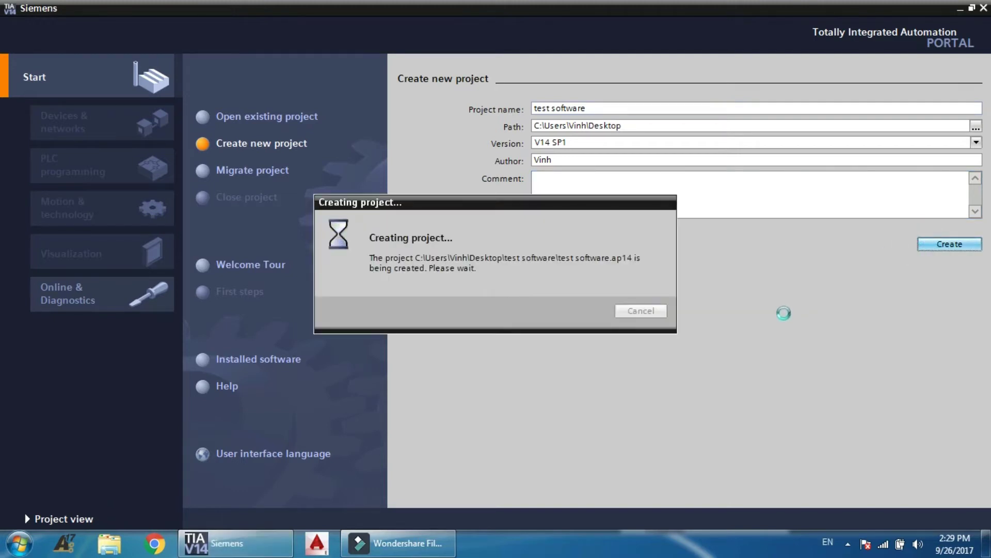
Open Windows Update from the notification area, widen its window, and install the important update
click(848, 544)
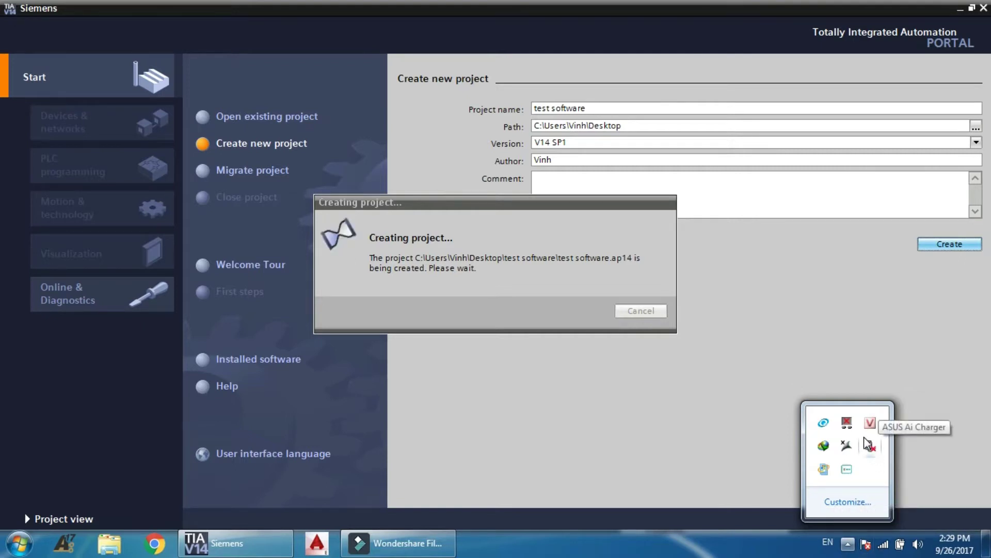
click(824, 469)
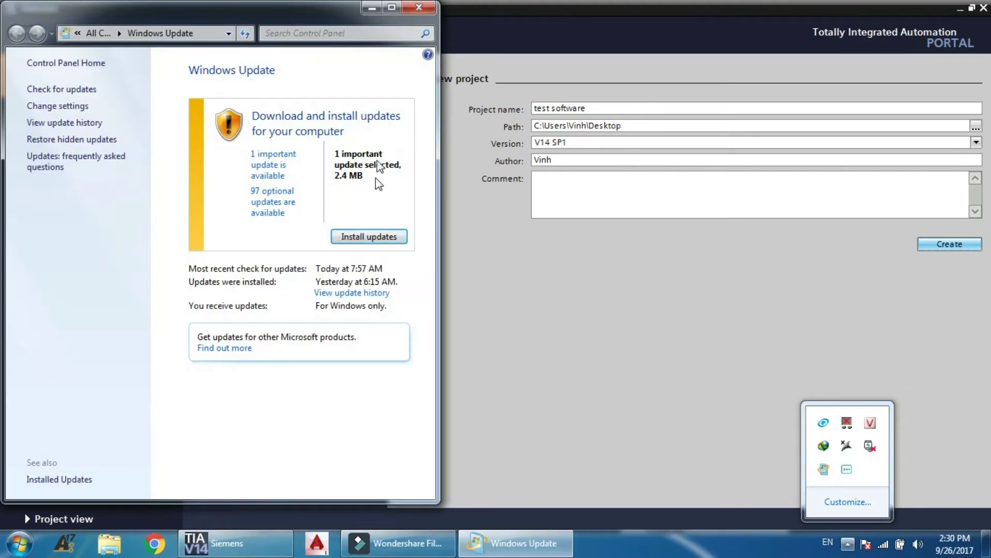
drag(437, 118, 606, 136)
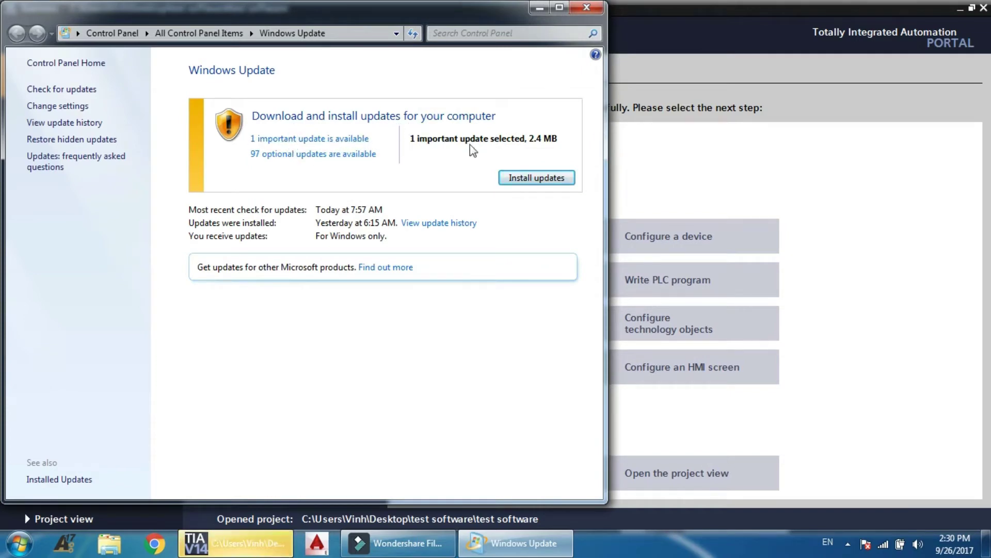
click(516, 177)
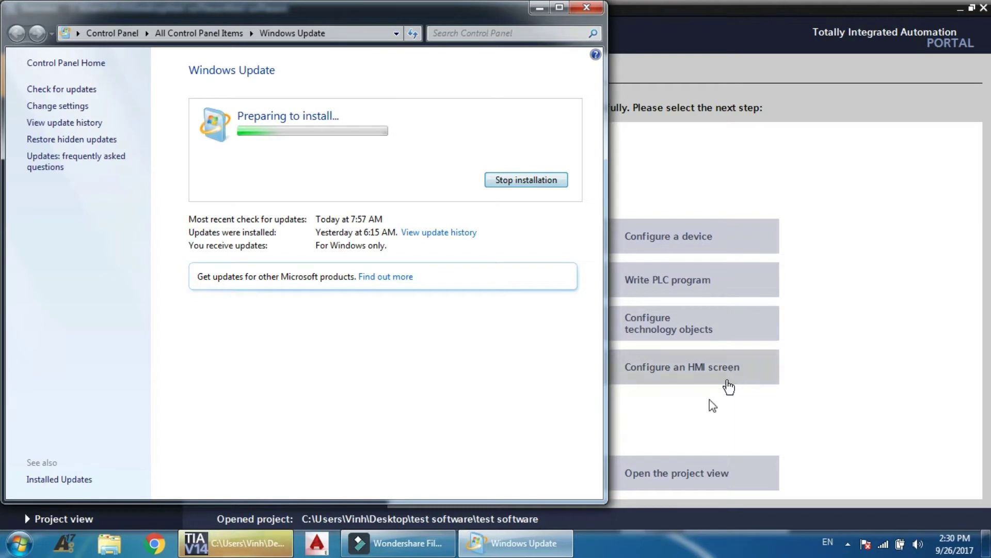
Return to the TIA Portal project, start adding a new device, and list the SIMATIC S7-1200 CPU models
click(268, 547)
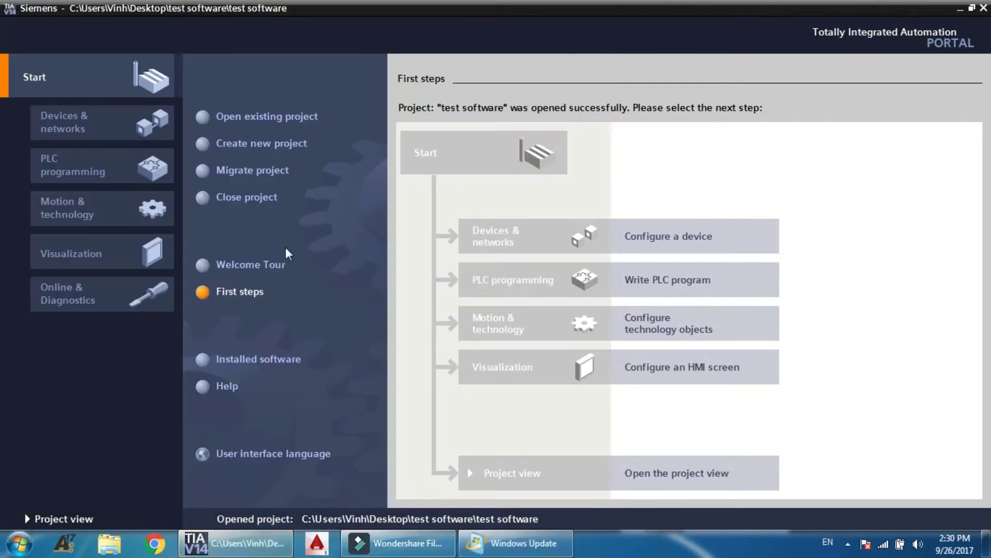
click(121, 139)
click(223, 149)
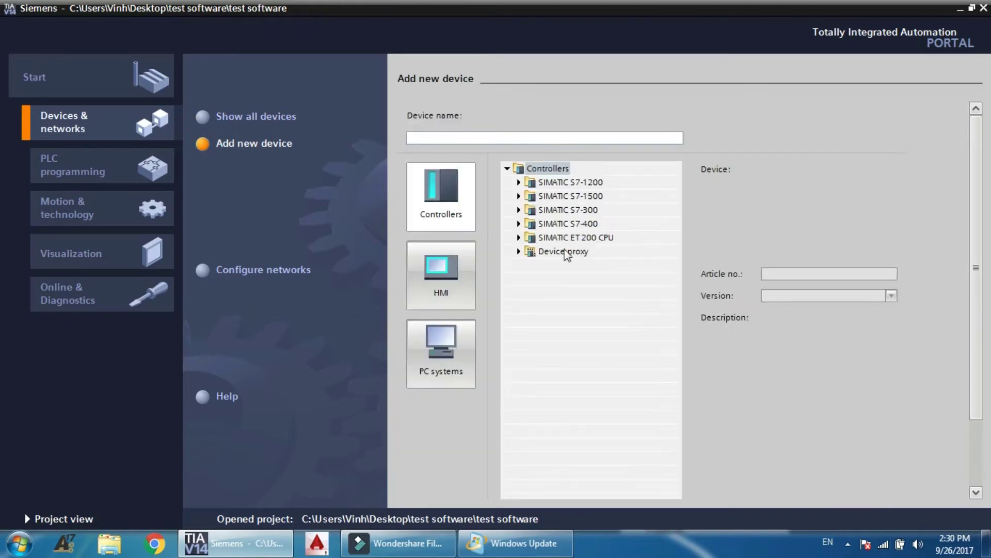
click(519, 183)
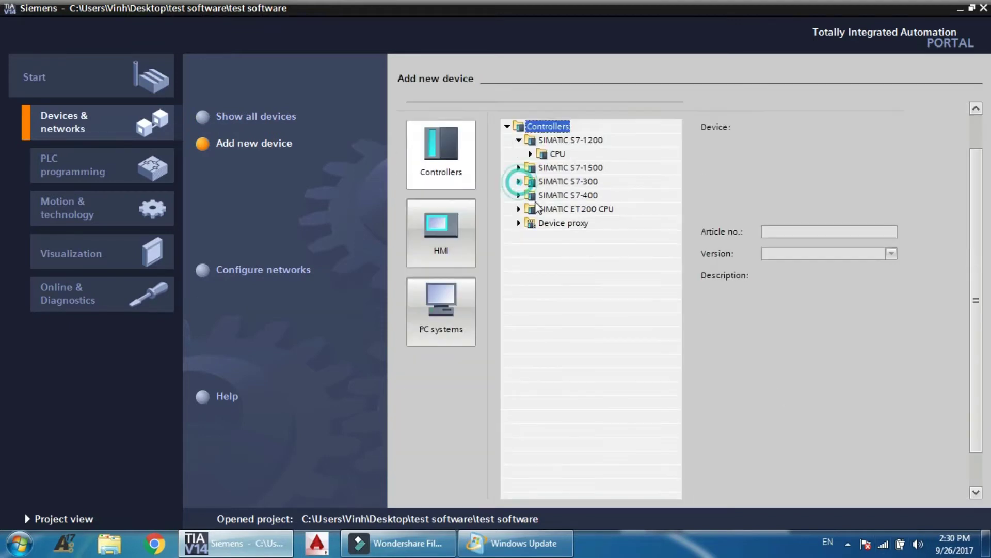
click(531, 155)
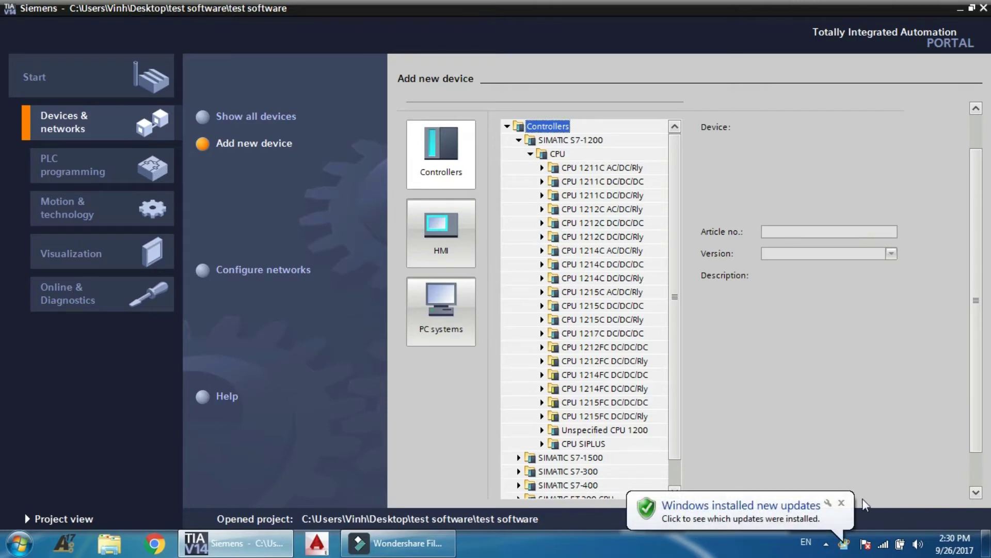
Dismiss the Windows update notification and check the hidden notification icons
click(843, 502)
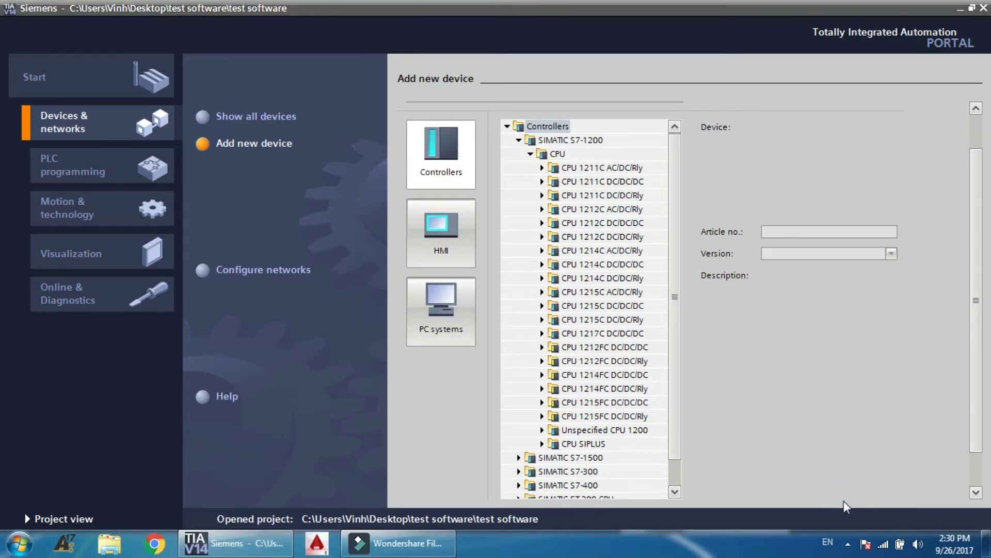
click(848, 545)
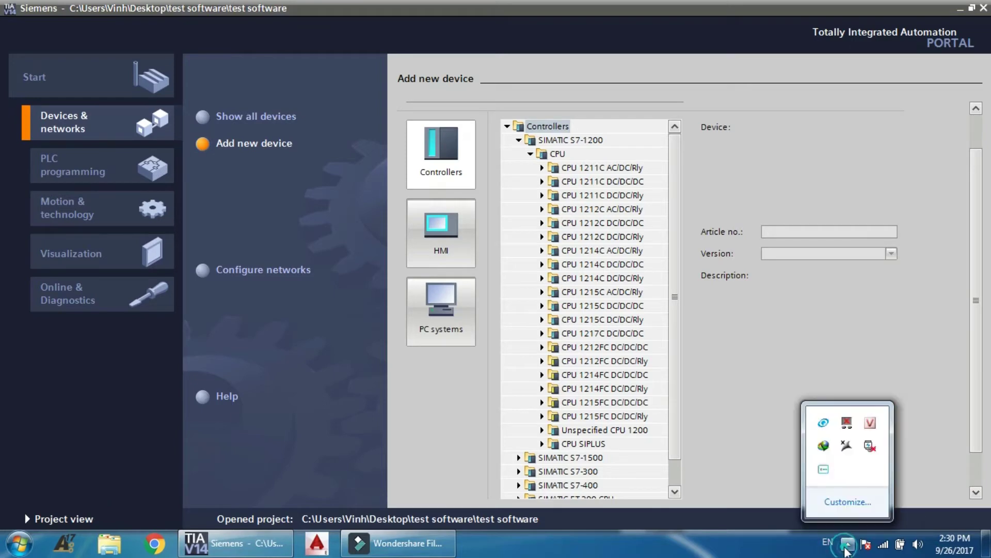
click(756, 352)
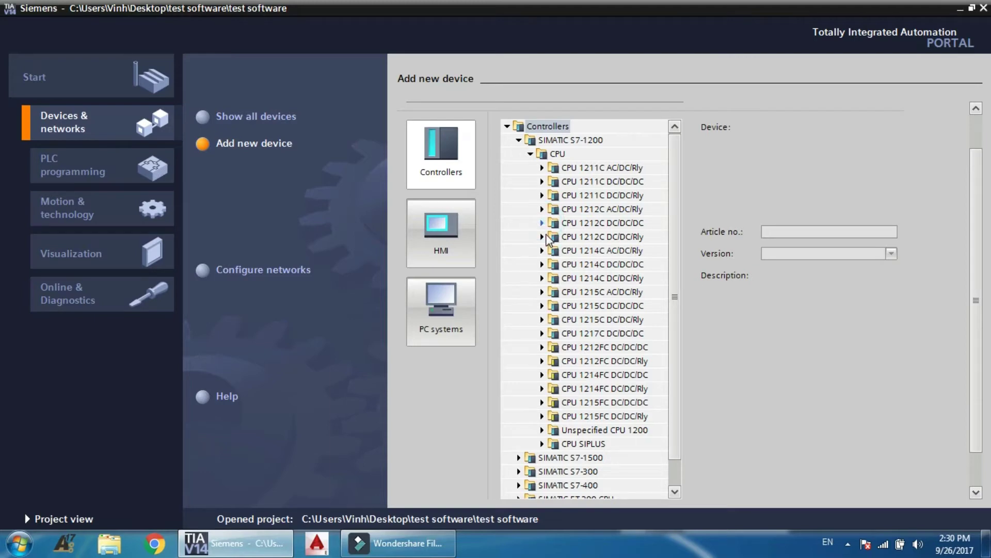
Add the CPU 1212C DC/DC/DC controller with article number 6ES7 212-1AE40-0XB0 and firmware version V4.1
click(625, 263)
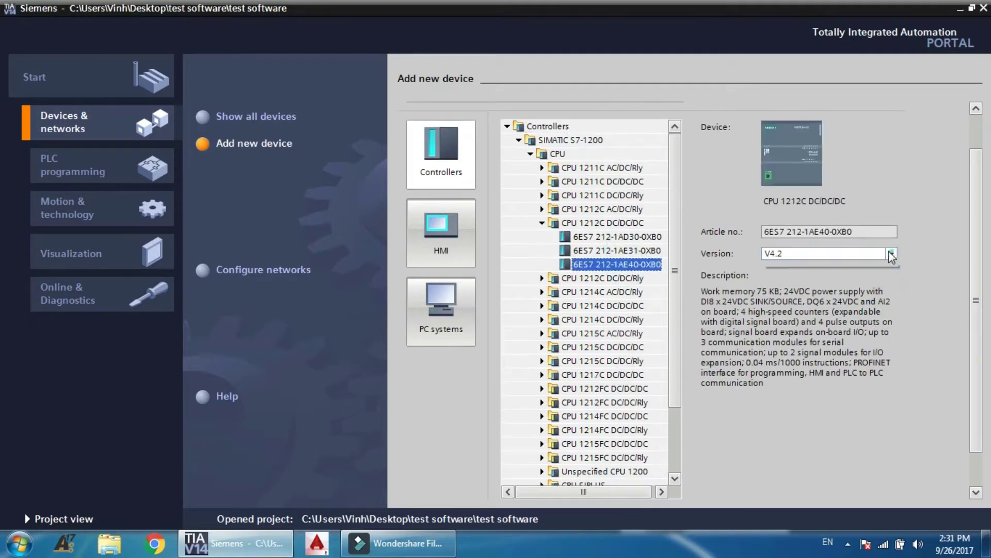
click(892, 253)
click(828, 266)
click(892, 253)
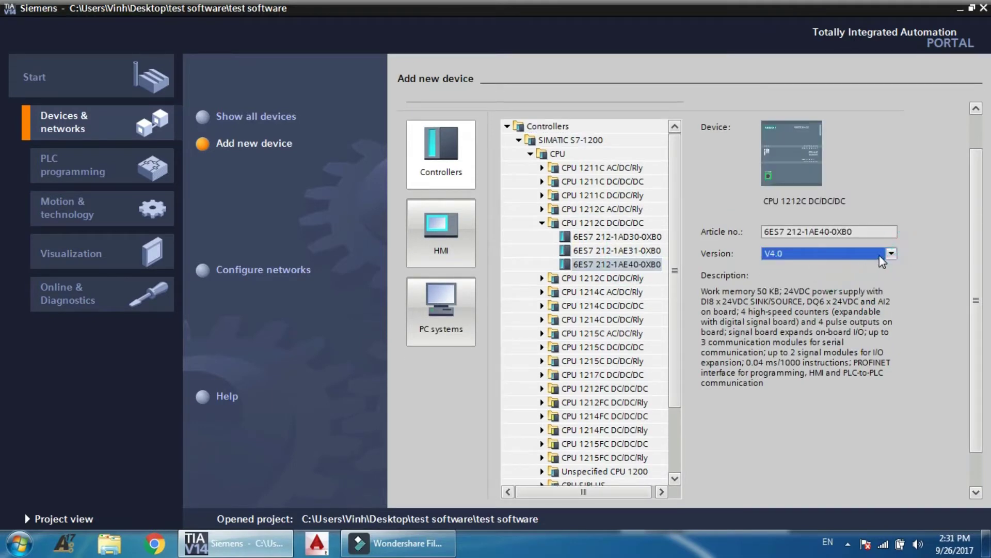
click(827, 276)
scroll(981, 388, down, 1)
scroll(982, 387, down, 1)
click(863, 481)
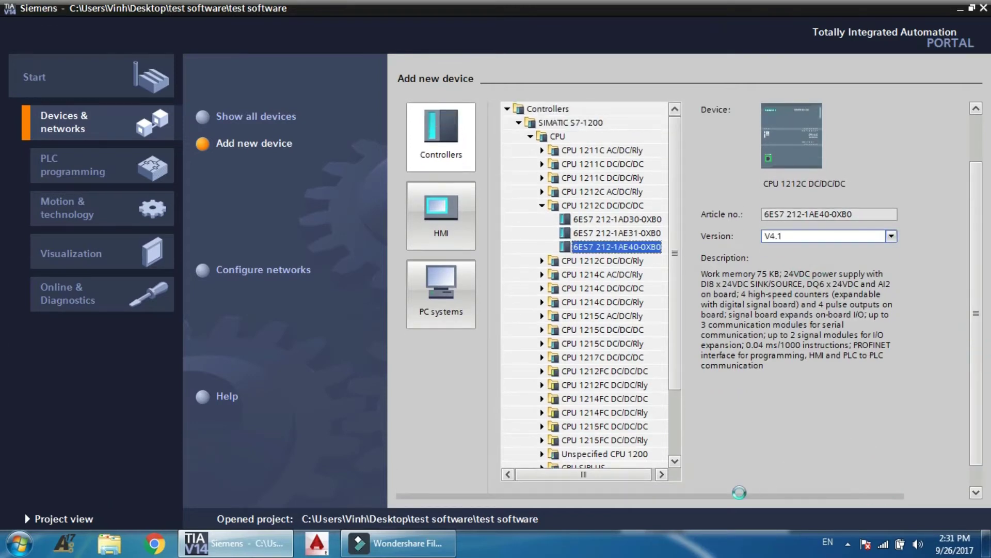
Open Task Manager to examine CPU and memory usage while the PLC device view loads, and close it
right_click(632, 540)
click(640, 498)
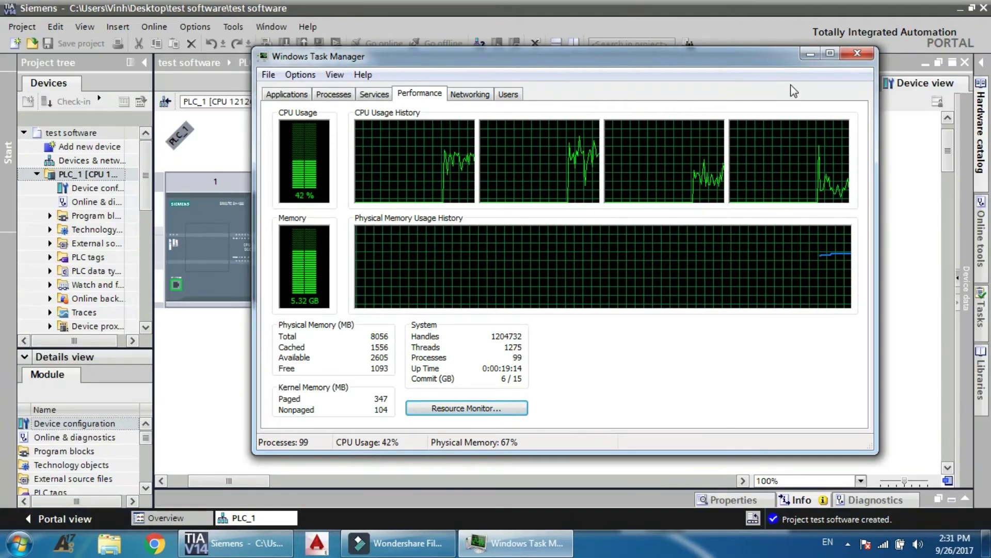
click(809, 54)
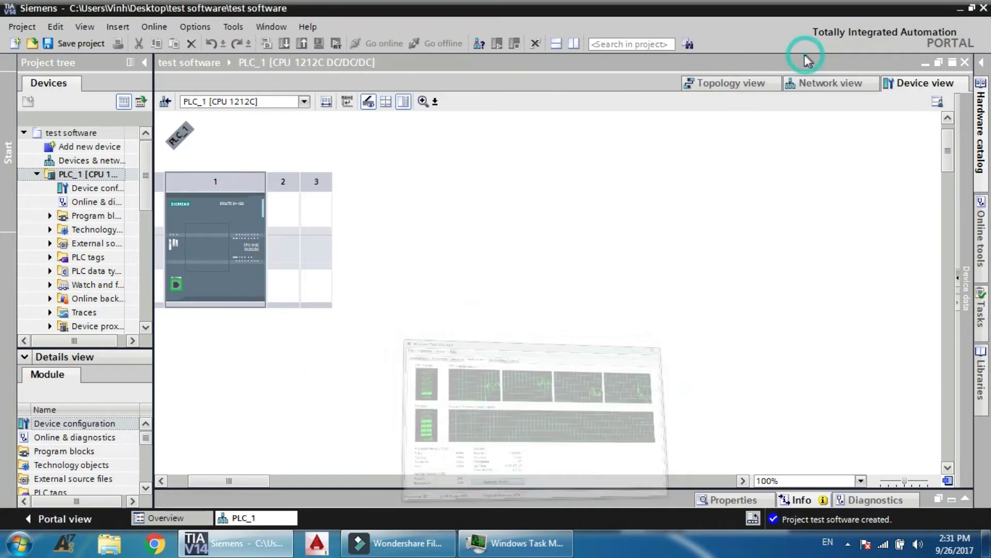
click(508, 552)
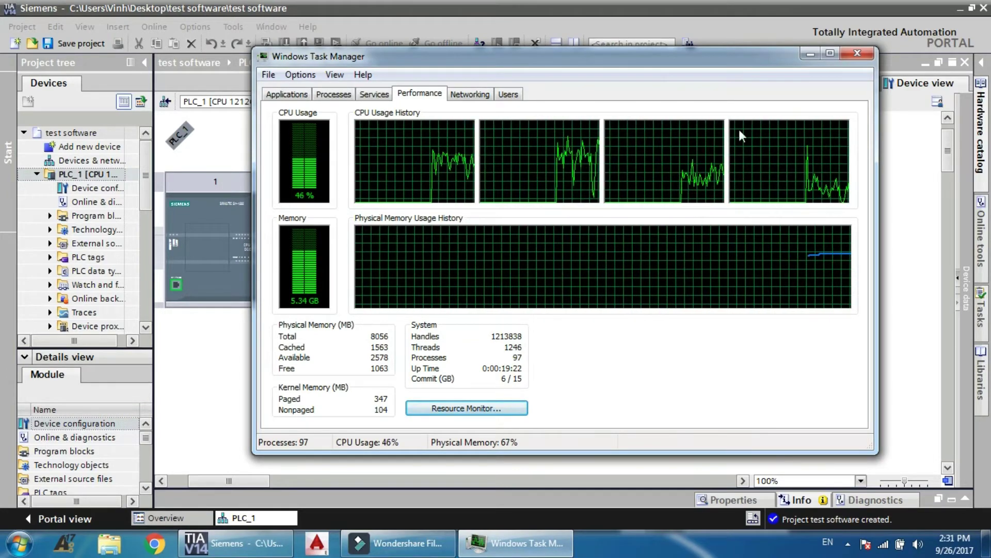
click(852, 53)
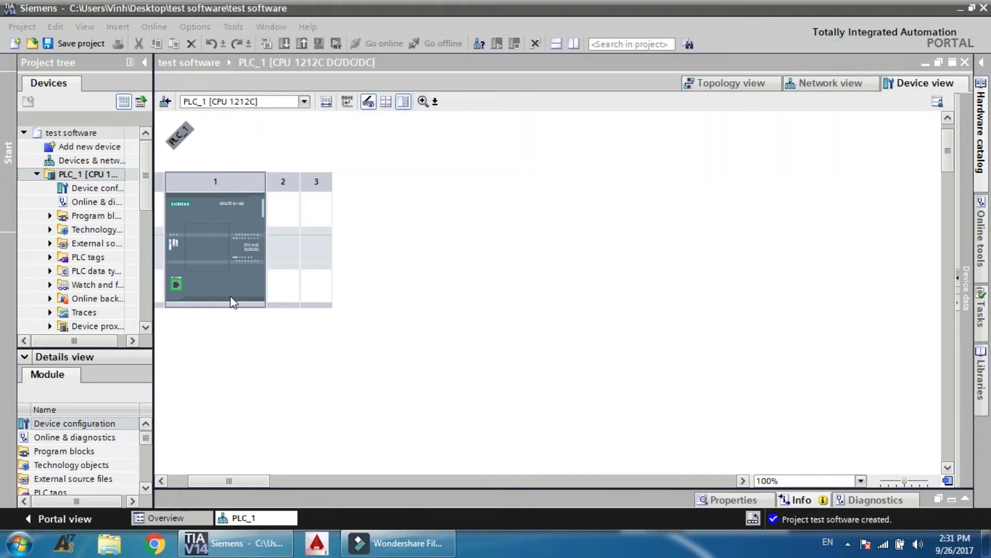
click(144, 201)
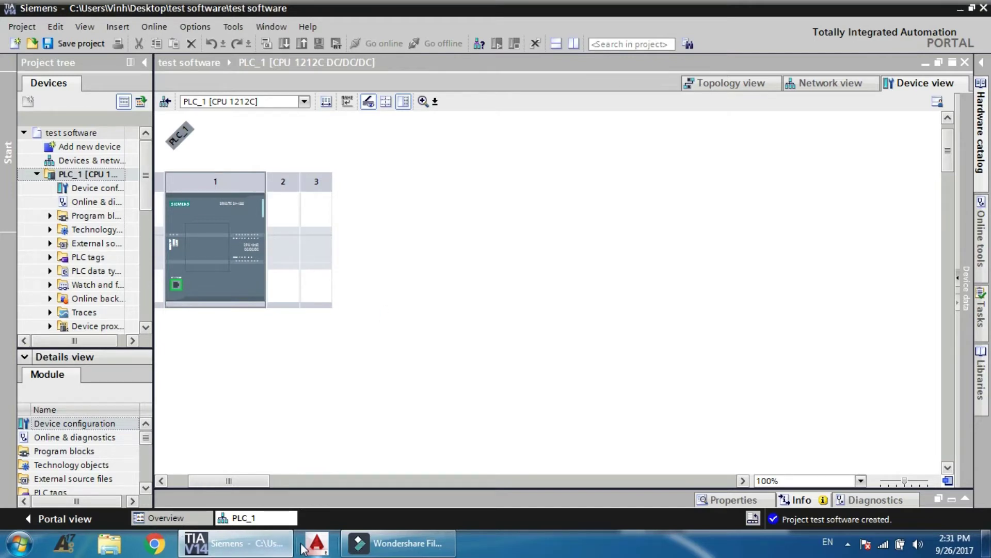
Launch AutoCAD Electrical 2015 and open Windows Task Manager to monitor CPU and memory usage while it loads
click(316, 543)
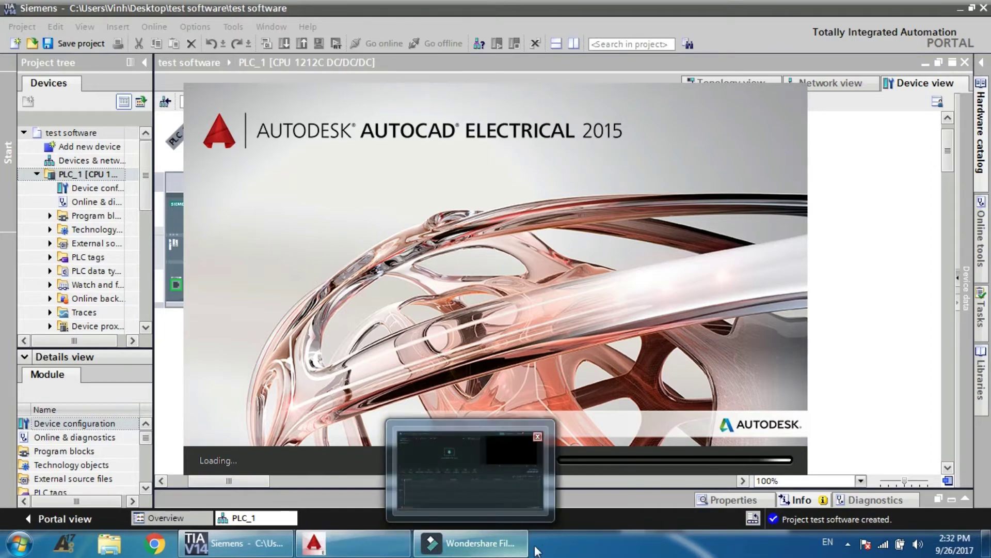
right_click(588, 548)
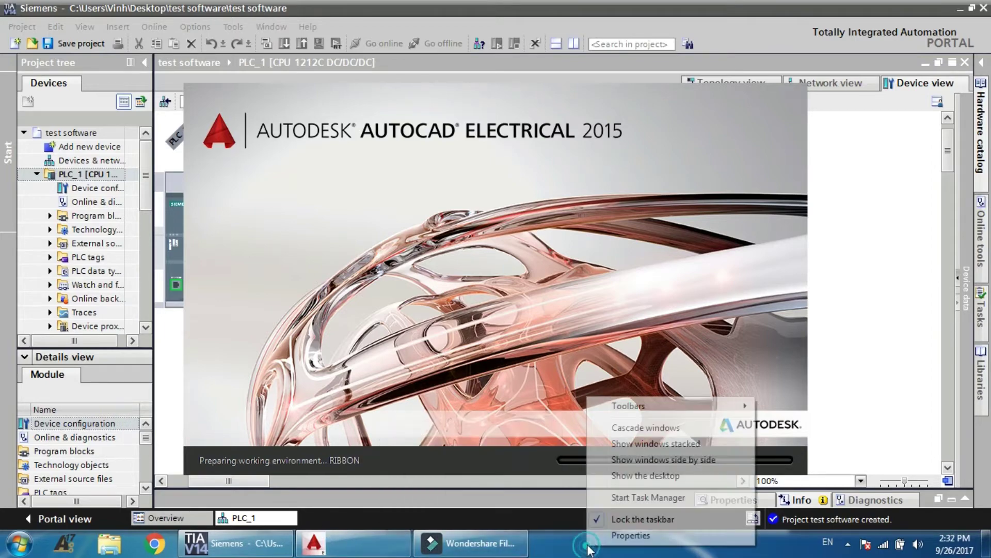
click(613, 497)
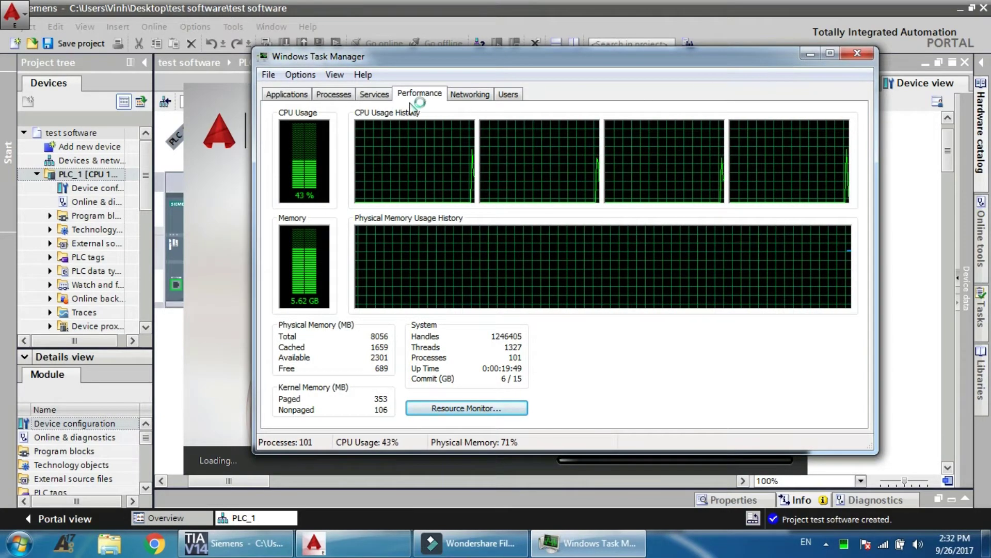
Examine the running processes and their memory use with AutoCAD Electrical loading, and minimize Task Manager
click(333, 94)
scroll(564, 267, down, 1)
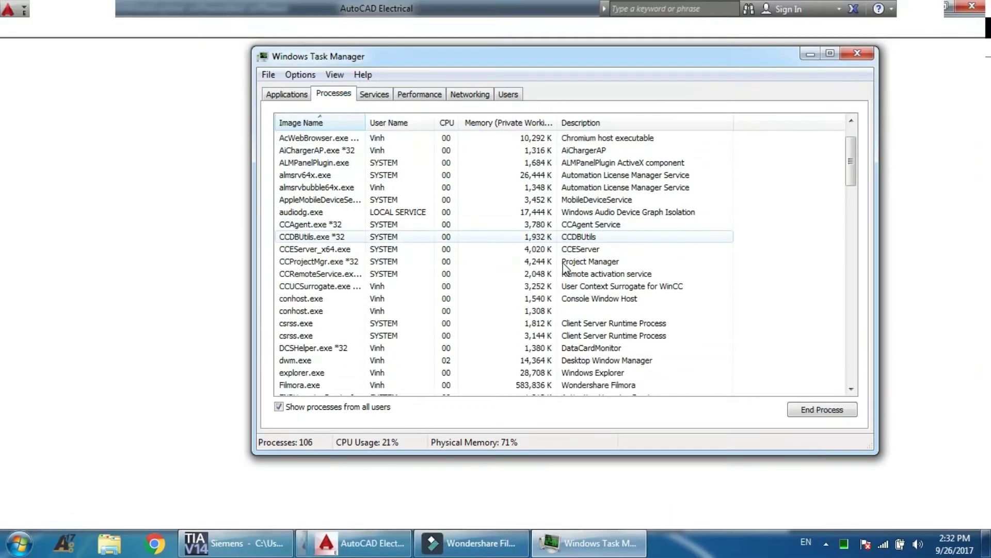
scroll(568, 264, up, 2)
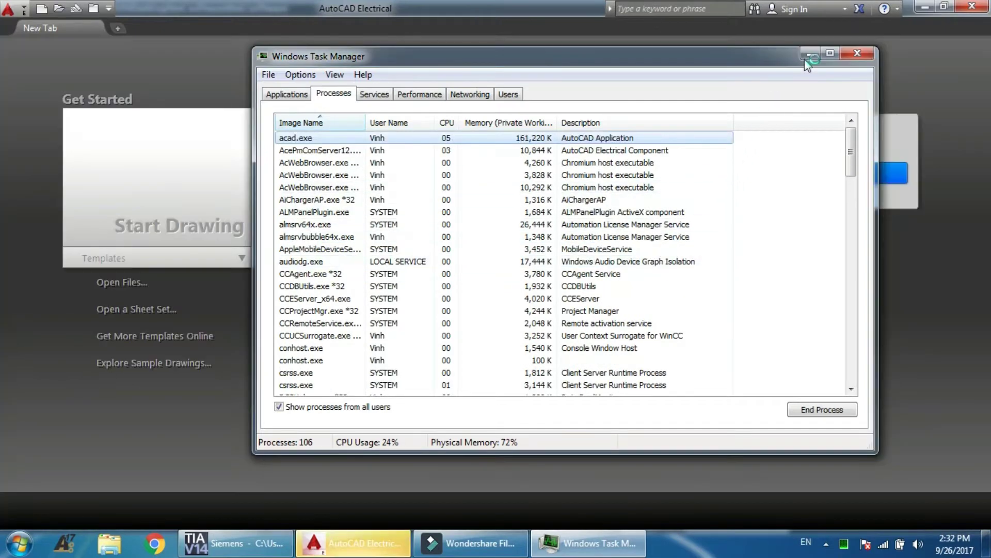
click(811, 53)
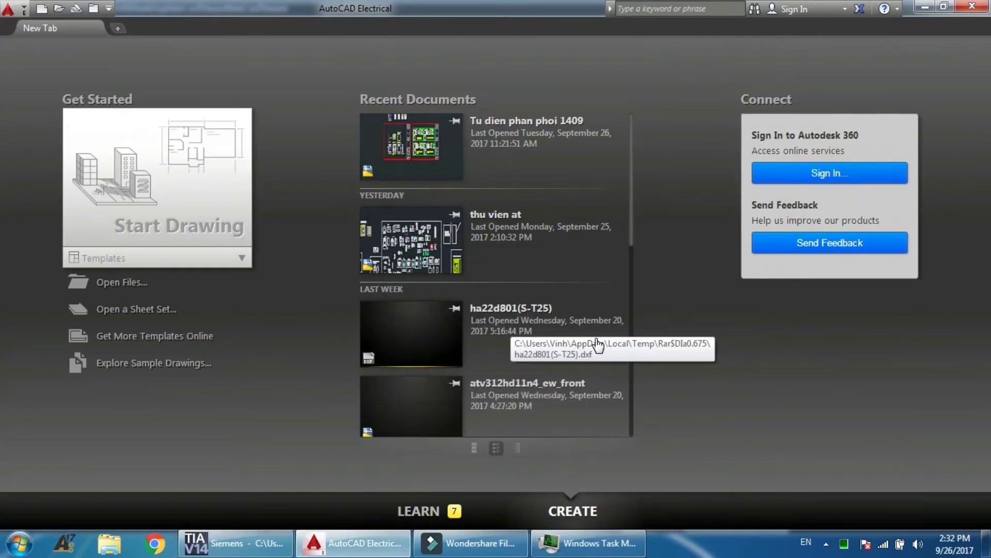
drag(631, 228, 644, 187)
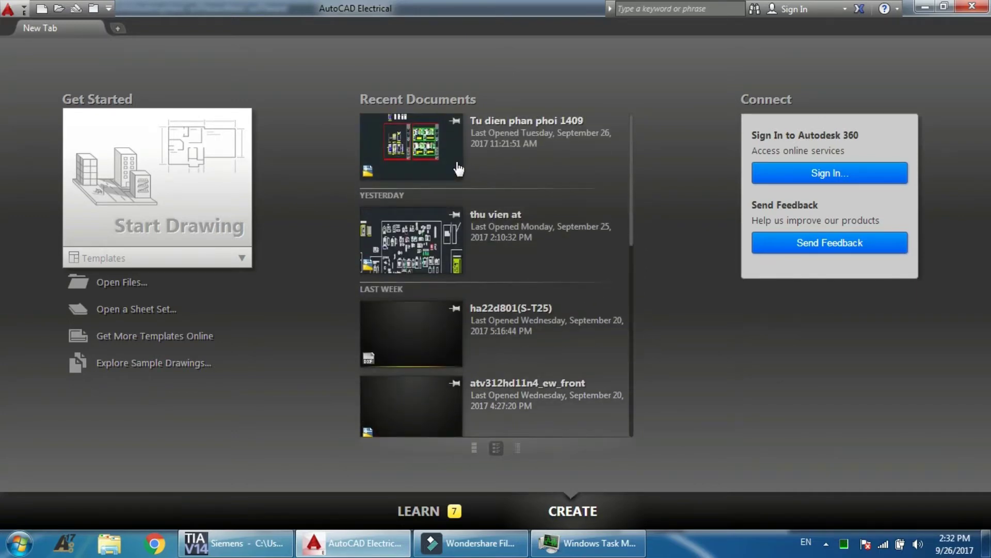
click(42, 9)
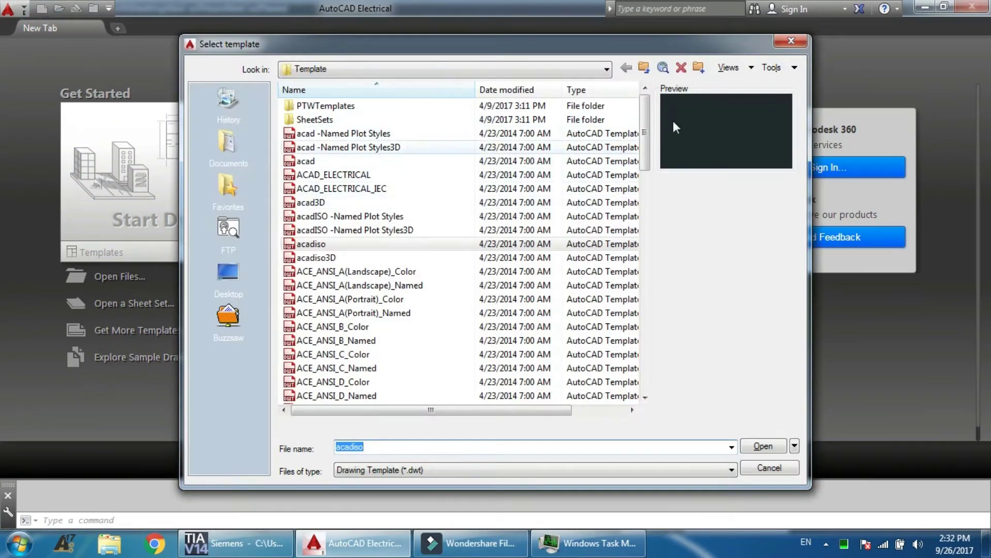
click(791, 41)
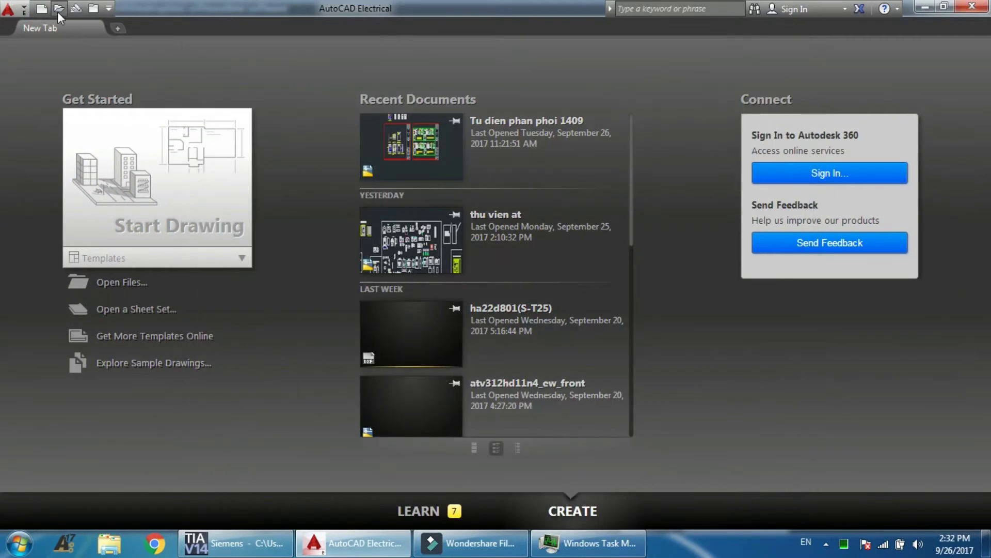
click(12, 9)
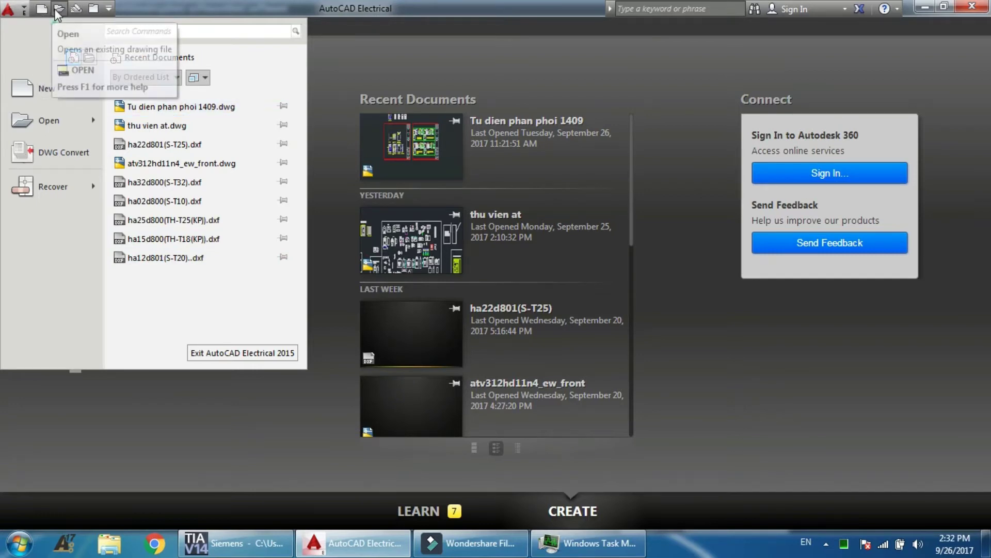
key(Escape)
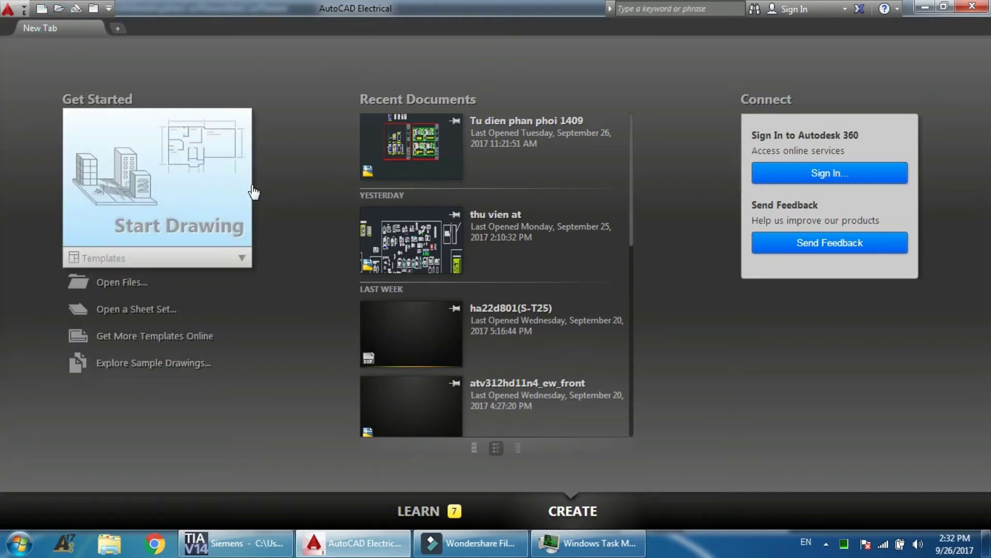
Open the drawing XLNT 01 from the TỦ XLNT CHÍNH folder of the 2017 project XLNT Vincom Quảng Bình, ignoring the missing SHX files
click(58, 11)
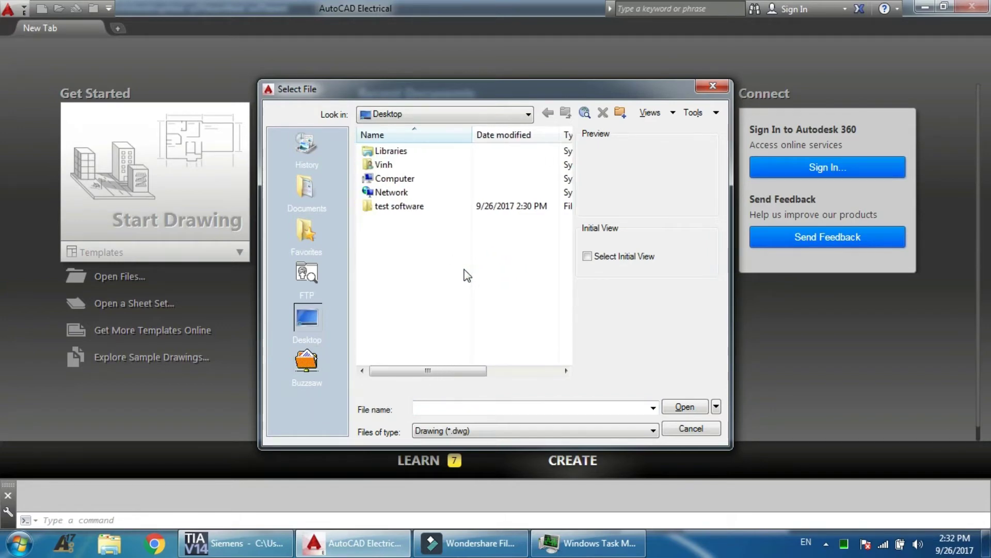
double_click(439, 179)
double_click(430, 183)
double_click(429, 217)
double_click(413, 164)
double_click(413, 164)
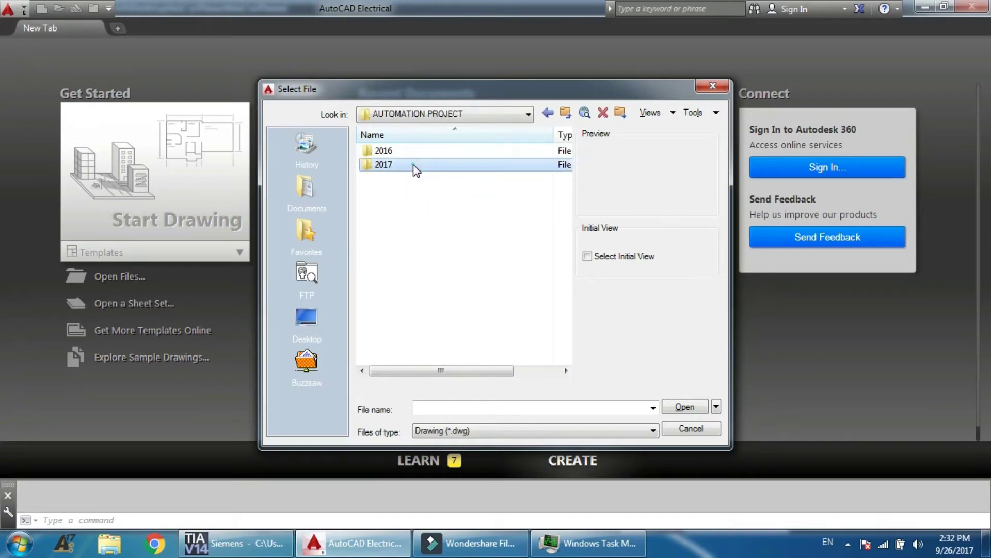
scroll(427, 302, up, 1)
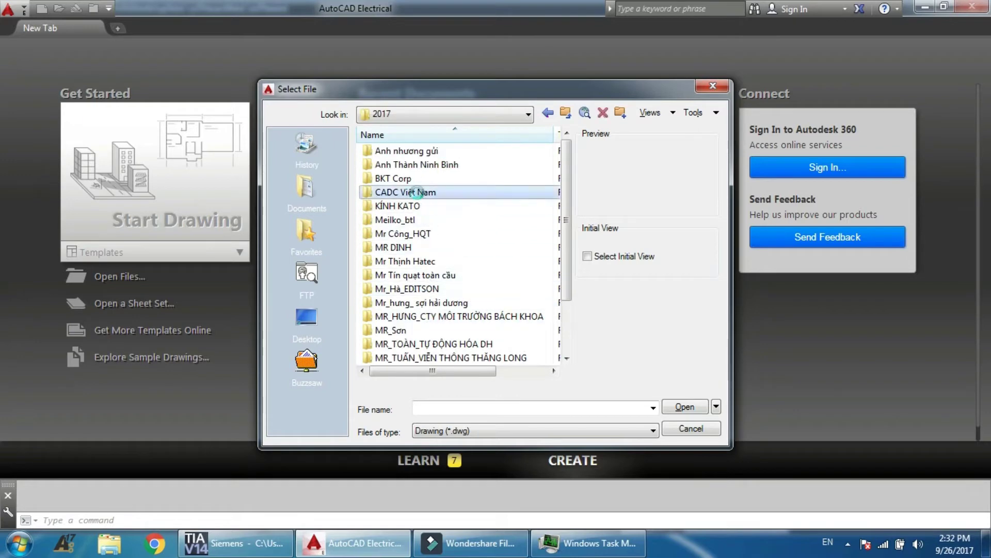
double_click(413, 191)
double_click(419, 152)
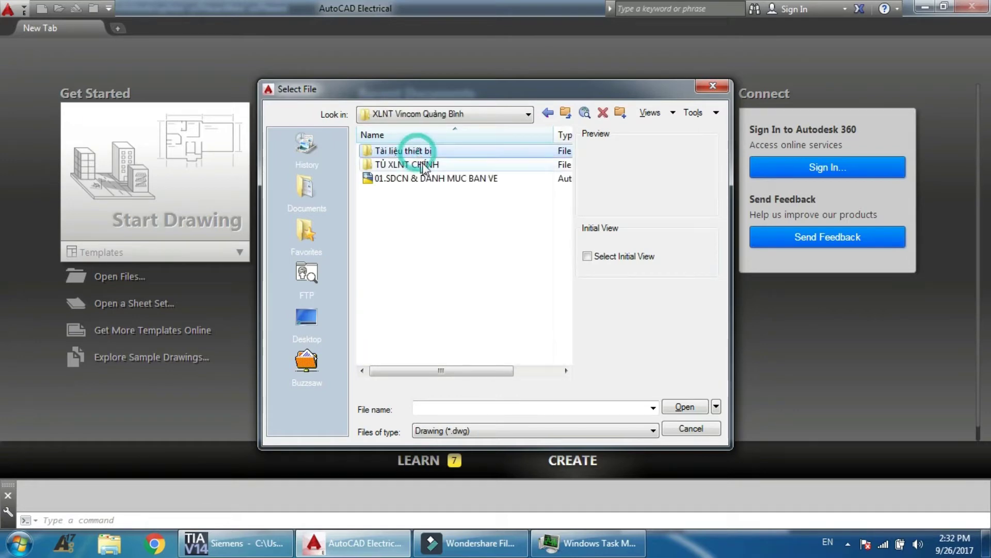
double_click(419, 164)
double_click(421, 152)
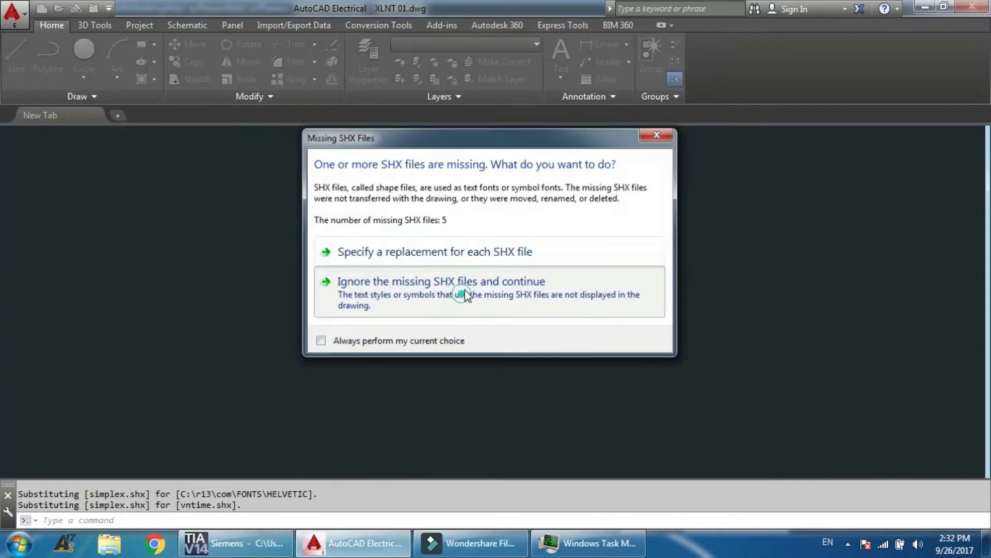
click(498, 290)
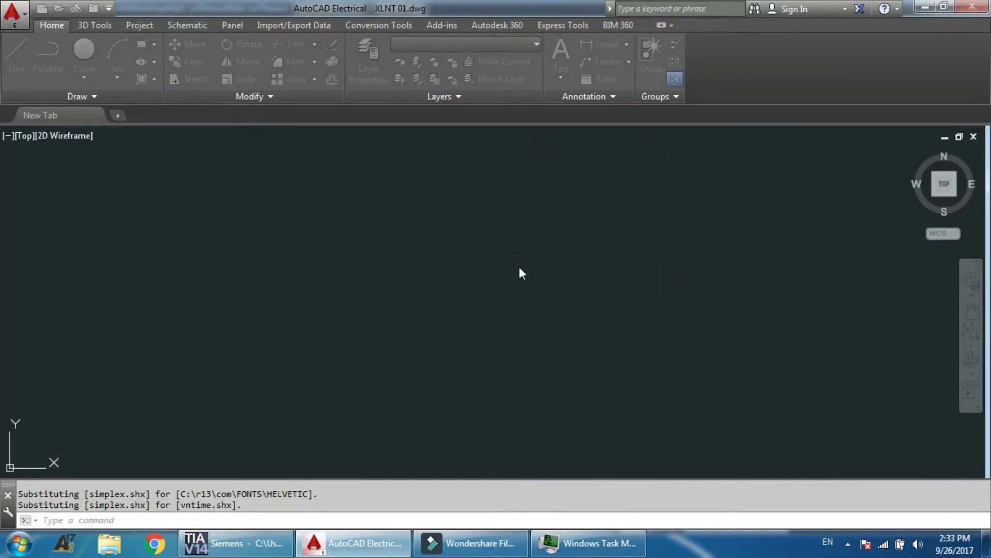
Close Windows Task Manager while the drawing loads
right_click(576, 552)
click(590, 507)
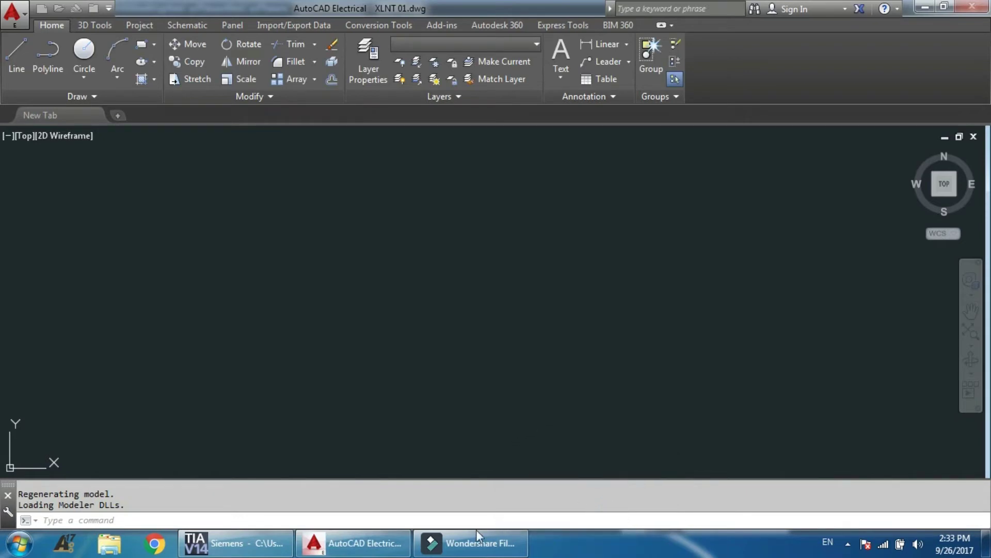
mouse_move(476, 542)
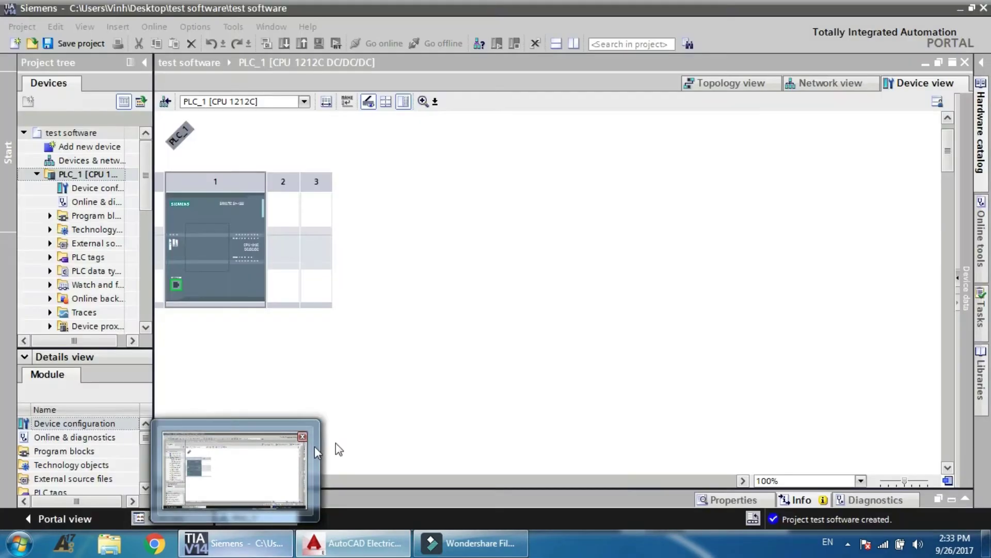
Examine the schematic sheets and the cabinet door layout with its pump buttons and indicator lamps in the XLNT 01 drawing
scroll(504, 349, down, 8)
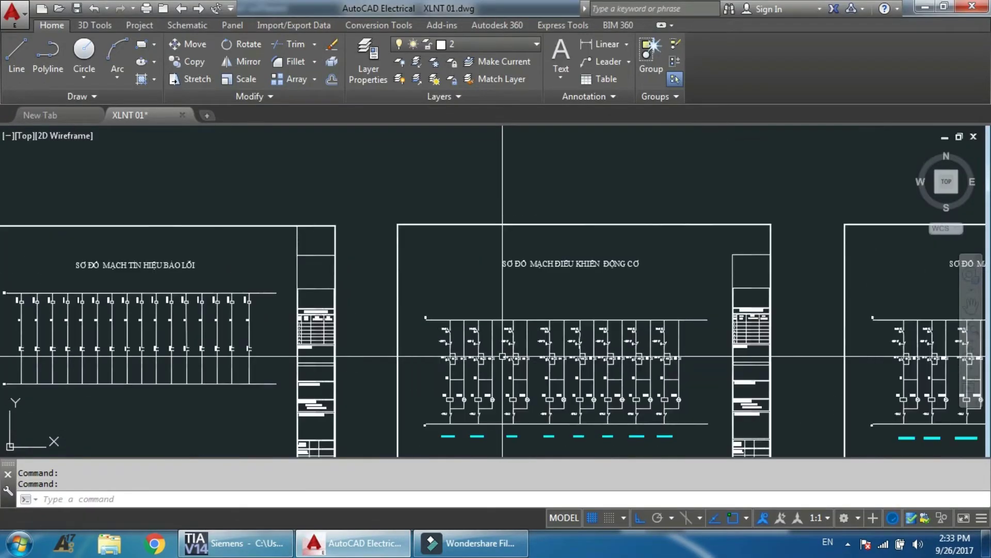
scroll(492, 350, down, 6)
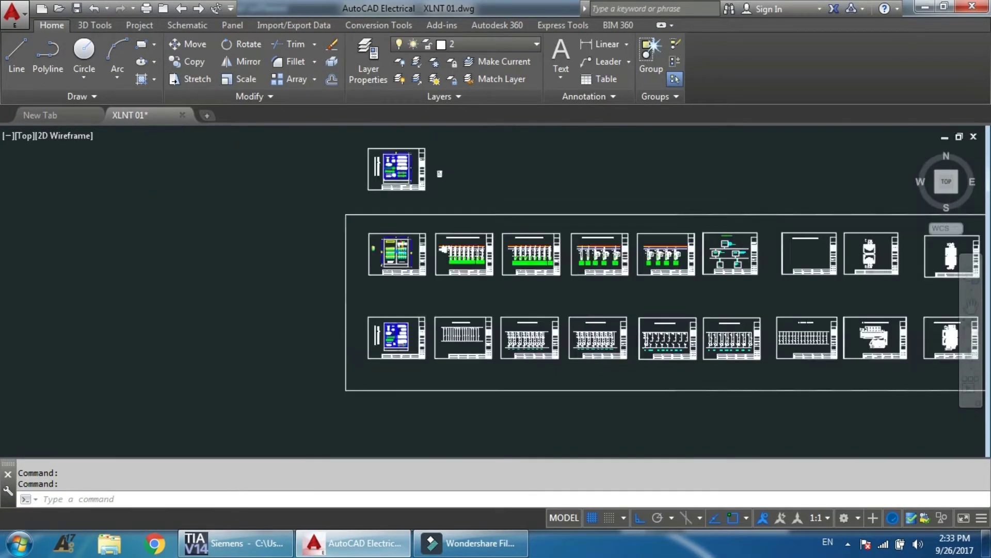
scroll(449, 354, up, 3)
scroll(346, 249, up, 10)
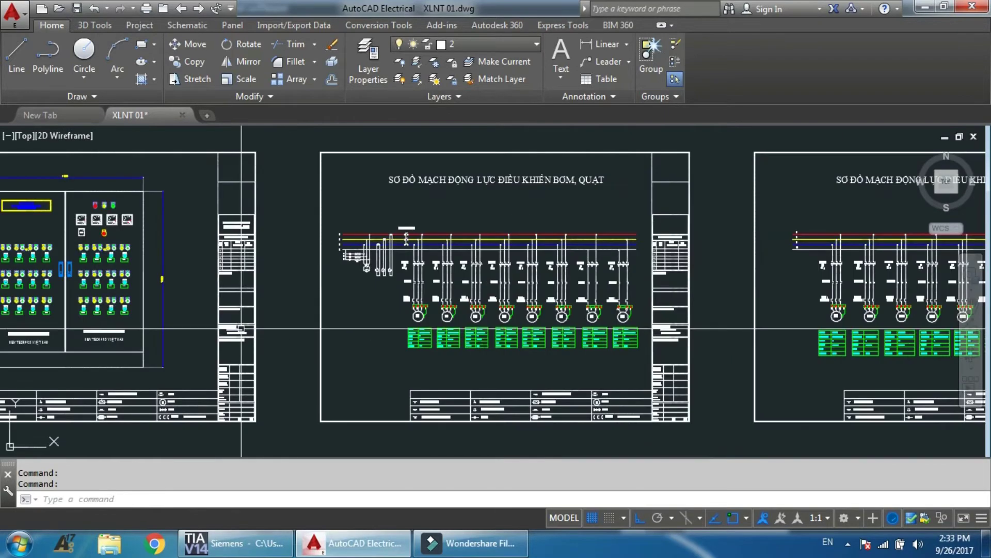
scroll(437, 248, down, 10)
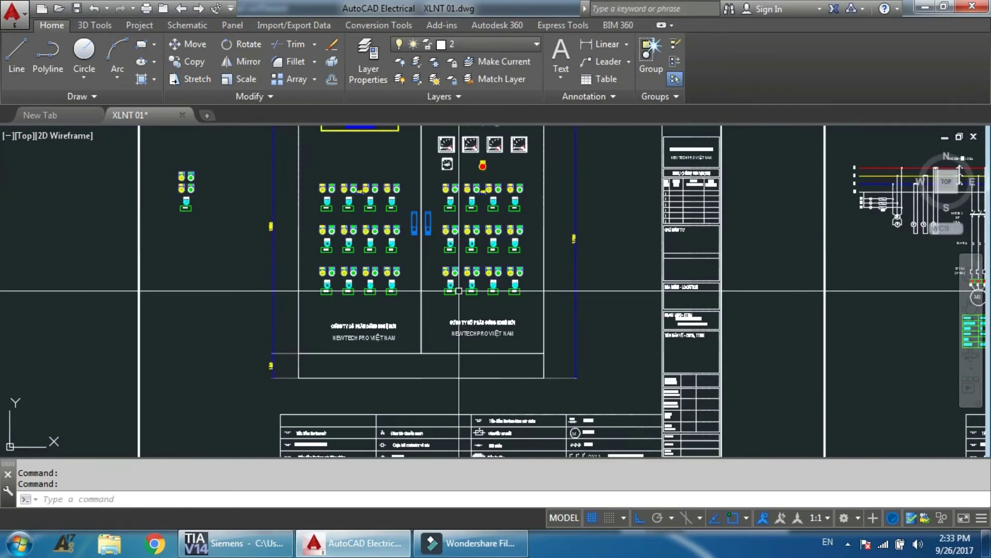
drag(494, 251, 472, 364)
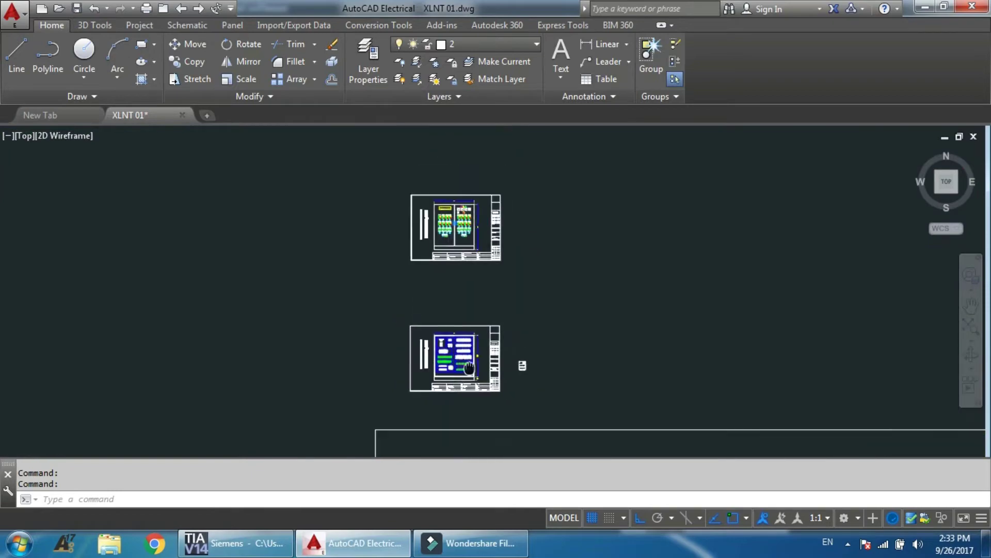
scroll(449, 212, up, 10)
scroll(448, 212, down, 10)
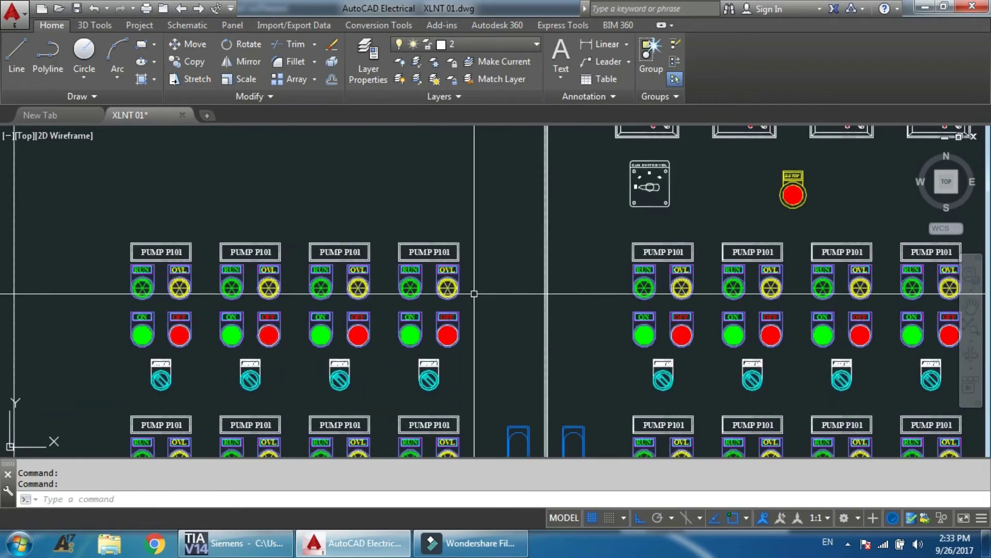
scroll(460, 212, up, 10)
scroll(460, 212, down, 3)
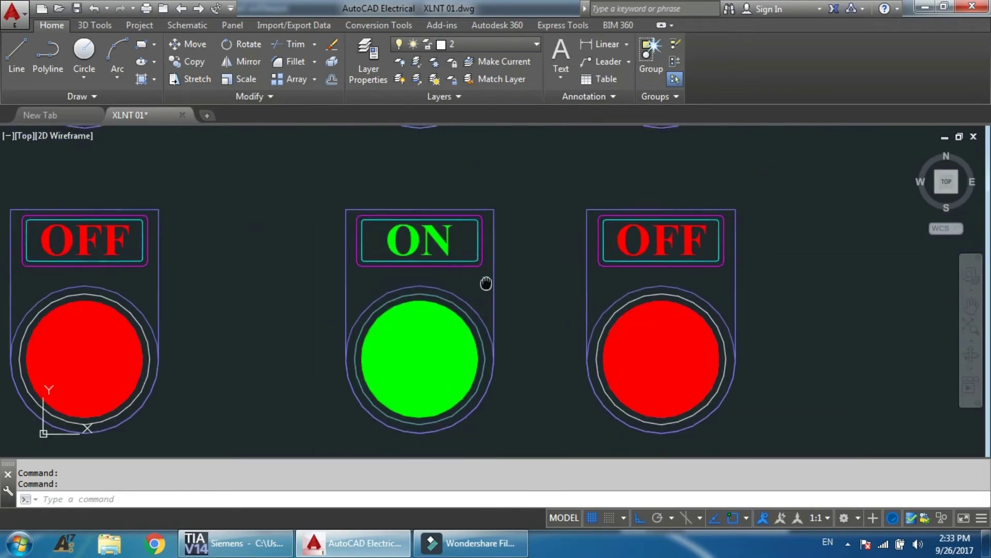
scroll(579, 241, up, 2)
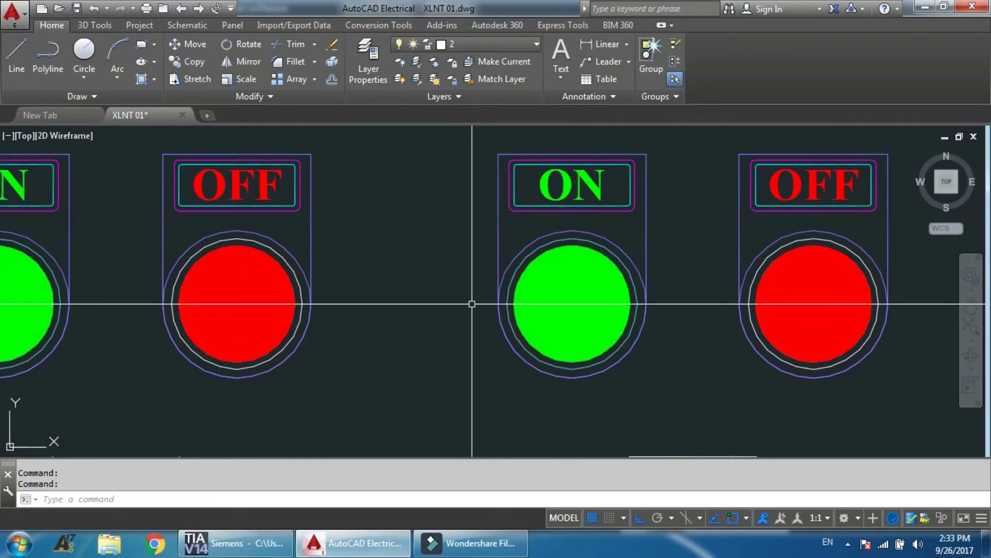
scroll(544, 323, down, 5)
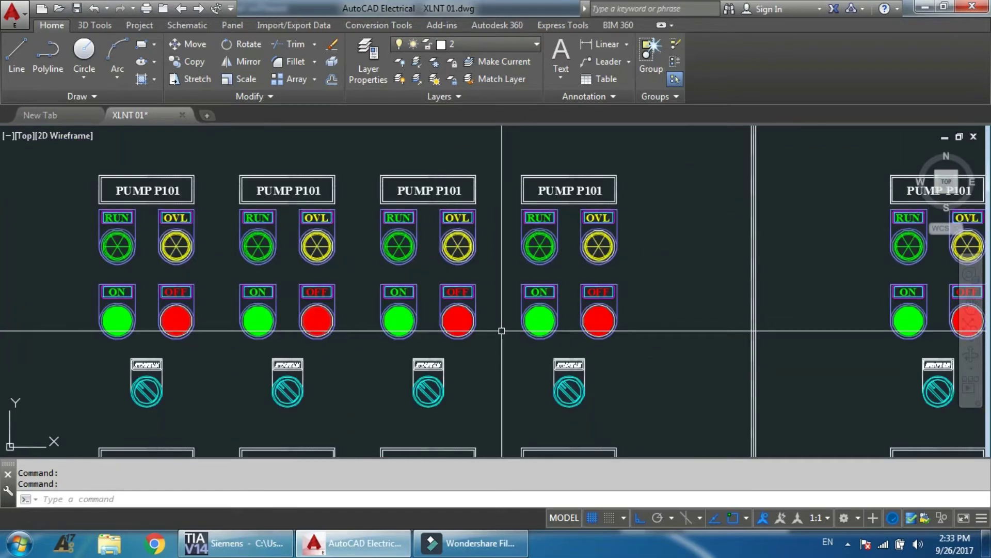
mouse_move(501, 329)
mouse_down()
mouse_move(555, 290)
mouse_move(556, 300)
mouse_up()
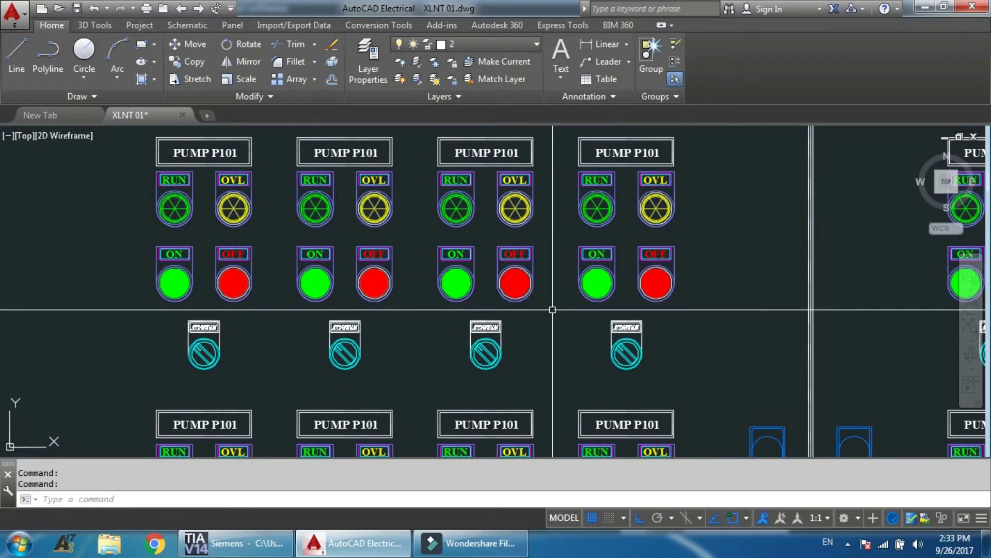
Inspect the cabinet's internal layout around the SIMATIC S7-1200 PLC and its expansion modules in close-up
scroll(553, 310, down, 8)
scroll(554, 312, down, 6)
mouse_move(509, 343)
mouse_down()
mouse_move(471, 253)
mouse_move(431, 250)
mouse_up()
scroll(431, 250, up, 10)
scroll(740, 192, down, 10)
scroll(413, 233, up, 10)
scroll(651, 290, down, 5)
scroll(516, 270, up, 6)
scroll(584, 312, down, 5)
drag(585, 312, 483, 262)
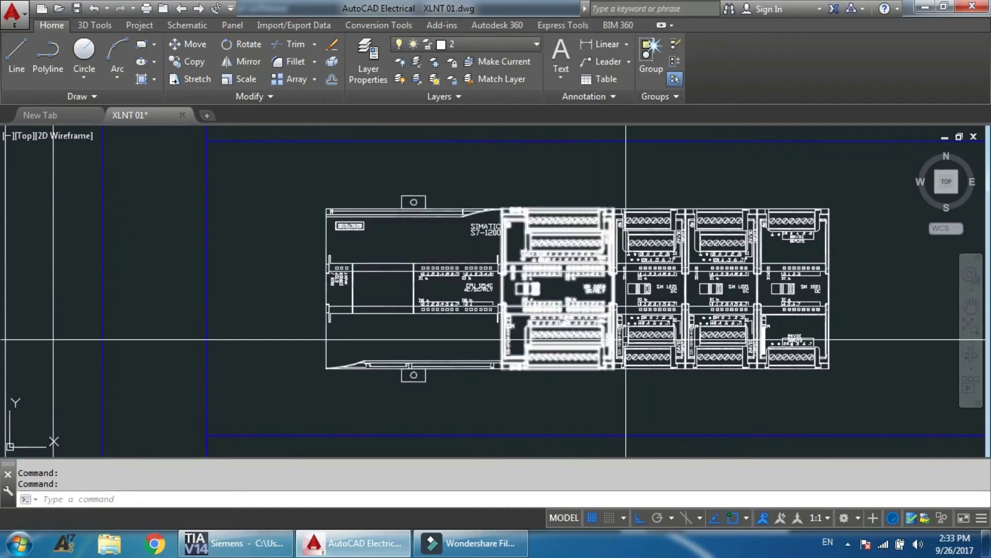
scroll(604, 339, down, 4)
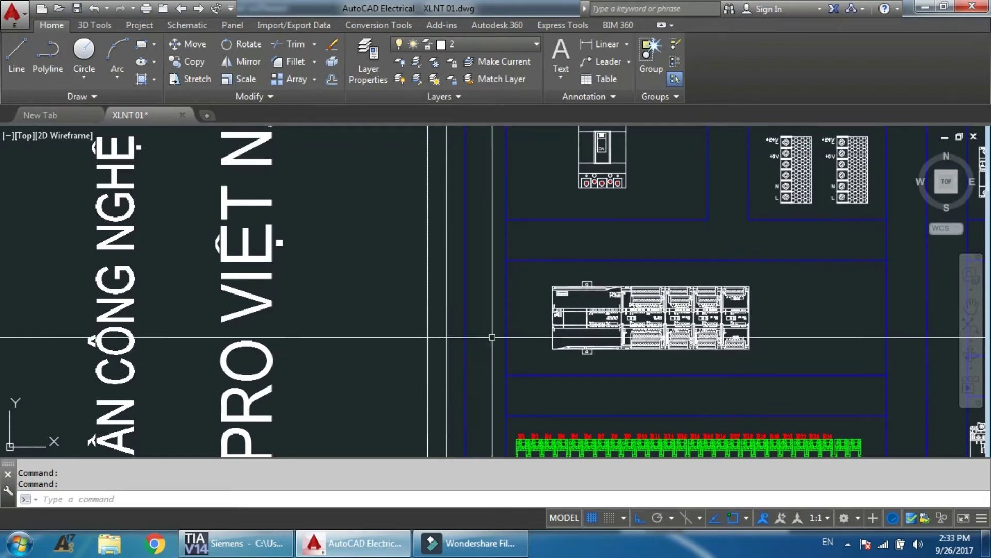
Switch to Windows Explorer and look through the tài liệu folder under STUDY > học auto cad electrical on drive D:
click(114, 544)
scroll(346, 408, down, 2)
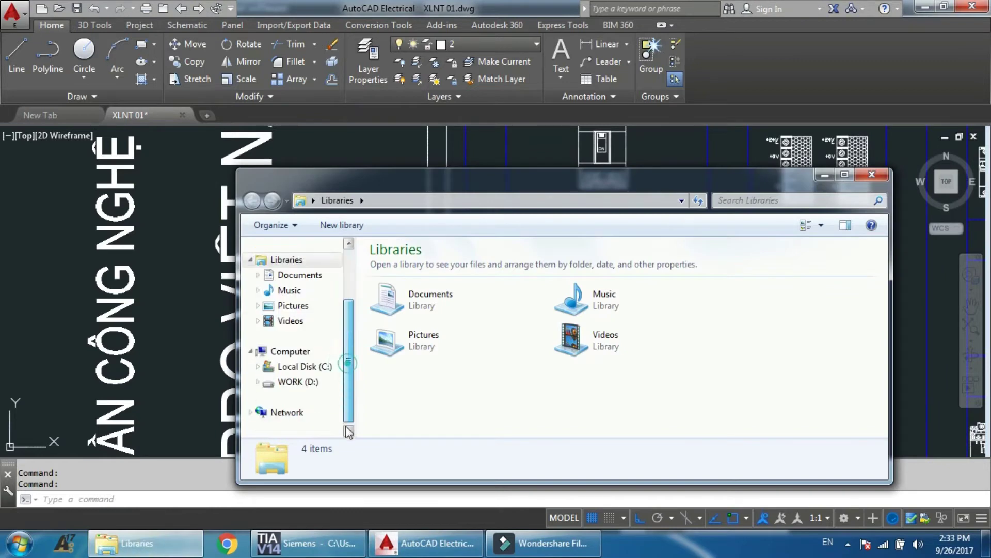
click(302, 366)
click(298, 381)
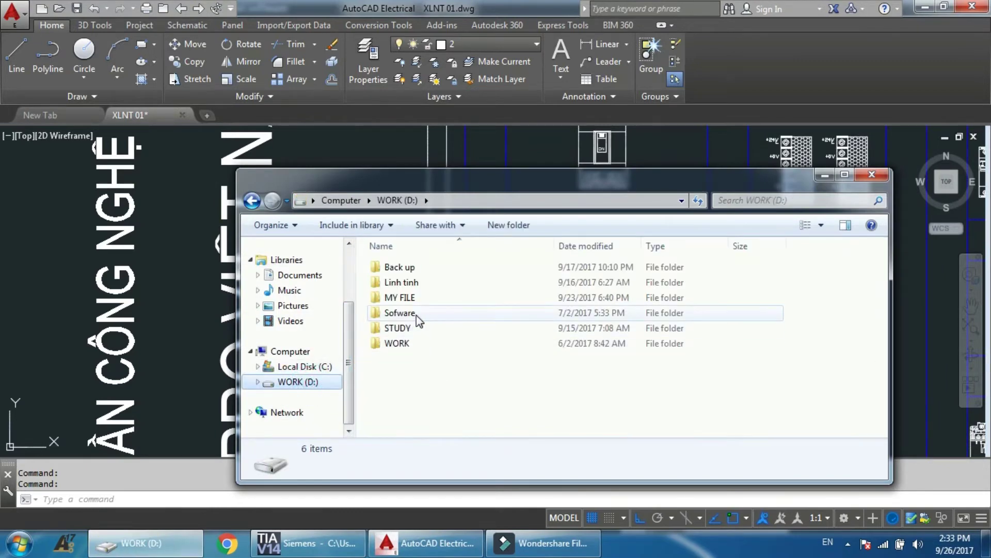
double_click(413, 326)
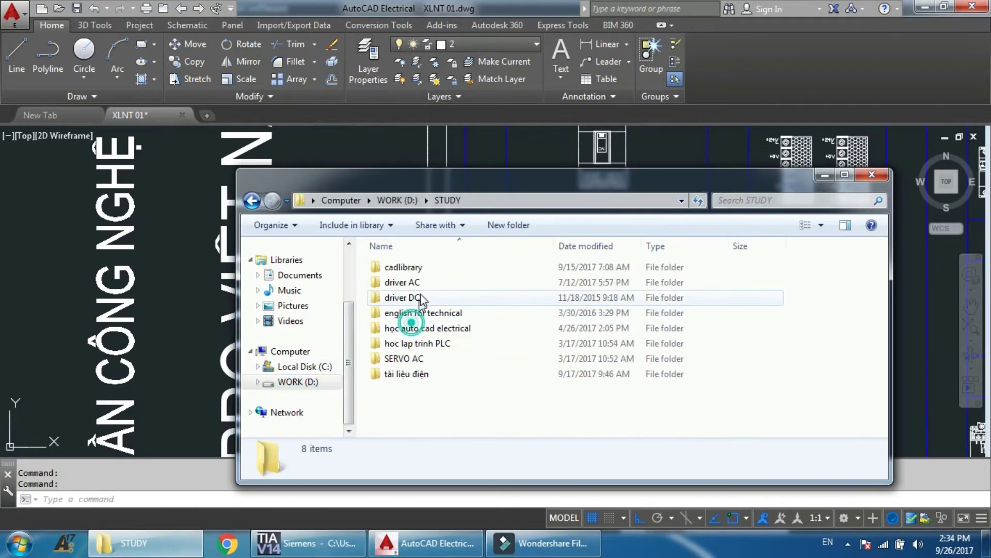
double_click(426, 331)
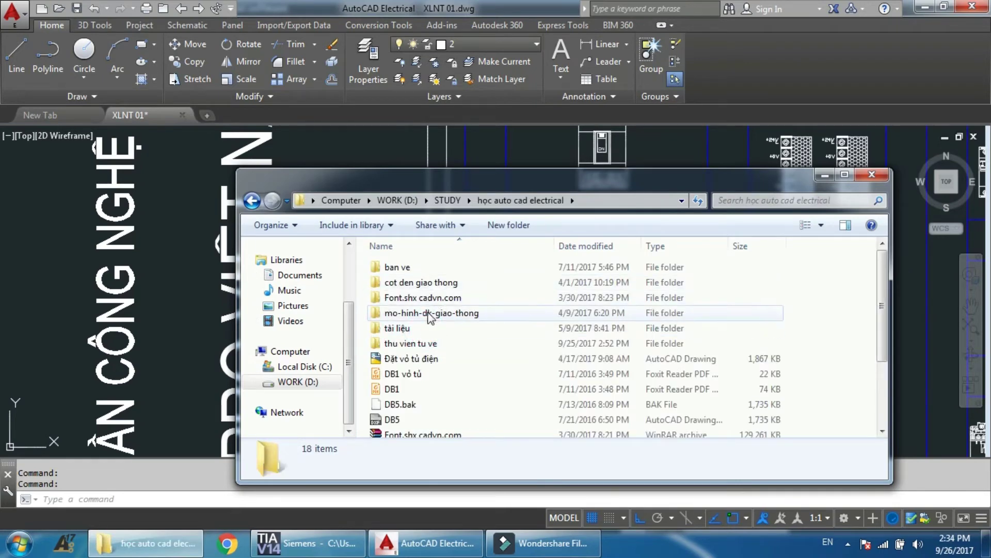
double_click(429, 333)
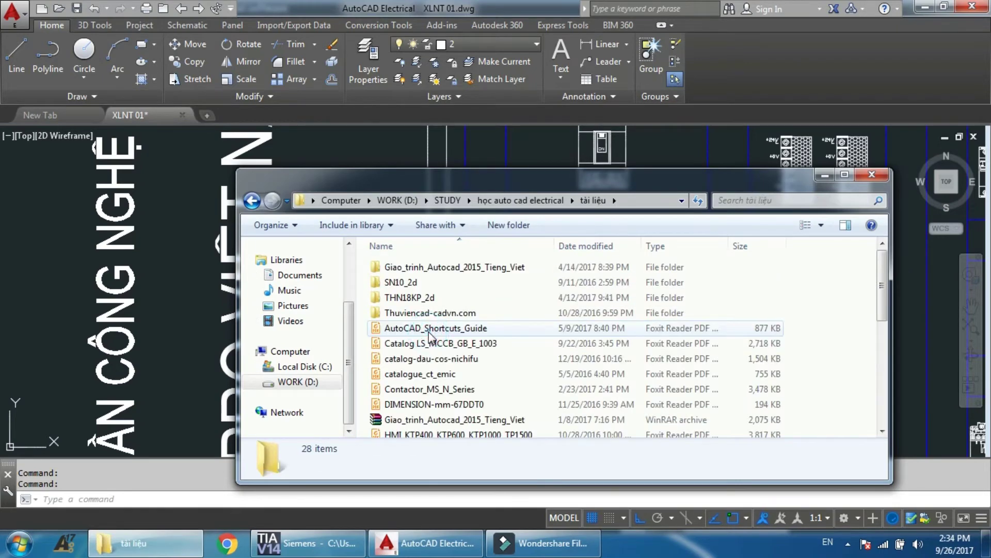
scroll(441, 318, down, 5)
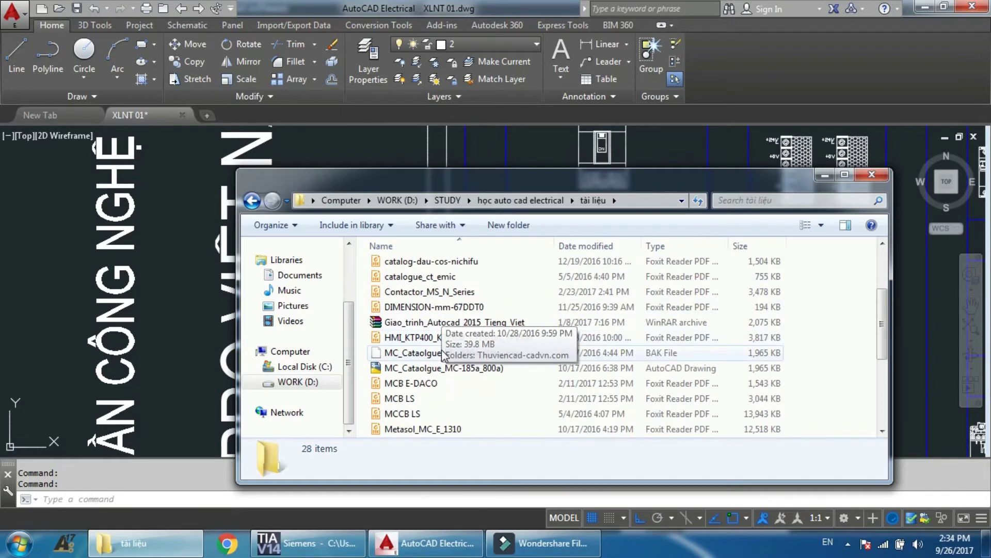
Go back to học auto cad electrical, open the folder thu vien tu ve > Schneider > inverter, and widen the Name column
key(BackSpace)
click(449, 343)
double_click(450, 344)
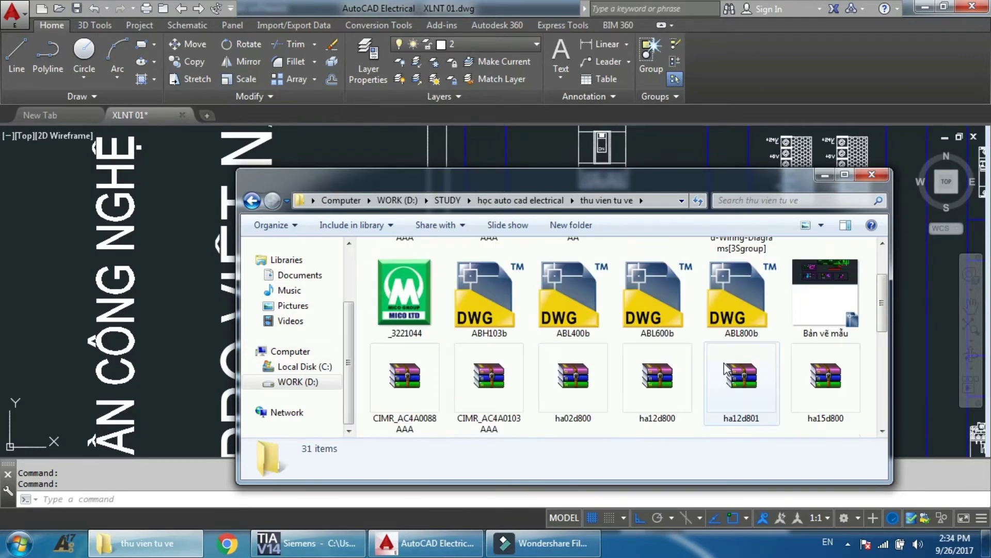
double_click(824, 292)
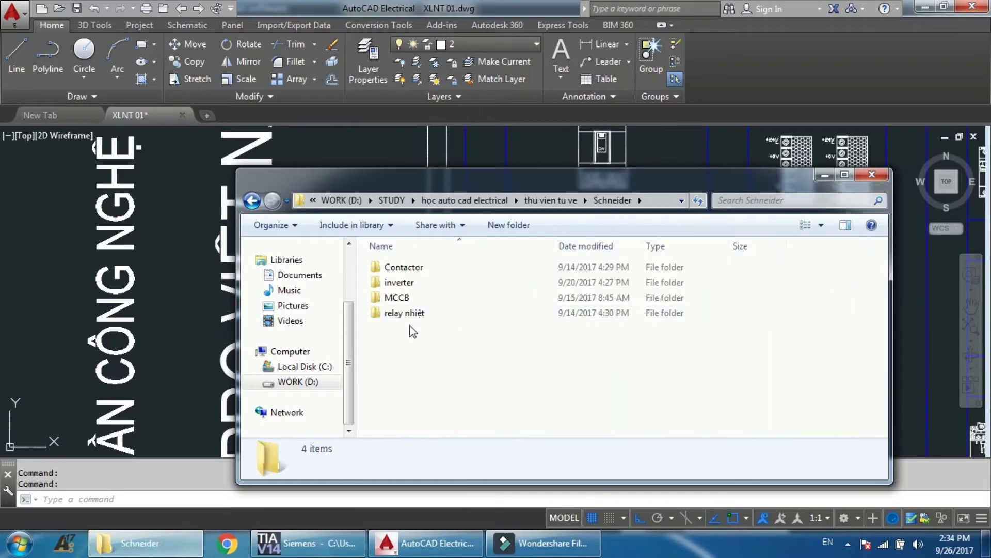
double_click(425, 282)
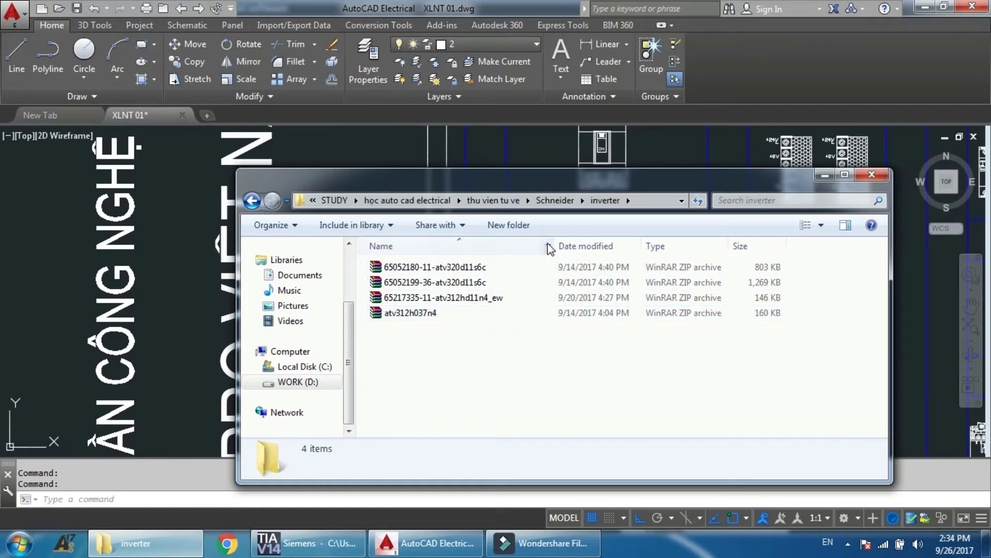
drag(554, 242, 578, 242)
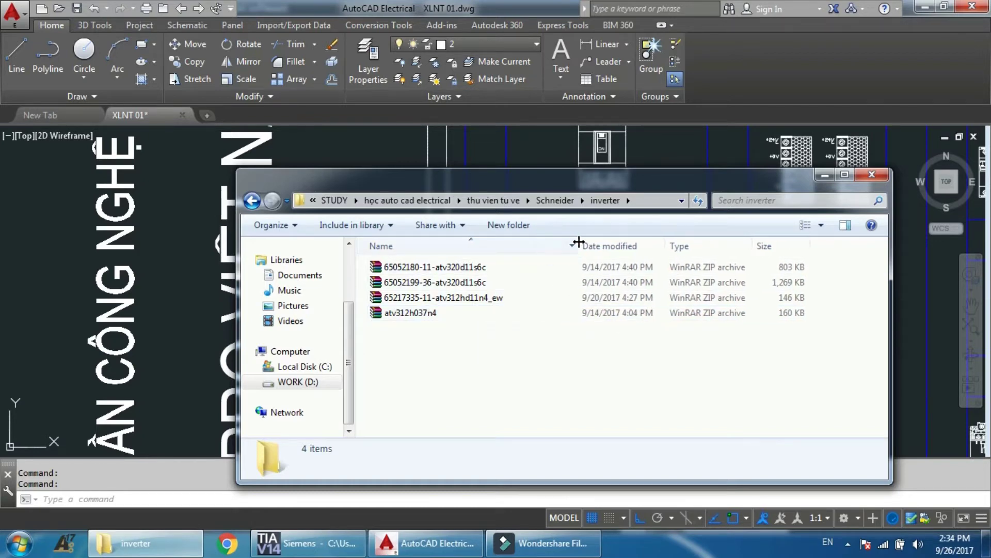
double_click(460, 300)
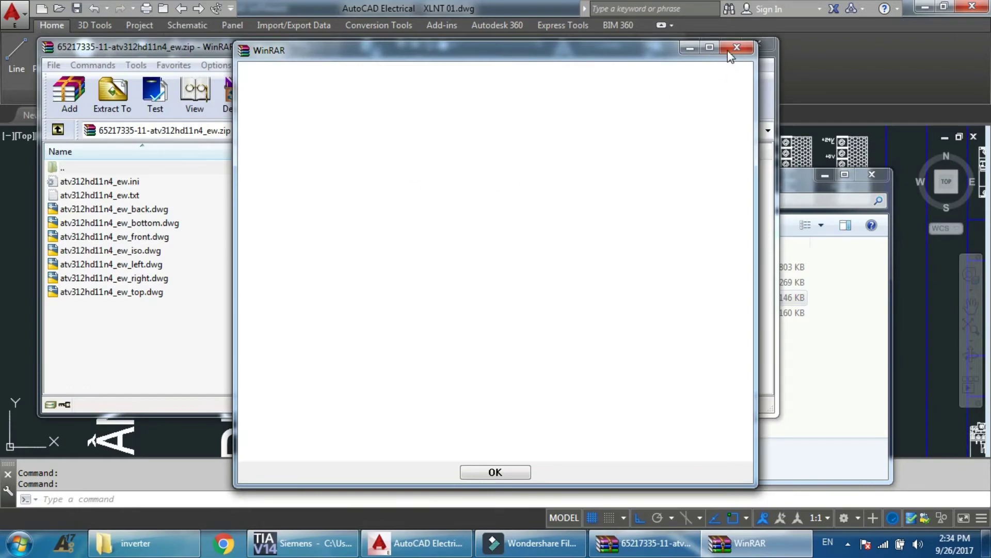
click(734, 49)
click(749, 49)
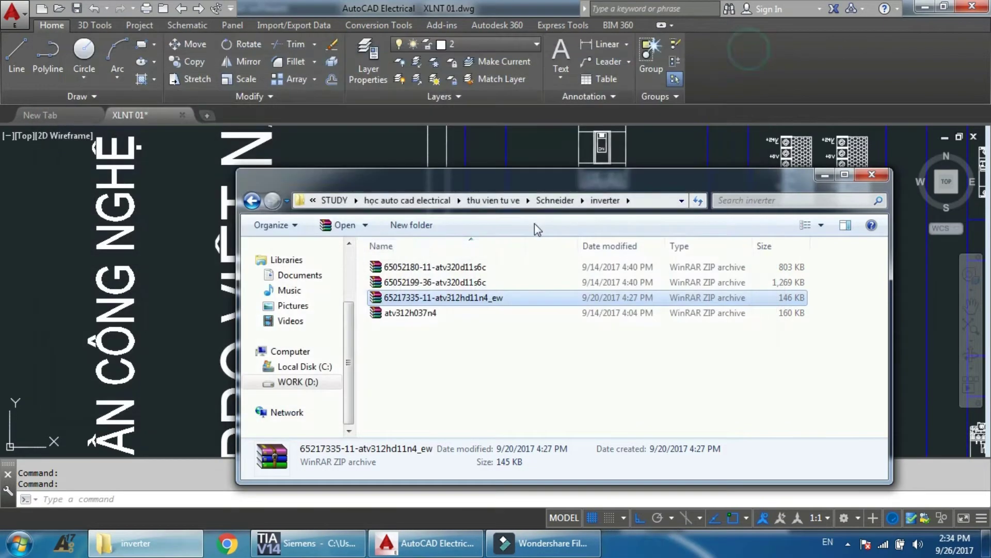
double_click(457, 267)
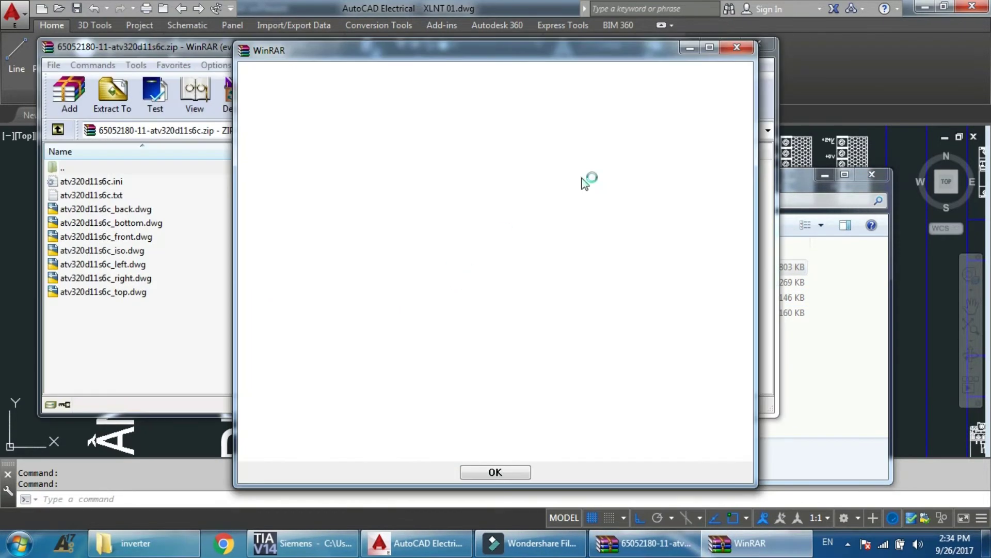
click(737, 48)
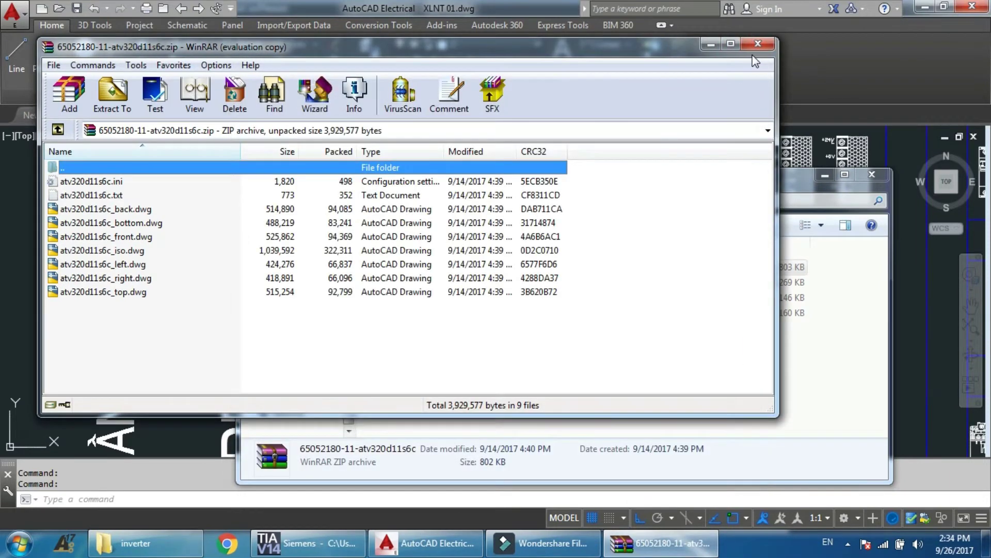
click(756, 45)
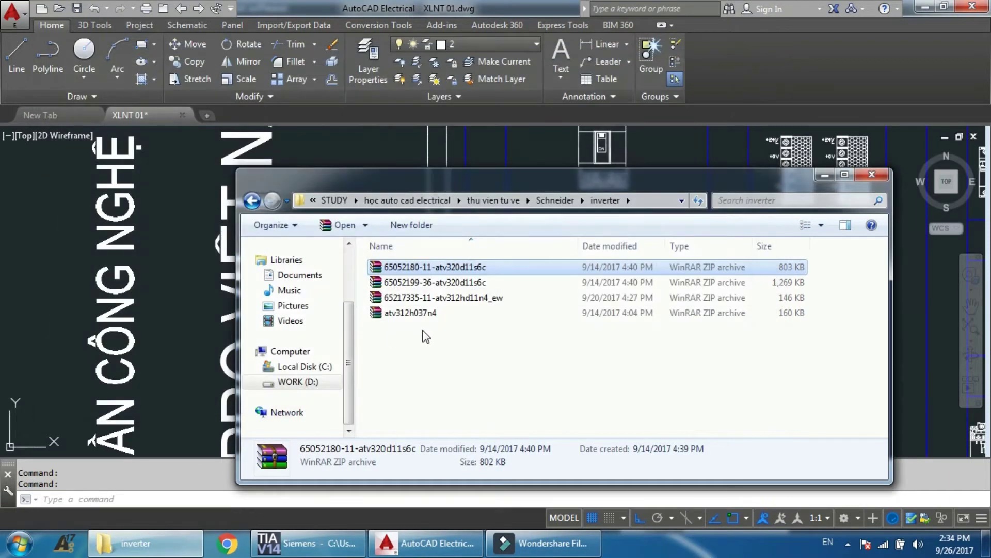
click(423, 330)
double_click(460, 283)
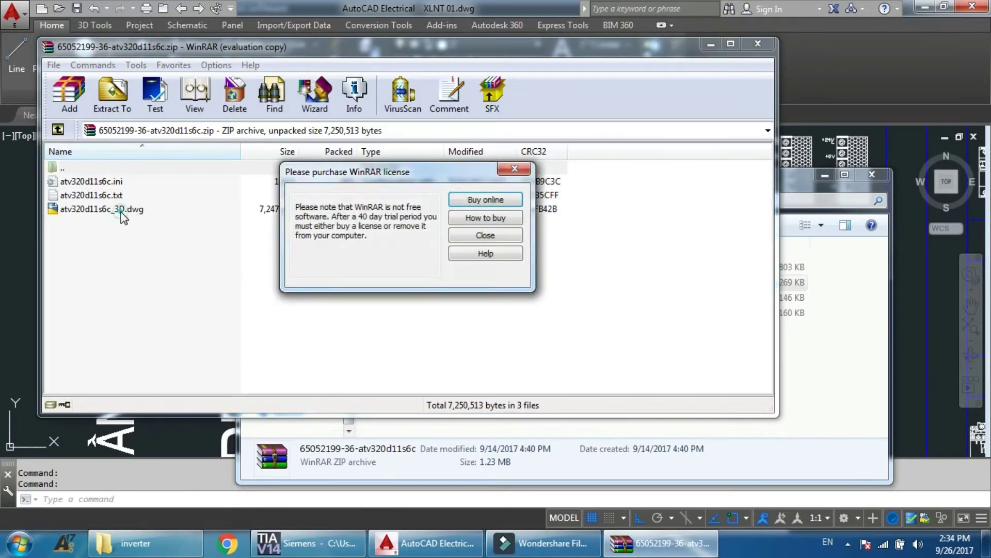
click(511, 166)
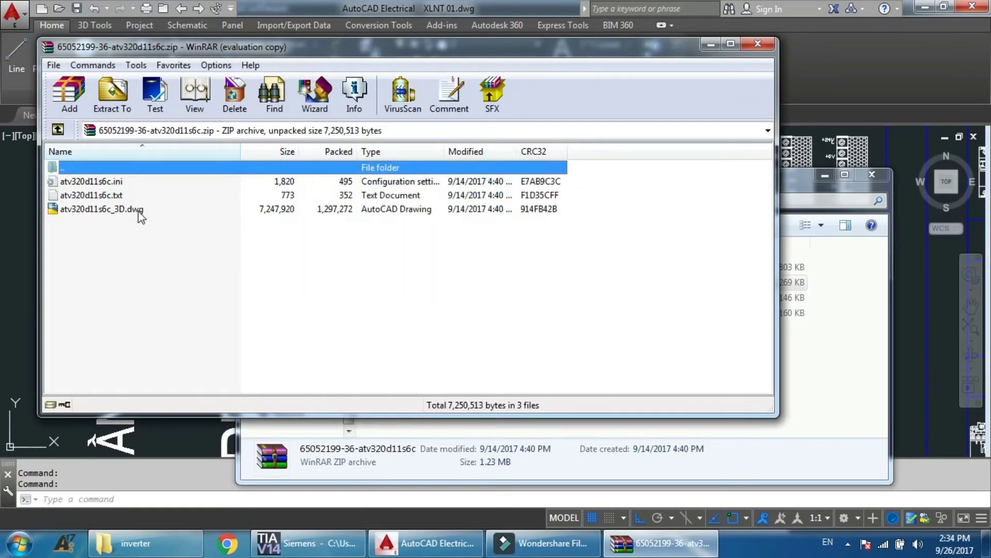
double_click(139, 209)
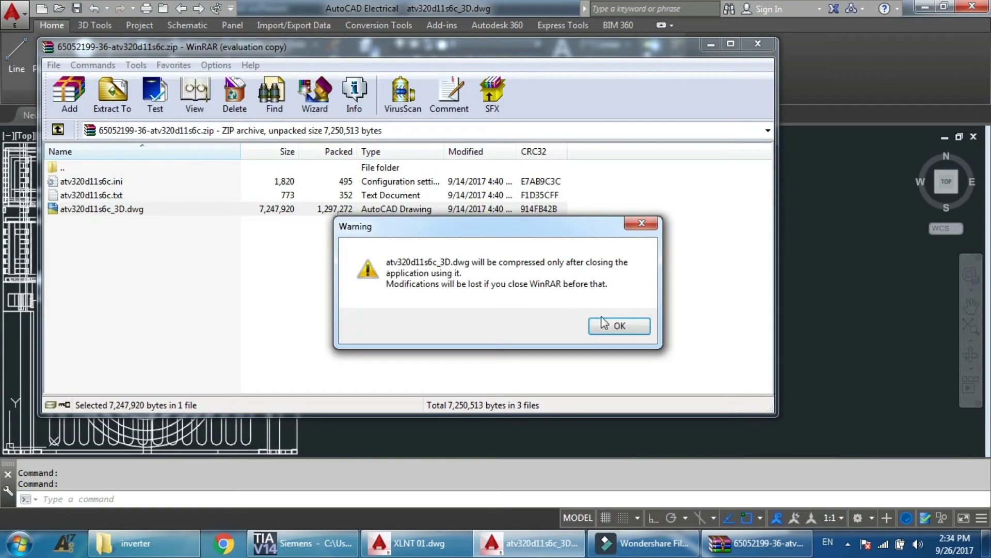
click(609, 327)
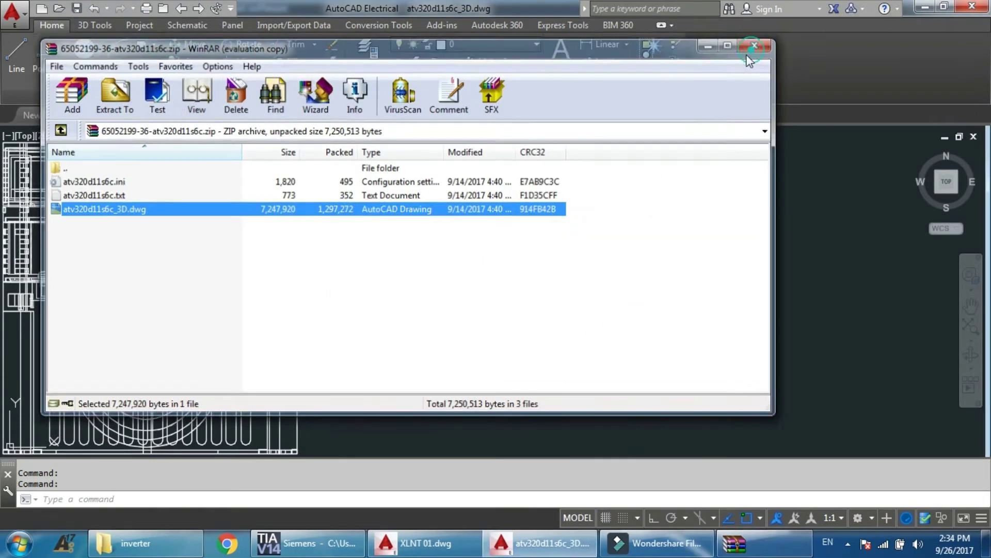
click(755, 46)
Orbit the ATV320 inverter's 3D wireframe model and examine its housing and terminal blocks from several angles
scroll(413, 356, down, 5)
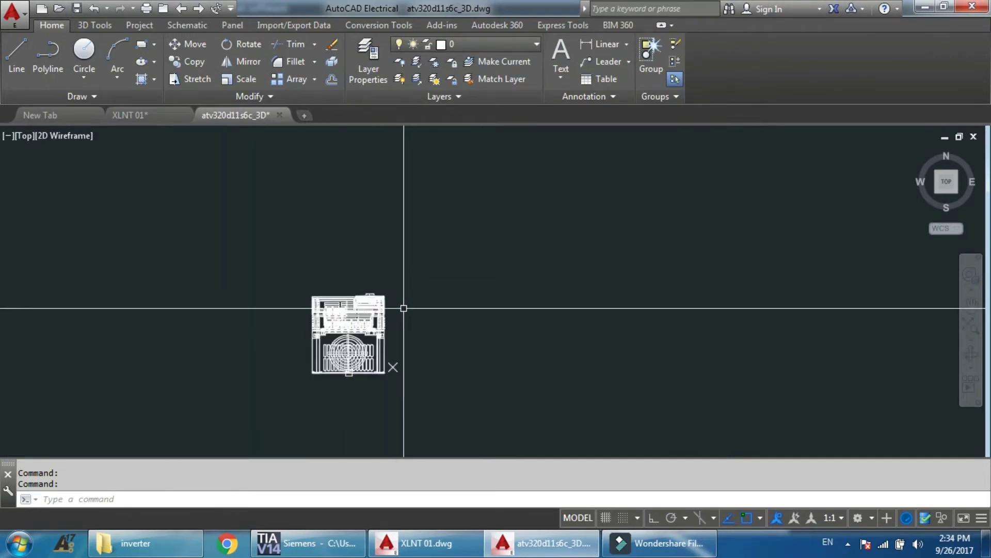
drag(392, 367, 381, 295)
drag(366, 241, 545, 315)
drag(385, 316, 444, 248)
key(Escape)
scroll(393, 269, up, 5)
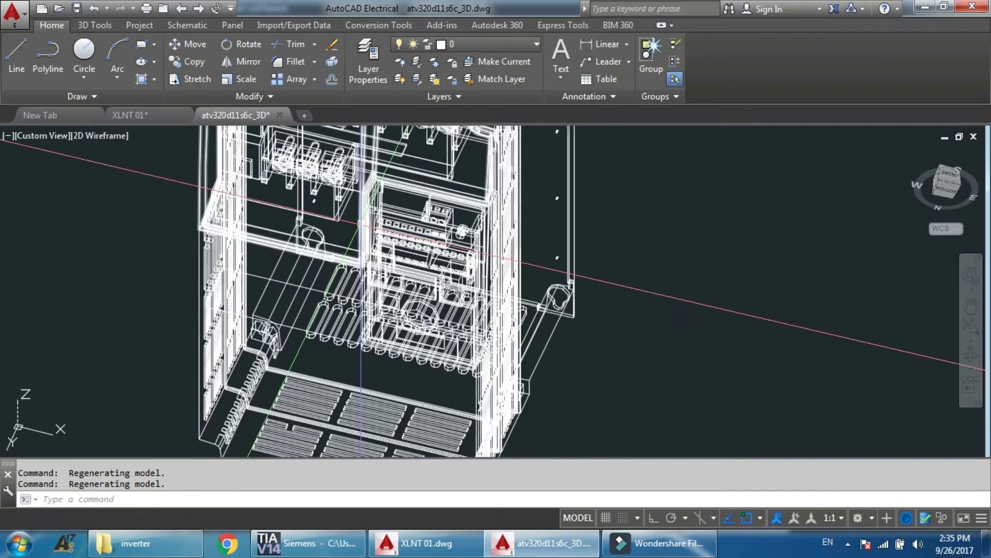
drag(392, 269, 455, 170)
drag(464, 217, 555, 326)
key(Escape)
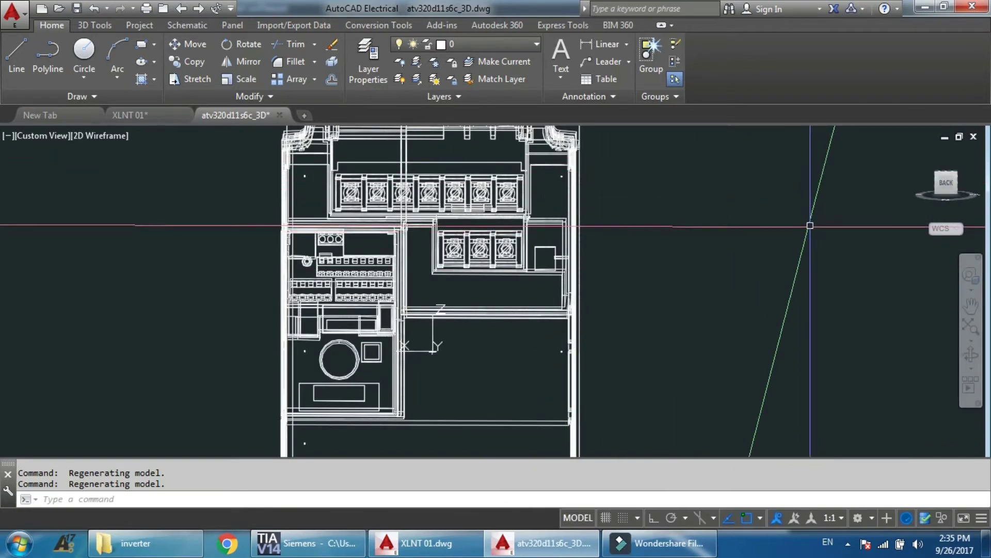
View the whole inverter model from tilted back and front orientations, ending on the Top view
click(954, 178)
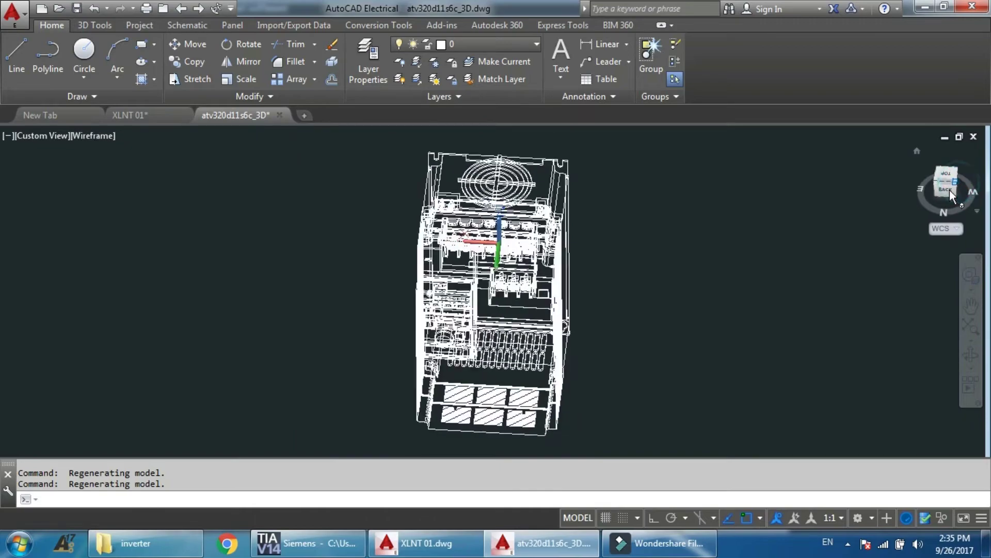
drag(962, 183, 944, 191)
click(938, 196)
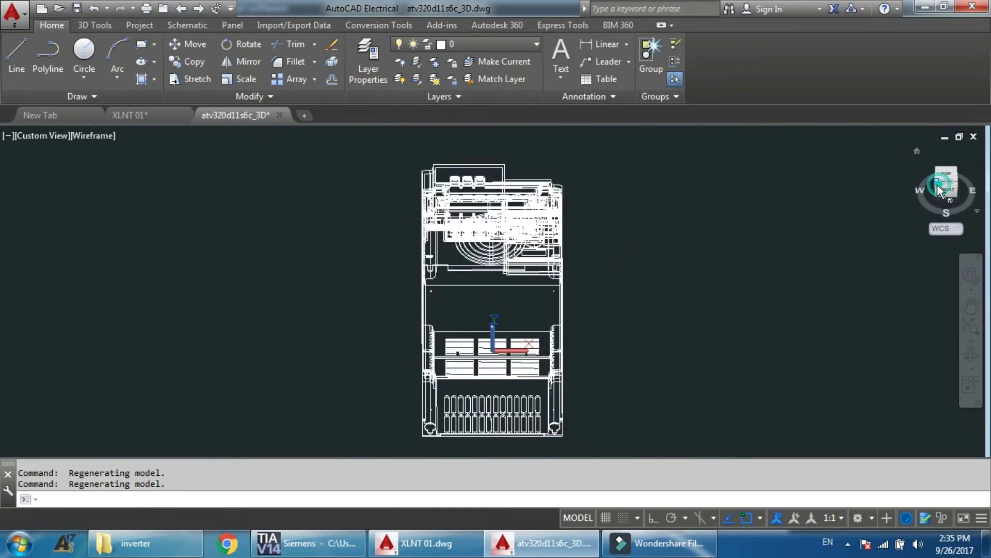
click(947, 178)
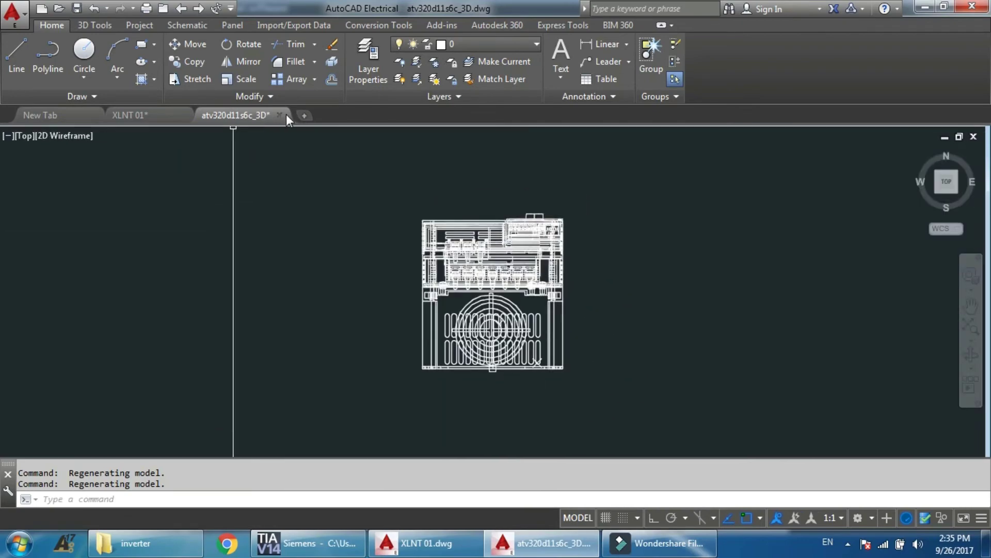
Return to the XLNT 01 drawing and close the New Tab page
click(152, 112)
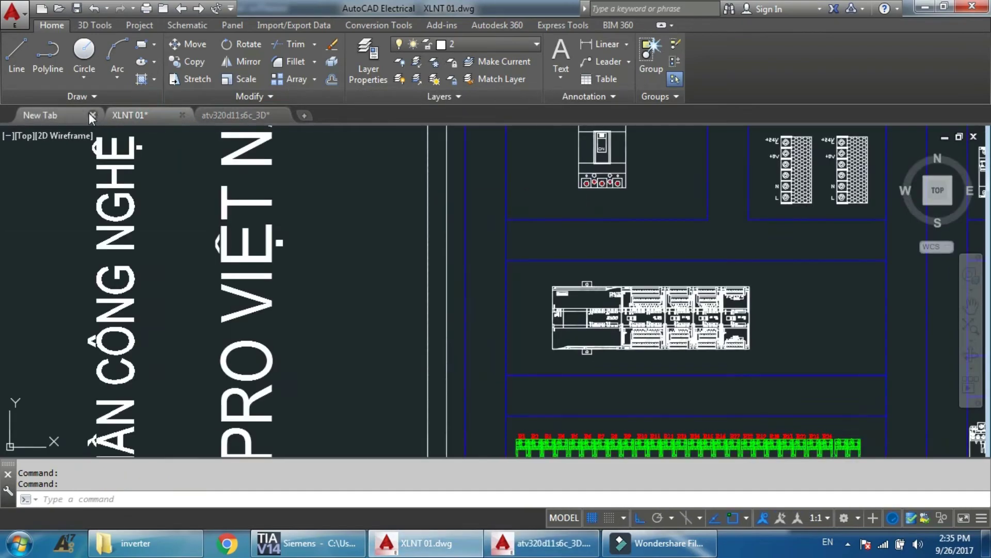
click(92, 114)
scroll(493, 361, down, 5)
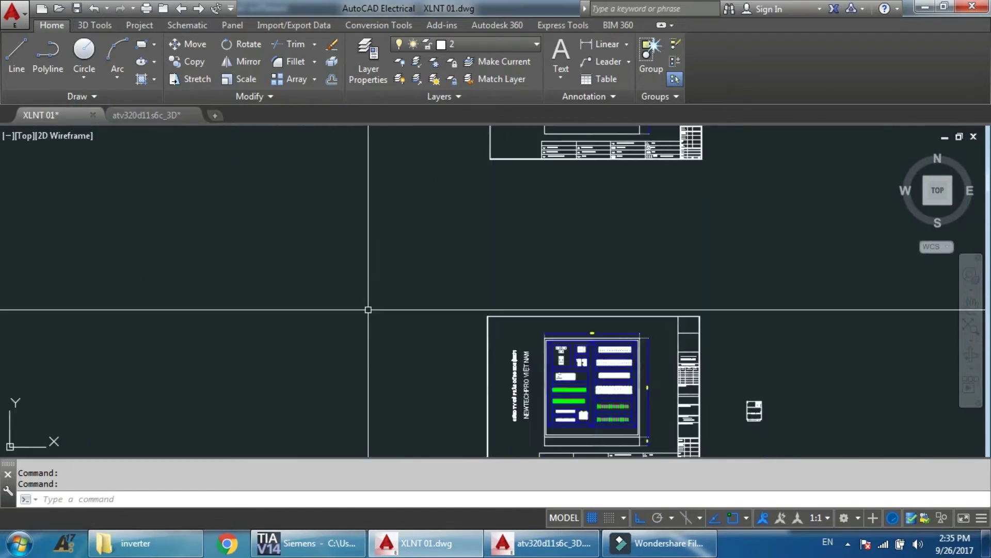
Open the recent drawing Tu dien phan phoi 1409.dwg, ignoring the missing SHX files
click(16, 9)
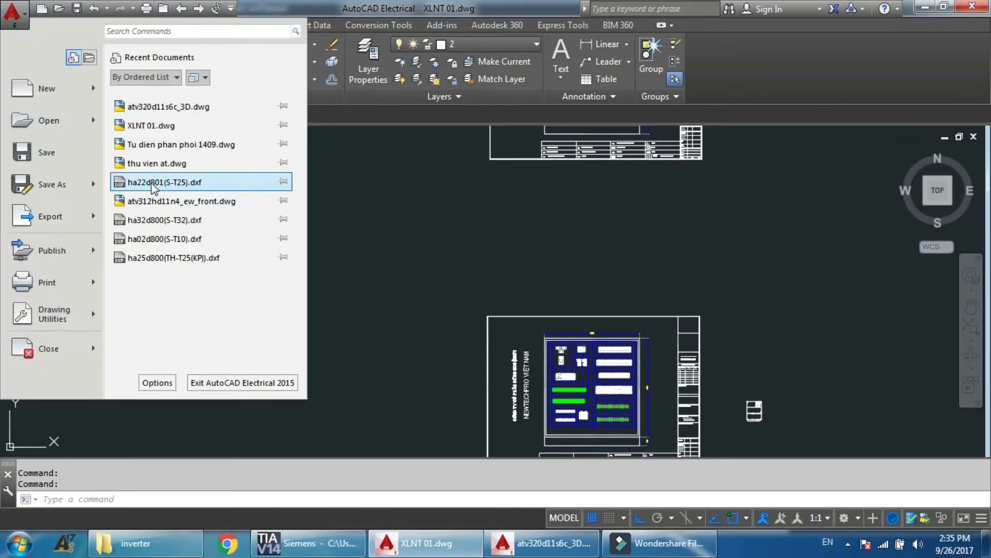
click(164, 144)
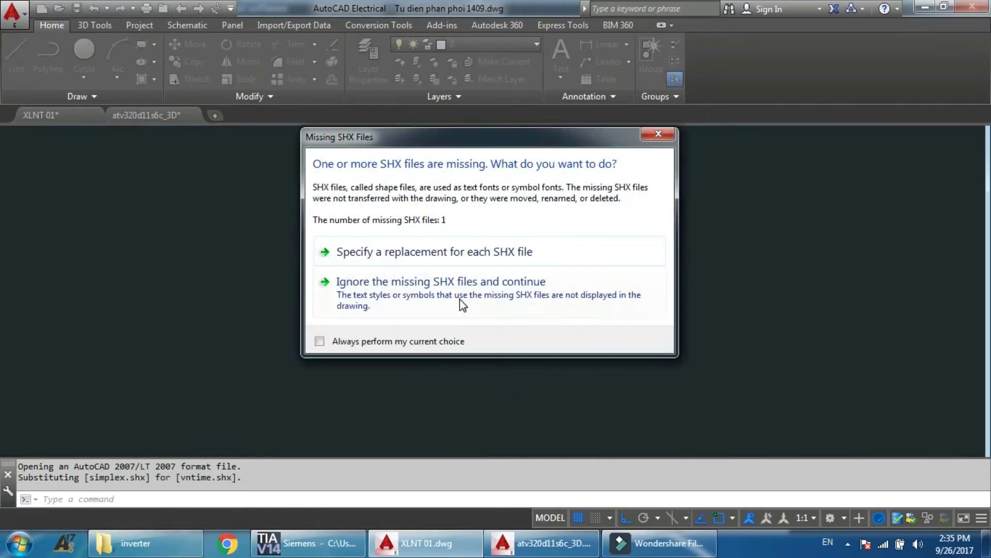
click(460, 300)
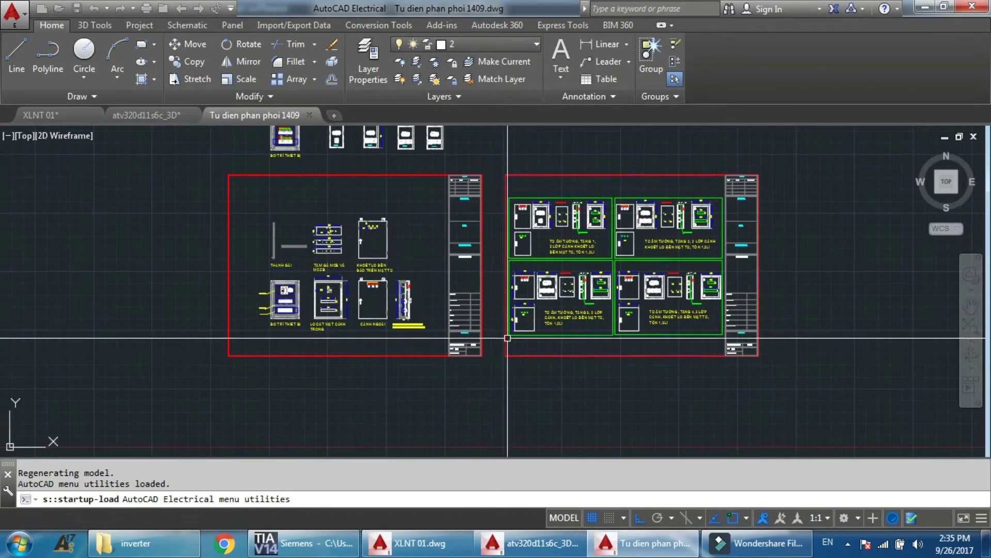
Examine the distribution cabinet sheets, including the device layouts and the floor 1 and floor 2 wall-recessed cabinets, in close-up and overview
scroll(624, 252, up, 5)
scroll(666, 314, down, 5)
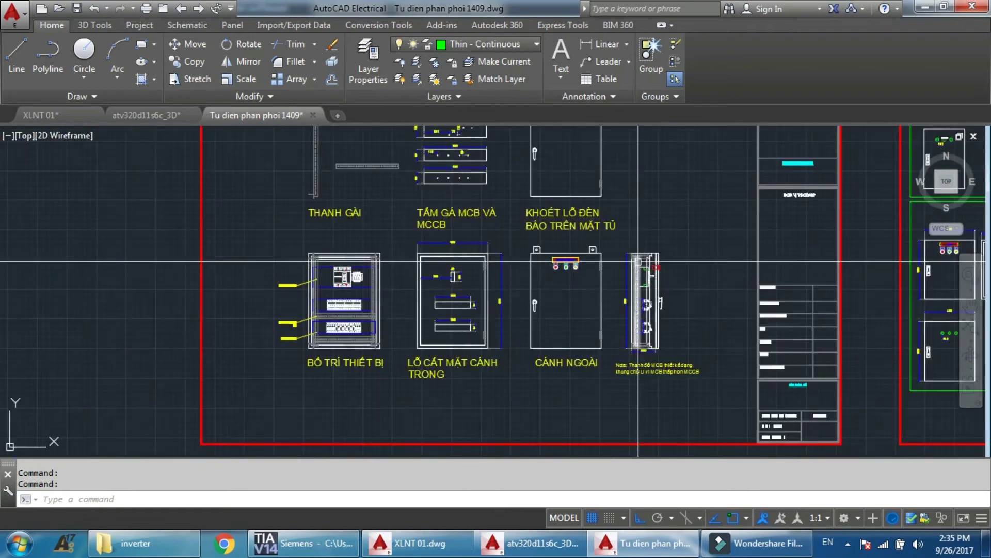
scroll(494, 252, up, 8)
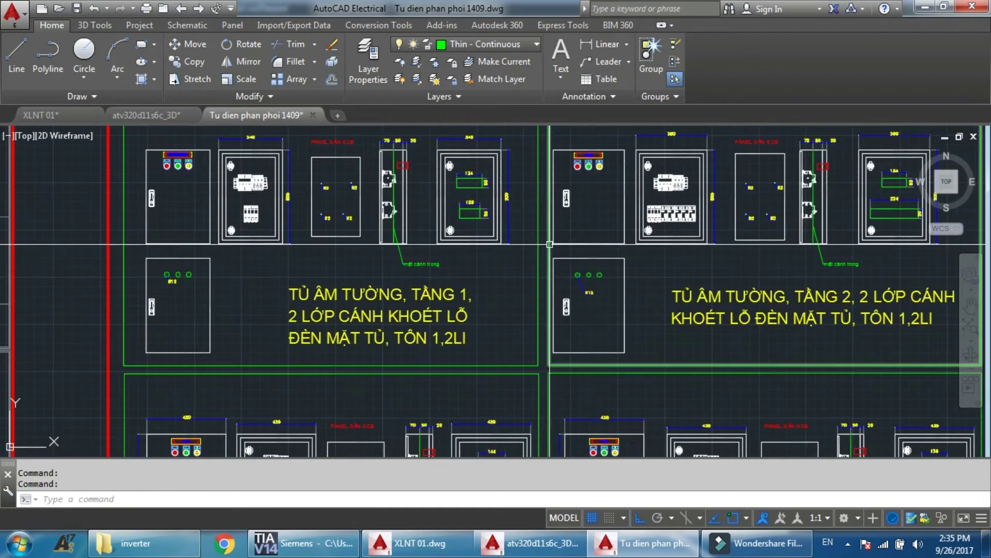
scroll(495, 252, down, 6)
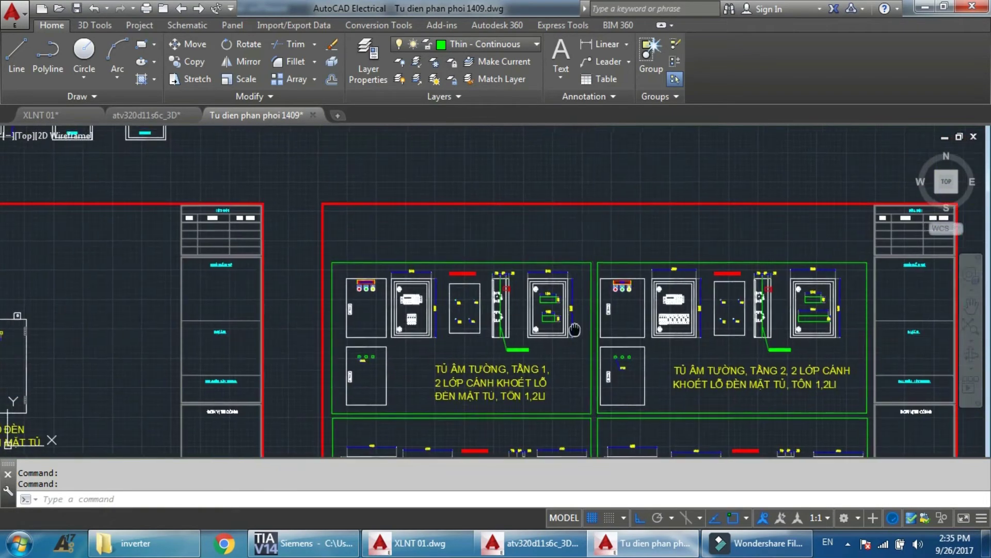
scroll(567, 314, up, 8)
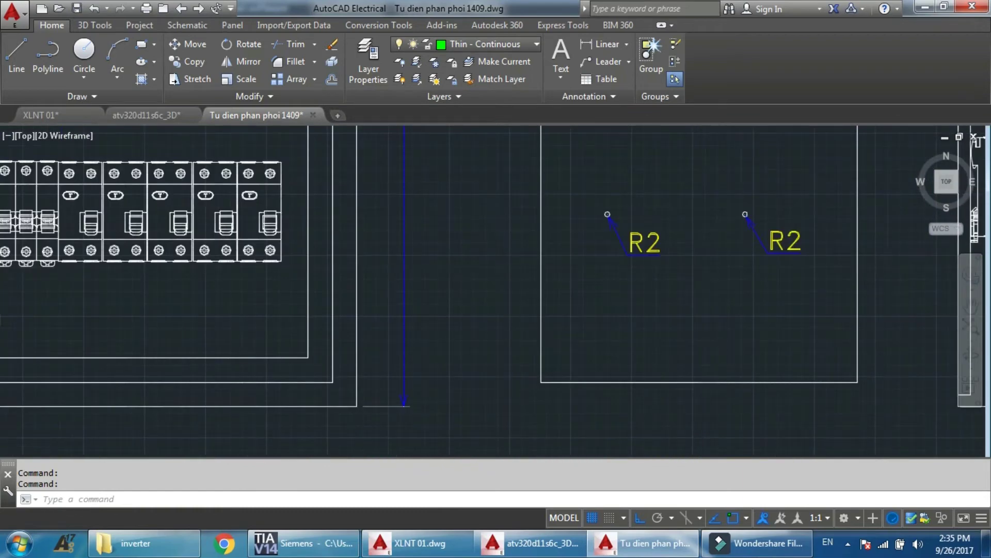
scroll(548, 191, down, 6)
scroll(548, 192, up, 6)
scroll(548, 191, down, 5)
drag(520, 367, 590, 207)
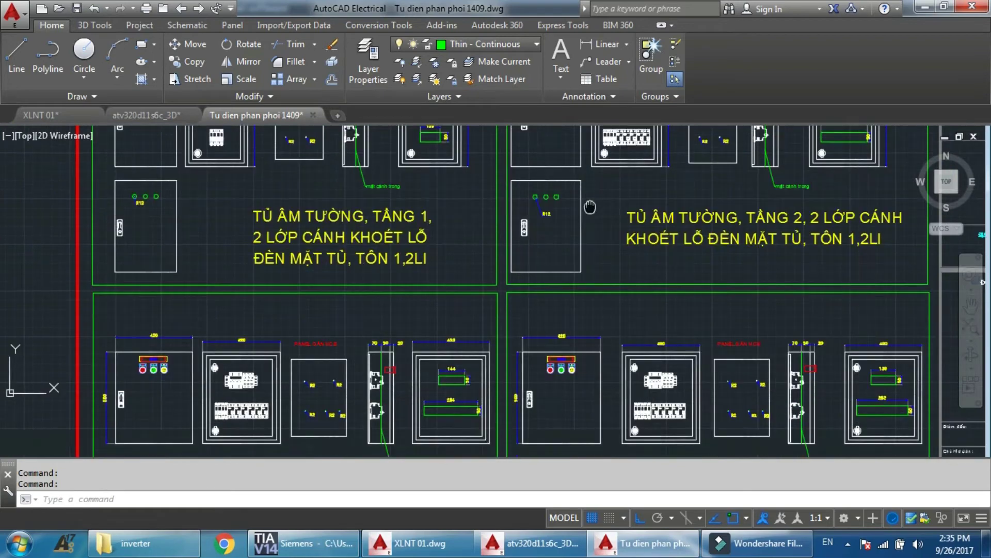
scroll(590, 206, down, 5)
scroll(499, 259, down, 3)
Switch to TIA Portal, open the Main [OB1] program block of PLC_1, and close the inverter folder window
click(305, 540)
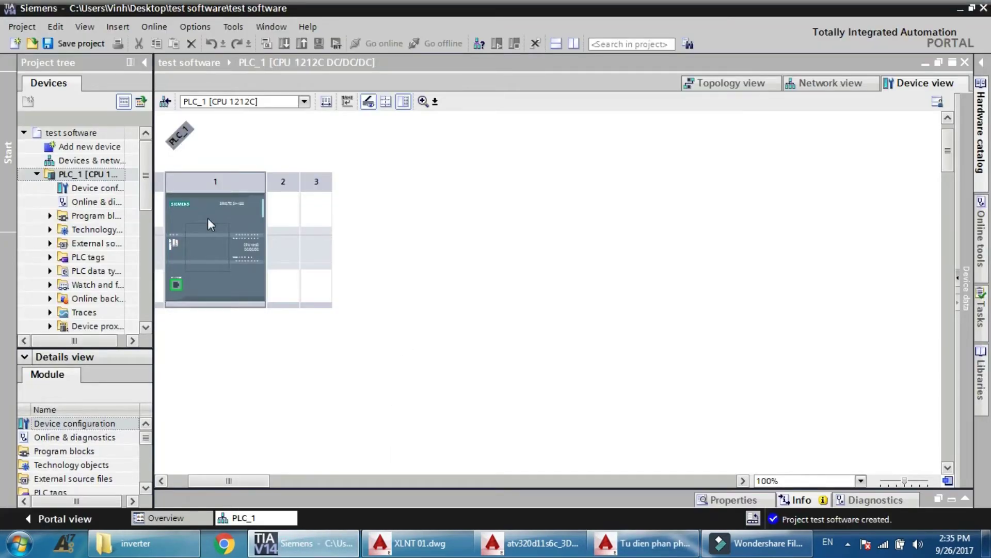
click(50, 215)
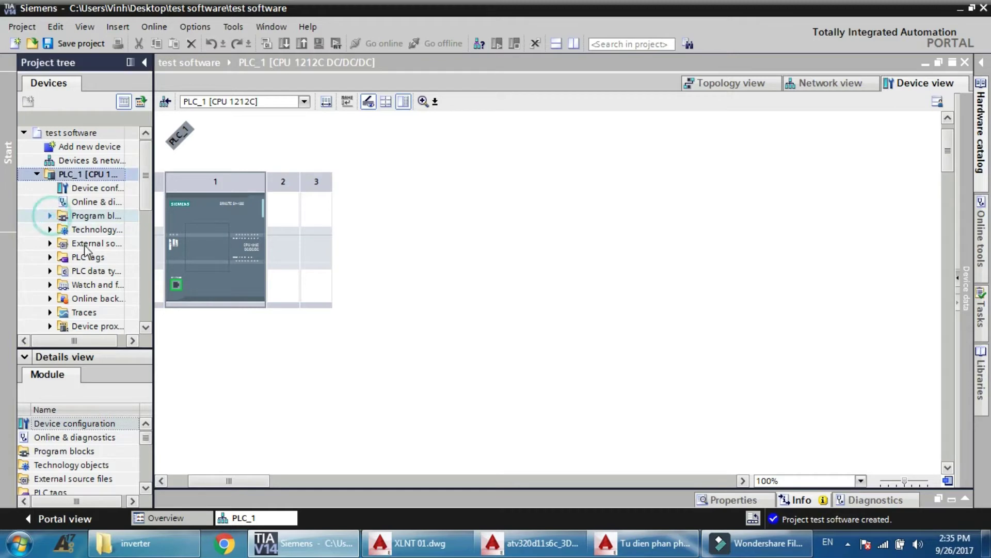
click(83, 244)
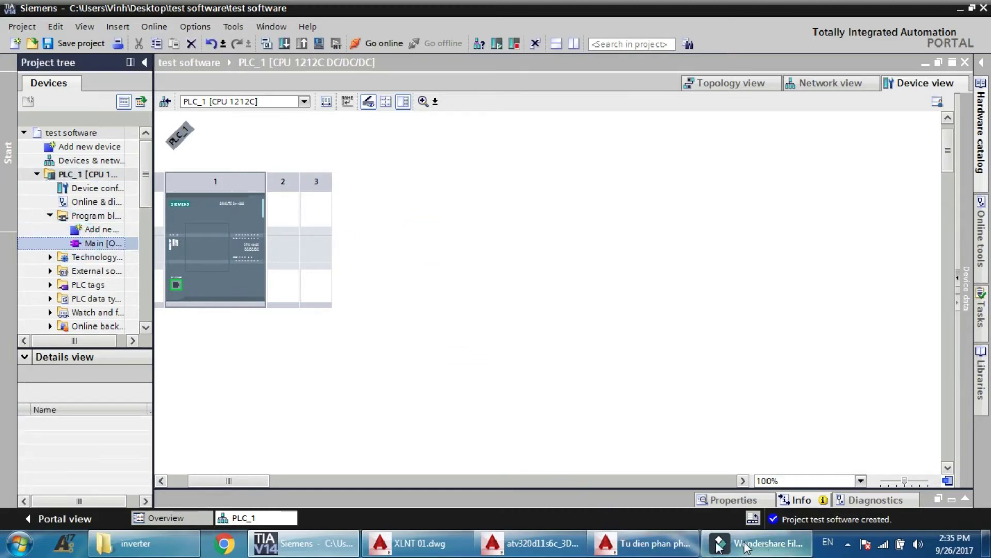
right_click(137, 547)
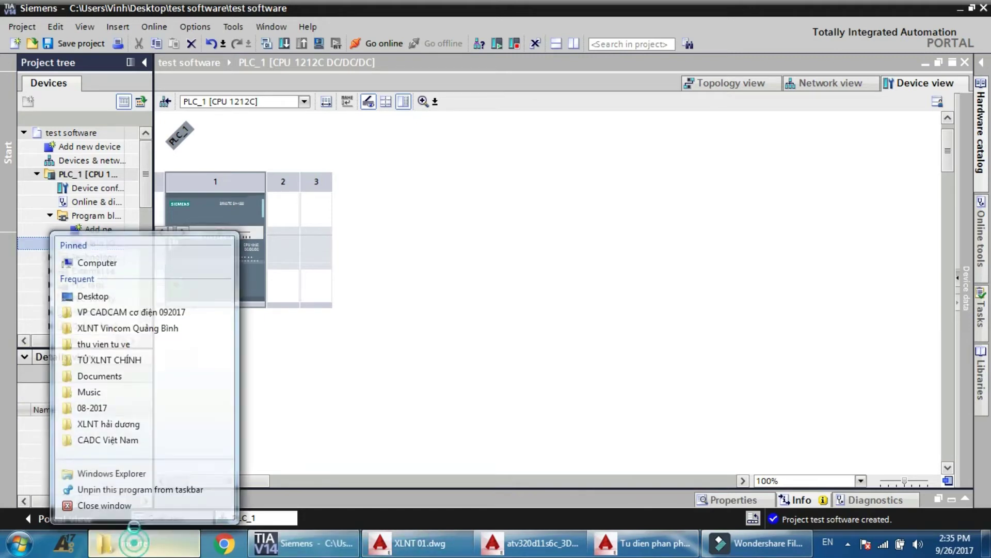
click(131, 524)
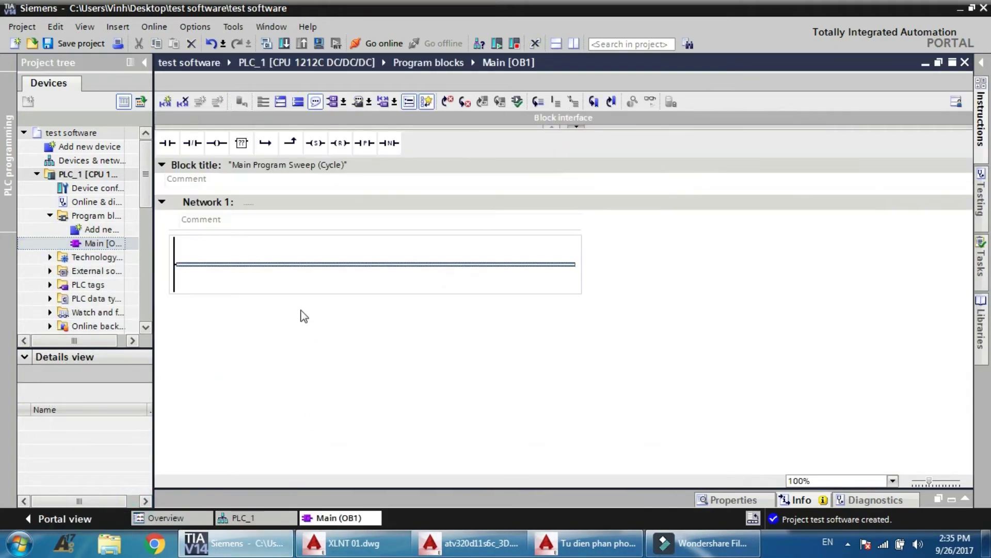
Build Network 1 with a normally open contact M0.0, a normally closed contact M0.1 and an output coil Q0.0
drag(166, 144, 183, 183)
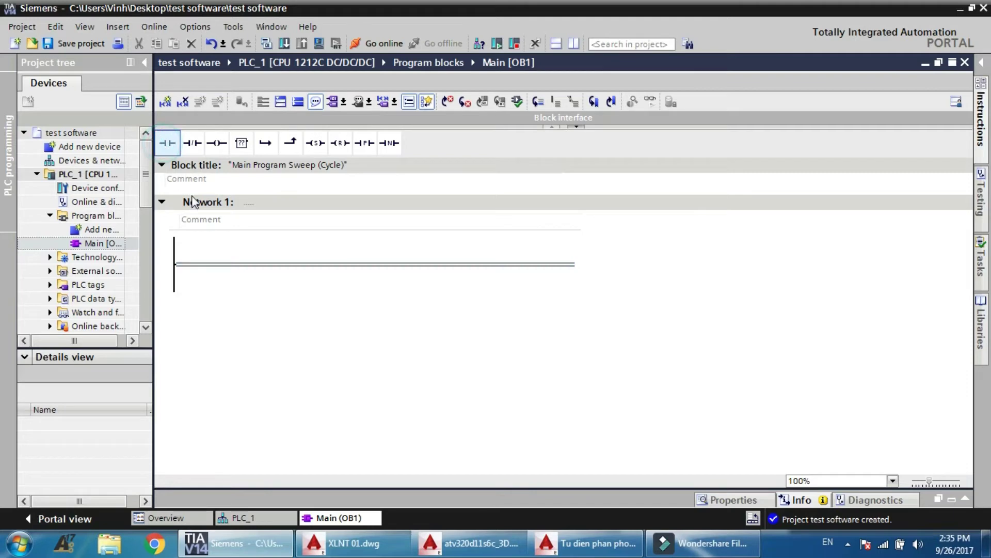
drag(234, 264, 234, 264)
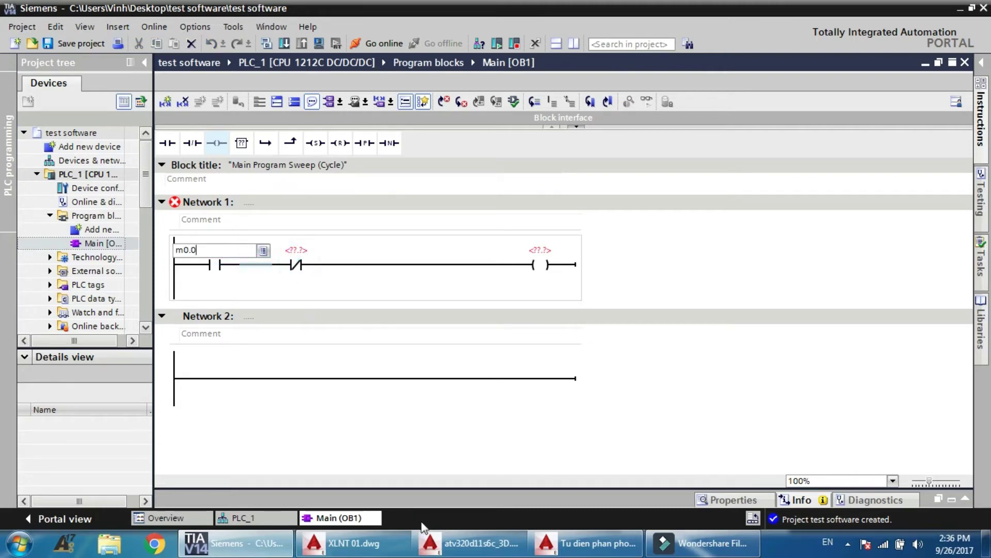
key(Return)
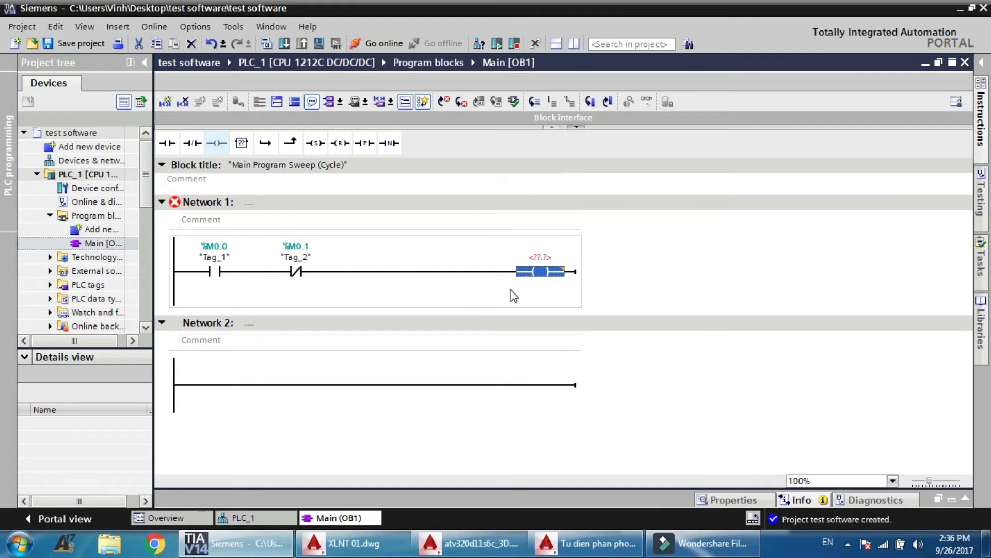
click(434, 322)
click(423, 351)
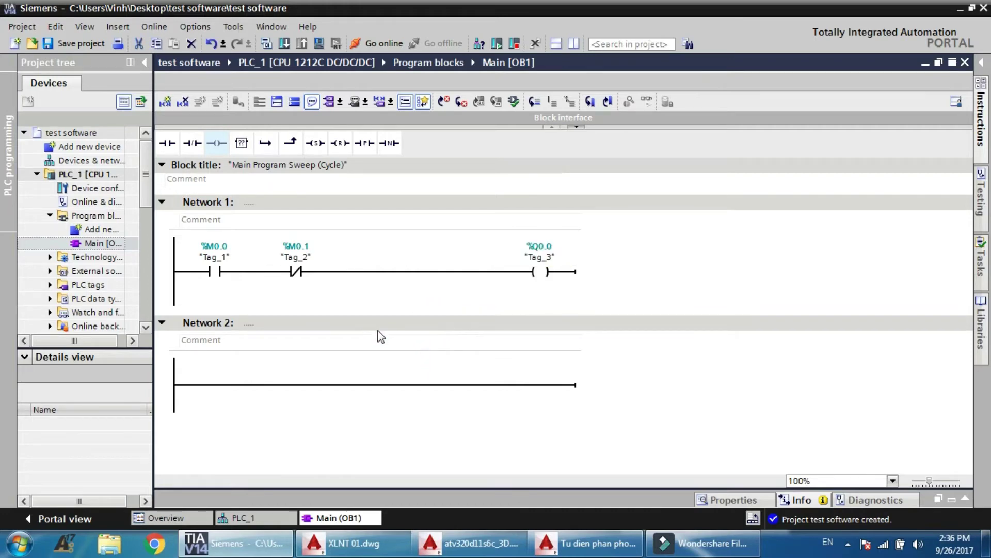
Add a normally open contact addressed Q0.0 and an output coil to Network 2
click(384, 385)
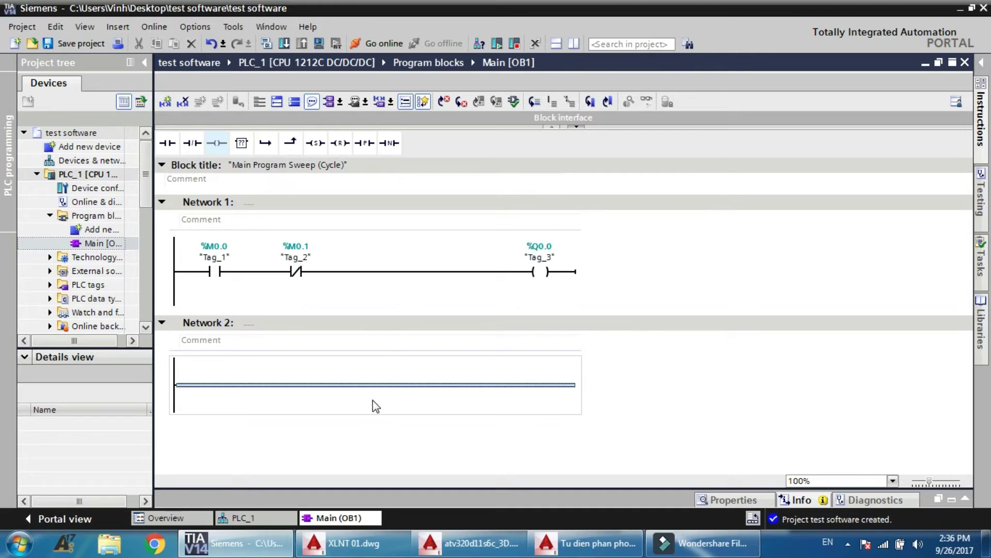
key(shift+F2)
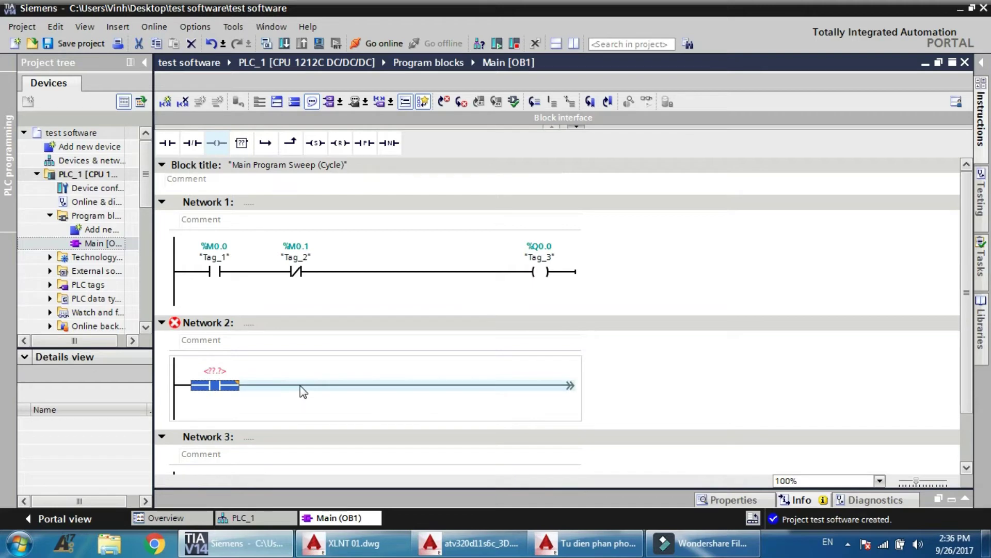
text(q0.0)
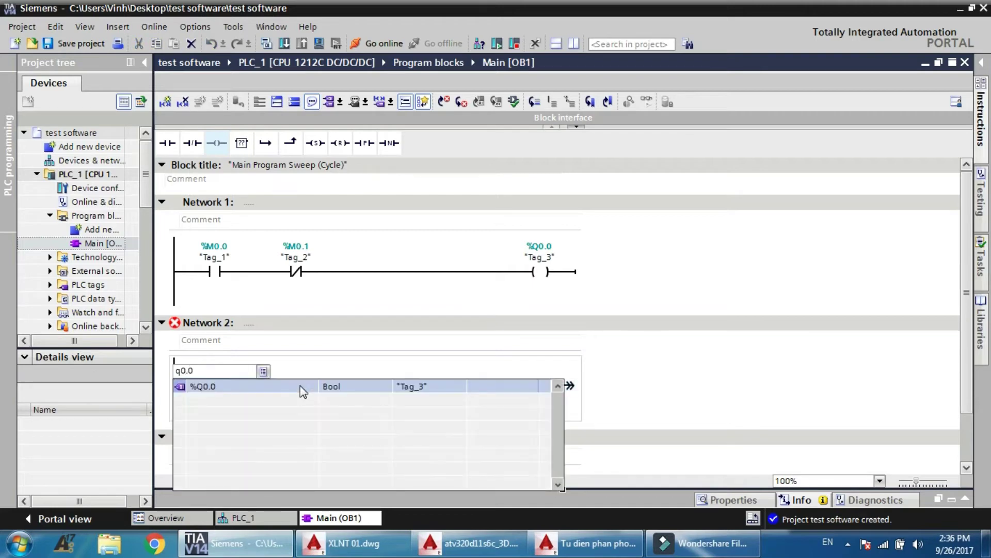
click(299, 386)
click(359, 392)
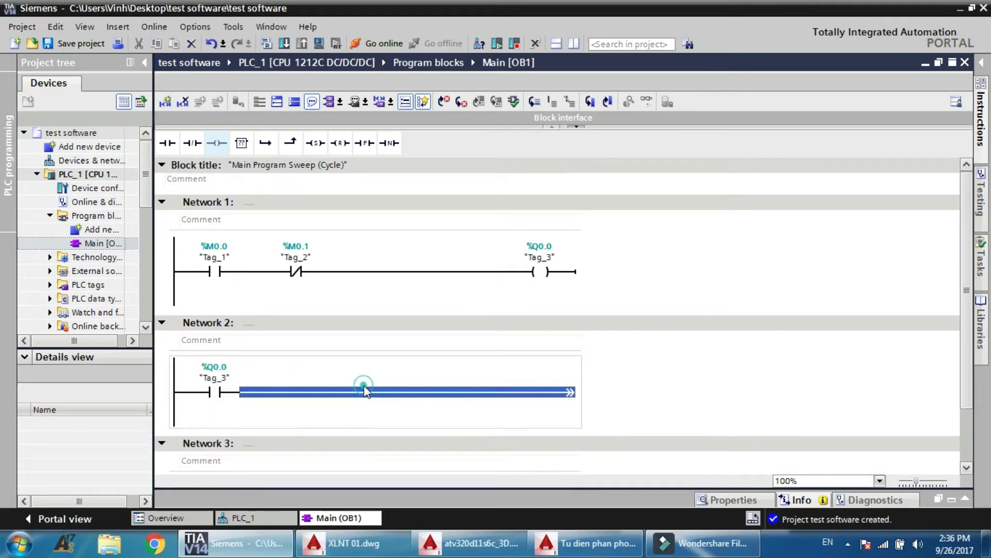
key(shift+F7)
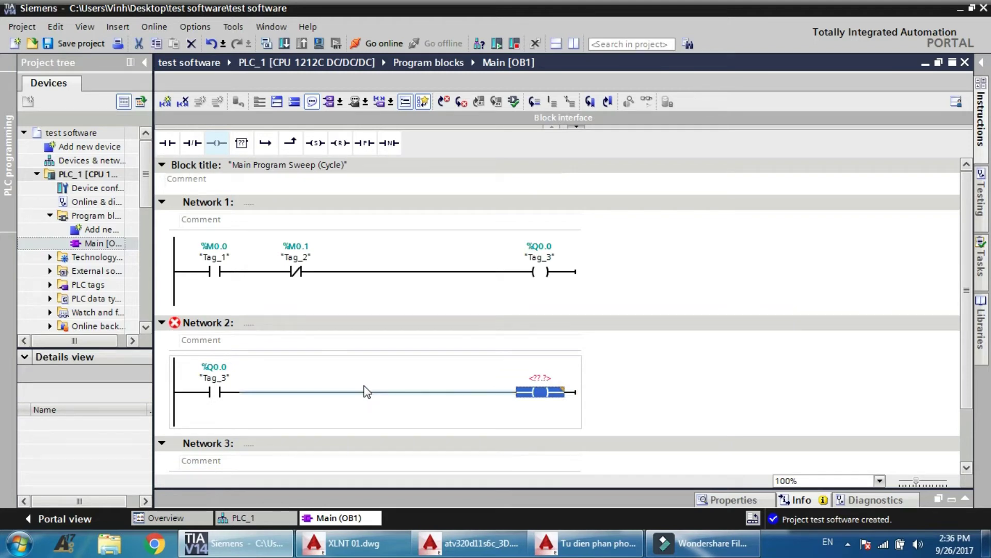
Insert a TON timer between the contact and the coil in Network 2, using single-instance data block IEC_Timer_0_DB with automatic numbering
click(981, 124)
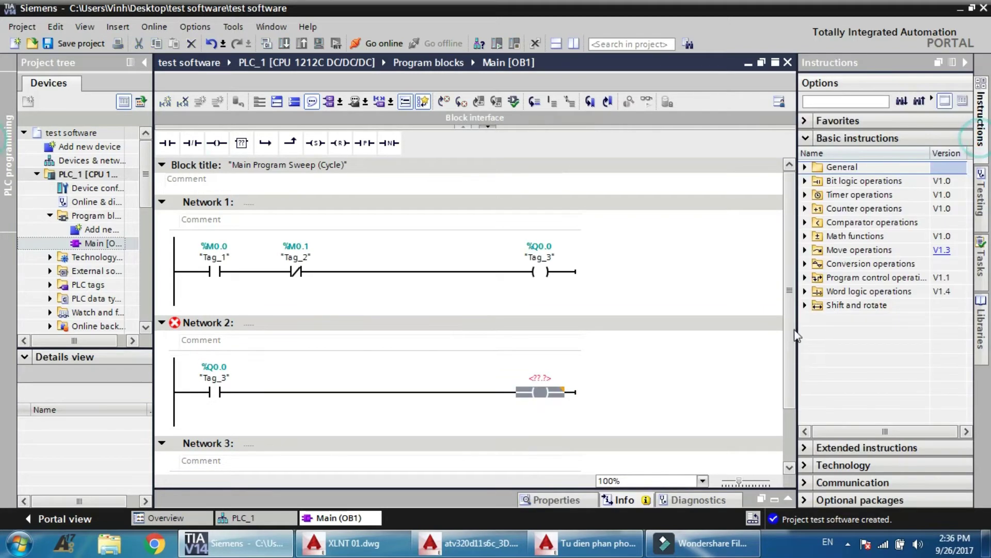
click(805, 195)
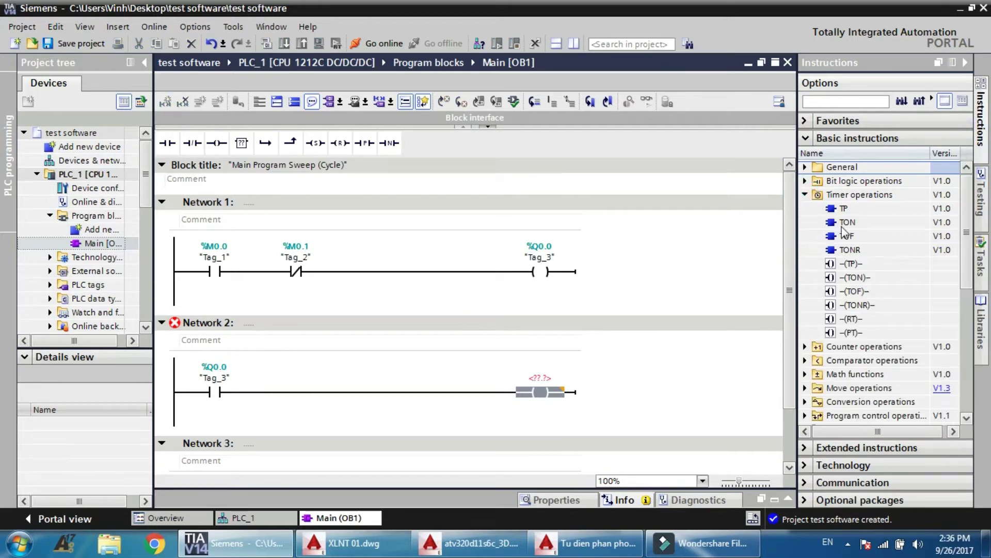
drag(844, 227, 681, 318)
drag(530, 387, 665, 311)
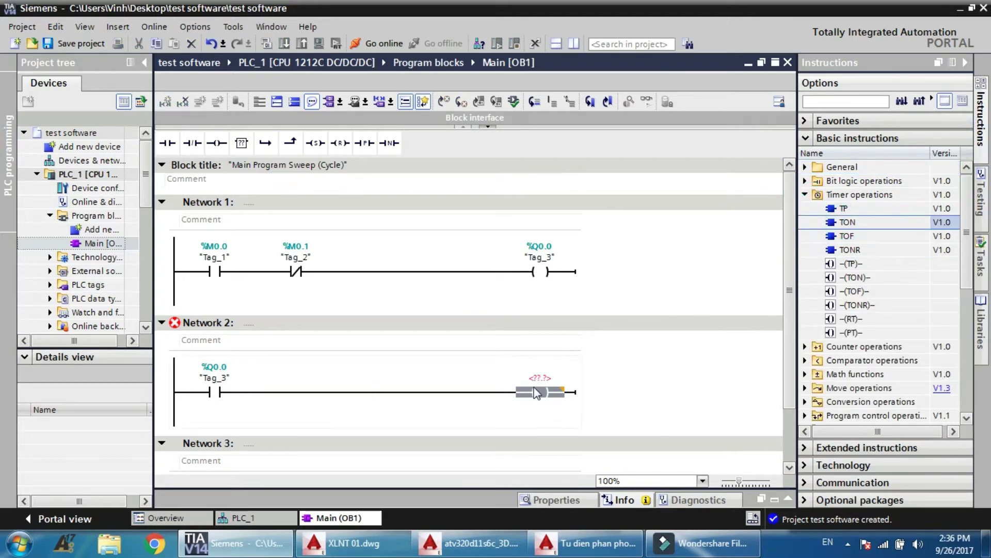
drag(844, 227, 546, 394)
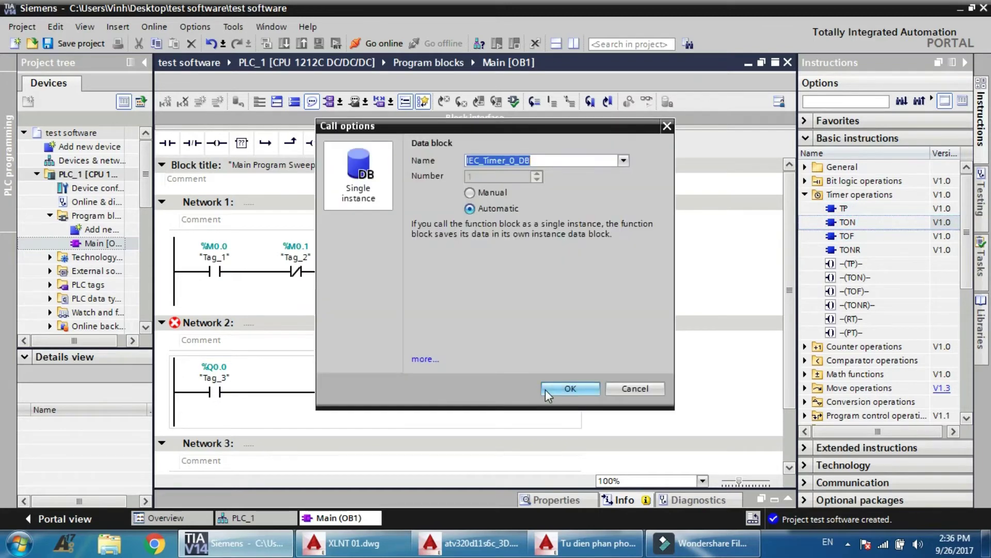
click(563, 392)
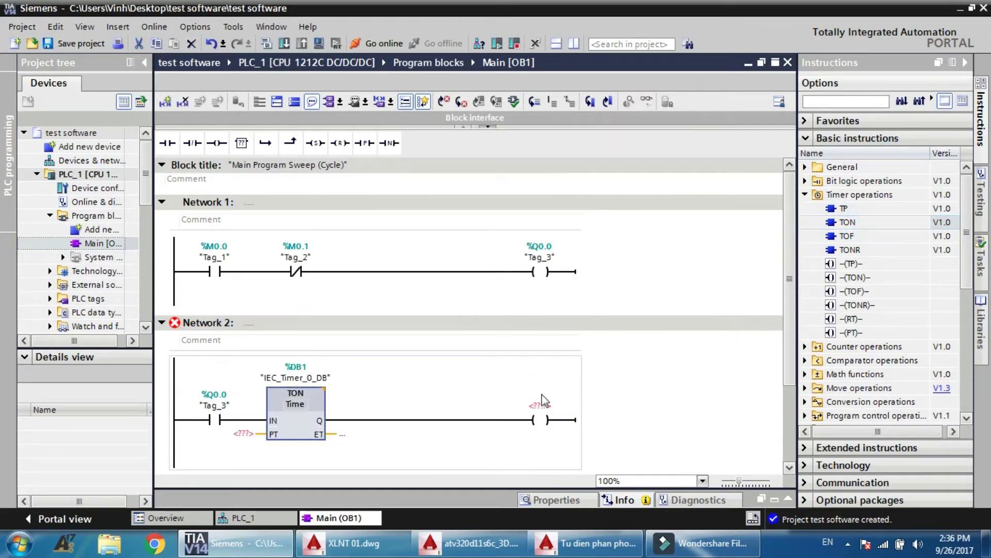
Delete the unaddressed output coil from Network 2 and set the TON timer's PT input to 5s
click(547, 414)
key(Delete)
click(244, 434)
text(5s)
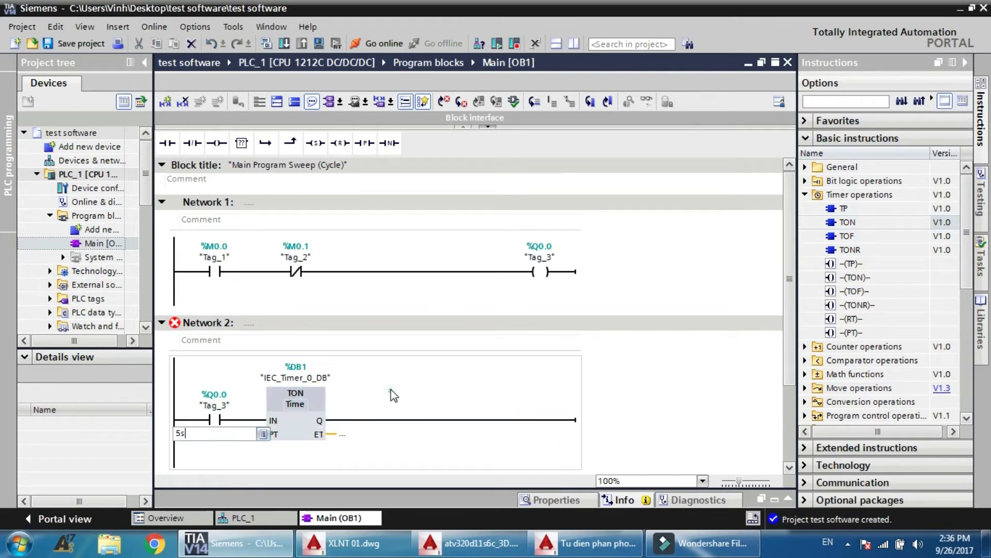
key(Return)
click(398, 272)
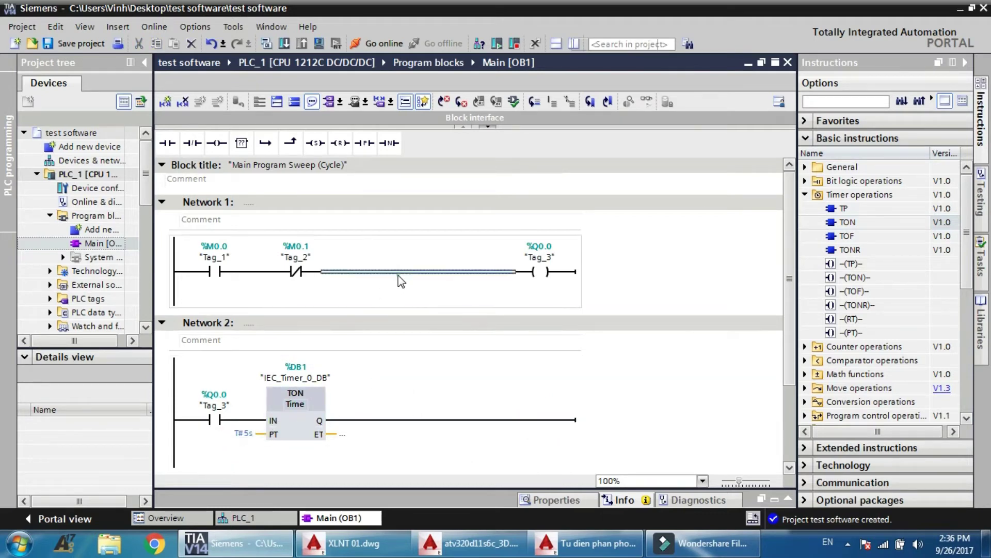
click(193, 143)
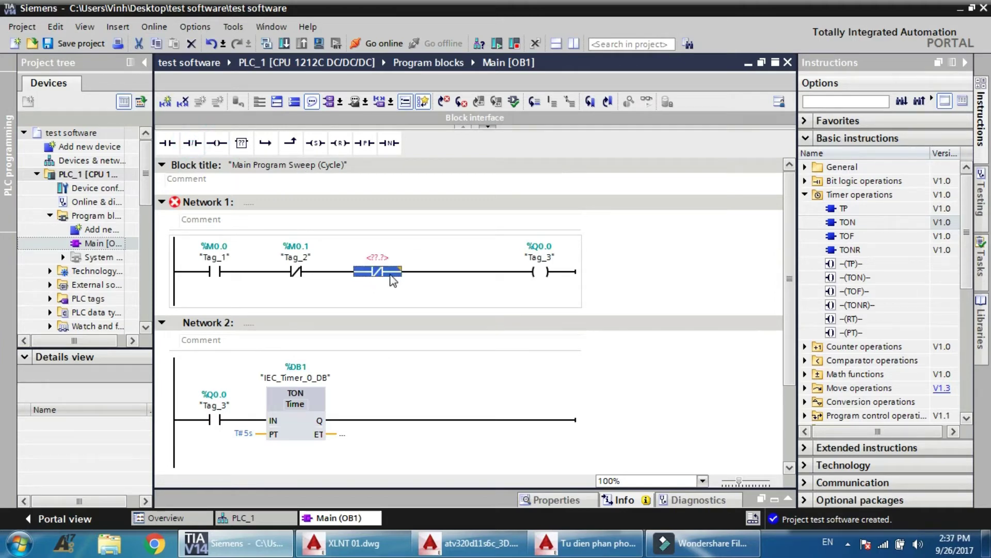
key(Delete)
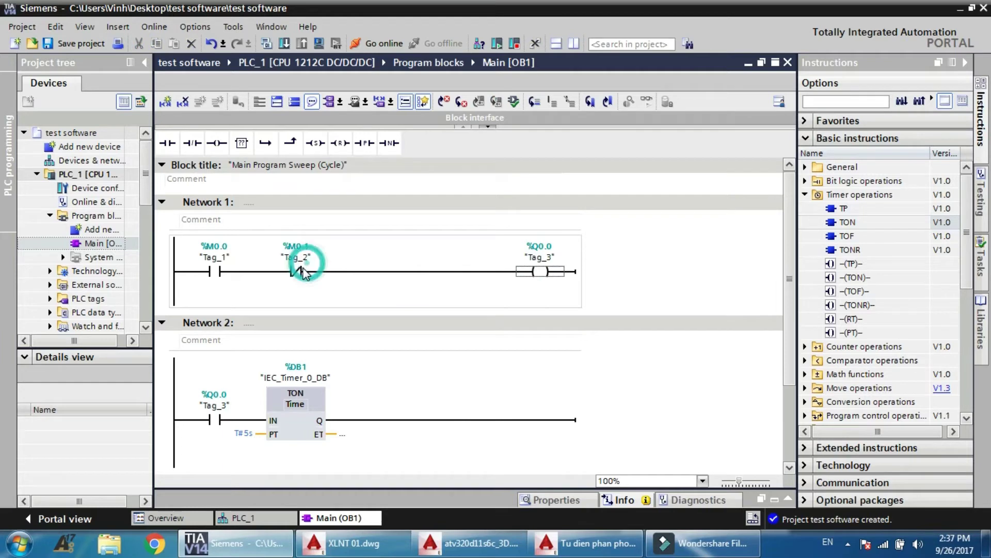
Change the operand of the normally closed contact in Network 1 to "IEC_Timer_0_DB".Q
click(301, 272)
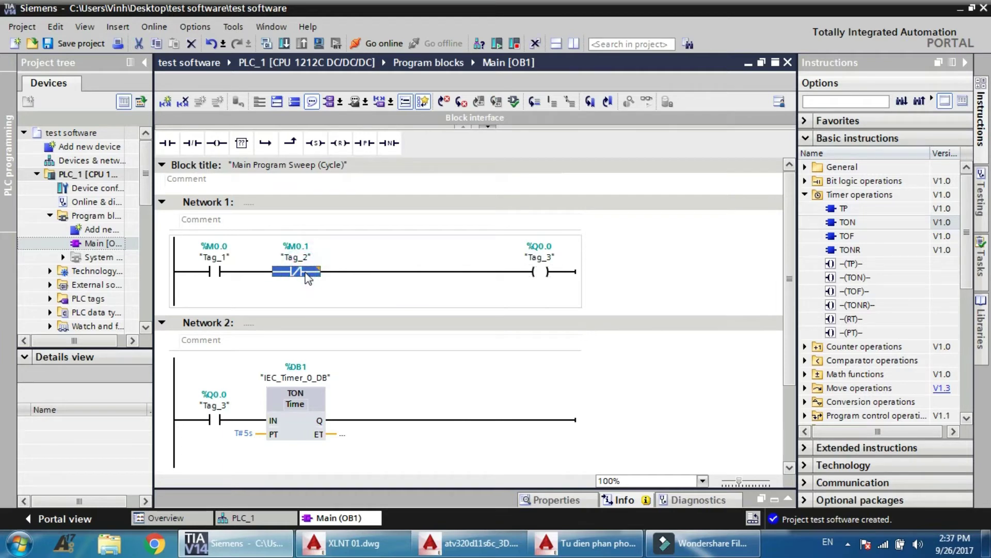
text(q0.0)
key(BackSpace)
key(BackSpace)
key(BackSpace)
key(BackSpace)
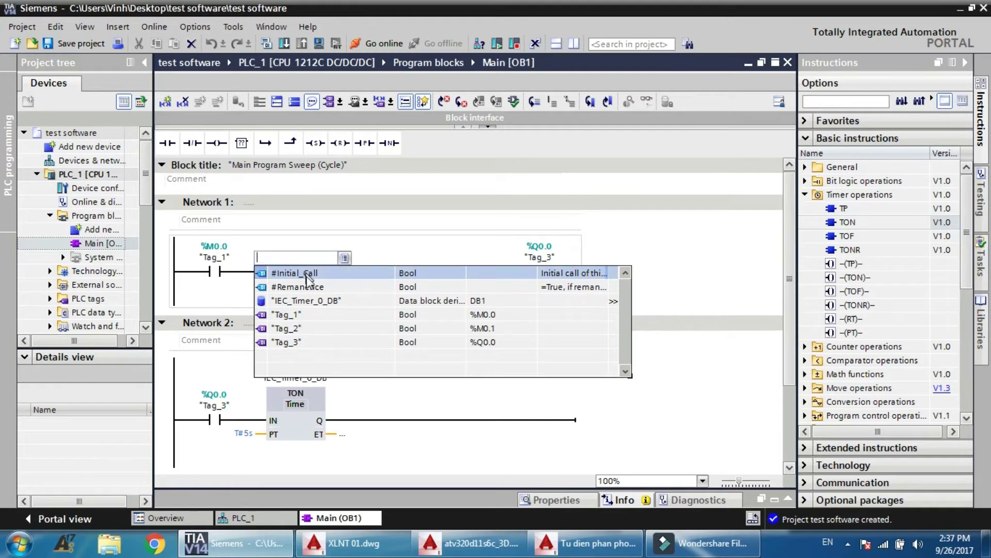
click(311, 302)
click(305, 284)
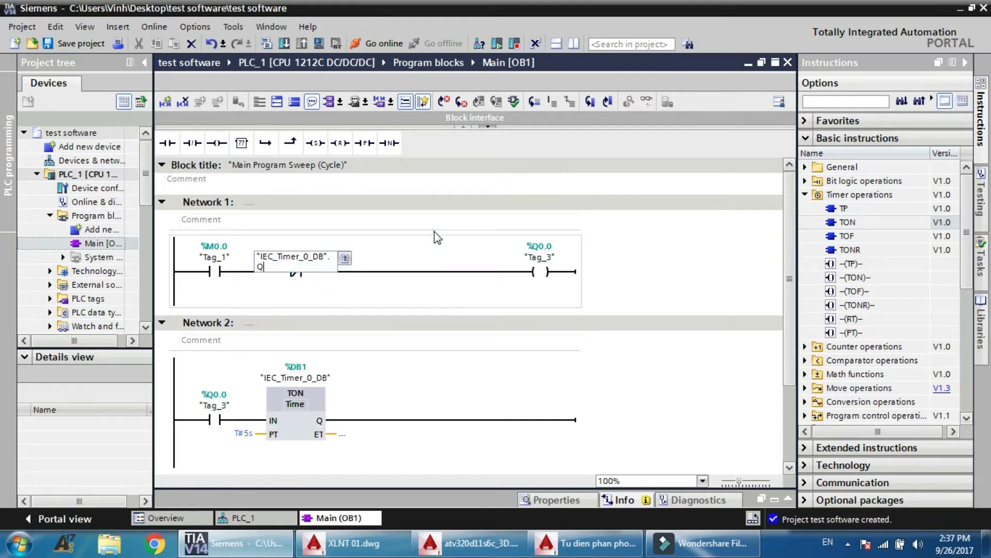
key(Return)
click(559, 362)
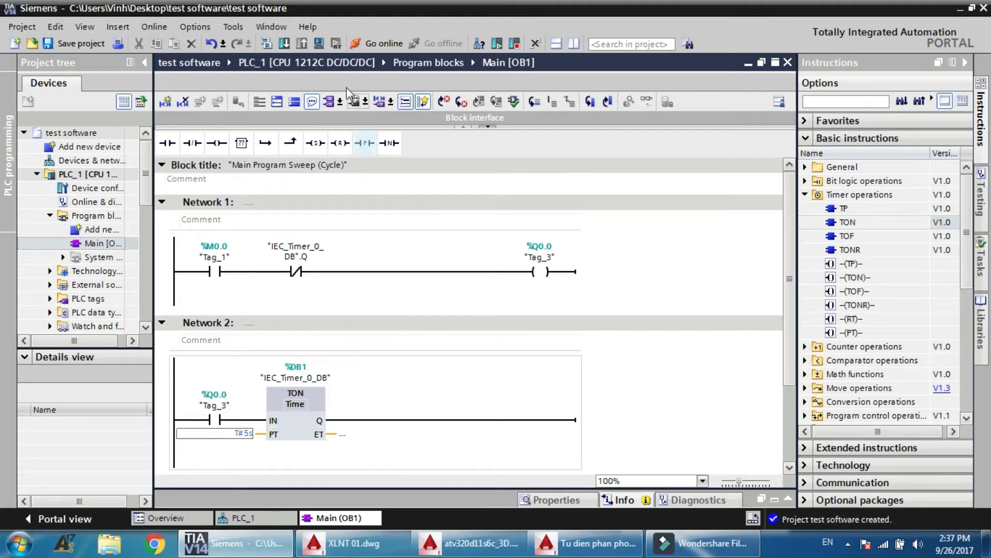
Start the PLC simulation and switch the S7-PLCSIM window from compact to project view
click(319, 45)
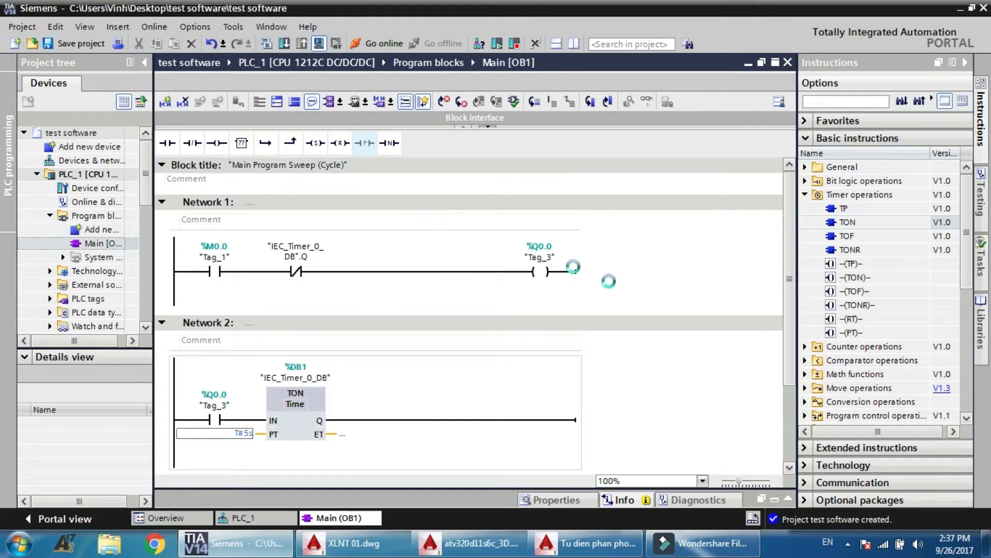
click(849, 543)
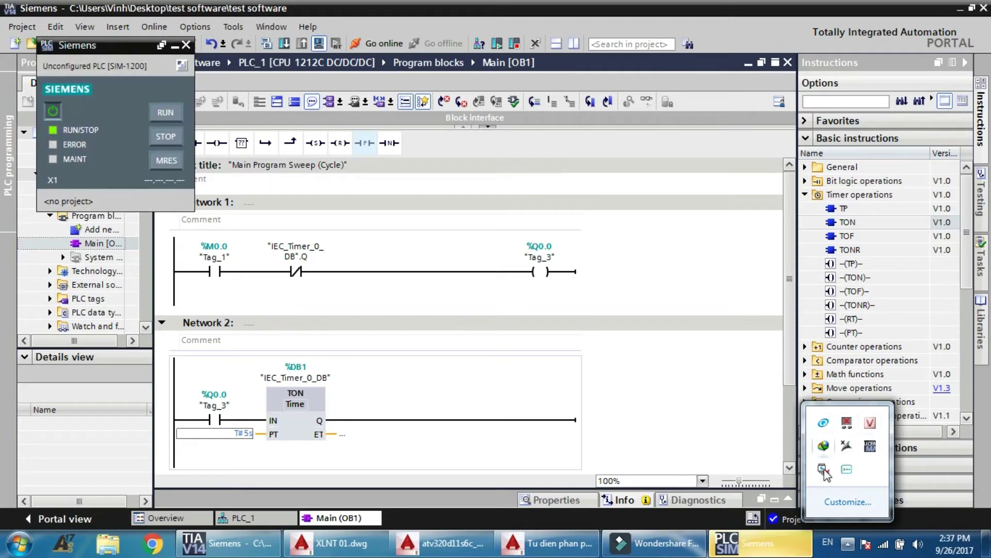
drag(114, 42, 520, 139)
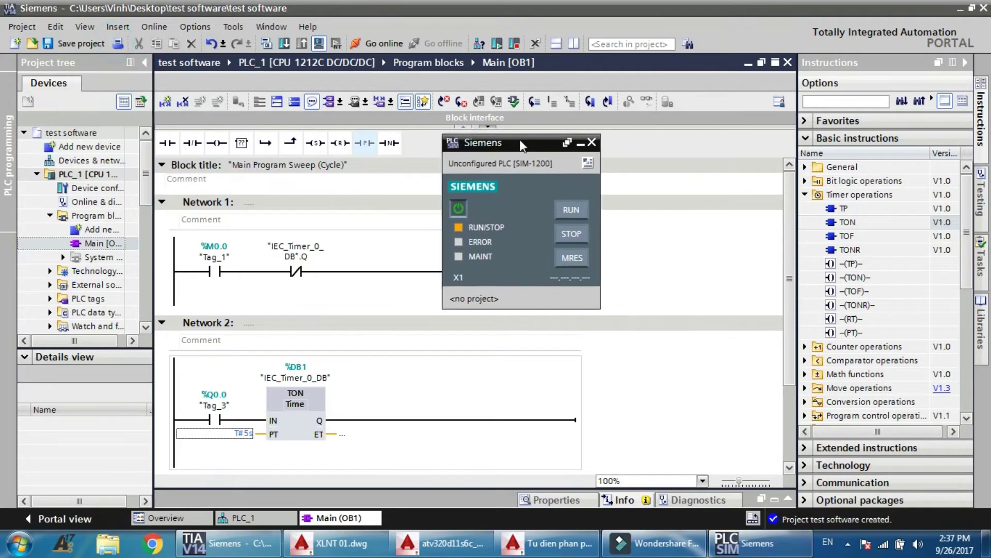
click(588, 164)
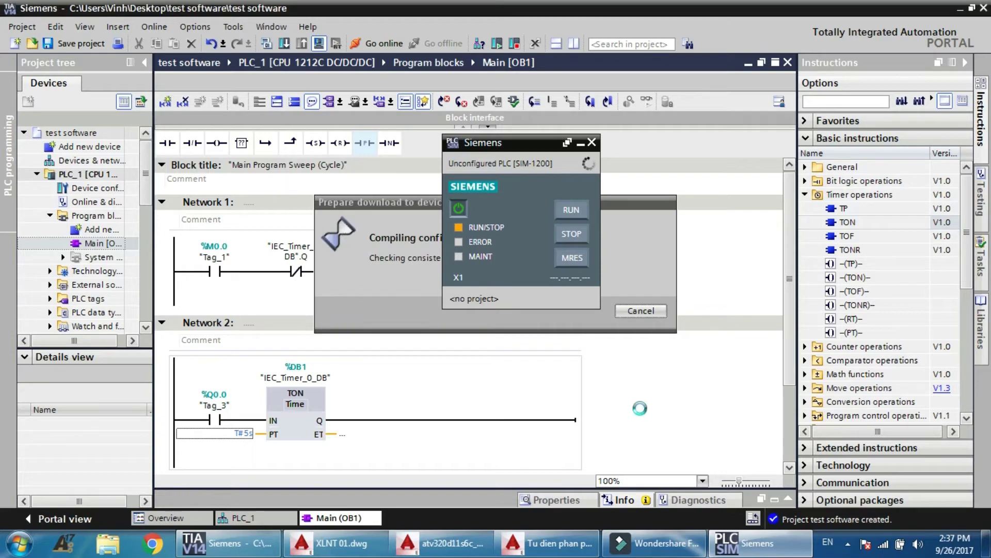
drag(544, 148, 168, 186)
click(214, 186)
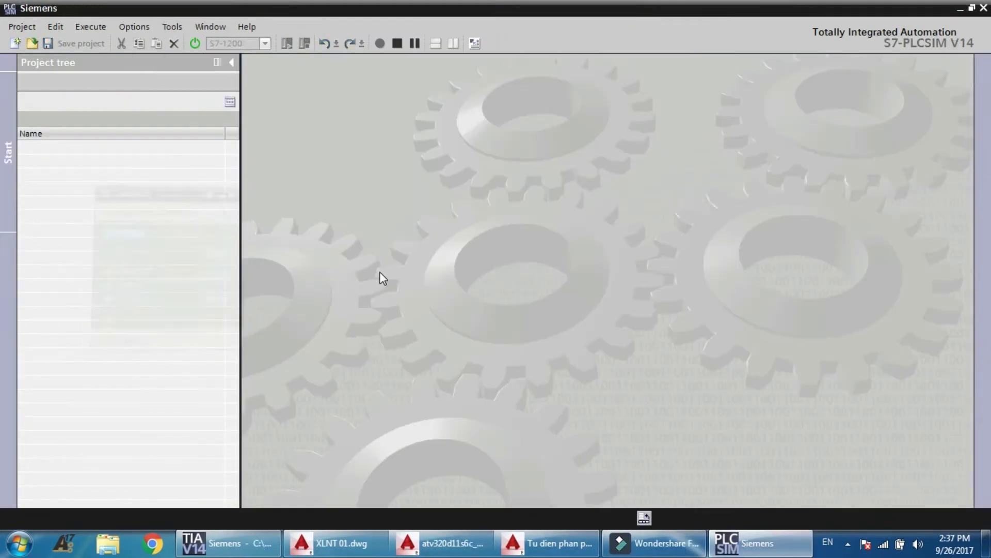
Create a new simulation project named Project3 in the test software folder on the Desktop
click(16, 43)
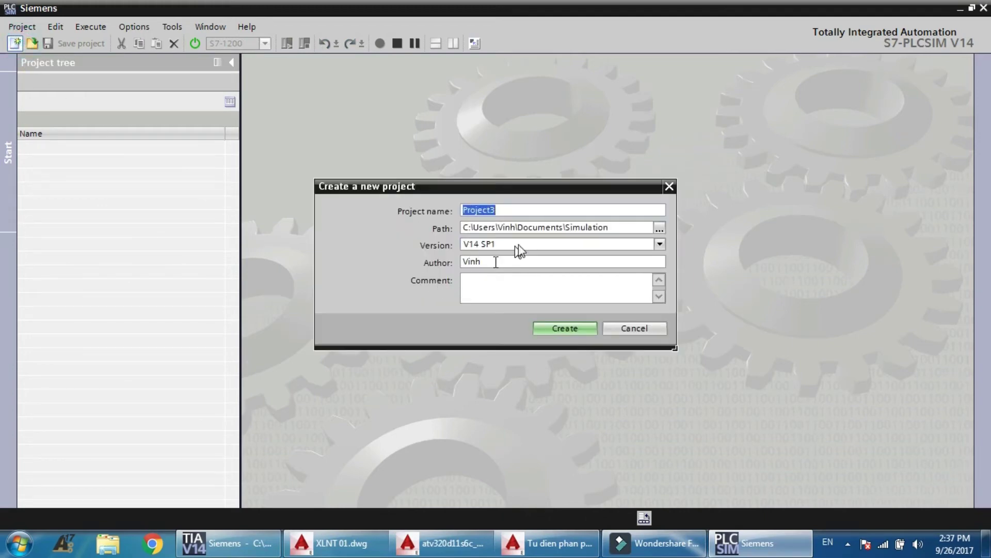
click(660, 228)
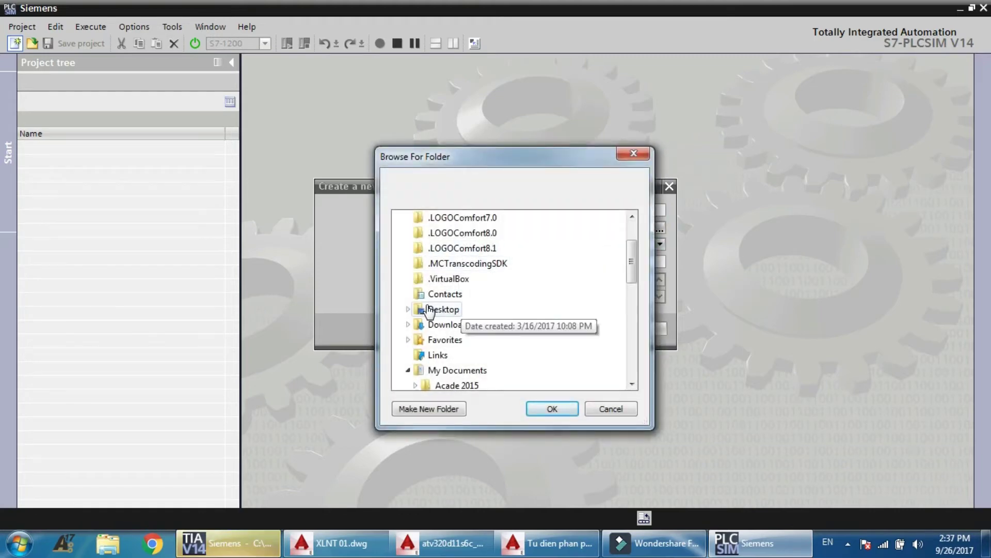
double_click(429, 310)
click(462, 265)
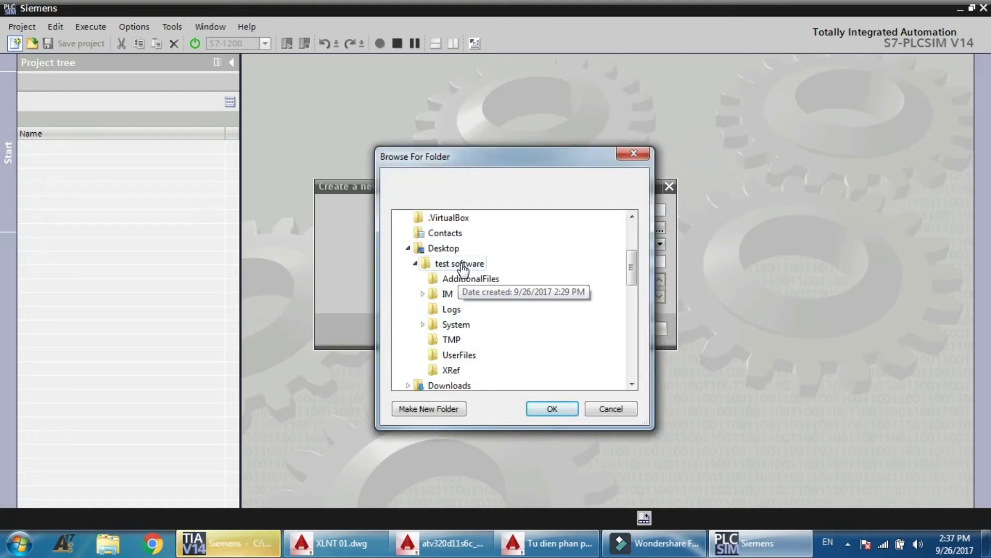
click(552, 409)
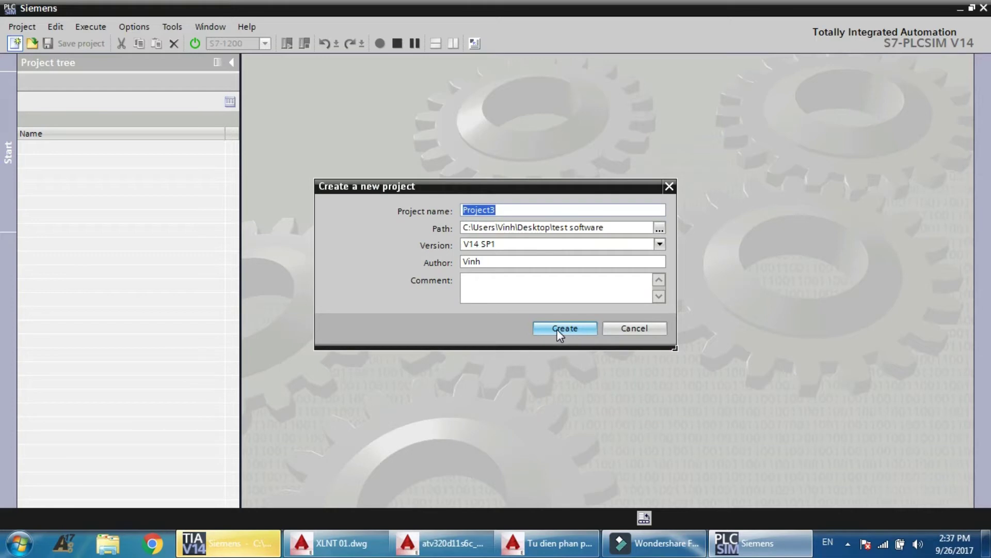
click(557, 330)
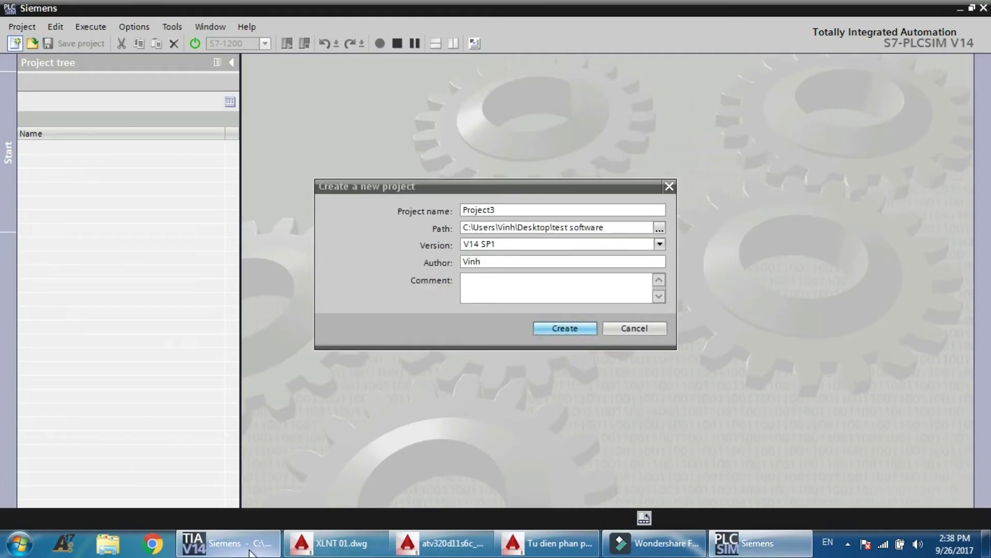
Switch to TIA Portal, load the program into the simulated PLC_1, and finish the download without selecting Start all
click(260, 508)
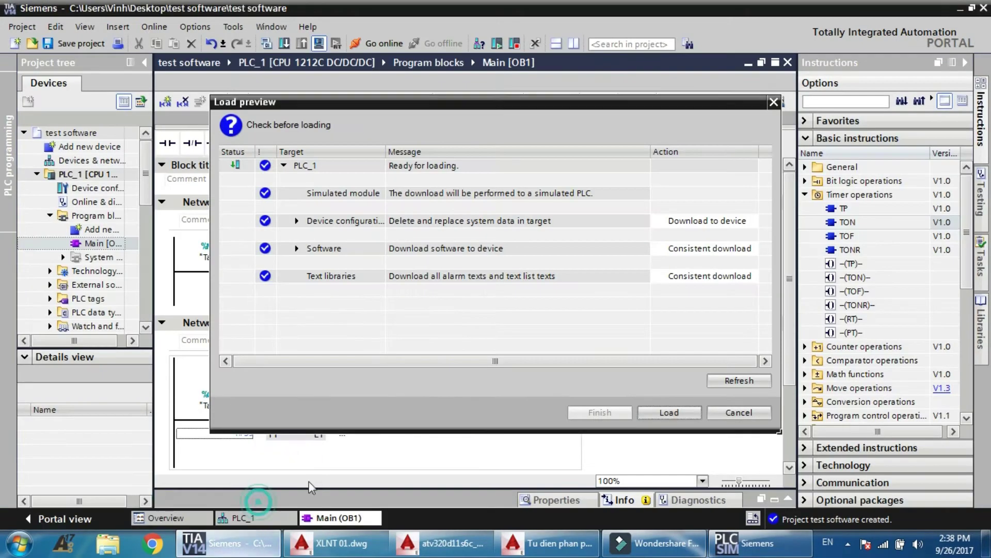
click(657, 419)
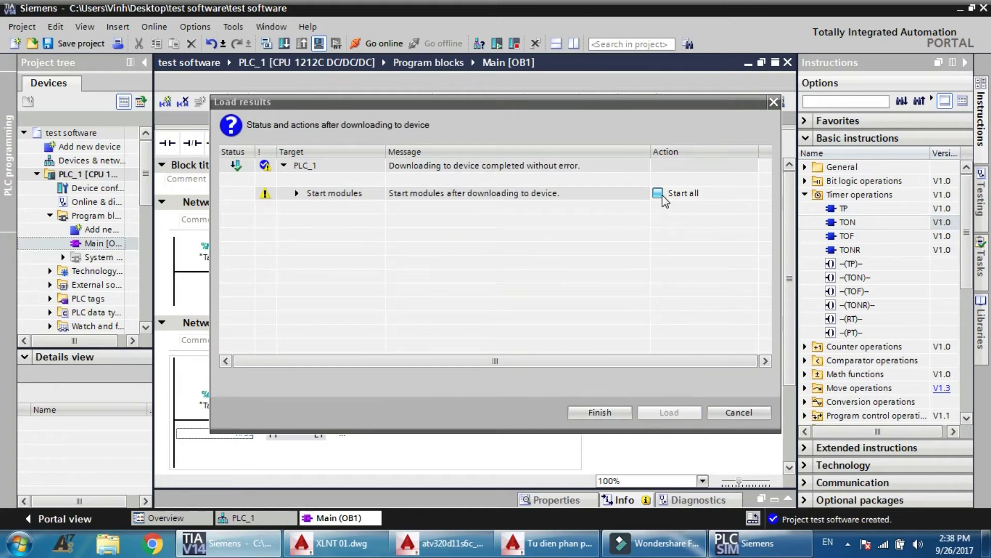
mouse_move(732, 545)
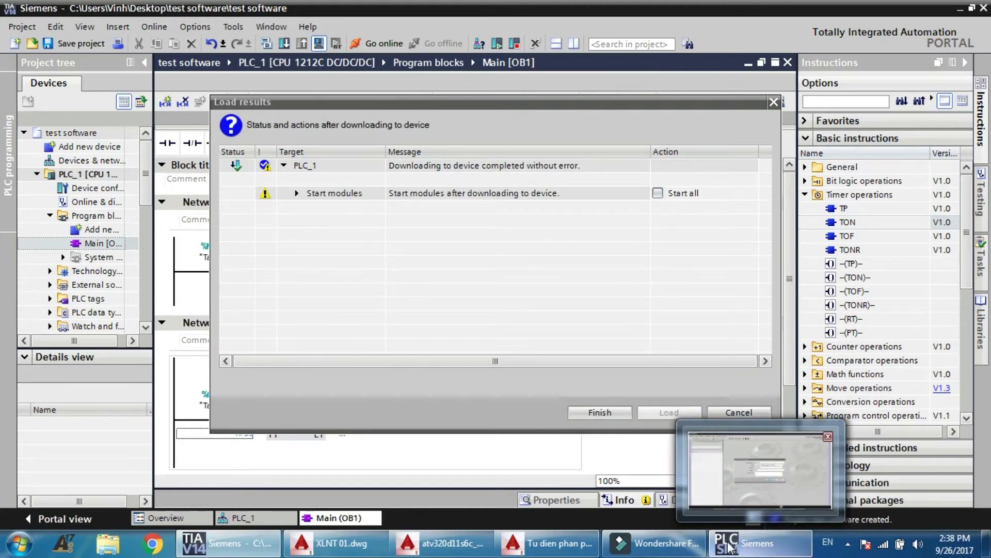
click(724, 487)
key(alt+Tab)
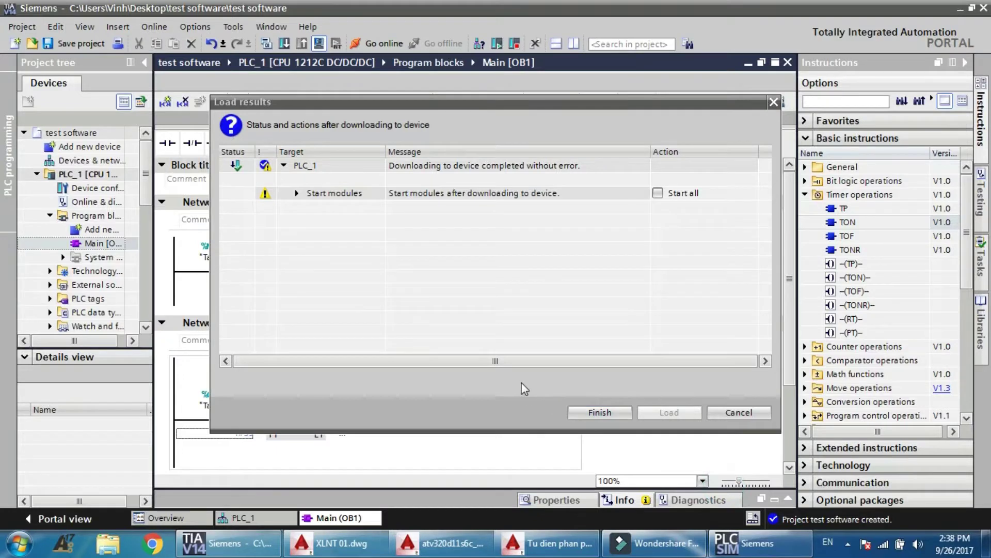
click(594, 413)
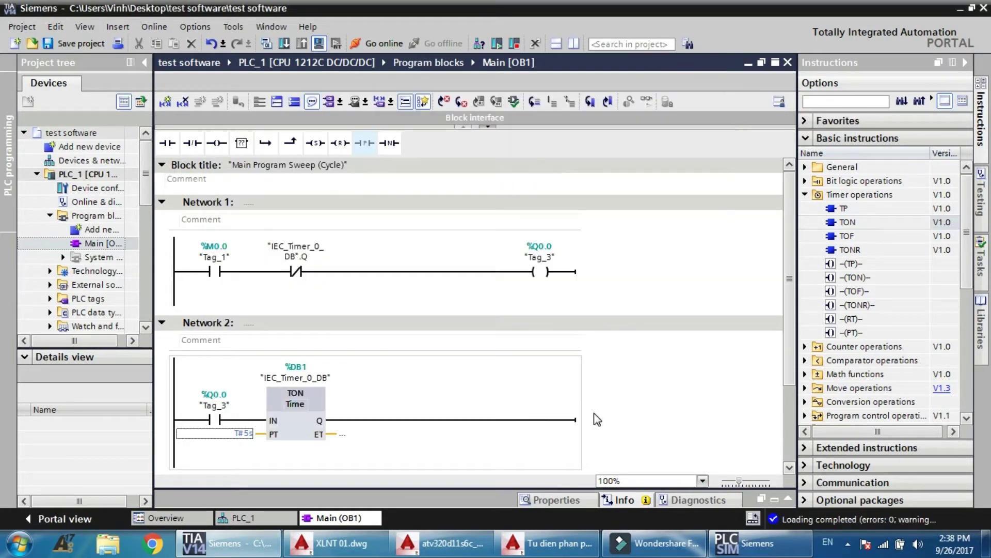
Switch to AutoCAD Electrical and close the atv320d11s6c_3D drawing
mouse_move(439, 543)
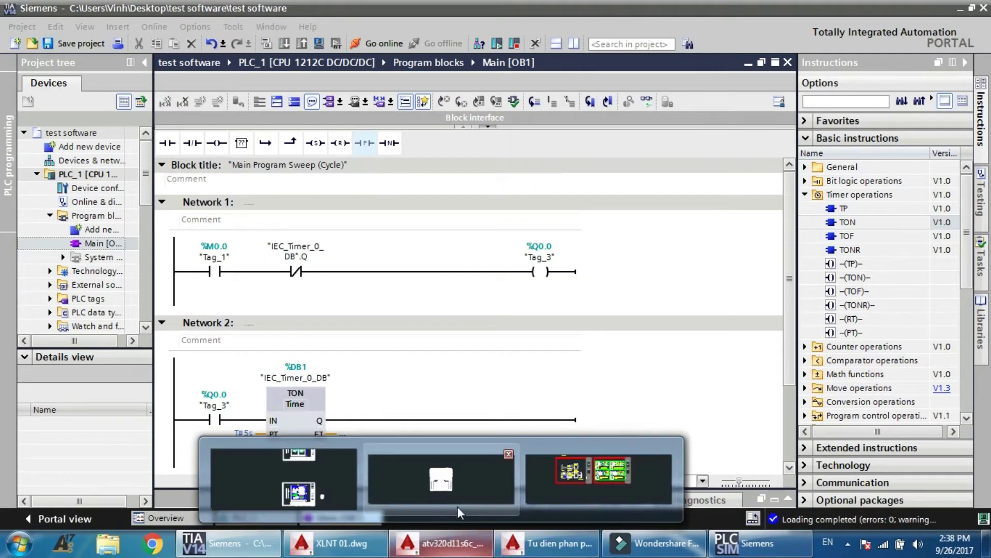
click(591, 481)
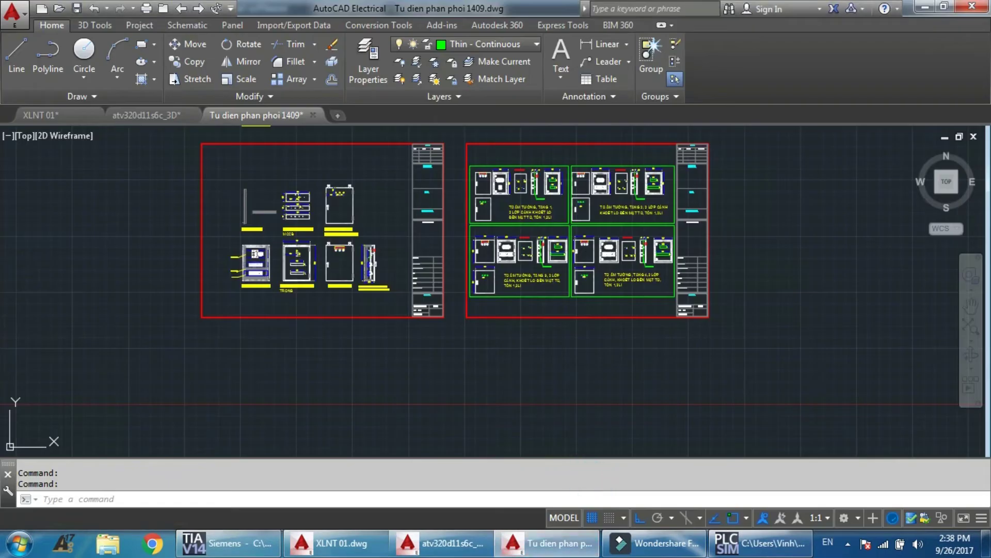
click(157, 115)
click(190, 115)
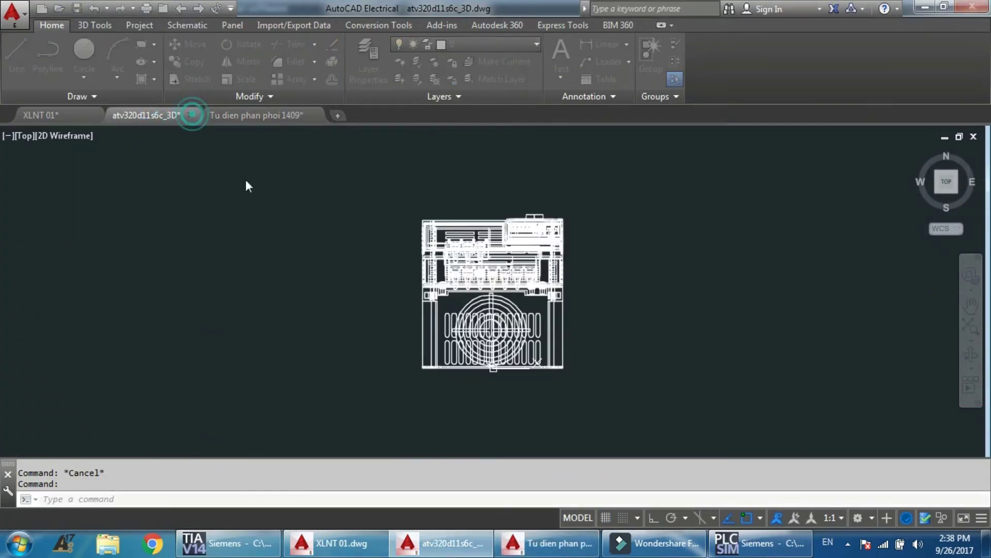
click(563, 308)
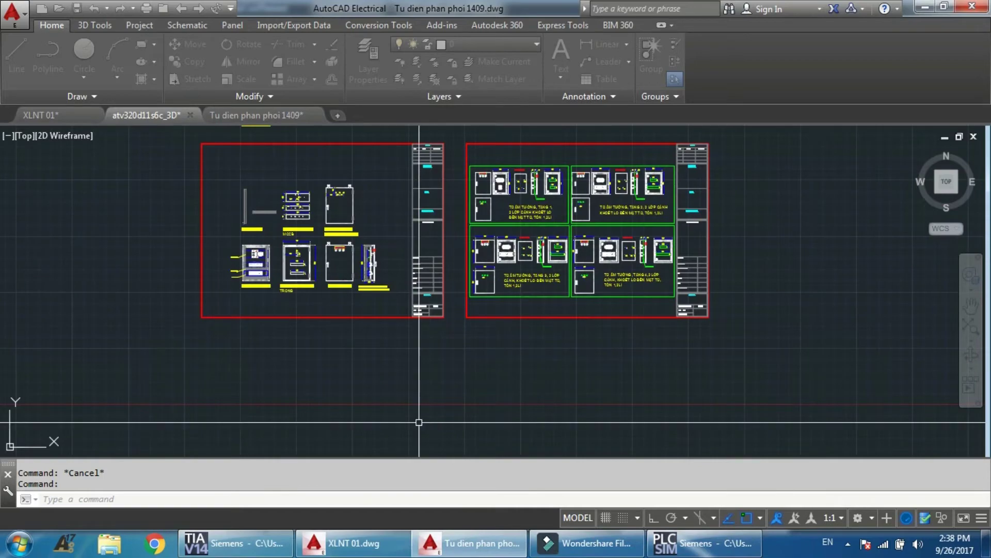
Switch to TIA Portal, look over the networks in Main [OB1], and minimize its window to return to S7-PLCSIM
click(235, 542)
scroll(620, 305, down, 4)
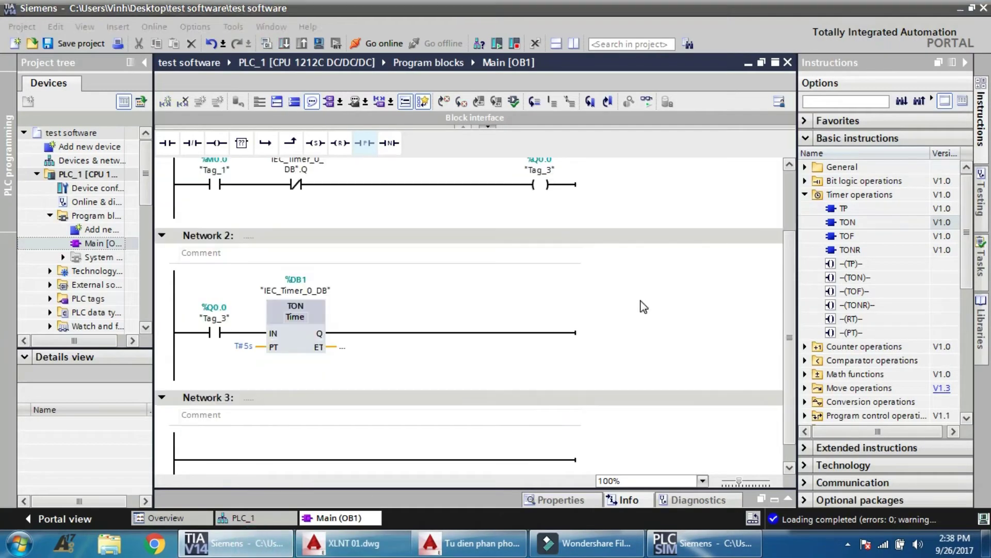
scroll(599, 296, up, 3)
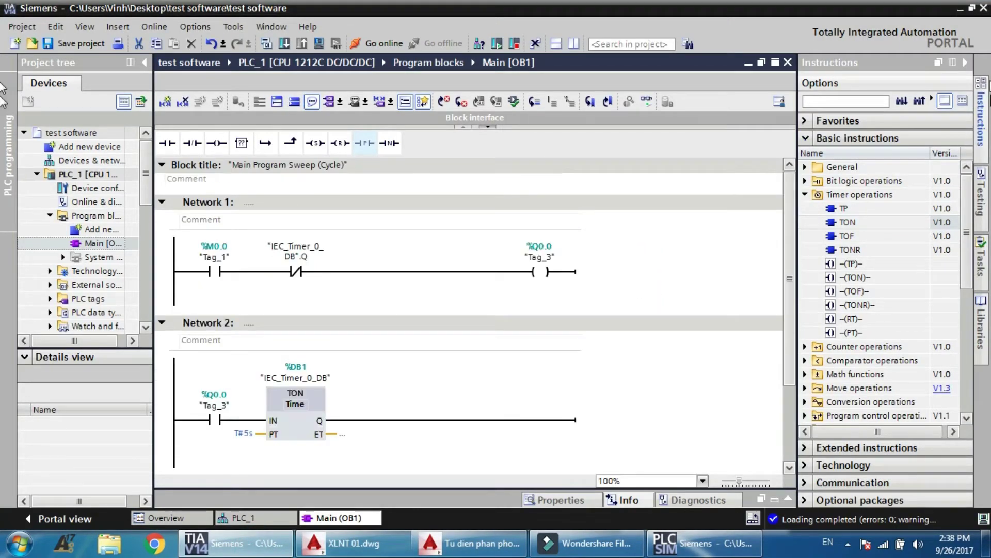
click(961, 8)
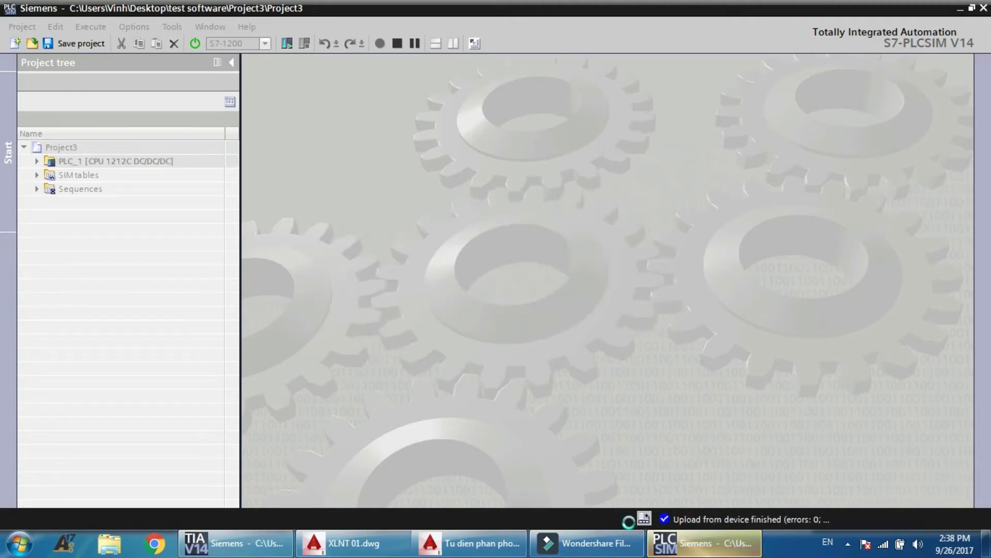
Check CPU and memory usage in Windows Task Manager's Performance view during the PLCSIM compilation, and close Task Manager
right_click(763, 548)
click(797, 492)
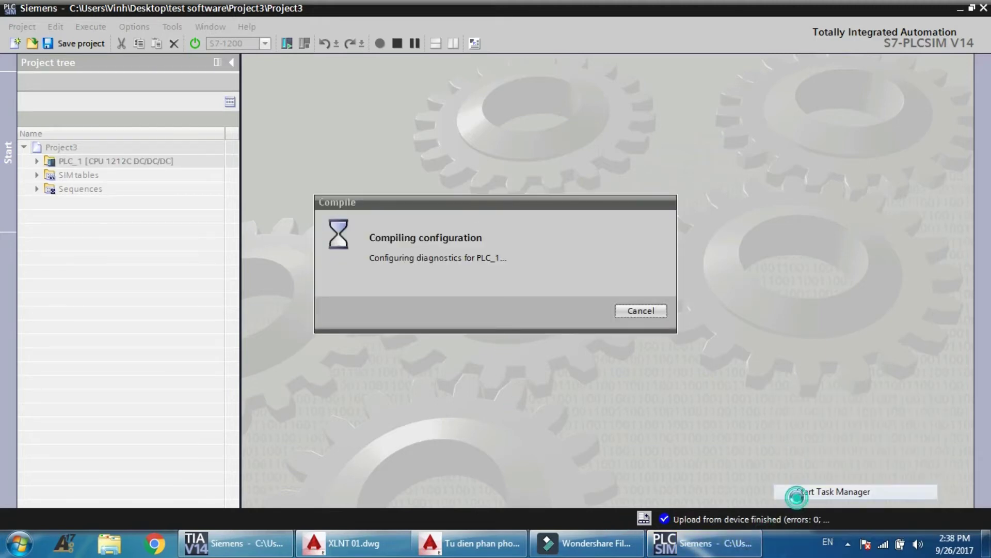
click(437, 100)
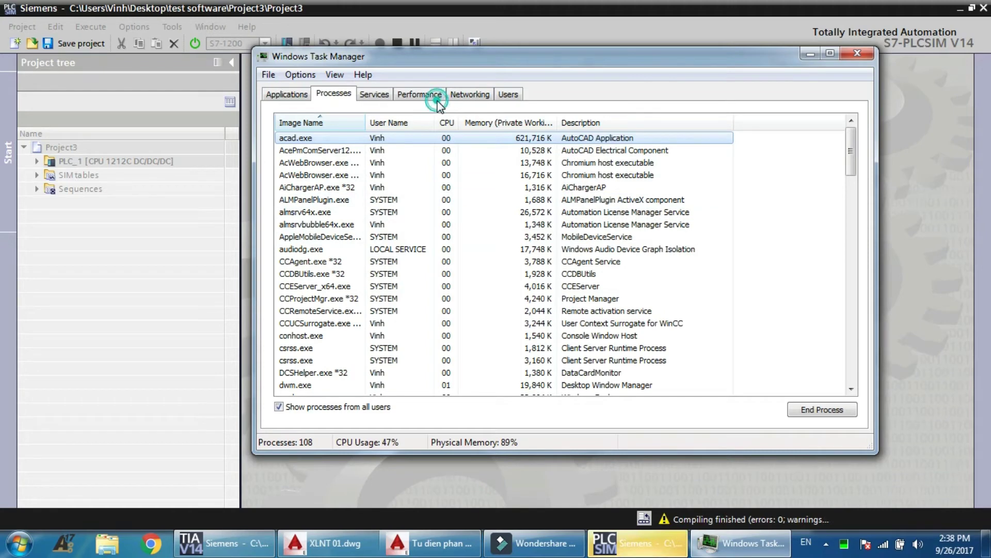
click(438, 97)
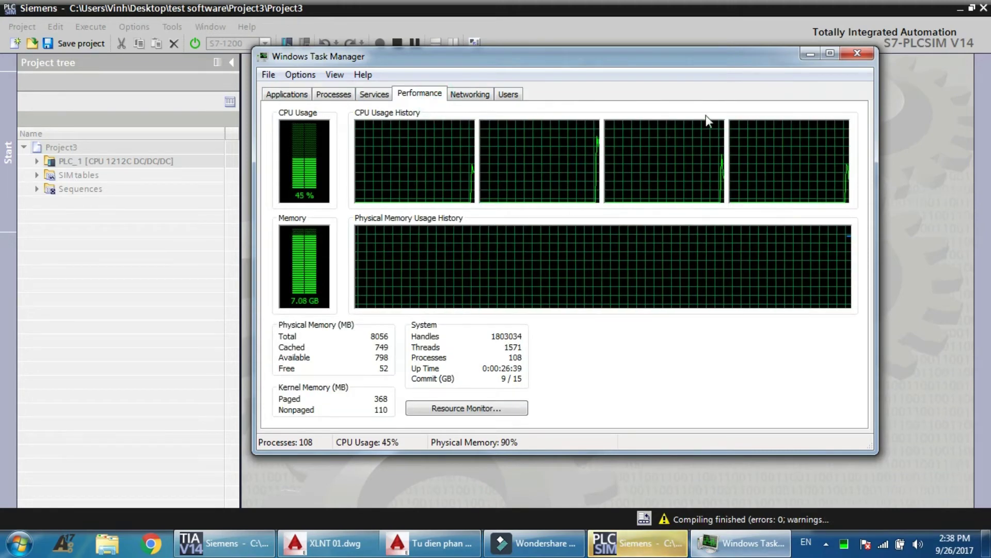
click(857, 54)
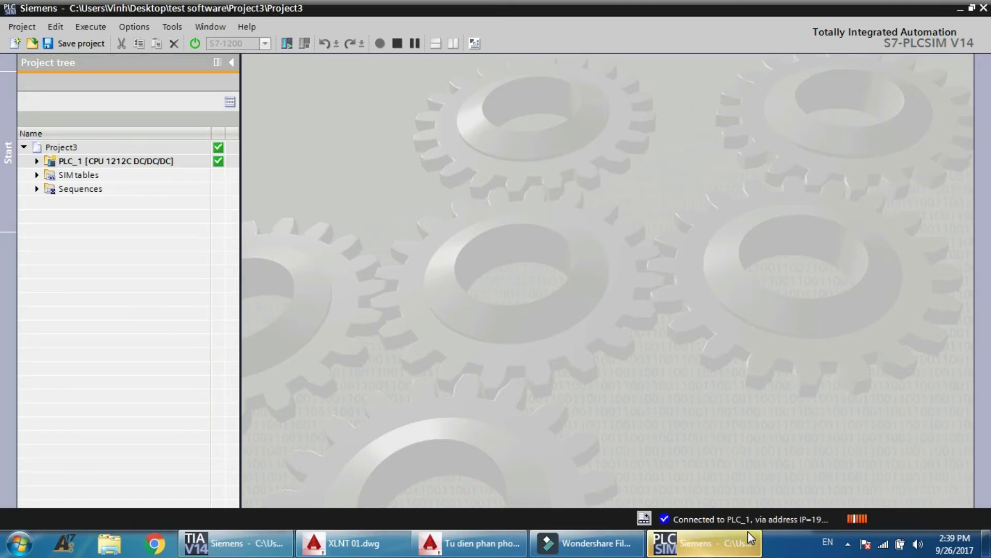
Reopen Task Manager to recheck CPU and memory usage with the simulated PLC_1 connected, and close it
mouse_move(749, 533)
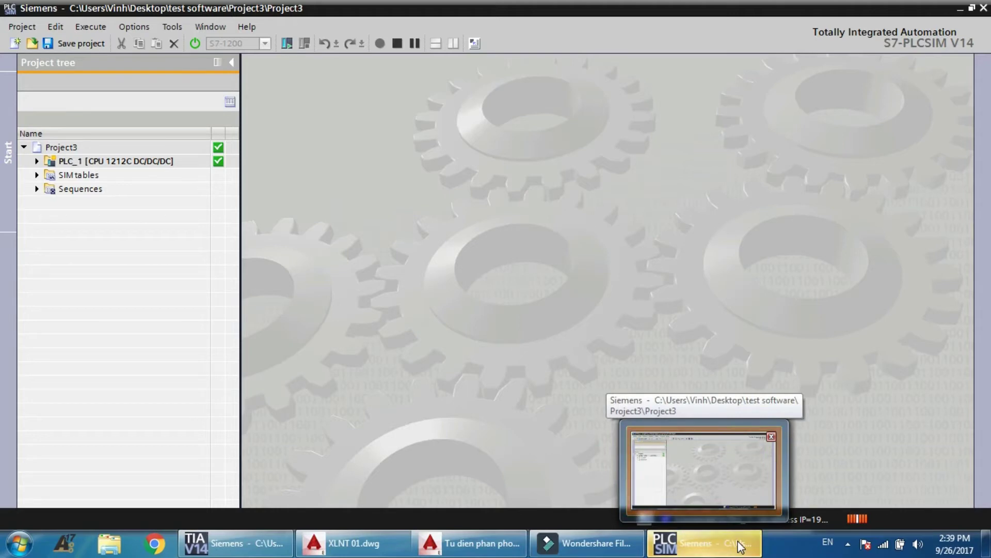
right_click(773, 542)
click(798, 497)
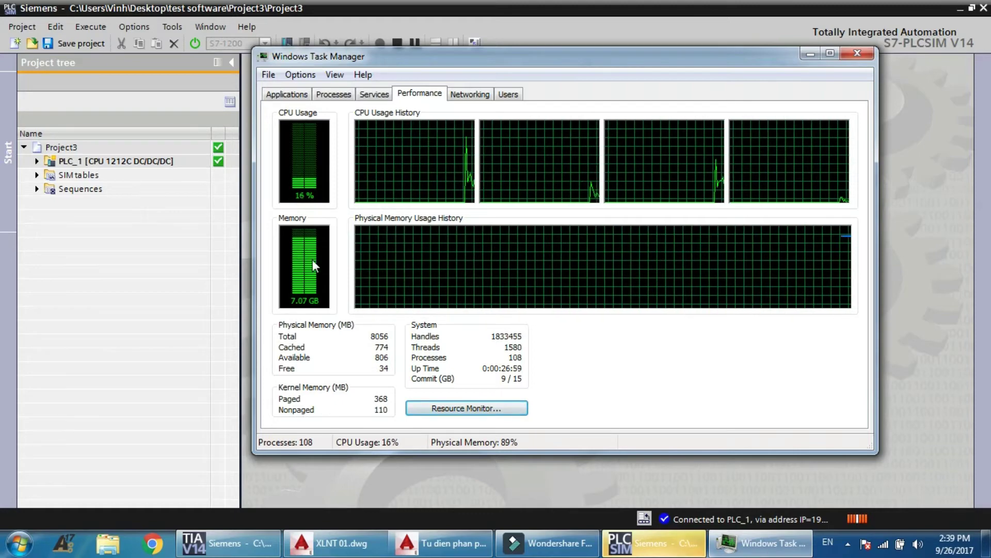
click(846, 57)
Open SIM table_1 from the Project3 tree and load all project tags into it
click(37, 175)
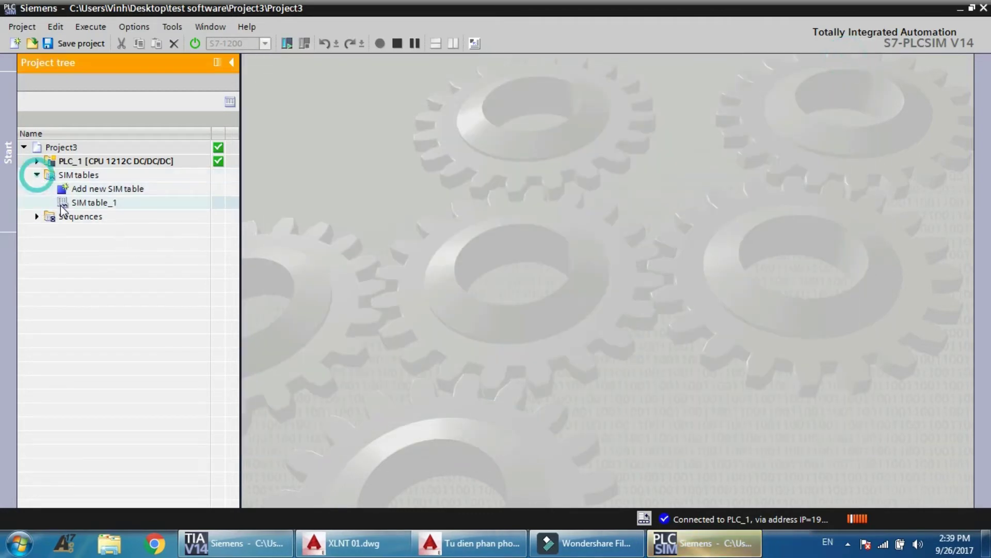
click(64, 202)
double_click(64, 202)
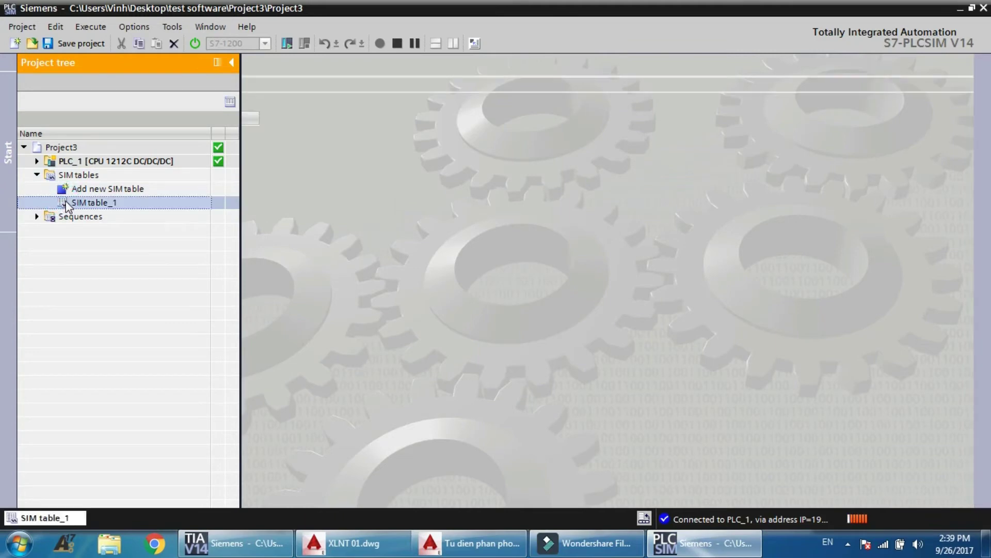
click(367, 102)
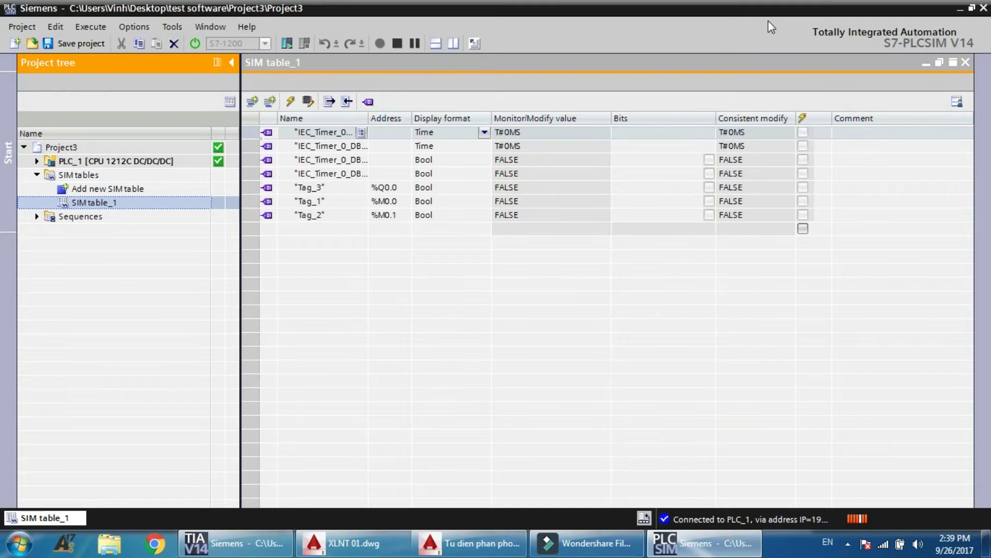
Reduce the PLCSIM window, switch to TIA Portal, and float Main [OB1] as a narrower window
key(super+Down)
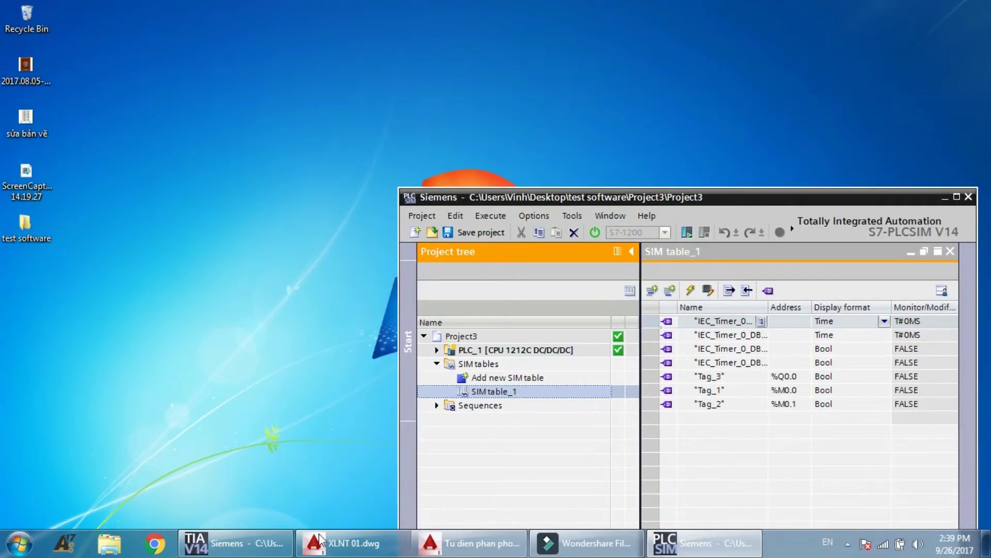
click(284, 543)
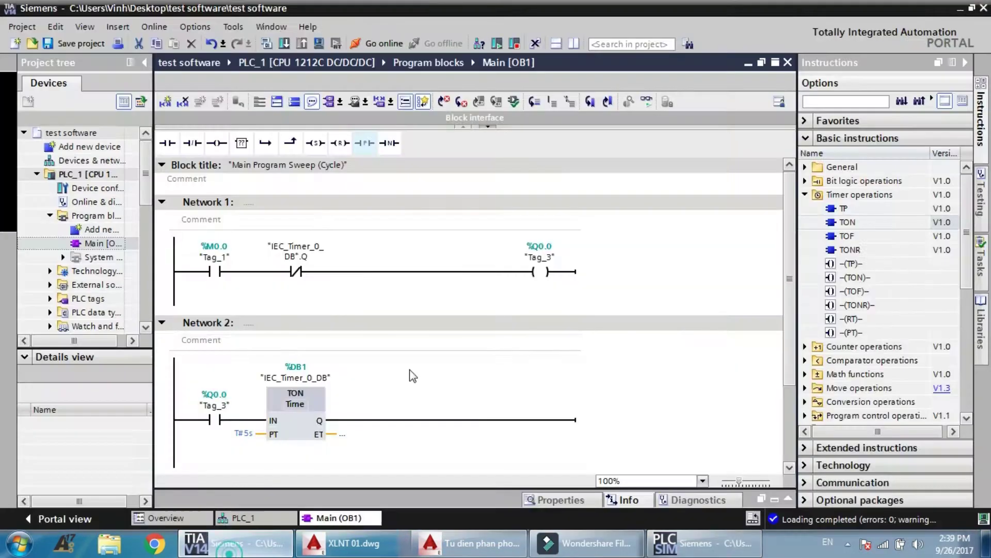
click(762, 62)
drag(557, 19, 574, 33)
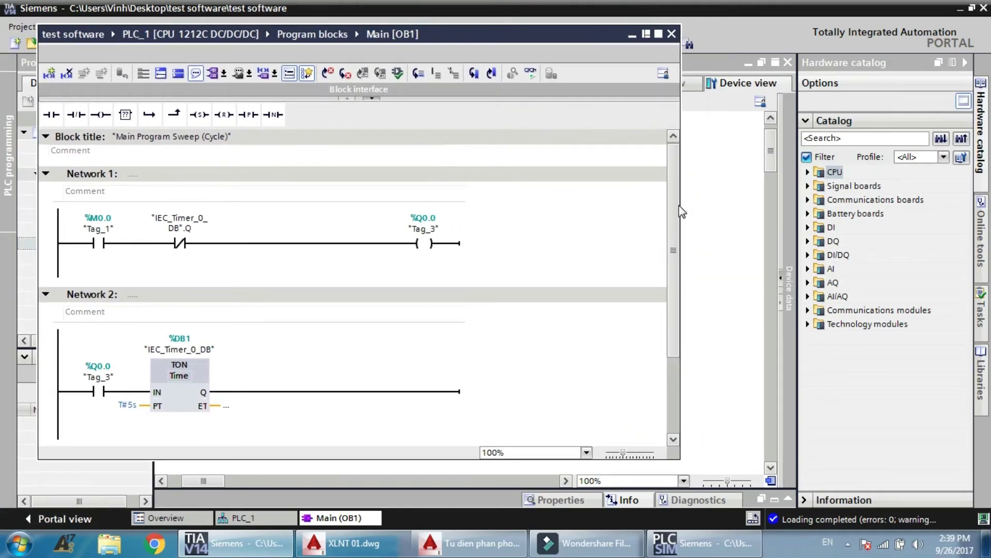
drag(681, 204, 490, 204)
Bring S7-PLCSIM in front of TIA Portal, move it higher, and collapse its project tree
click(699, 543)
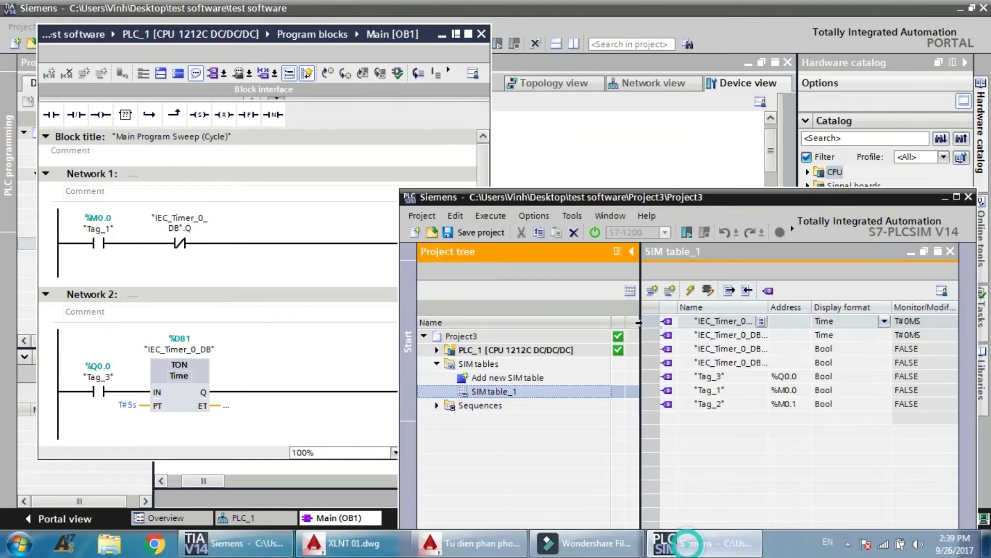
drag(706, 189, 667, 95)
click(599, 145)
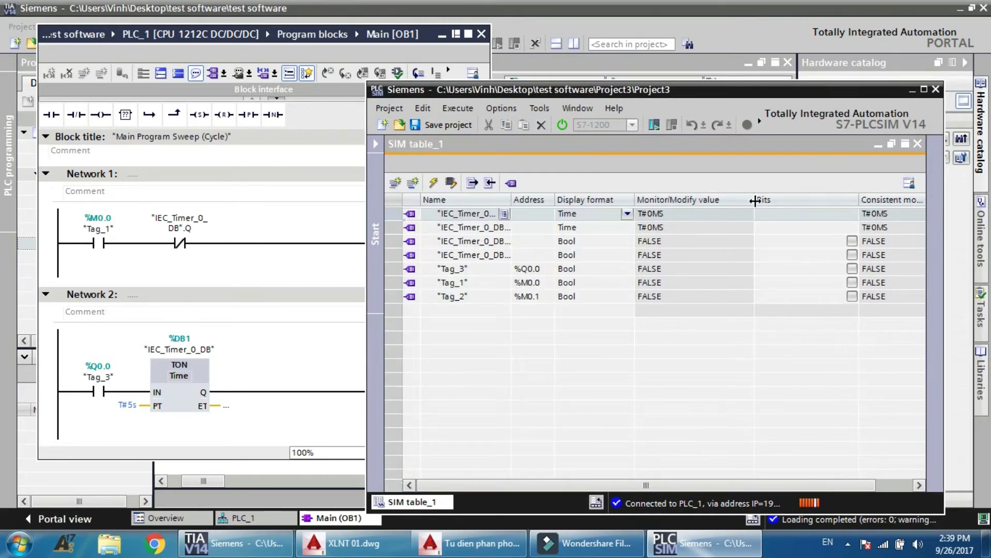
Narrow the columns of SIM table_1 and move the PLCSIM window beside the Main [OB1] editor
drag(755, 201, 677, 201)
click(765, 214)
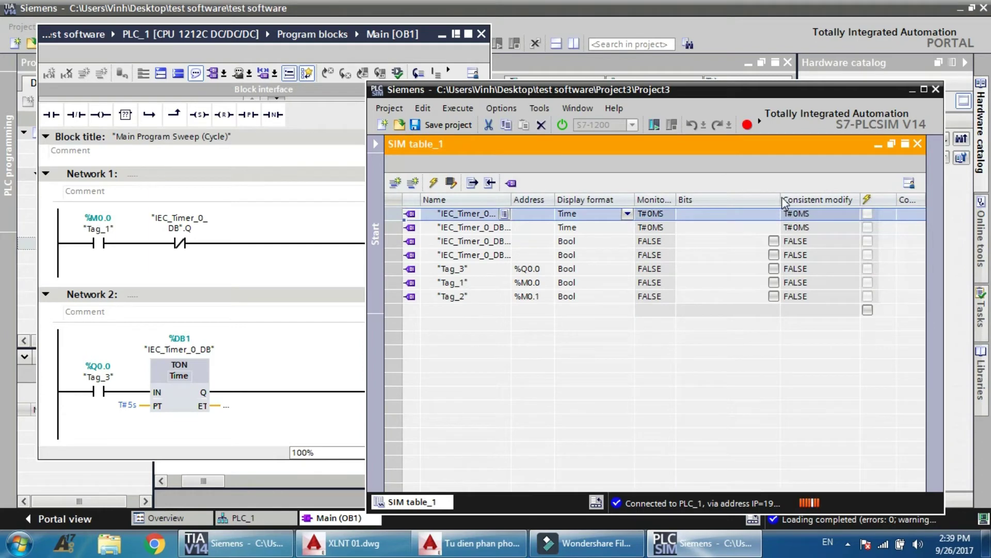
drag(859, 198, 824, 195)
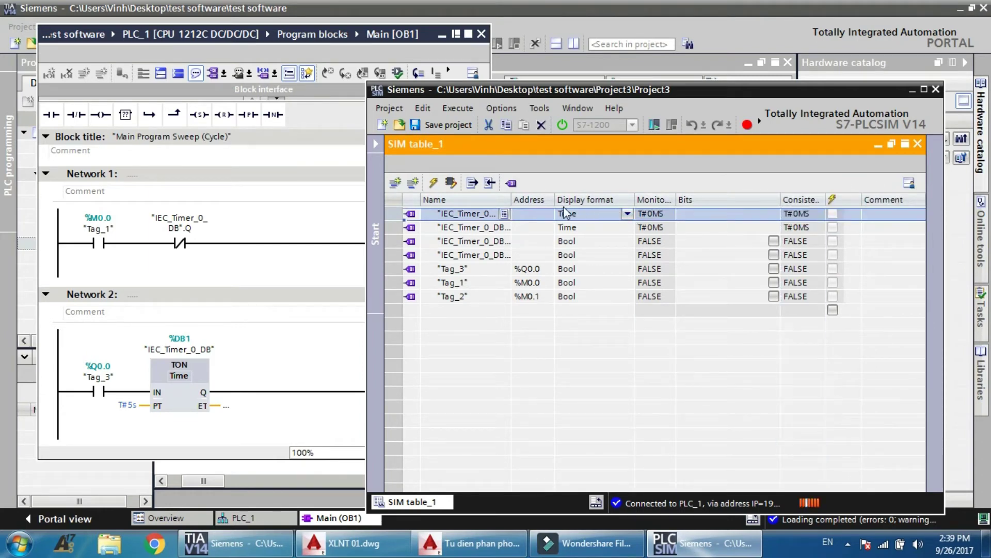
drag(556, 199, 448, 200)
drag(562, 202, 521, 202)
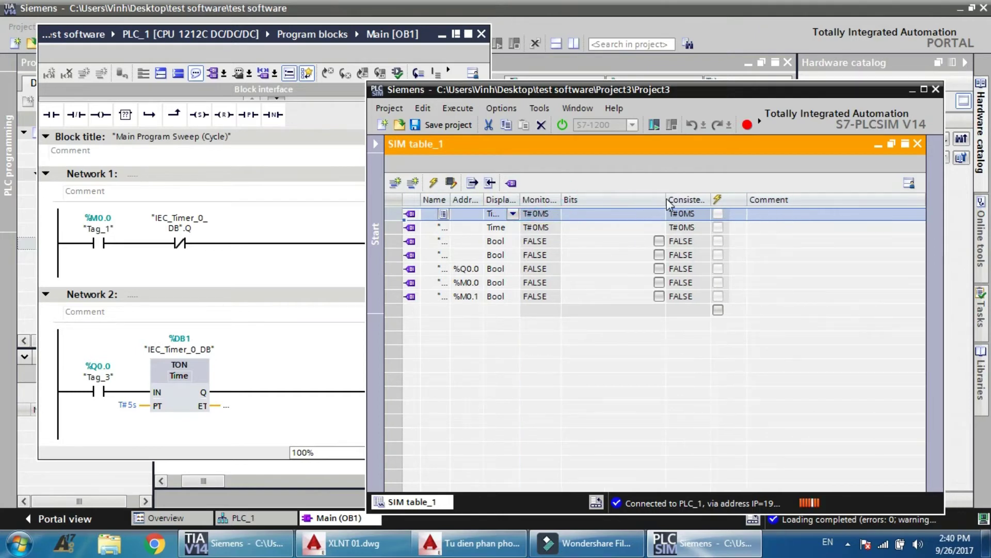
drag(679, 89, 780, 96)
Turn on online monitoring for Main [OB1] and reposition the PLCSIM window next to the ladder networks
click(390, 196)
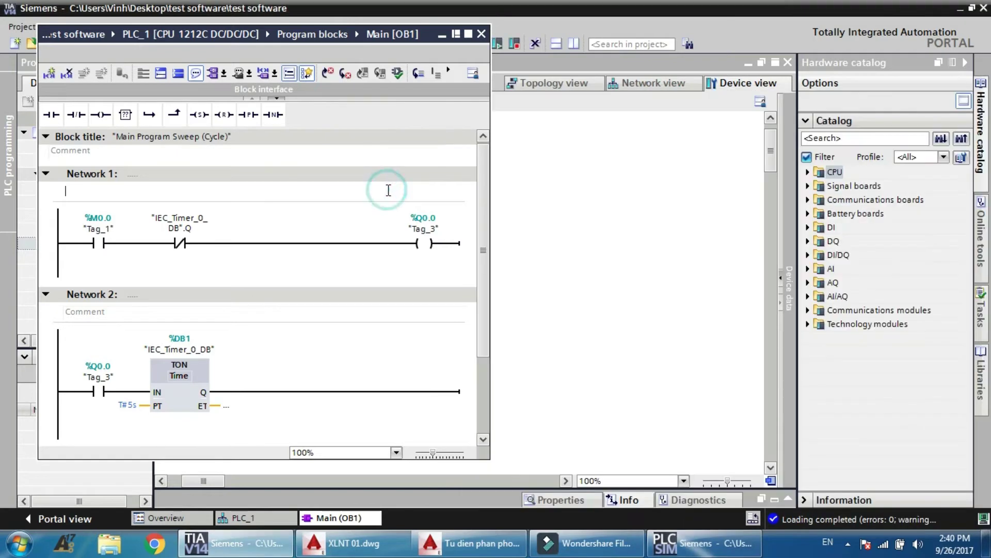
click(447, 72)
click(468, 113)
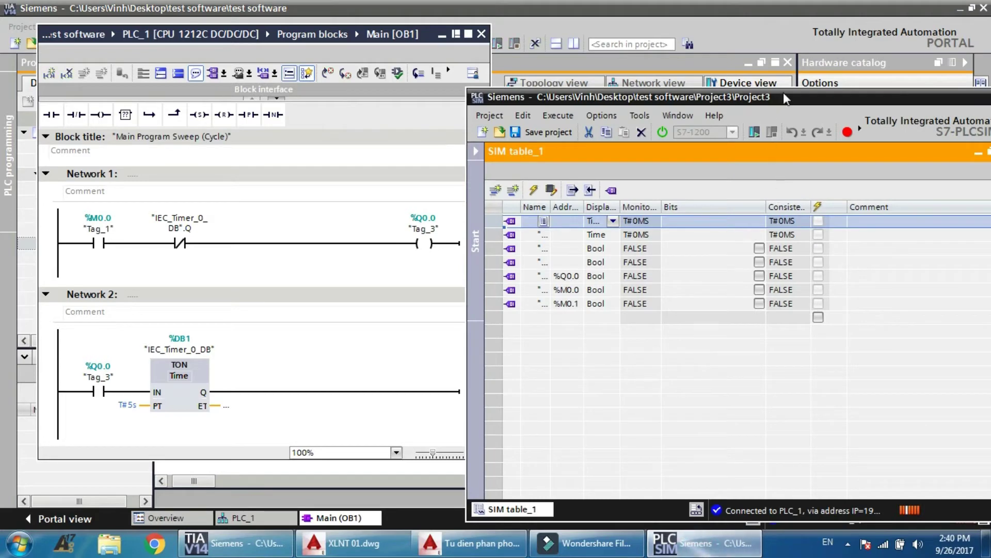
drag(783, 92, 801, 44)
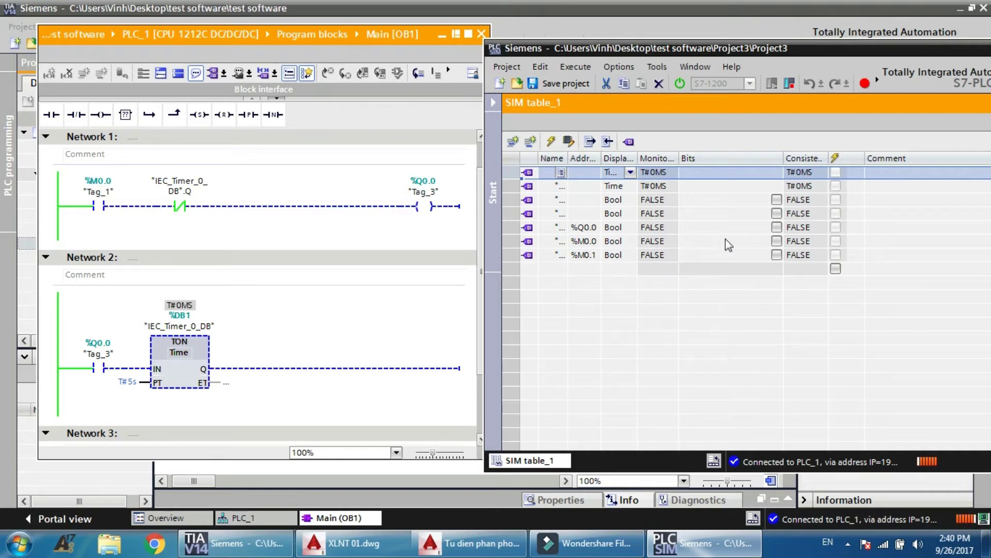
Try to toggle %M0.0 in SIM table_1 and enable modification of non-inputs, leaving its consistent modify unselected
click(776, 241)
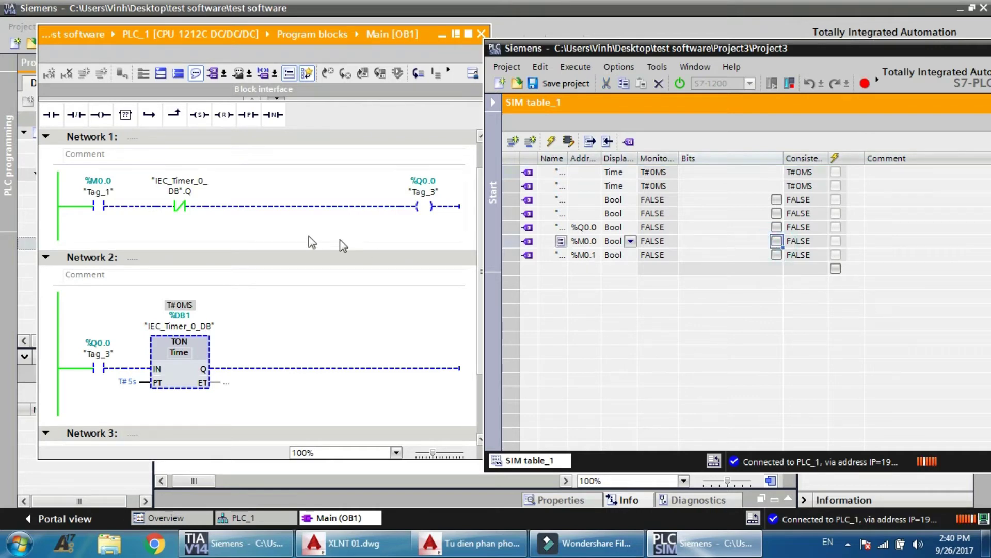
click(774, 241)
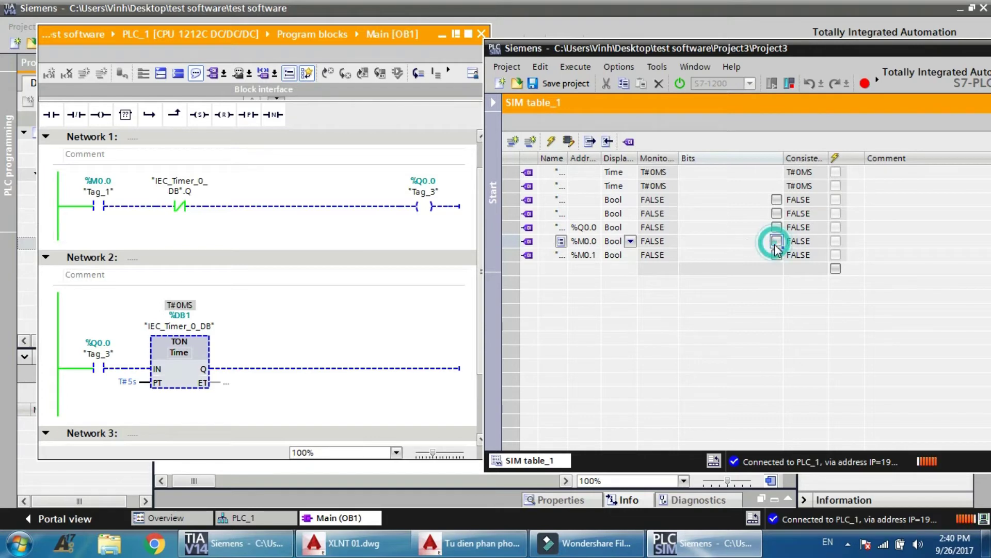
click(568, 141)
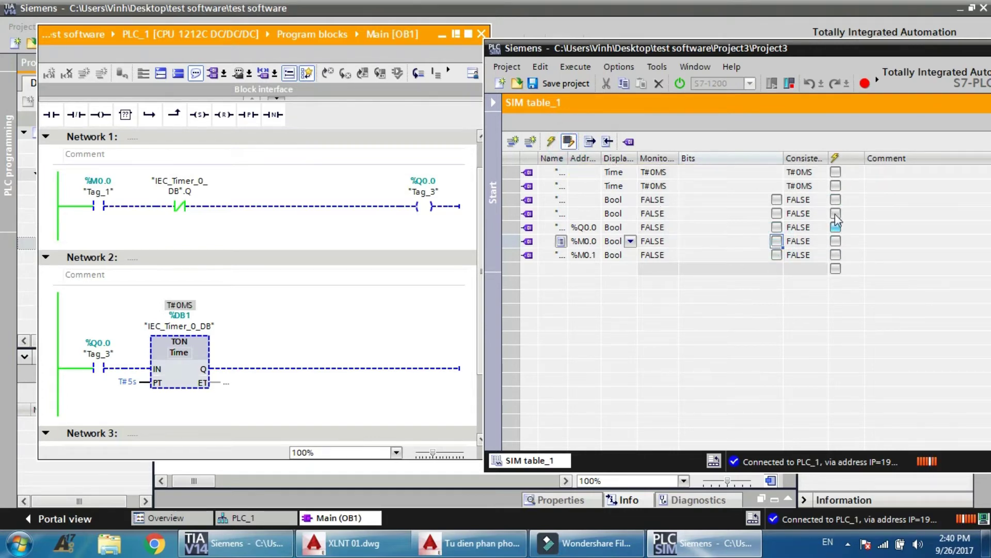
click(836, 242)
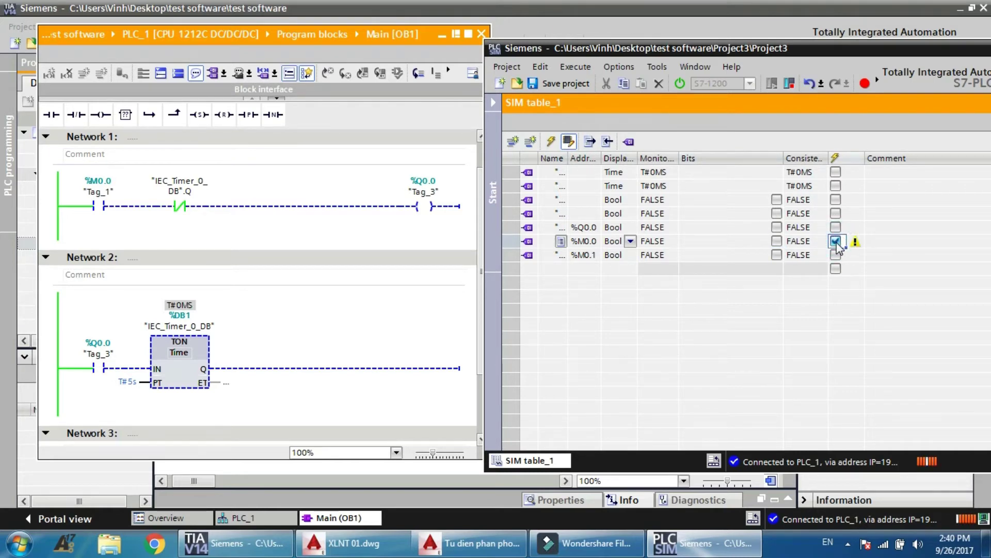
click(836, 242)
Set %M0.0 to TRUE to run the timer, widen the Monitor/Modify value column, and reset %M0.0 to FALSE
click(777, 241)
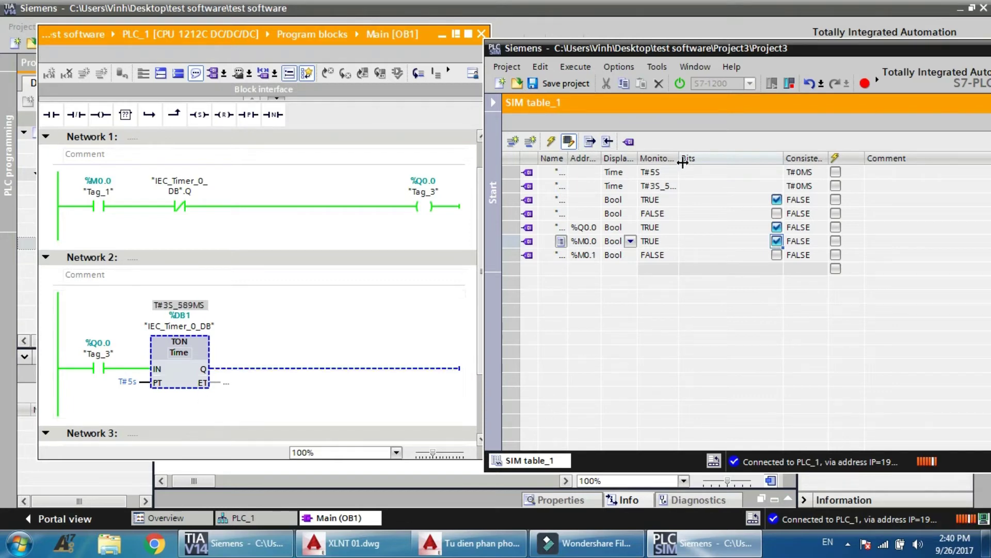
drag(683, 159, 710, 159)
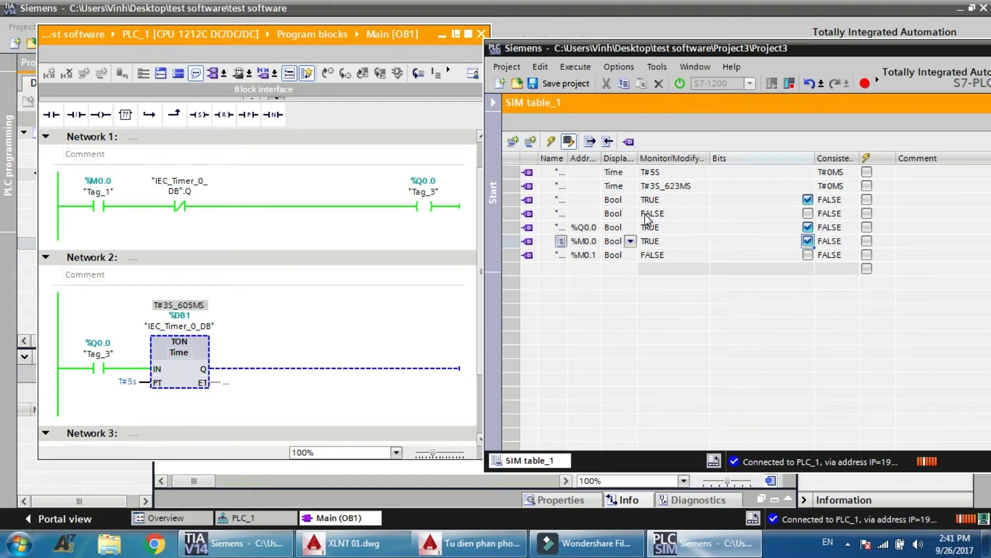
click(808, 241)
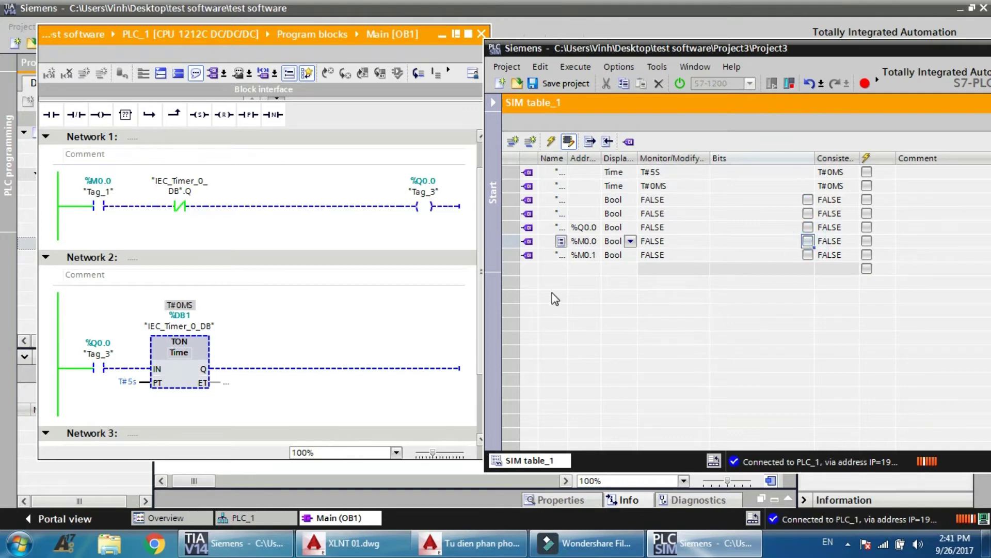
Add a normally open contact addressed %Q0.0 in parallel with the %M0.0 contact in Network 1
click(61, 237)
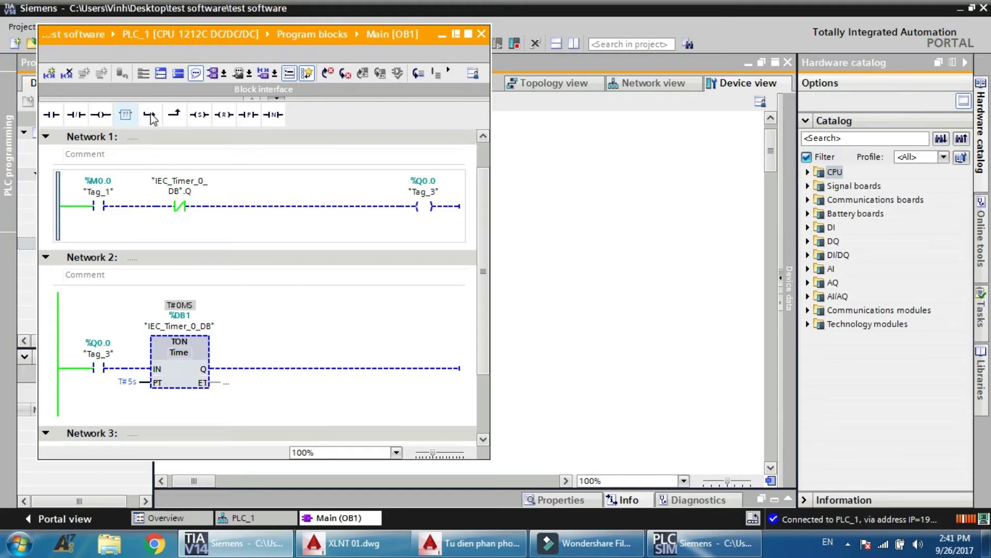
click(51, 114)
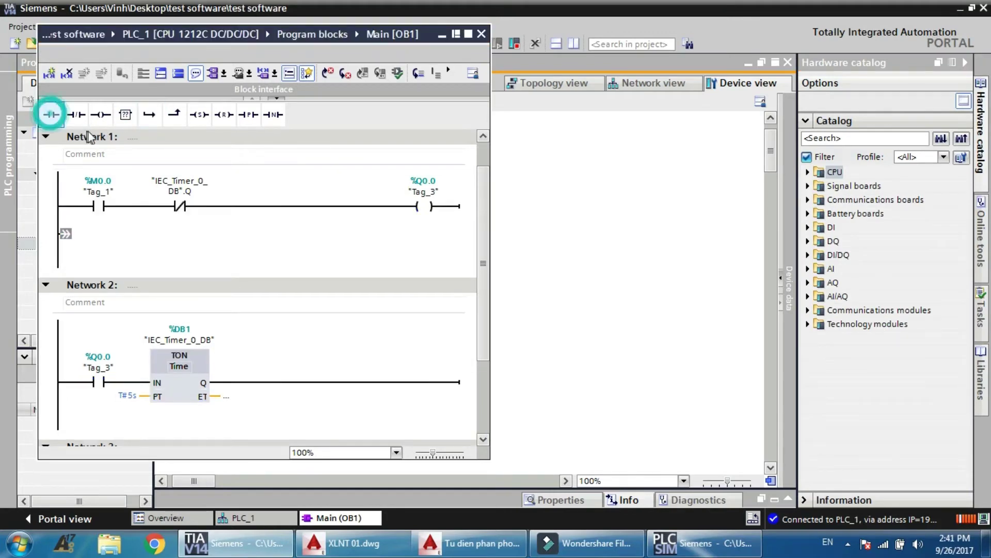
drag(174, 114, 101, 242)
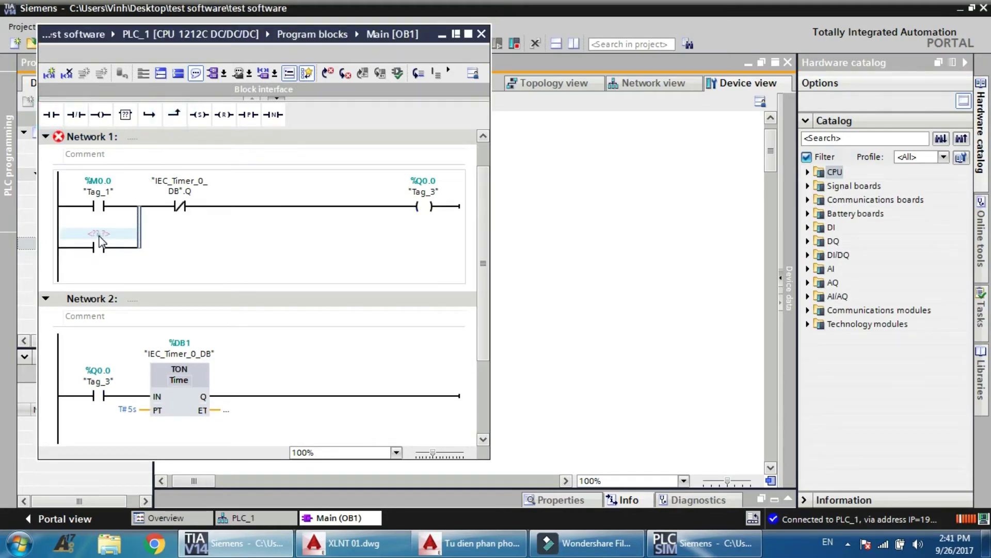
text(q0)
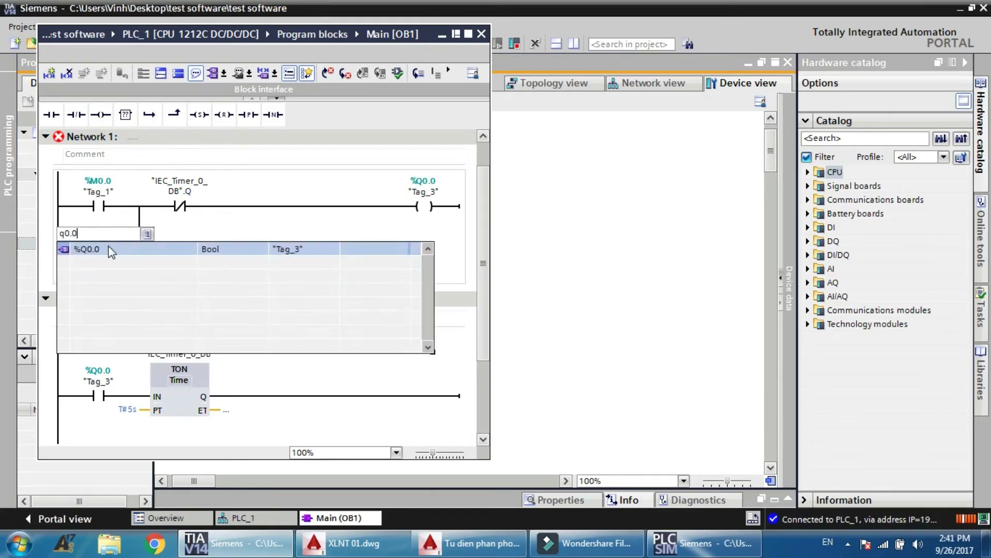
text(.0)
click(110, 251)
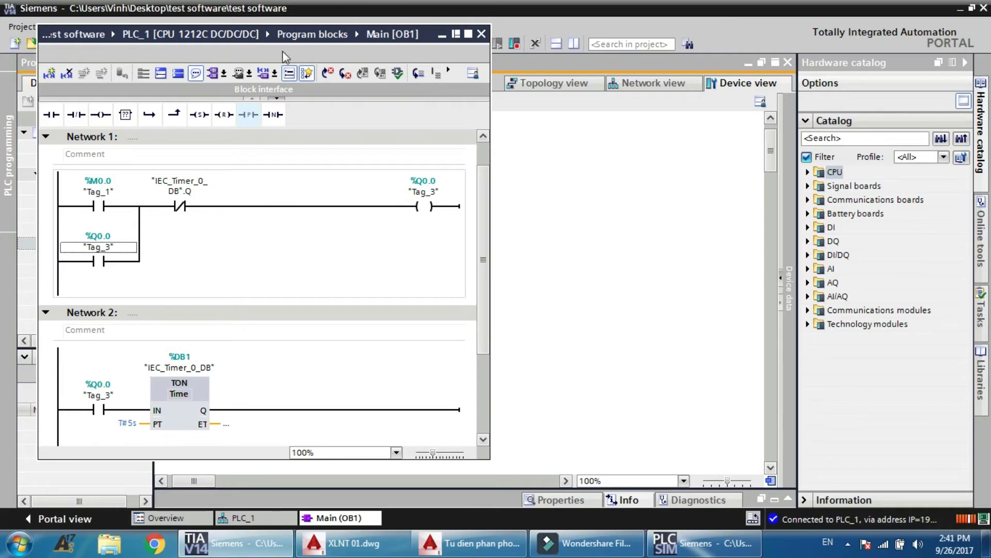
Move the Main [OB1] window slightly lower and load the modified program into the simulated PLC_1
drag(430, 29, 423, 71)
click(291, 44)
click(668, 413)
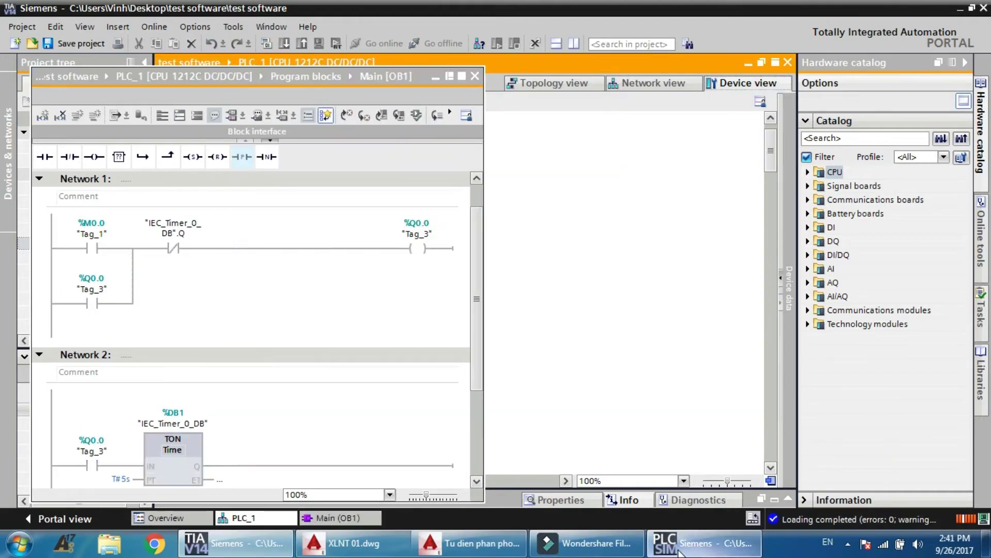
In S7-PLCSIM's SIM table_1, twice set %M0.0 to TRUE and back to FALSE to run the latched timer
click(678, 550)
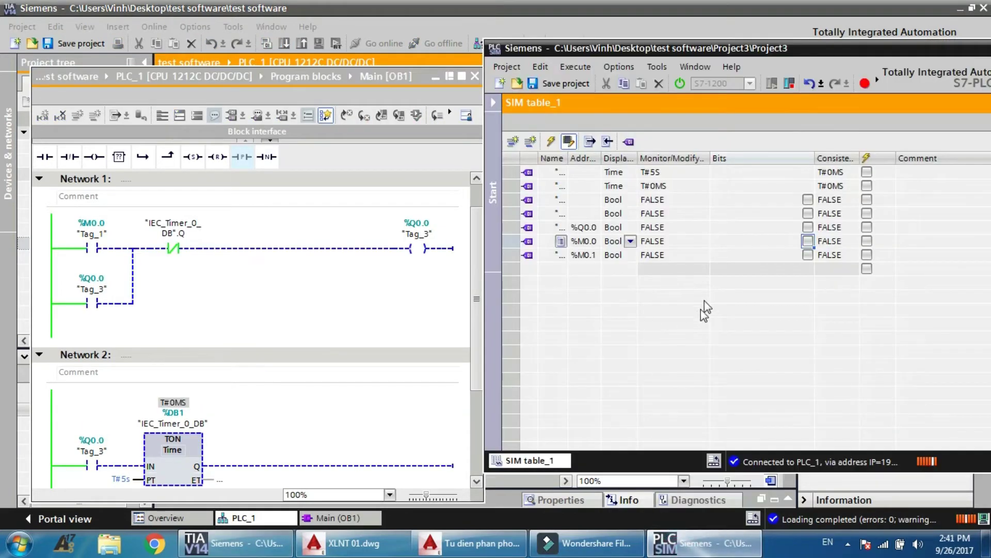
click(809, 242)
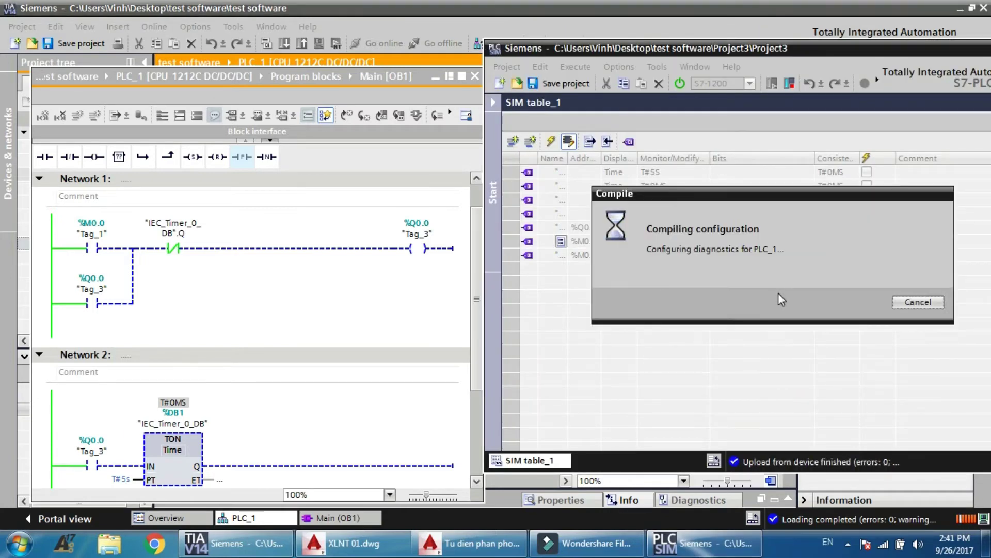
click(808, 241)
click(808, 241)
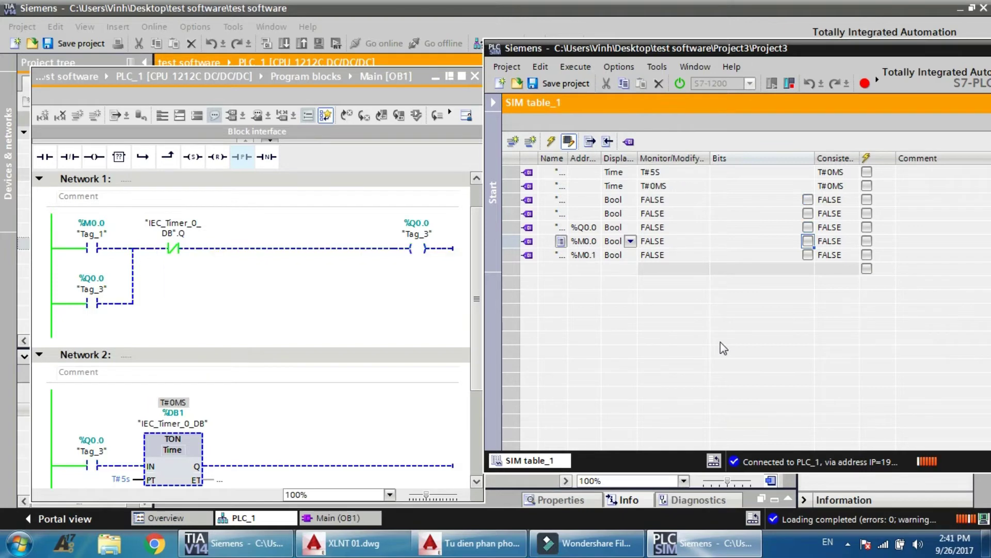
click(808, 241)
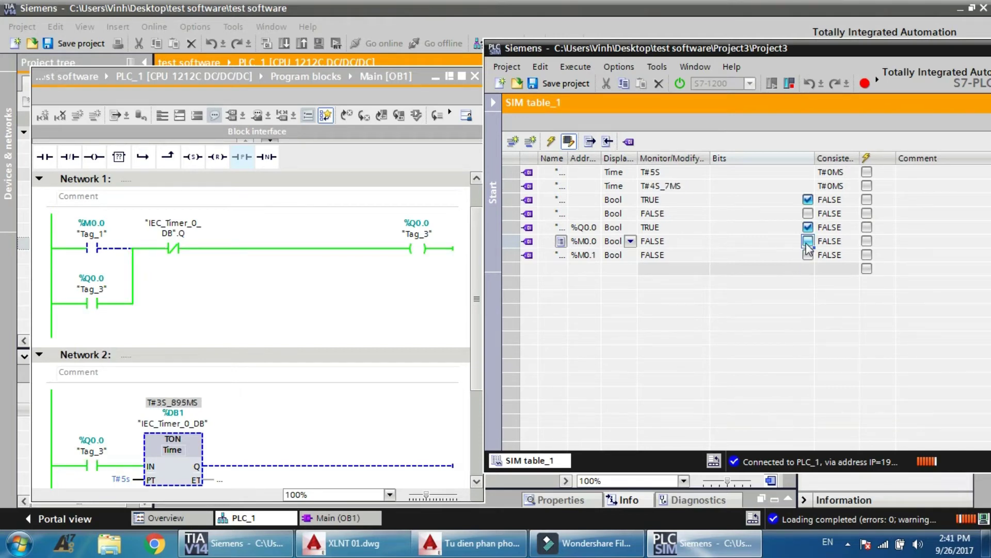
click(775, 284)
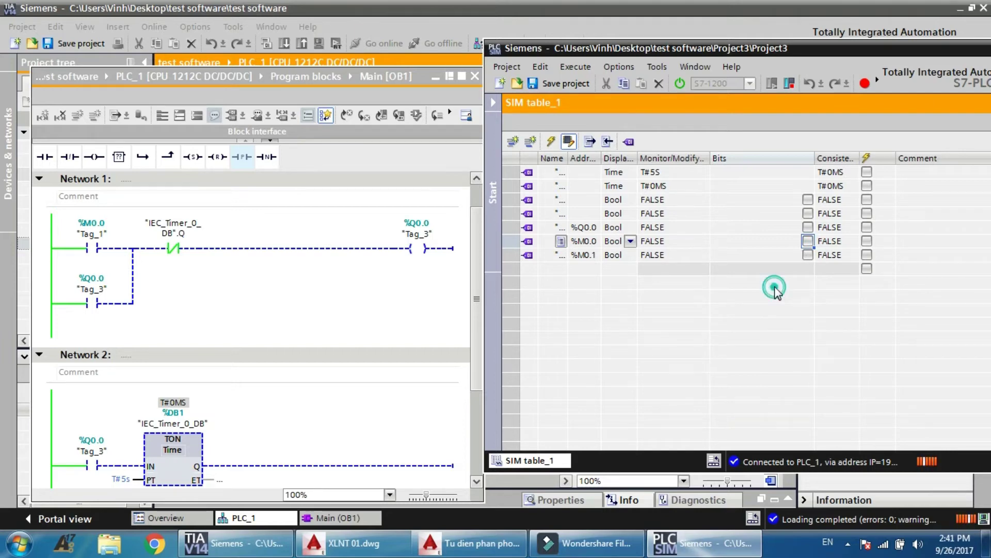
click(808, 242)
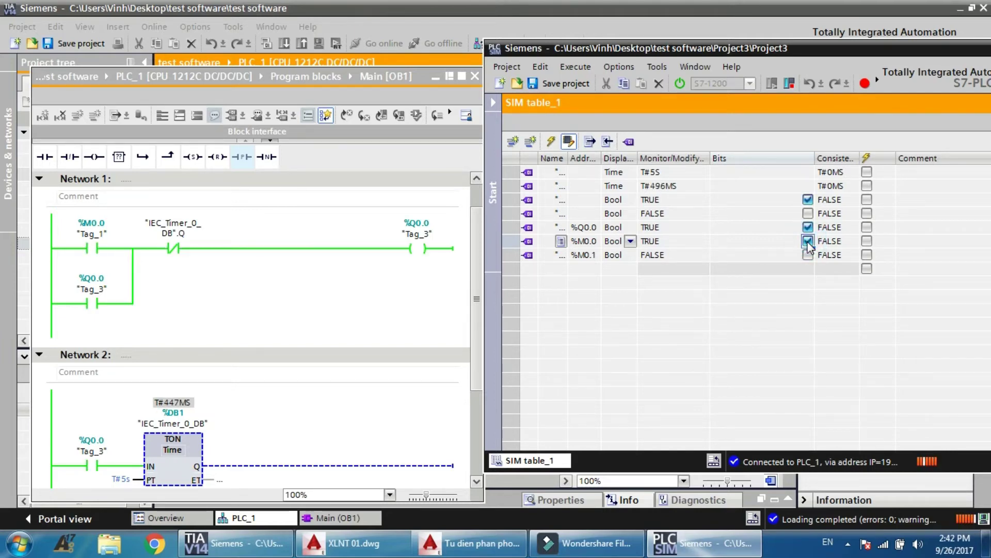
click(808, 241)
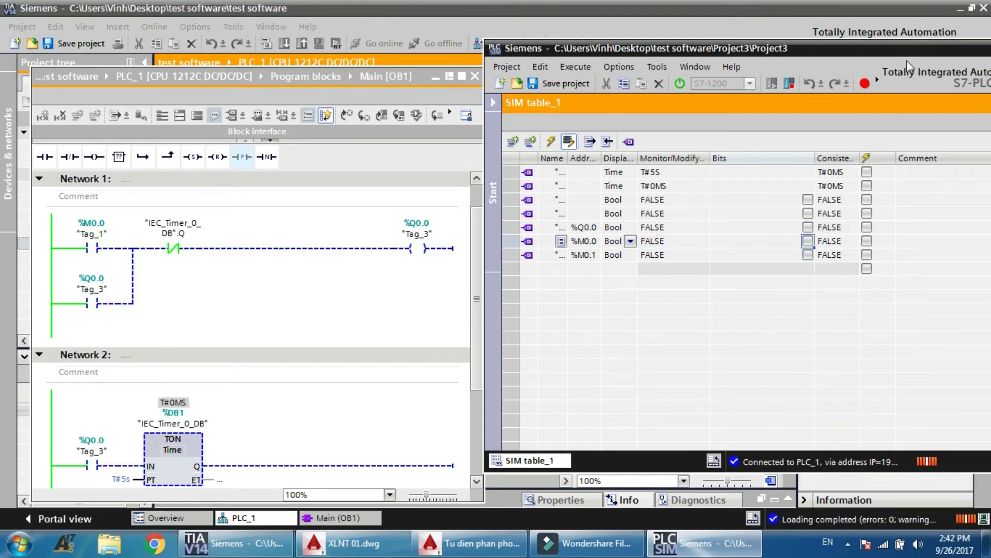
Restore the S7-PLCSIM window to view it fully and close the simulator without saving the project changes
double_click(859, 49)
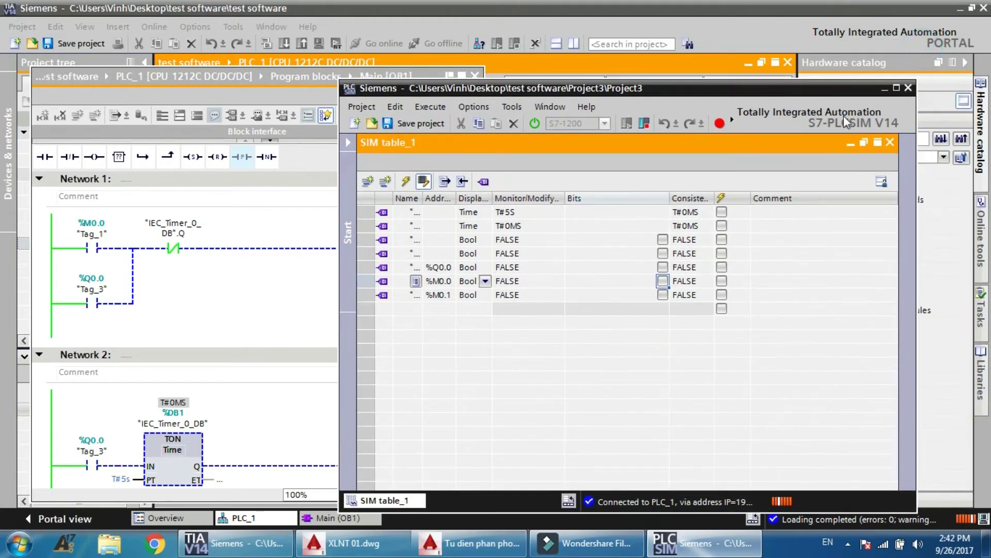
click(908, 89)
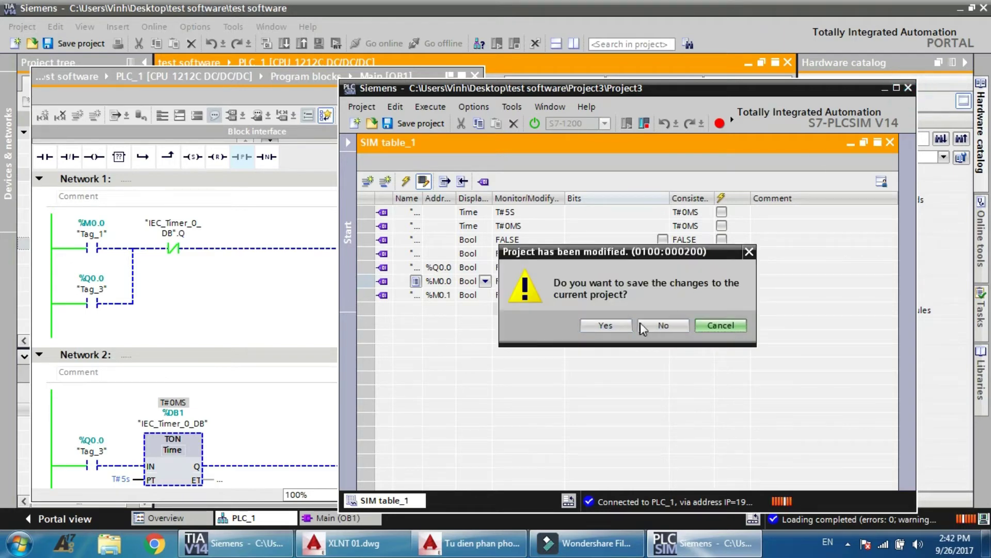
click(659, 324)
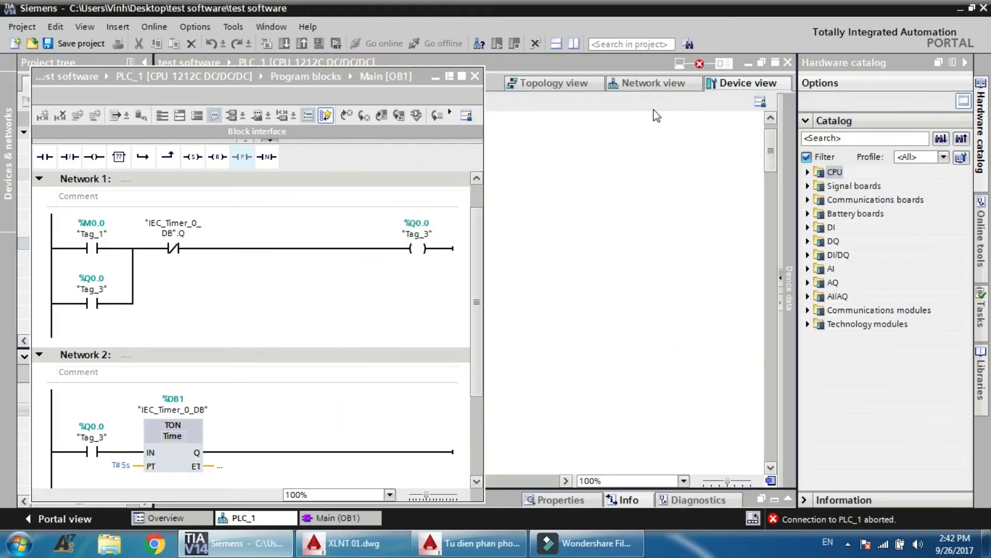
Embed the floating Main [OB1] editor back in the TIA Portal workspace and show the PLC_1 device view
click(449, 76)
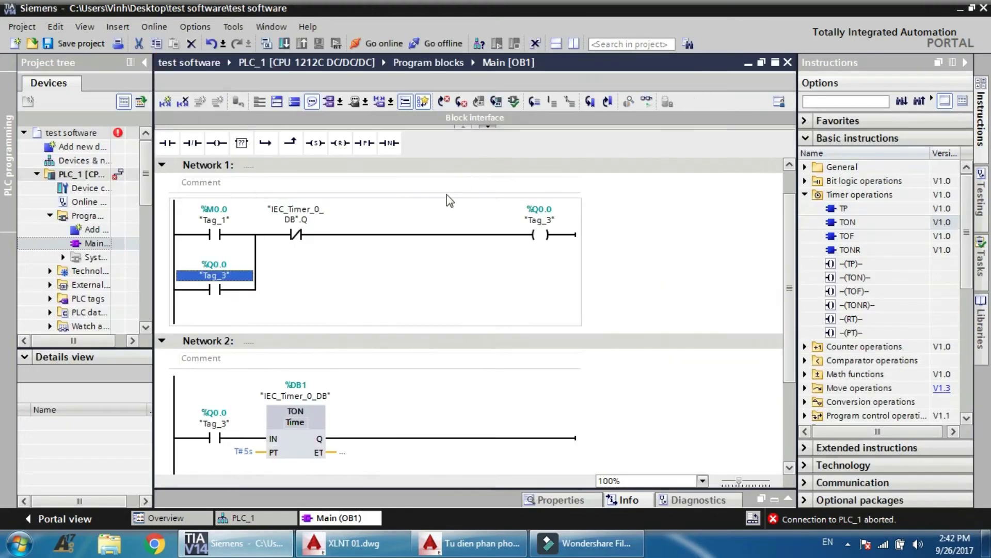
click(243, 518)
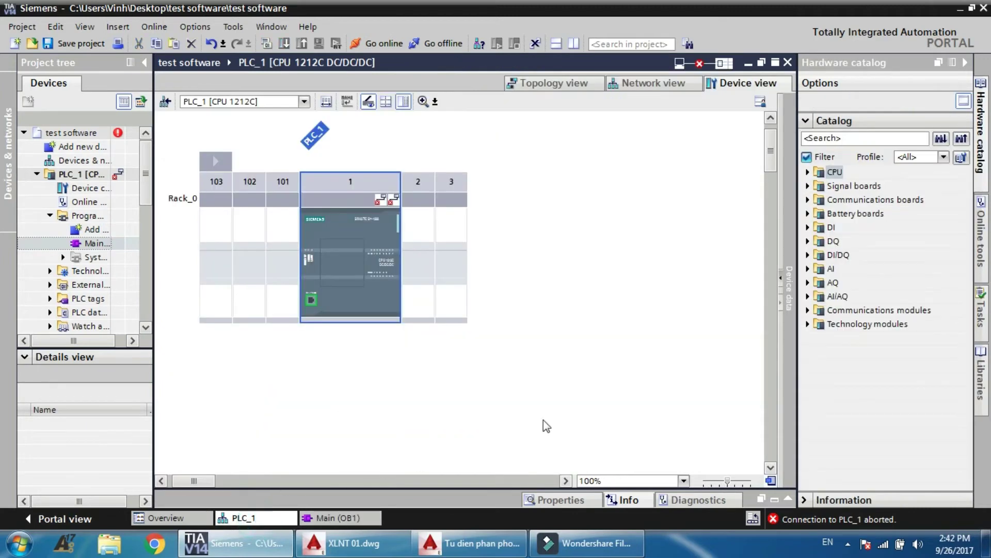
right_click(388, 235)
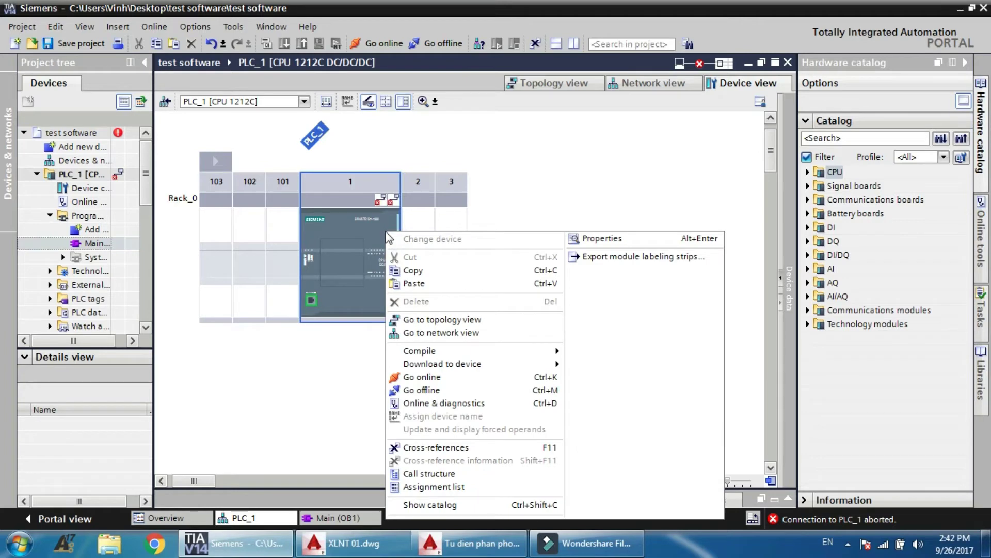
click(504, 187)
Search for accessible devices using interface type PN/IE and the Intel(R) 82579LM Gigabit Network Connection
click(479, 45)
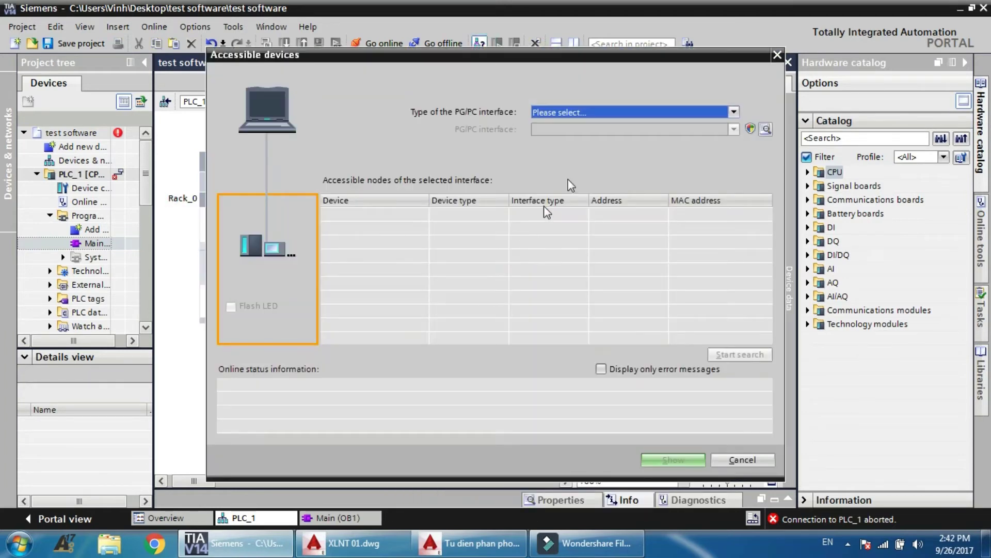
click(618, 112)
click(605, 138)
click(603, 130)
click(605, 170)
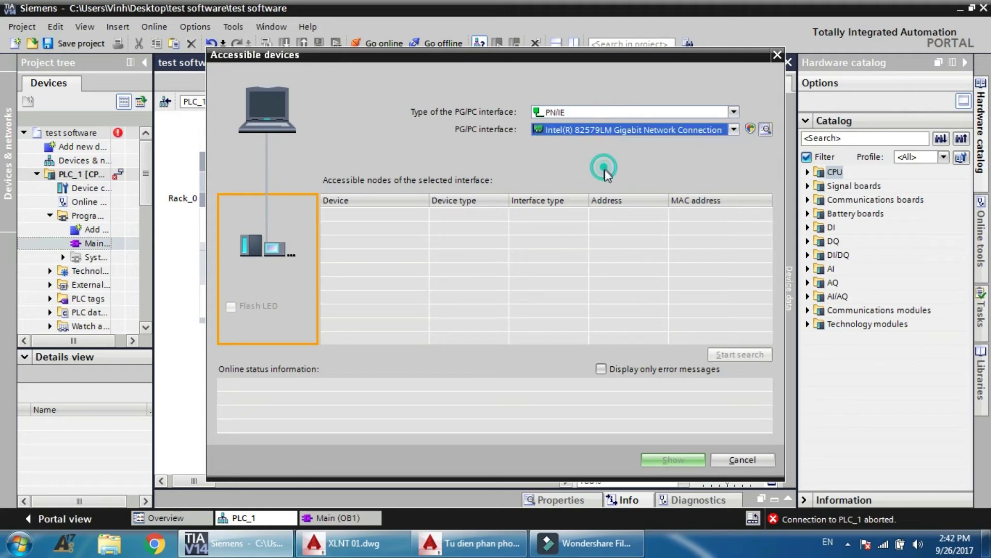
click(710, 354)
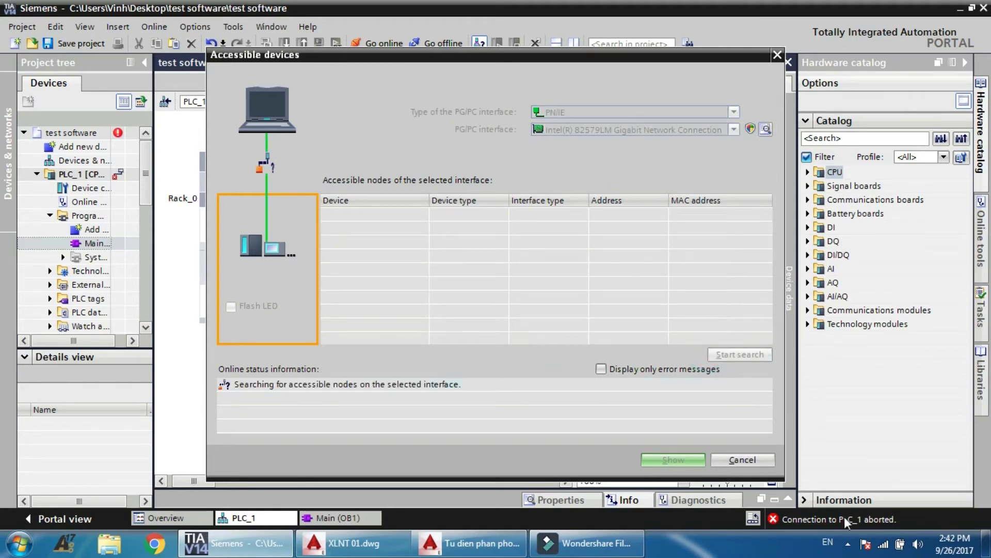
Examine the Local Area Connection adapter in the Windows Network Connections and close that window
click(883, 535)
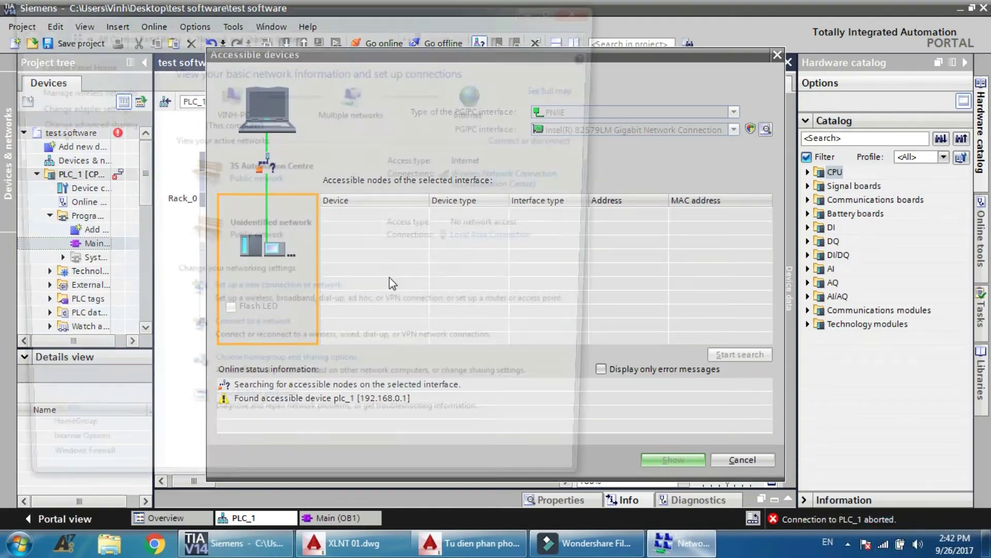
click(102, 108)
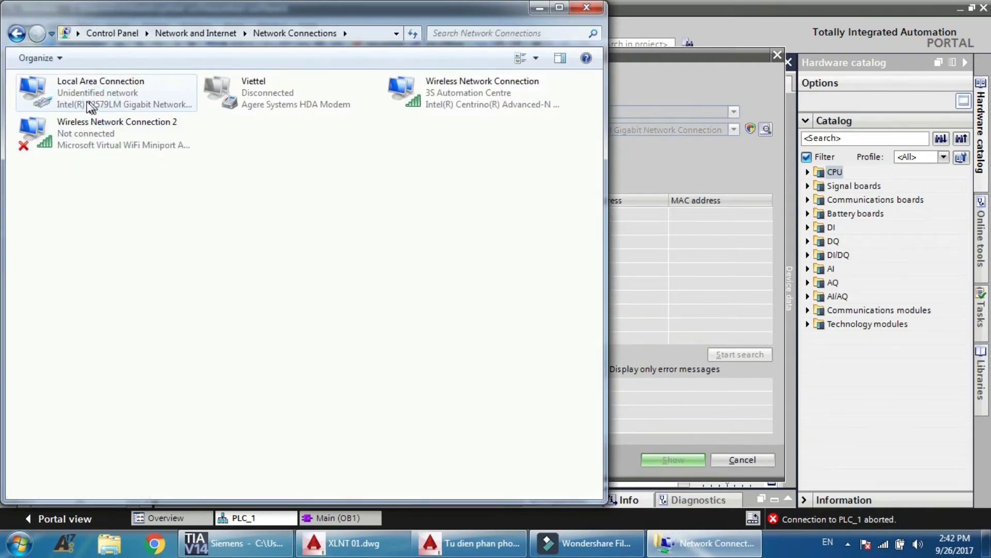
click(587, 7)
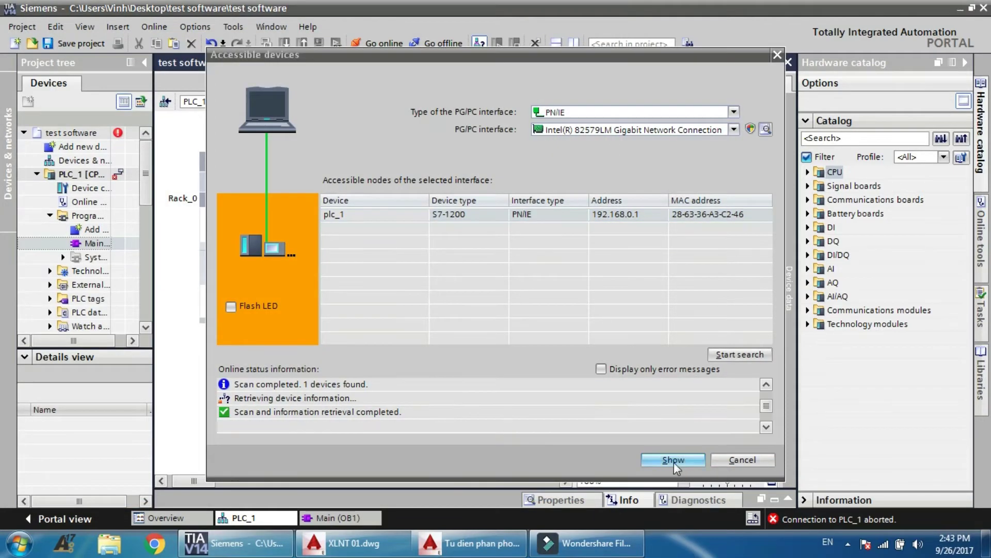
Show the accessible device plc_1 and let an additional IP address in its subnet be assigned to the PG/PC
click(661, 457)
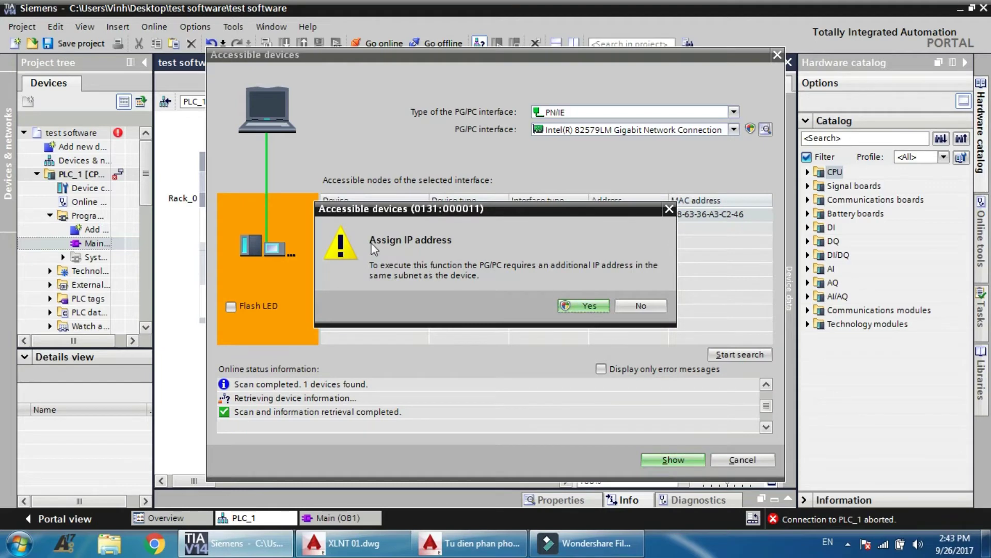
click(589, 307)
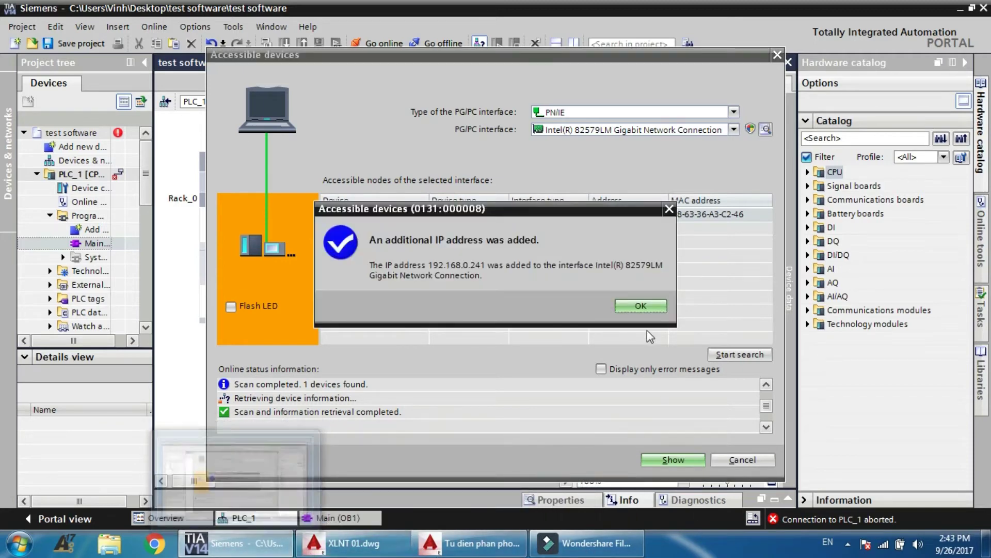
click(641, 308)
click(848, 543)
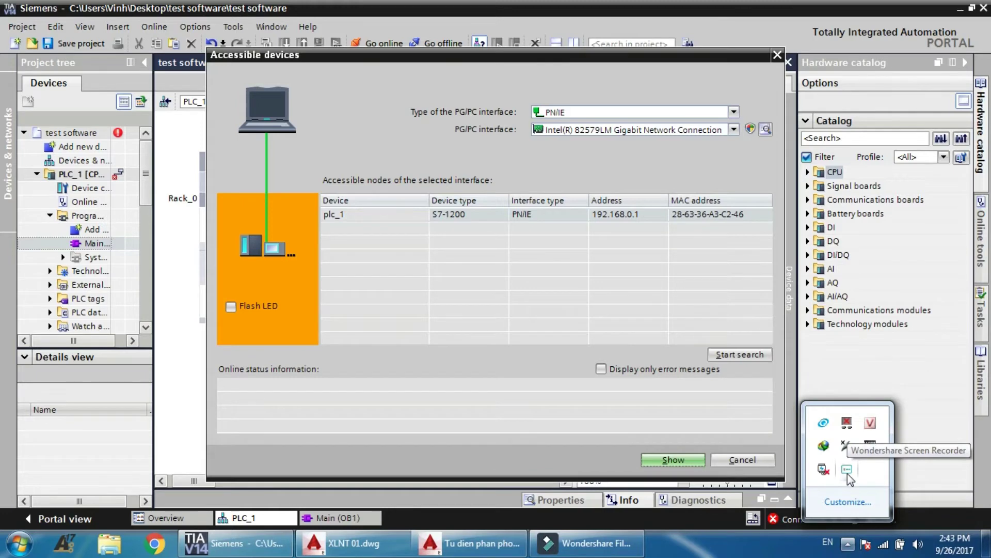
key(Escape)
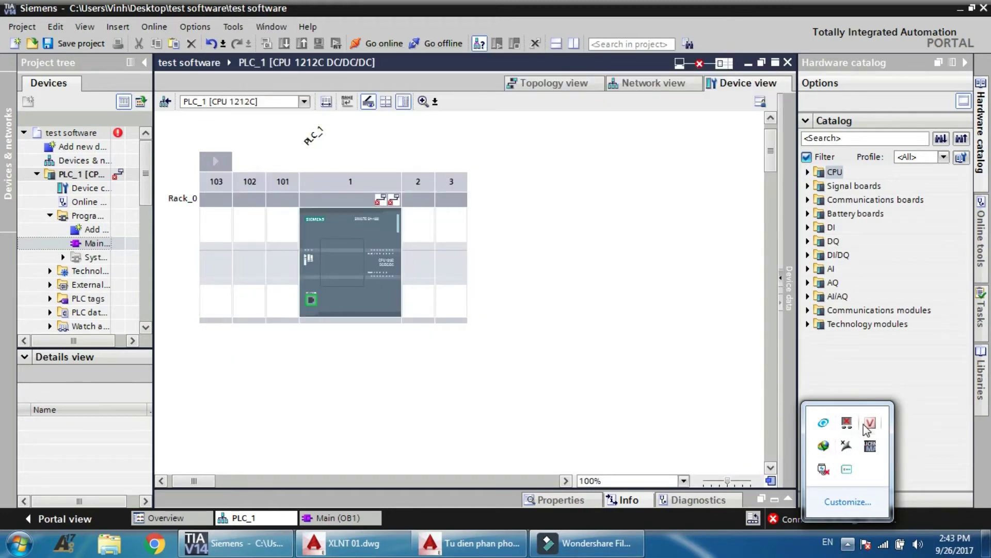
click(702, 549)
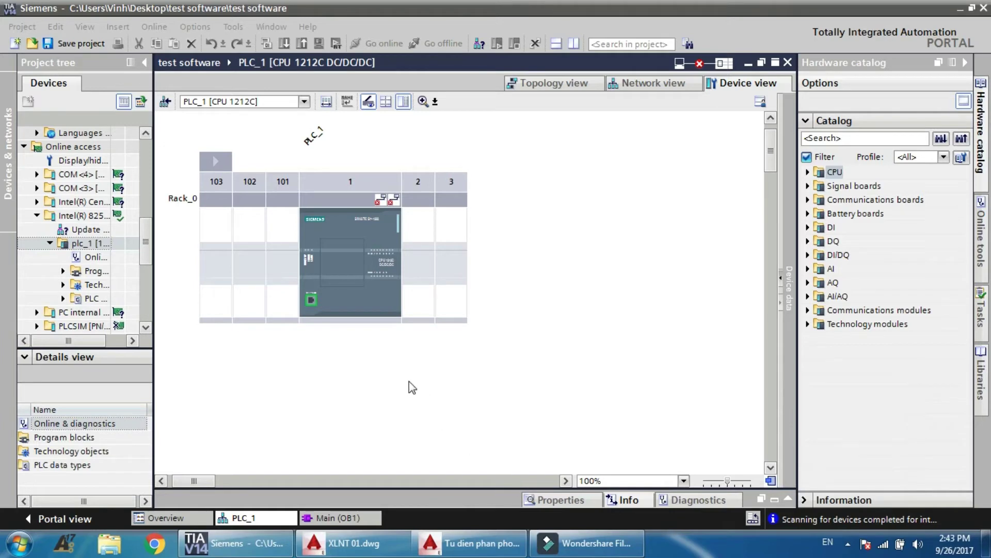
click(389, 382)
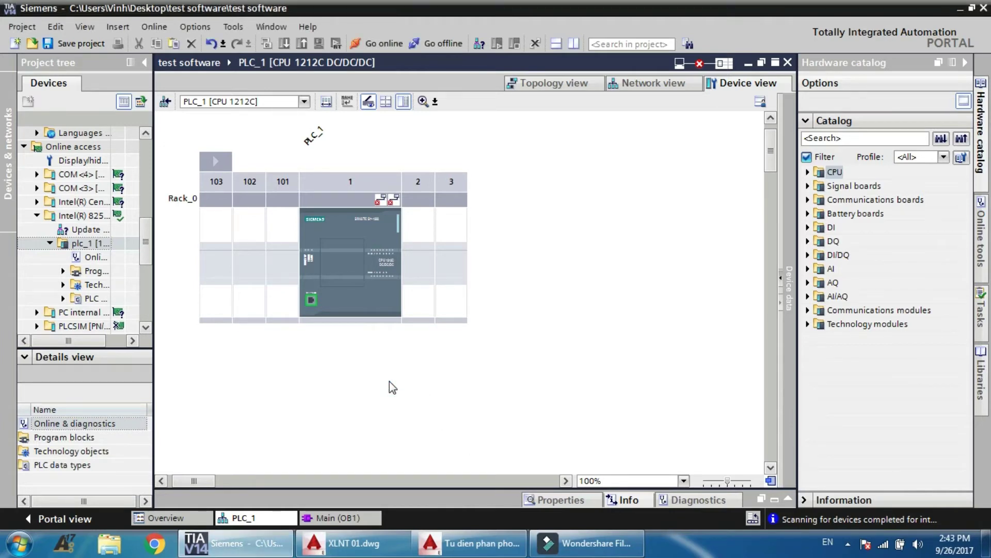
scroll(389, 381, up, 1)
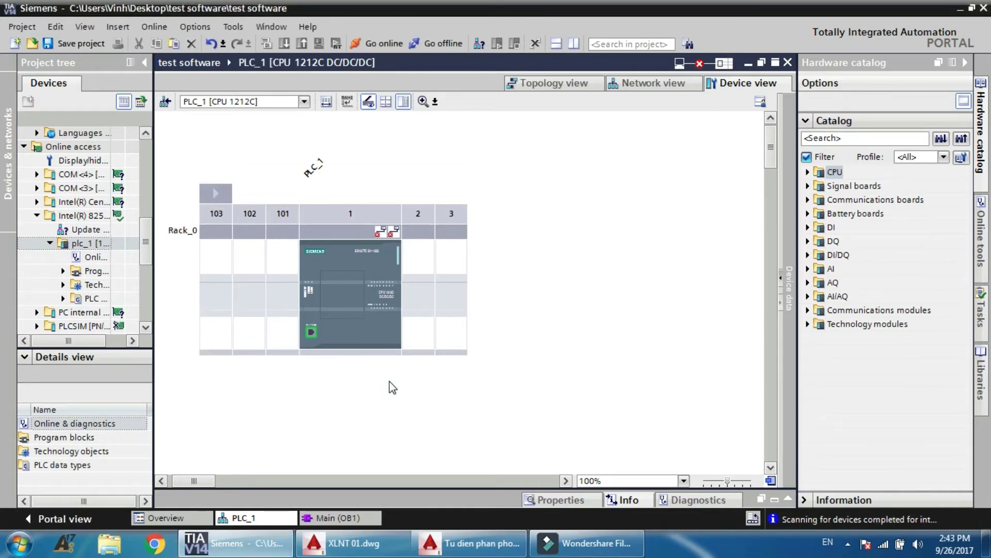
scroll(389, 381, down, 3)
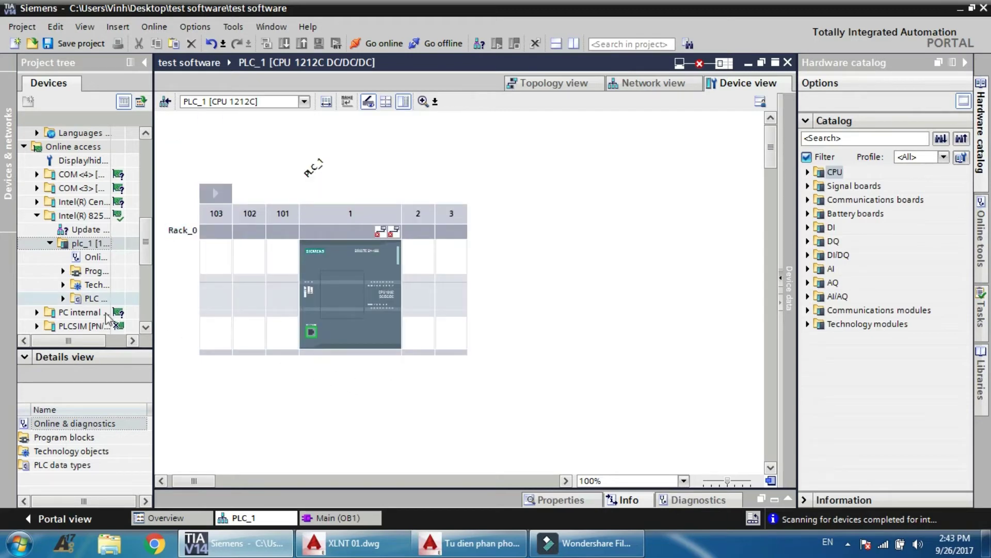
Check the download options of the PLC_1 CPU in the device view and go offline
mouse_move(106, 342)
mouse_down()
mouse_move(114, 342)
mouse_move(100, 341)
mouse_up()
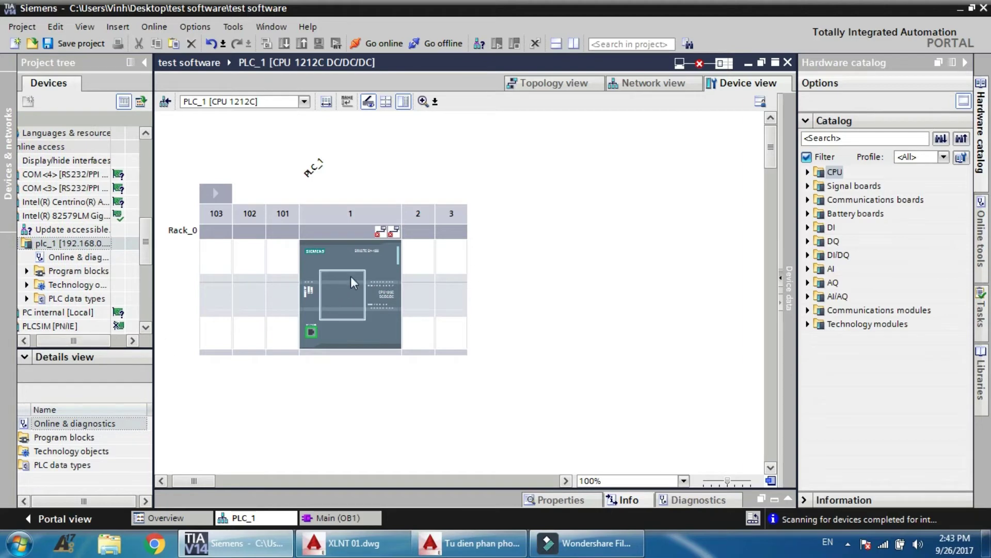
click(374, 259)
right_click(373, 259)
mouse_move(545, 393)
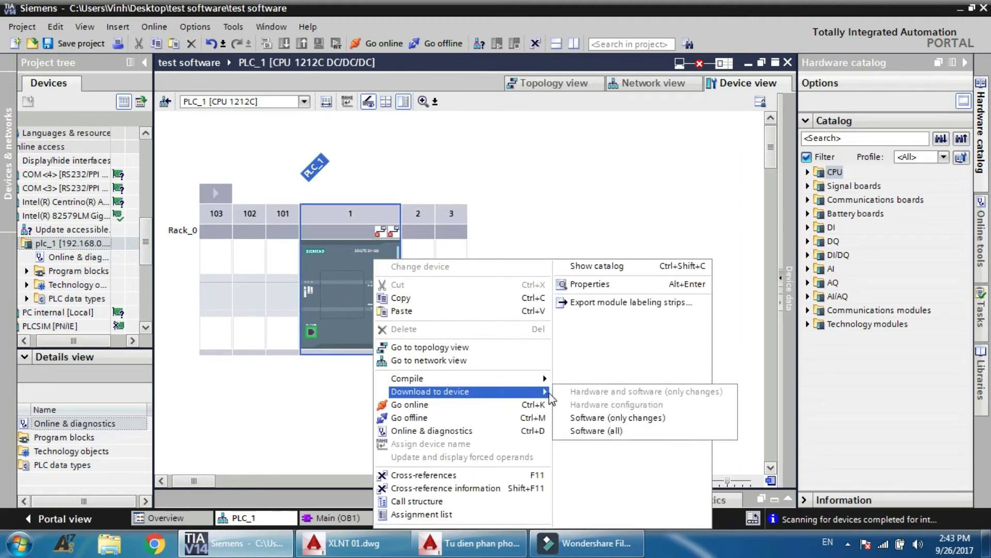
click(530, 234)
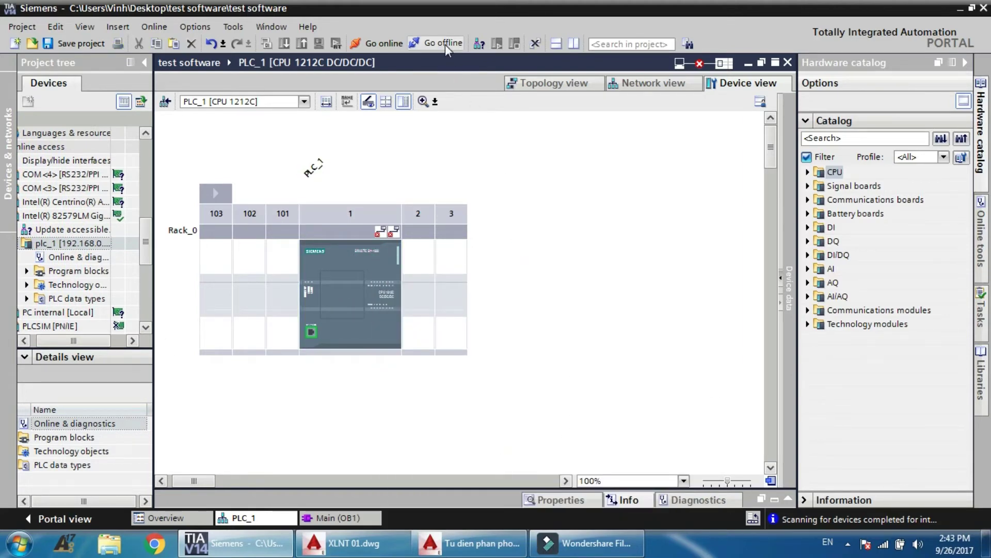
Start a hardware configuration download for PLC_1 and set the PG/PC interface to Intel(R) 82579LM Gigabit Network Connection
click(379, 319)
right_click(377, 320)
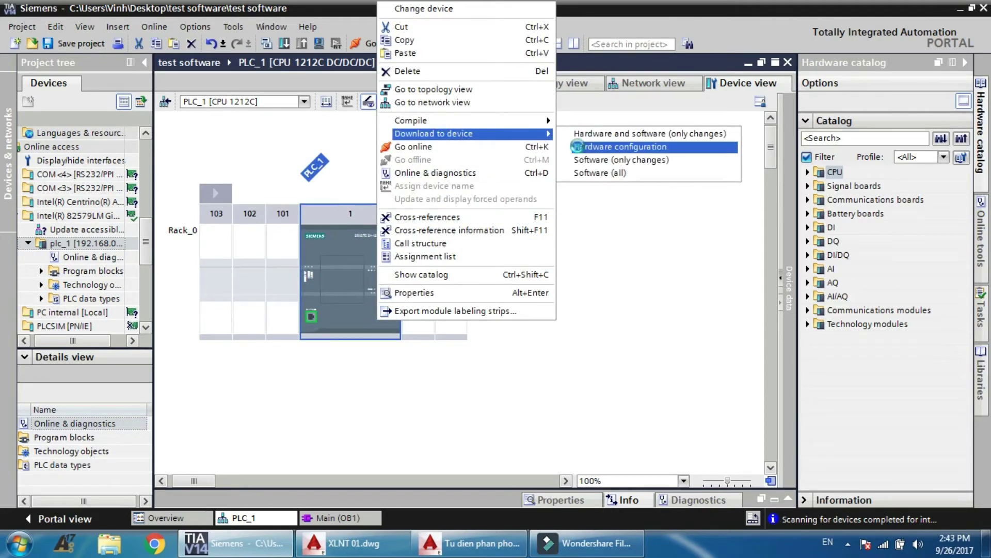
click(571, 147)
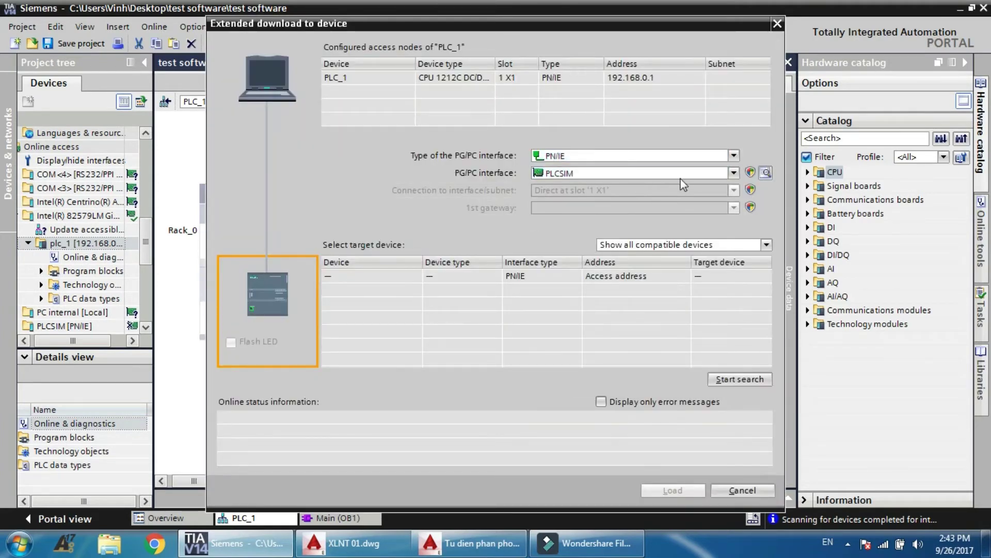
click(681, 177)
click(663, 212)
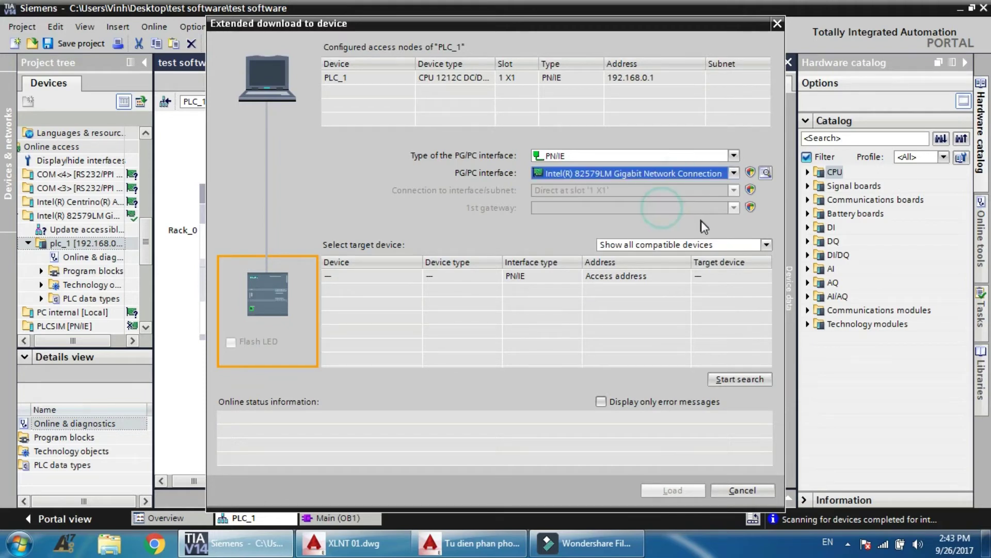
Search for compatible target devices, then narrow the Device column and widen the Device type column of the target list
click(733, 380)
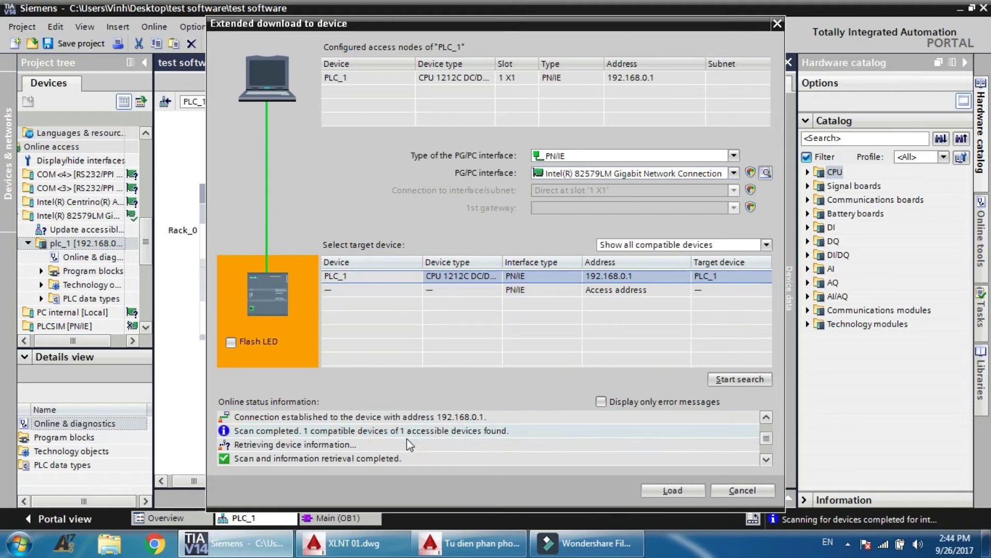
drag(422, 262, 381, 262)
drag(460, 262, 521, 262)
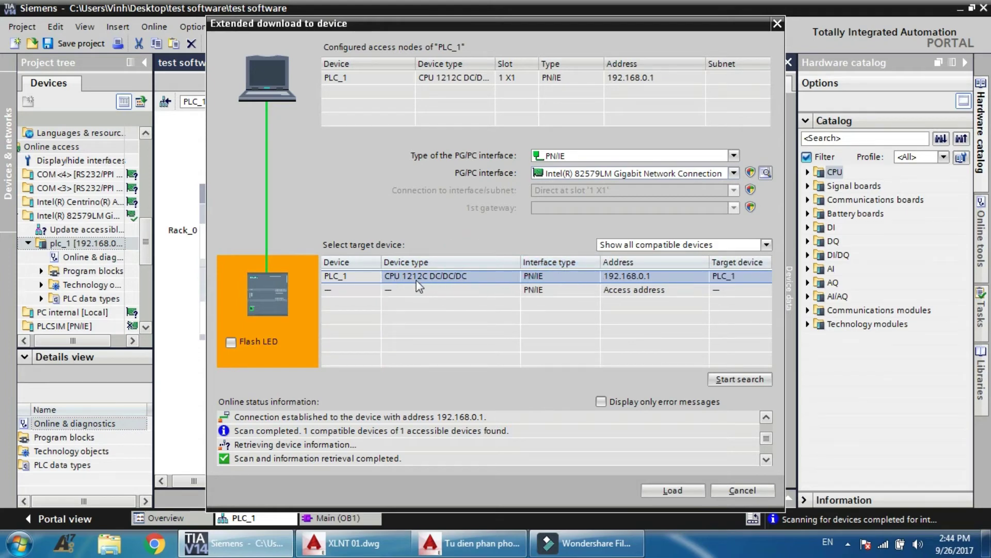
Load the hardware configuration into the found PLC_1 target device and finish with all modules set to start
click(669, 488)
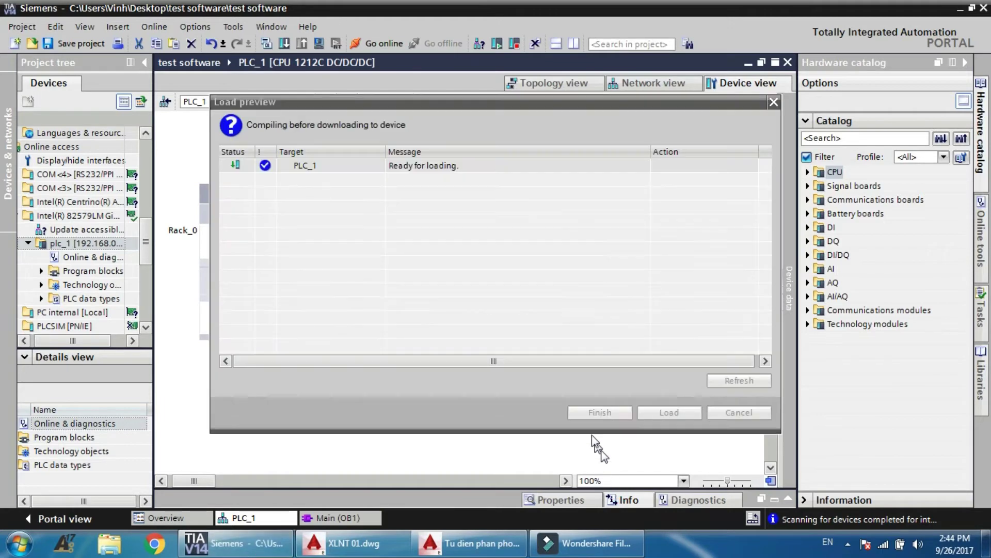
click(667, 412)
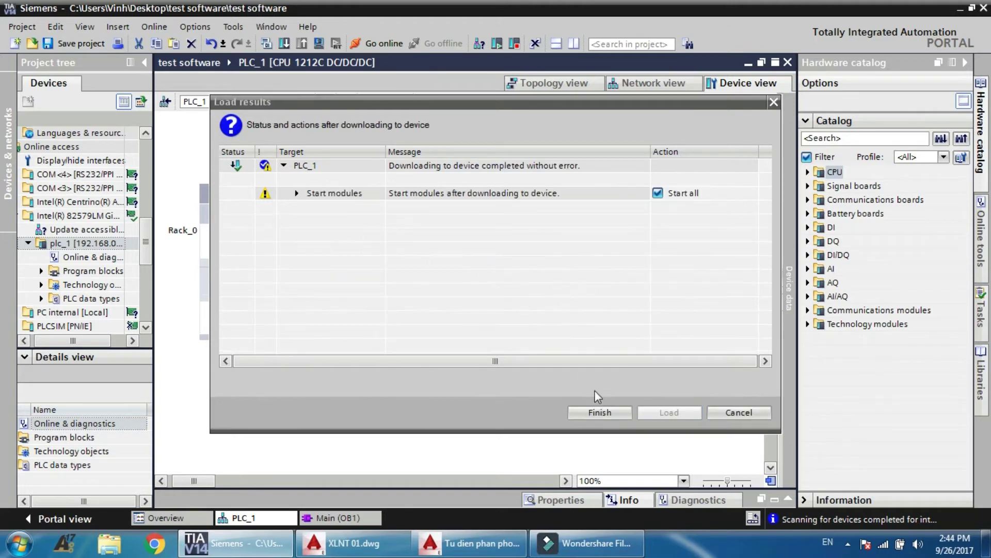
click(609, 411)
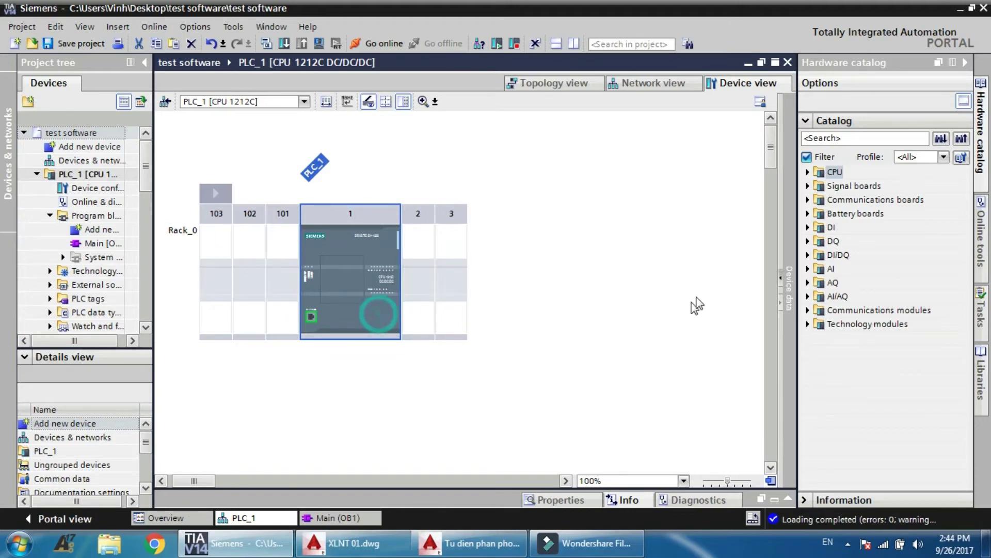
Enable the use of the clock memory byte in the System and clock memory properties of the PLC_1 CPU
click(567, 502)
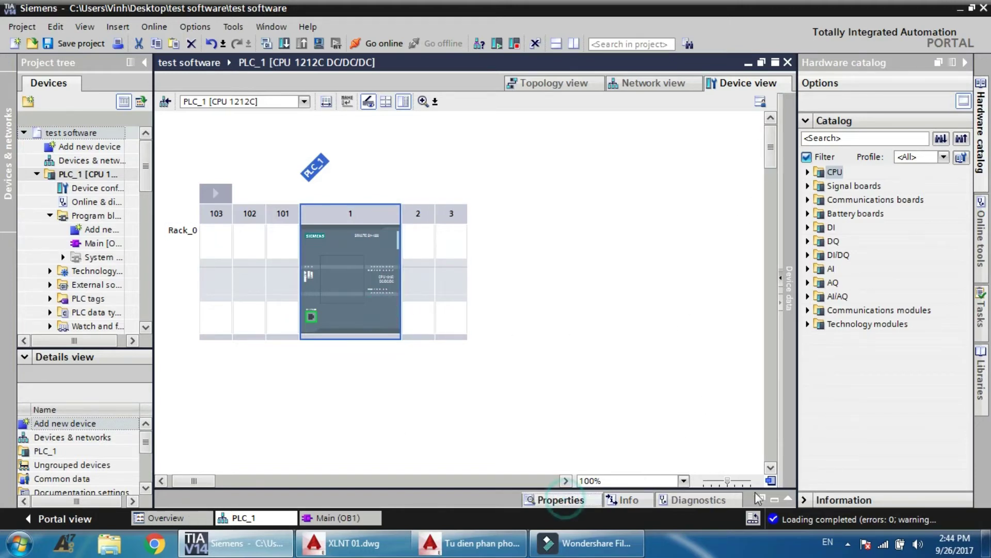
click(789, 499)
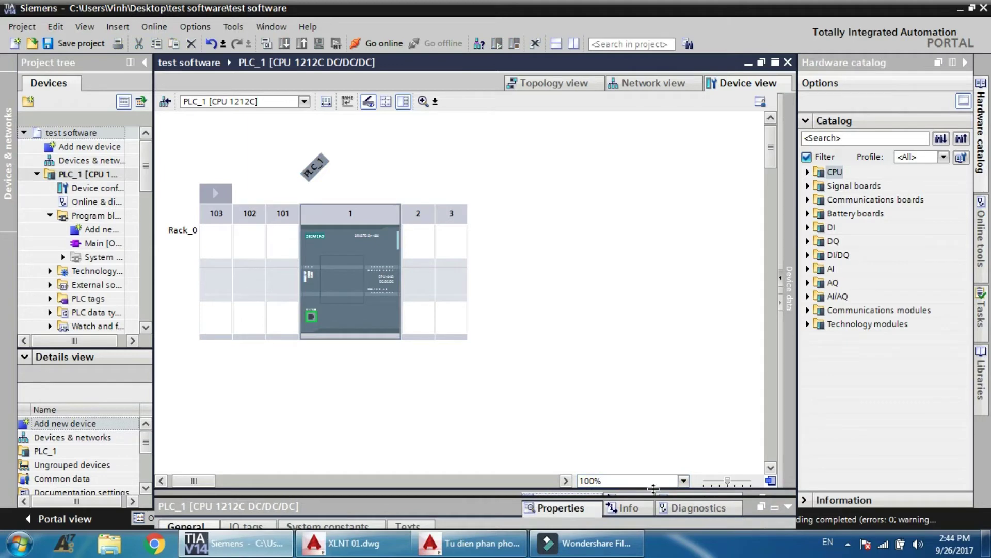
drag(646, 495, 646, 359)
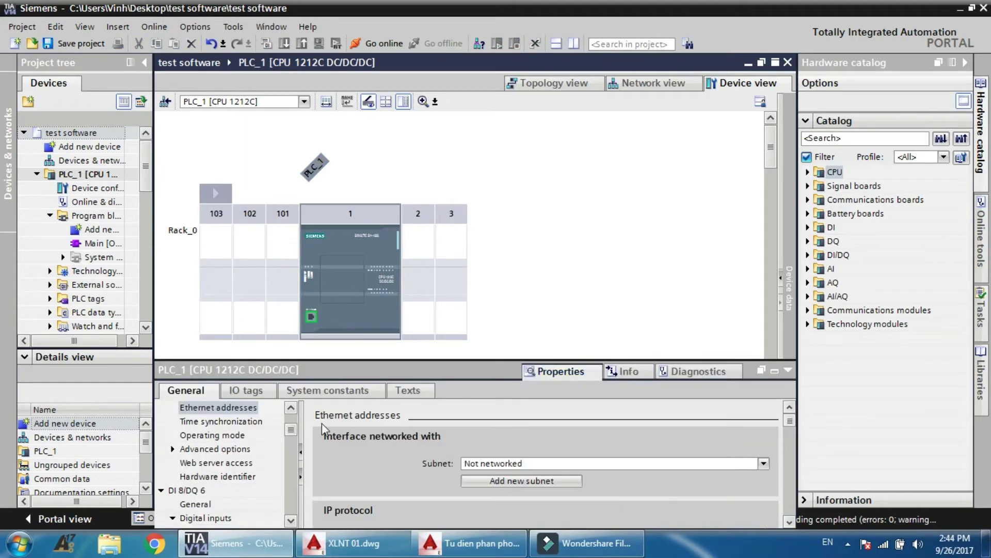
drag(293, 437, 292, 508)
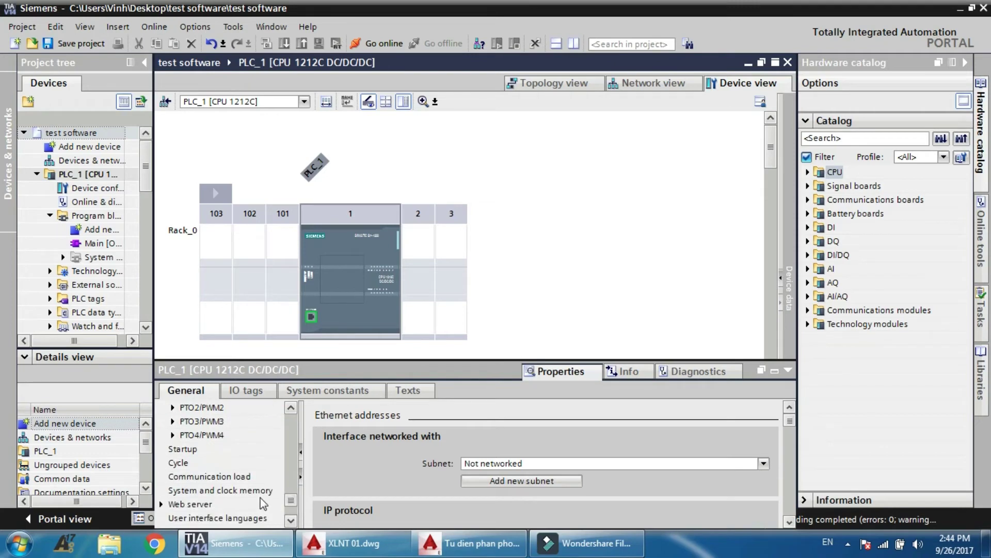
click(253, 494)
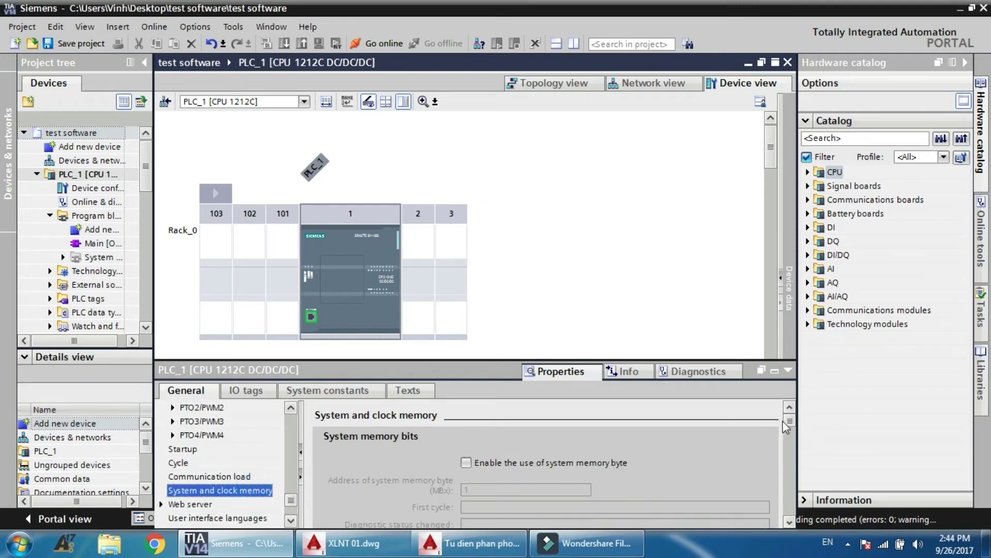
drag(789, 431, 789, 461)
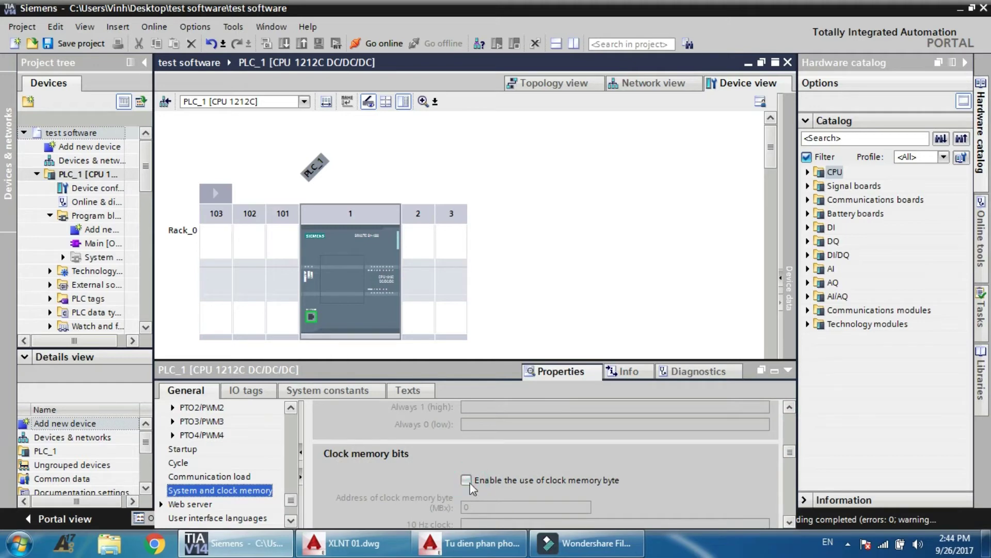
drag(790, 457, 791, 467)
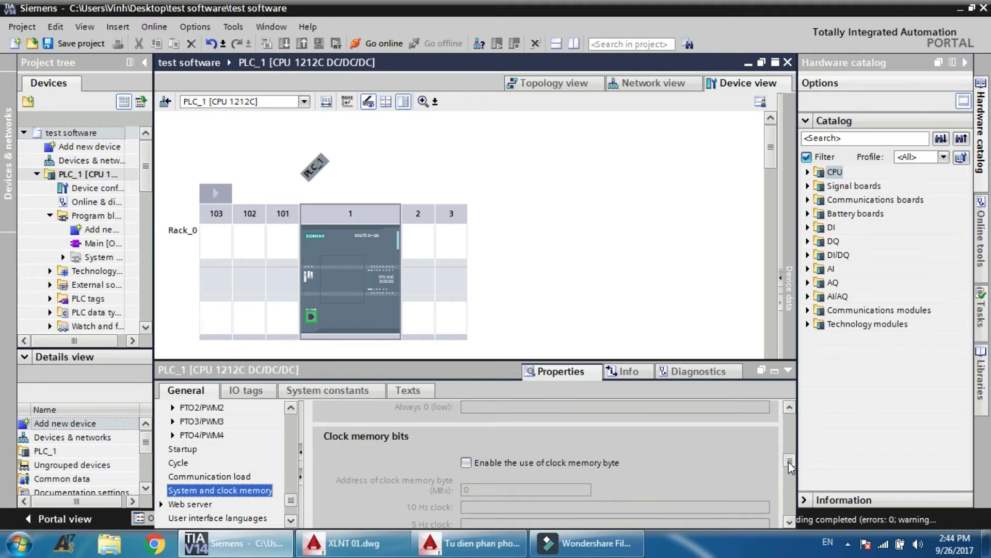
click(466, 463)
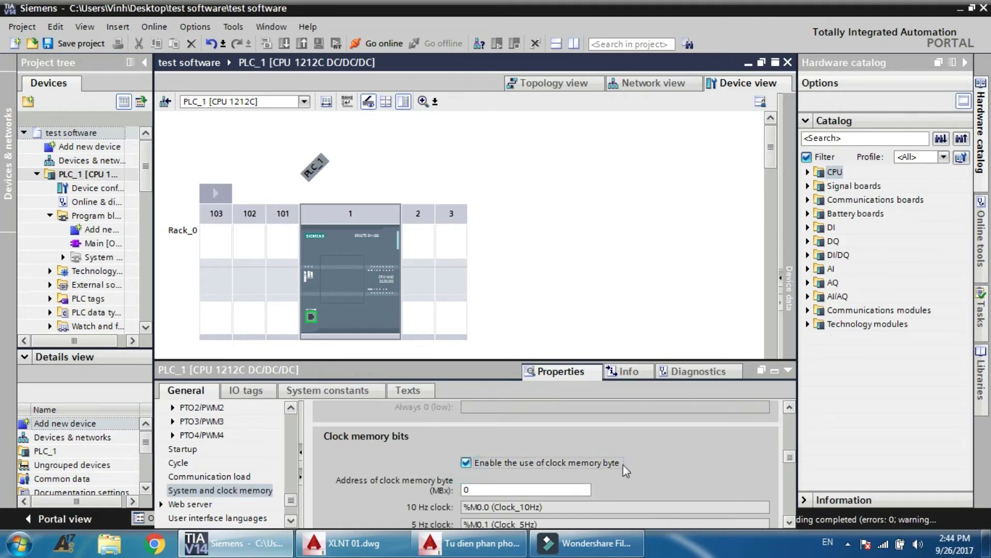
Look up the address of the 1 Hz clock bit among the clock memory bits and return to the device view
drag(788, 461, 789, 484)
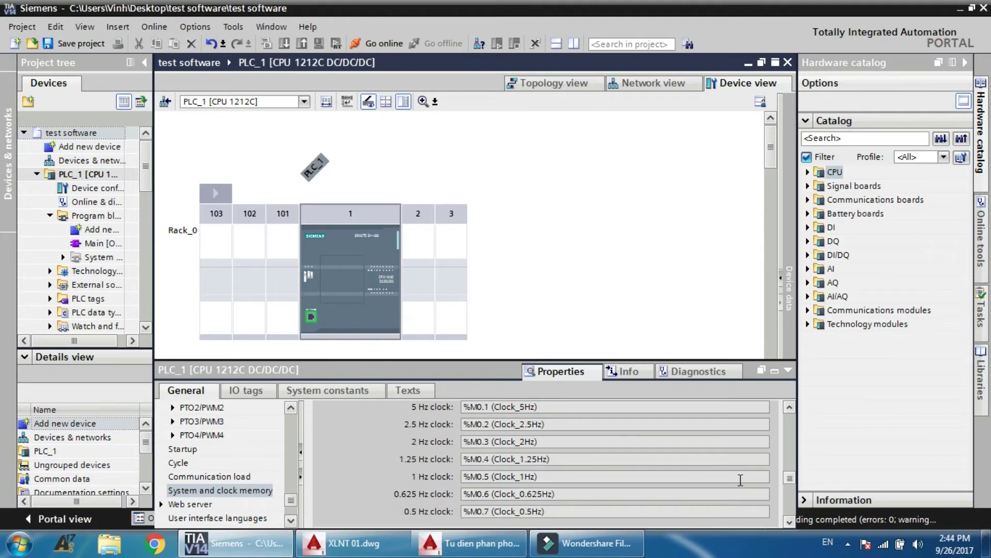
double_click(490, 476)
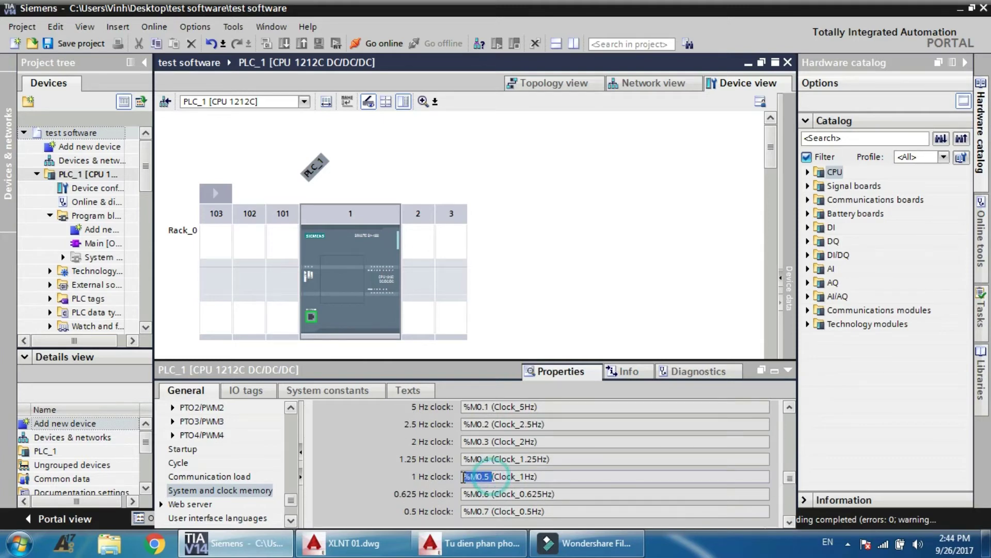
click(512, 331)
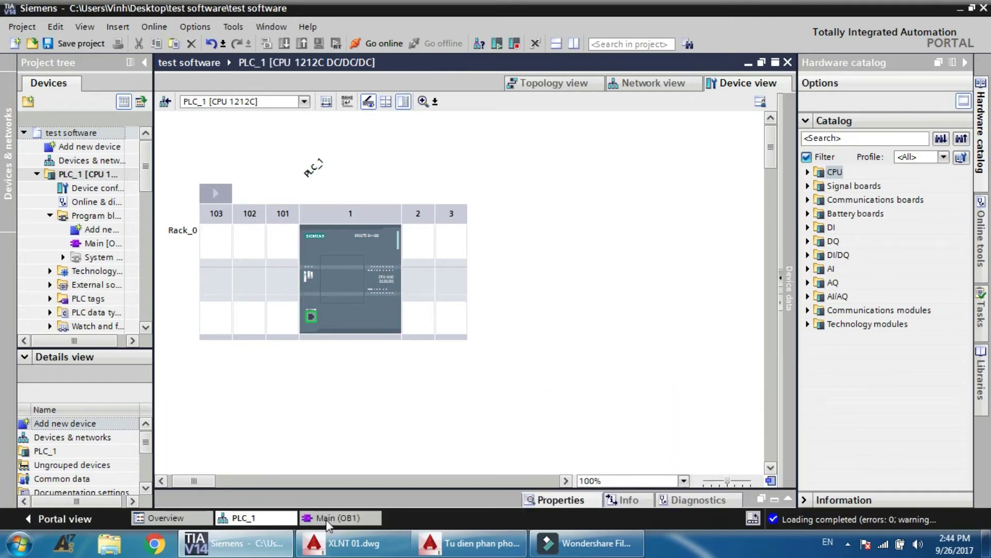
In Main (OB1), delete the timer and contact of Network 2 and the parallel %Q0.0 contact and timer contact of Network 1
click(327, 518)
click(298, 444)
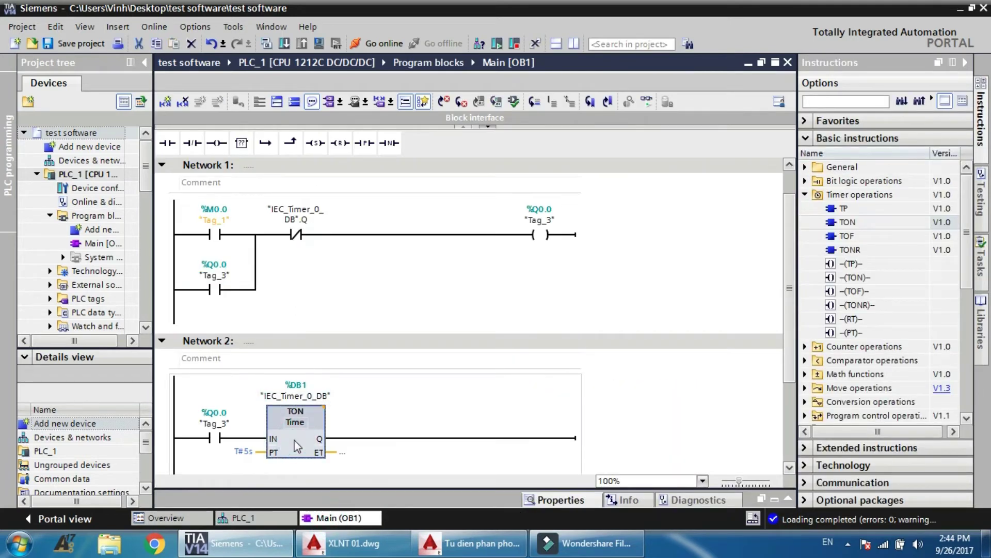
key(Delete)
key(Delete)
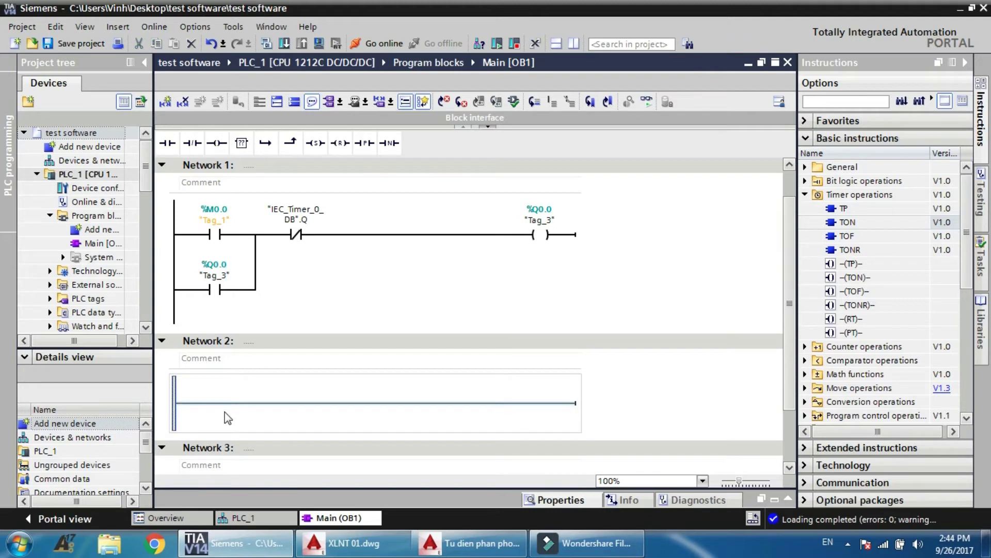
click(216, 288)
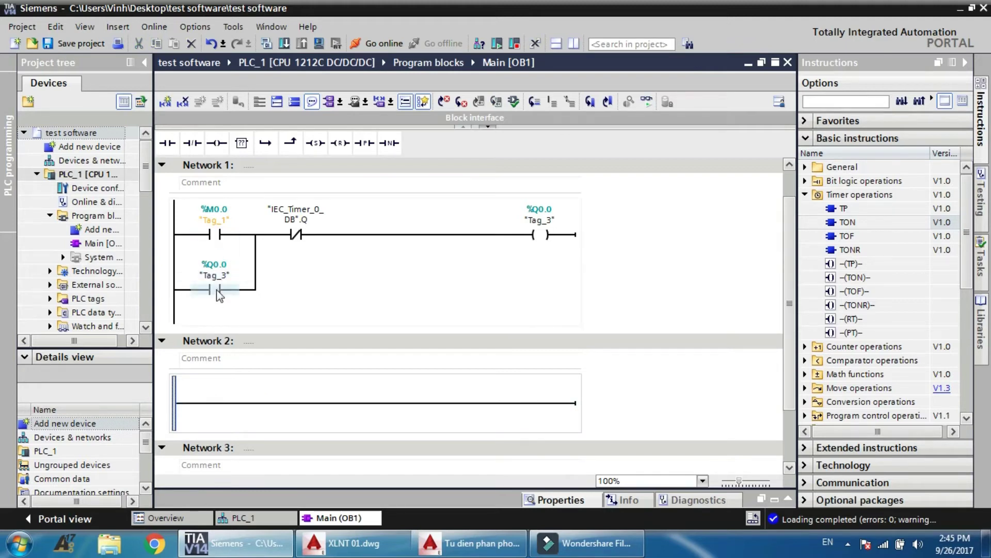
key(Delete)
click(295, 240)
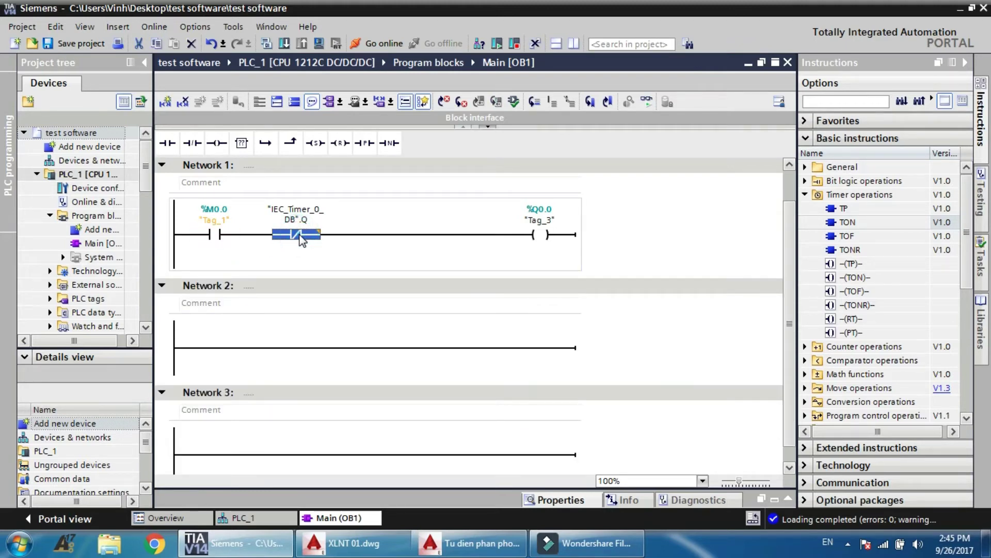
key(Delete)
Assign the address M0.5 to the remaining contact in Network 1
click(219, 230)
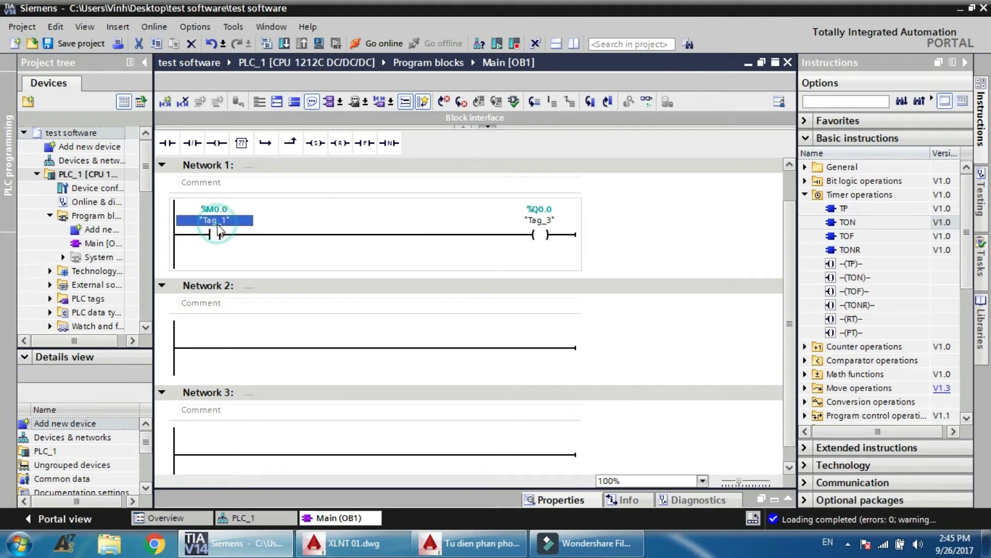
text(m0.5)
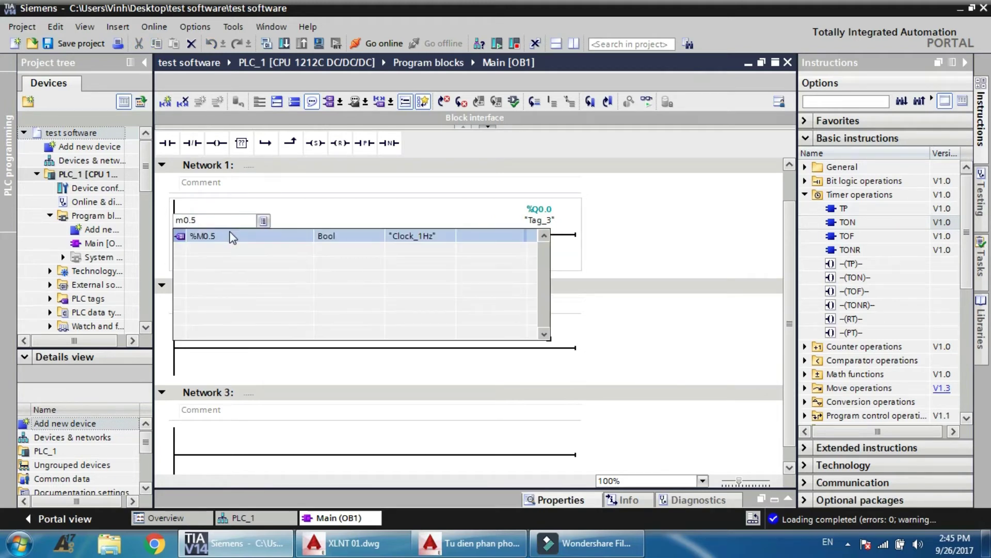
key(Return)
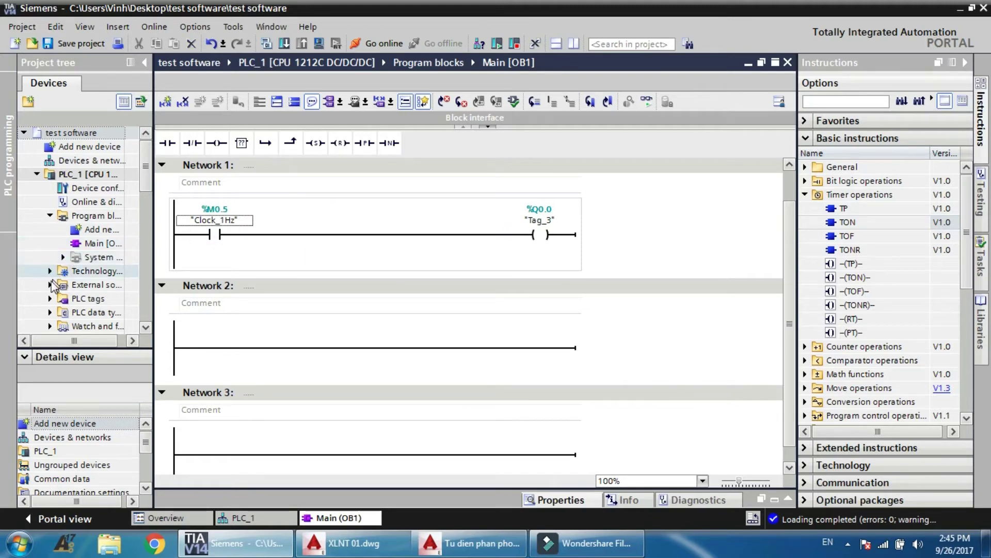
Show all PLC tags of PLC_1 and delete Tag_1 and Tag_2 from the table
click(51, 304)
click(49, 299)
double_click(102, 312)
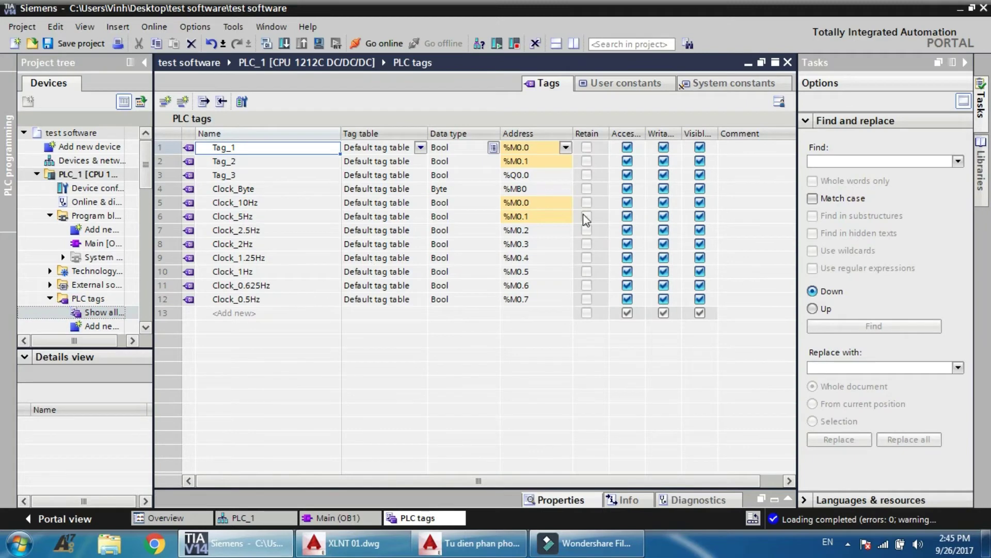
drag(168, 150, 168, 161)
right_click(172, 160)
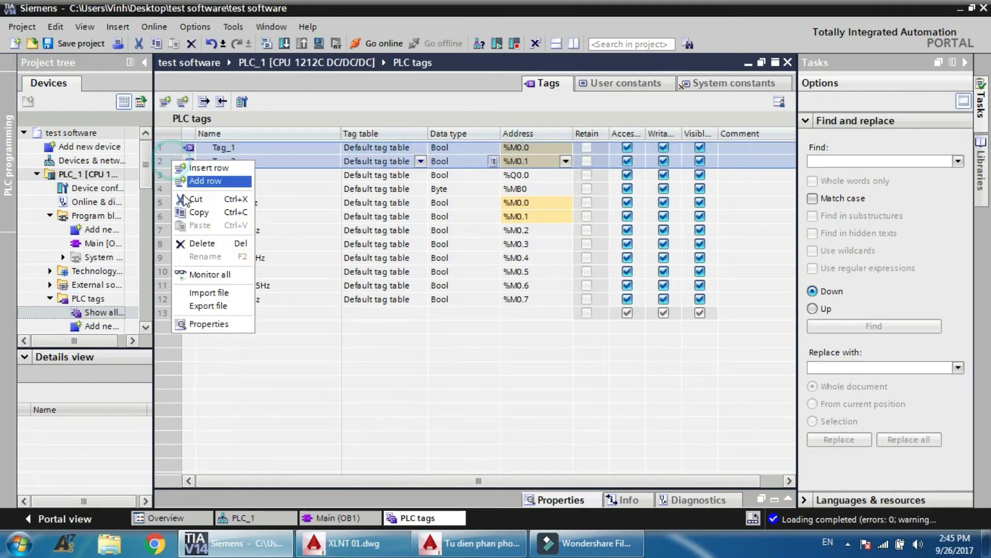
click(199, 243)
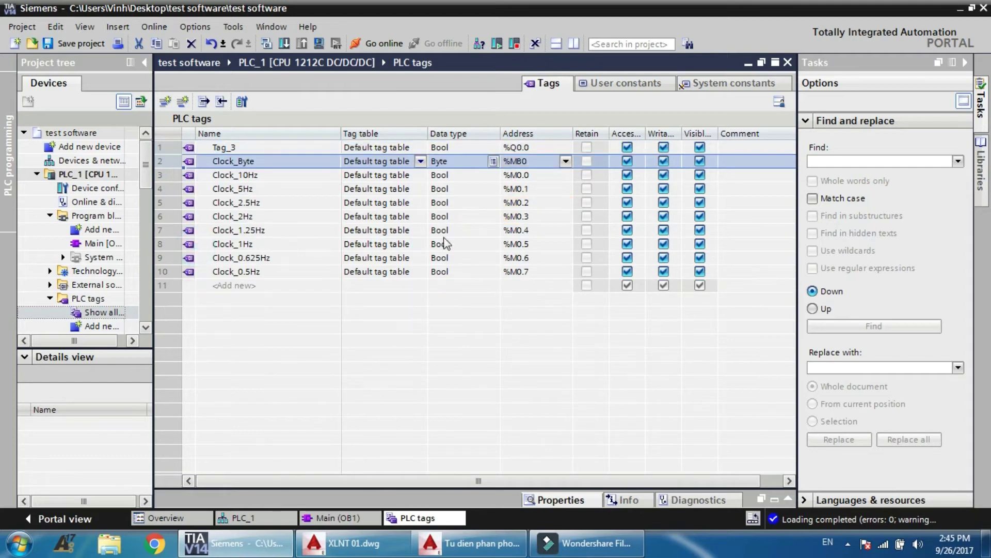
Return to Main (OB1), compile the block and collapse the compile results
click(333, 518)
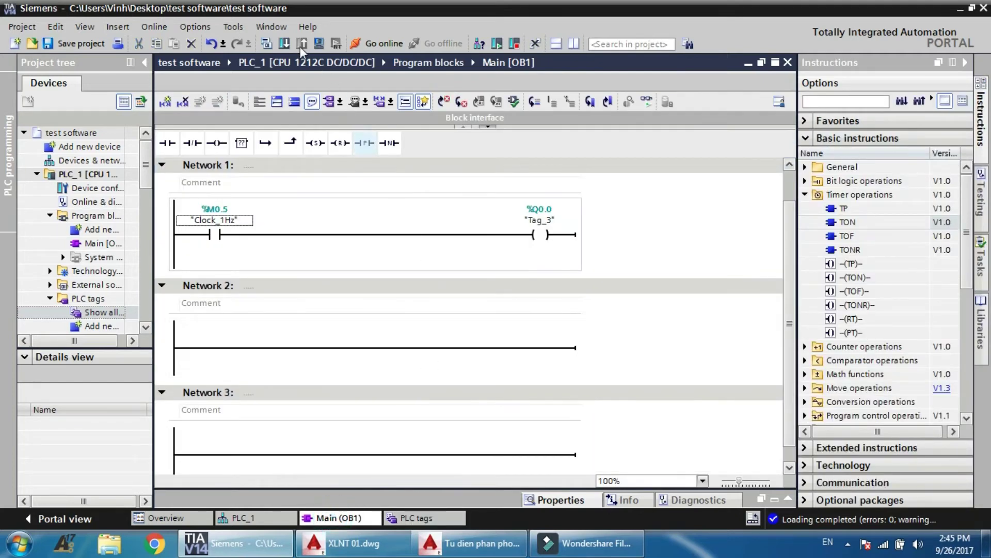
click(268, 43)
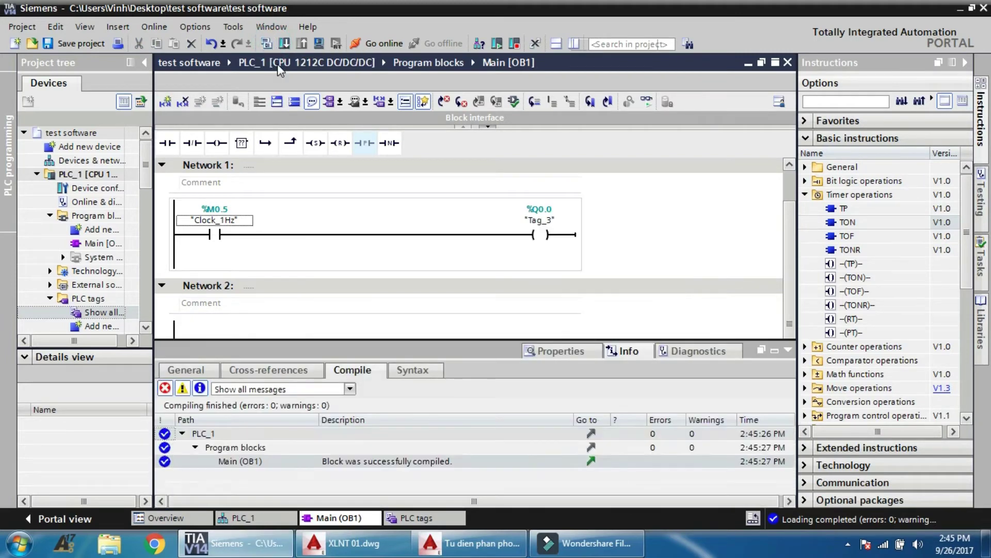
click(787, 351)
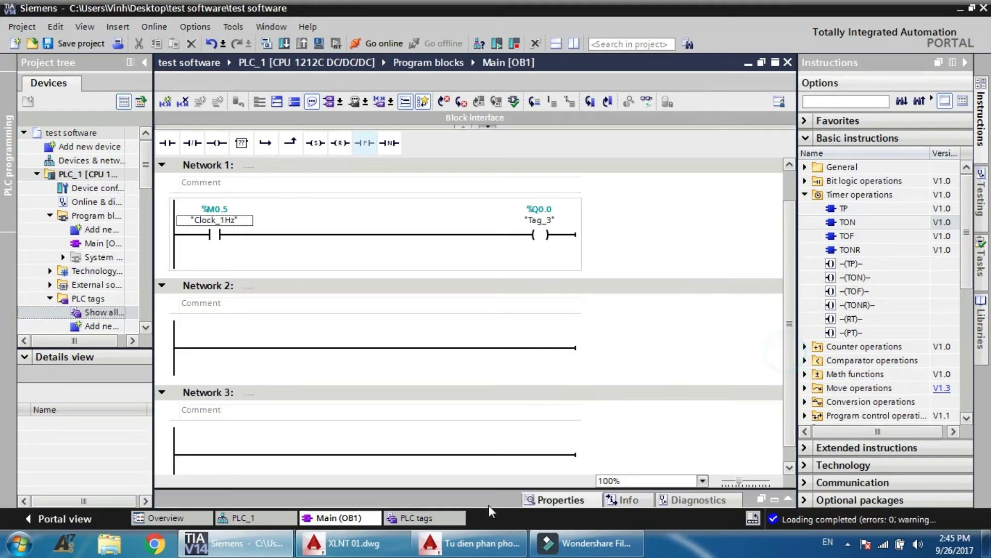
Download the changed hardware configuration from the device view to PLC_1 and finish the loading
click(255, 520)
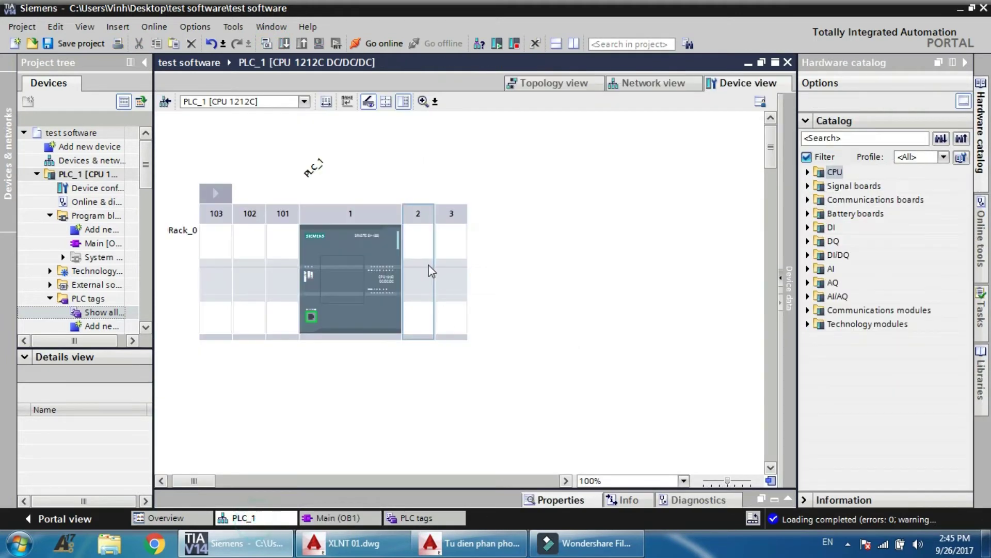
right_click(383, 240)
mouse_move(418, 374)
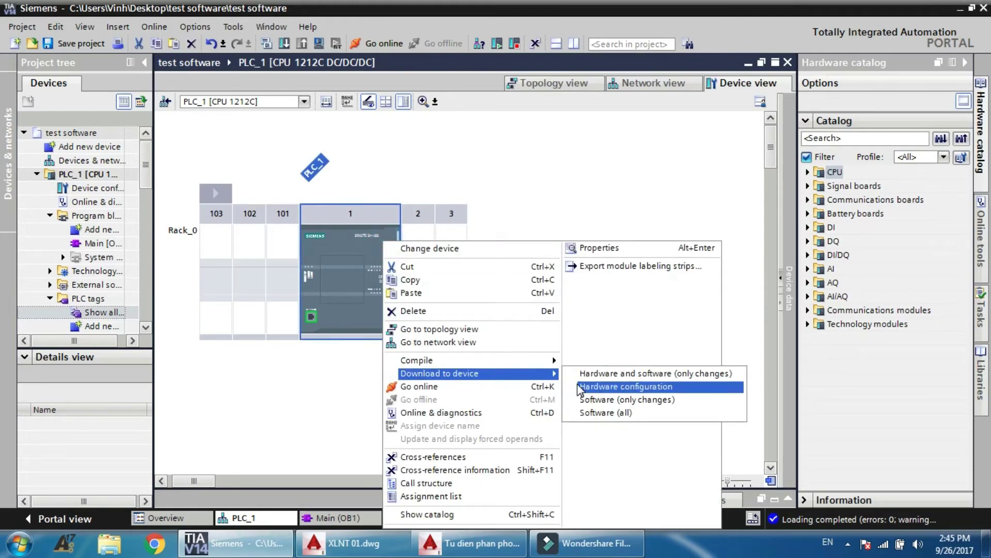
click(575, 384)
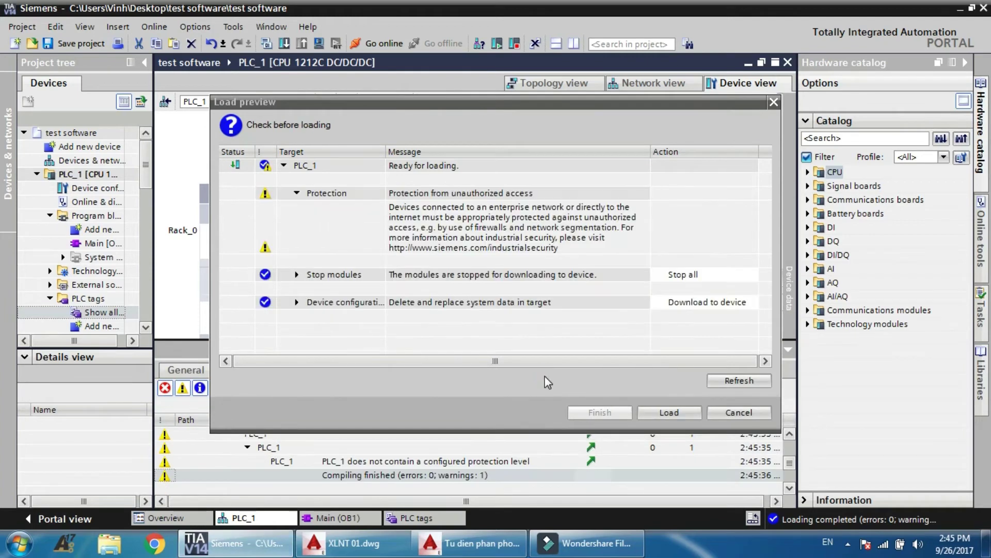
click(666, 412)
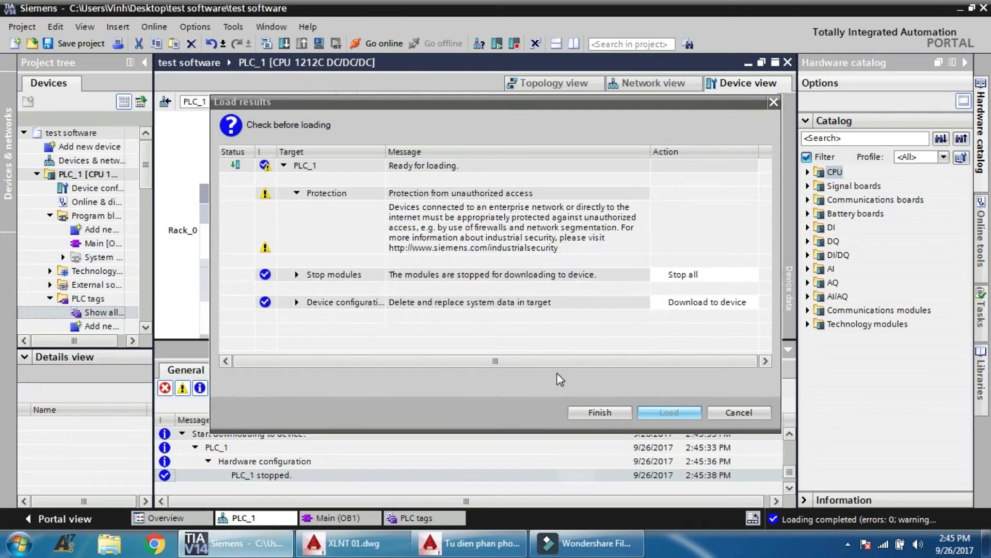
click(629, 411)
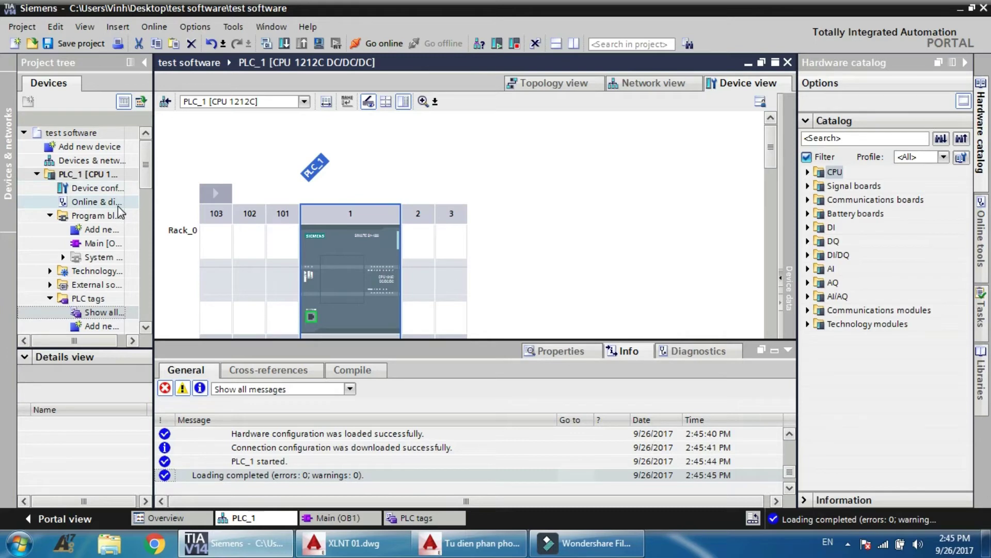
Download Main (OB1) to PLC_1 with the stop modules action set to Stop all, and finish the loading
click(105, 244)
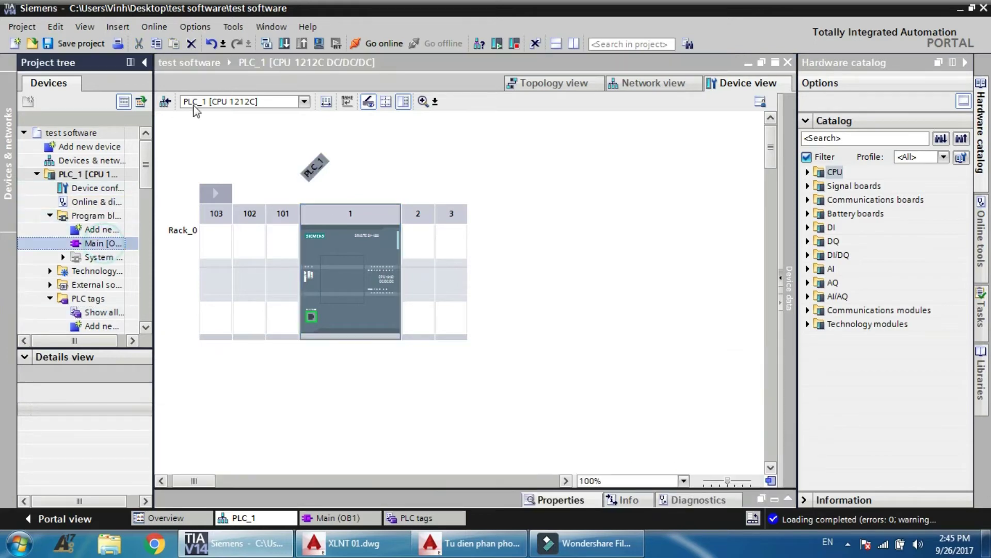
click(283, 45)
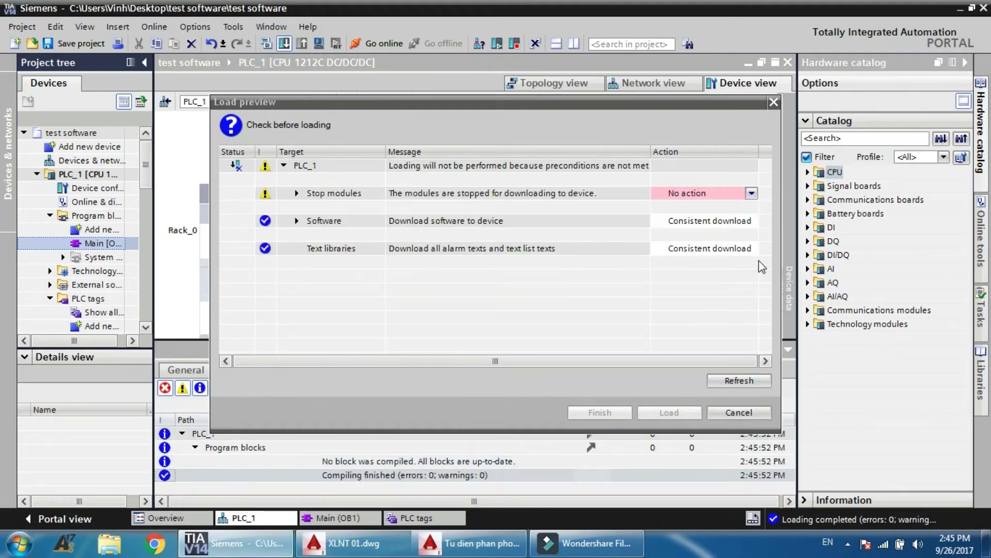
click(734, 195)
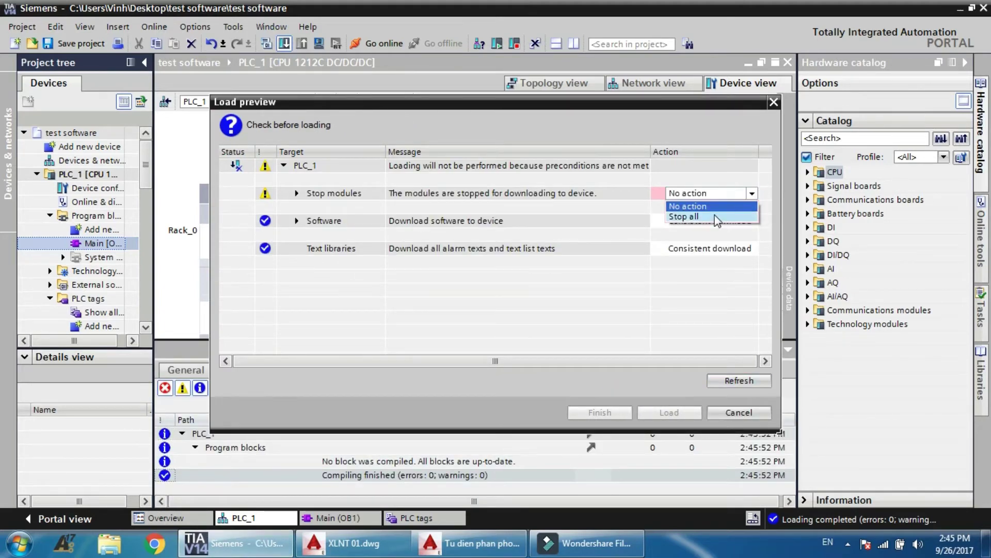
click(722, 216)
click(670, 413)
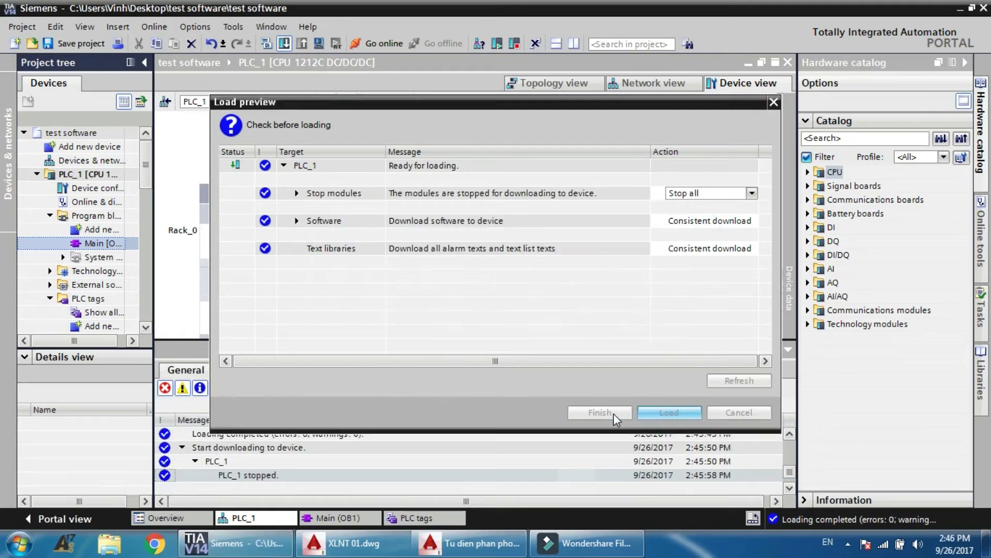
click(614, 413)
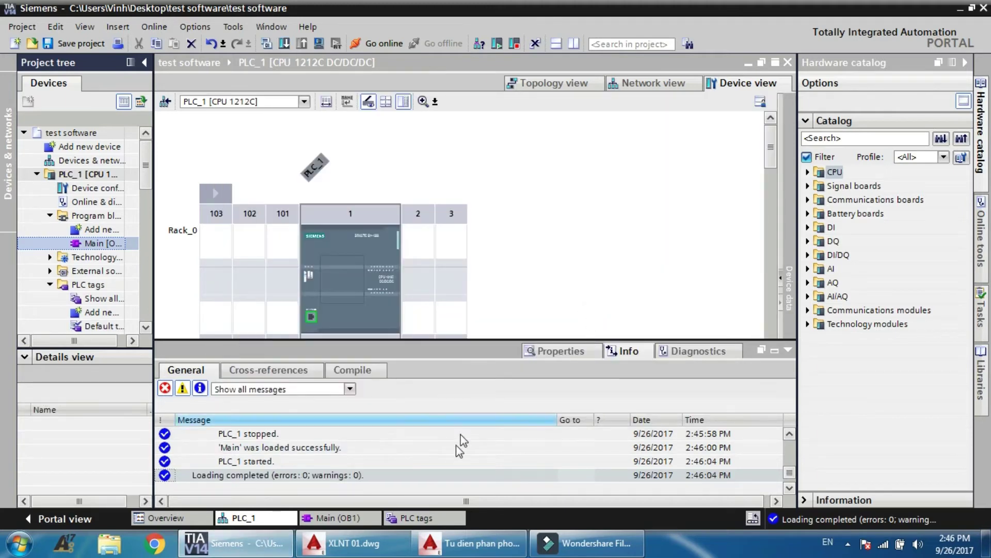
Open Main (OB1) and monitor the Clock_1Hz contact and the Q0.0 coil in Network 1 online
click(345, 518)
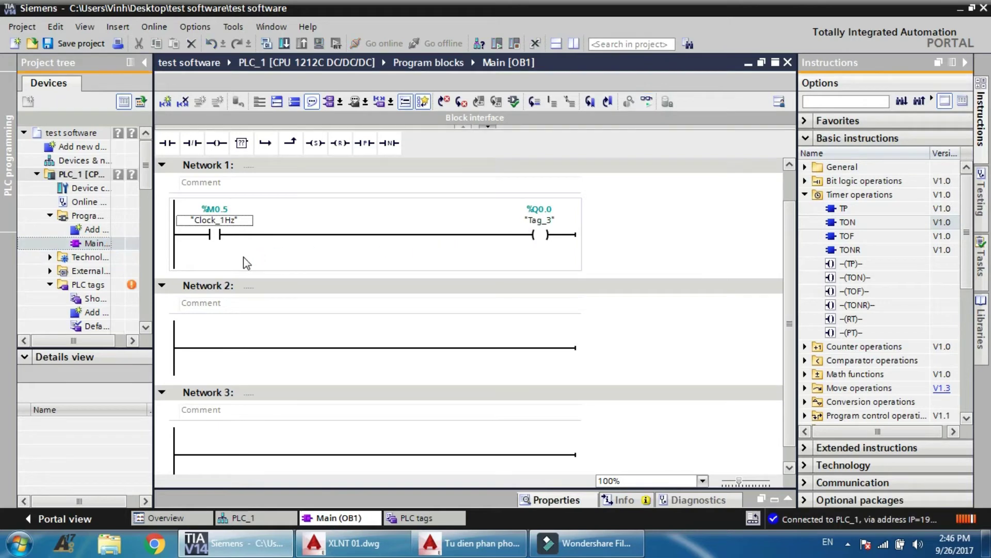
key(ctrl+t)
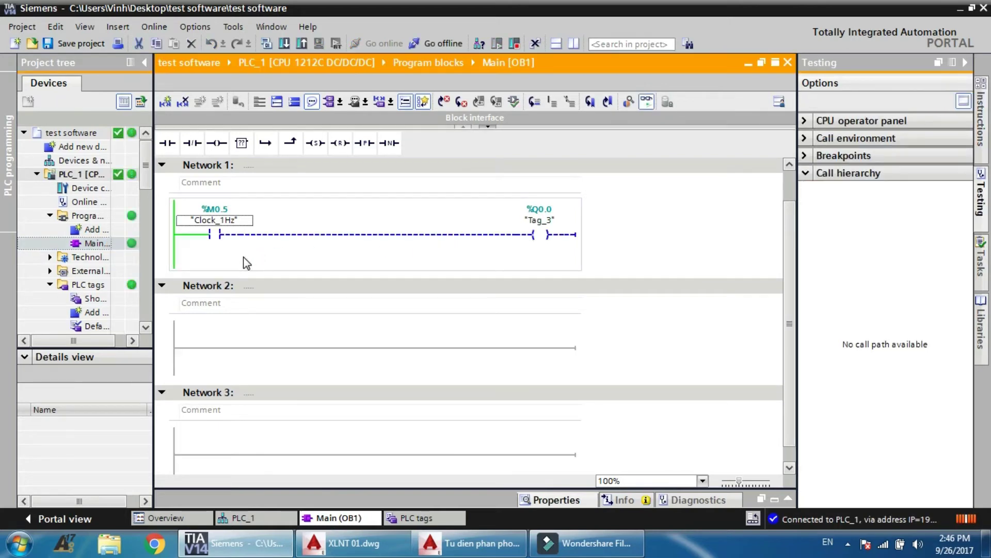
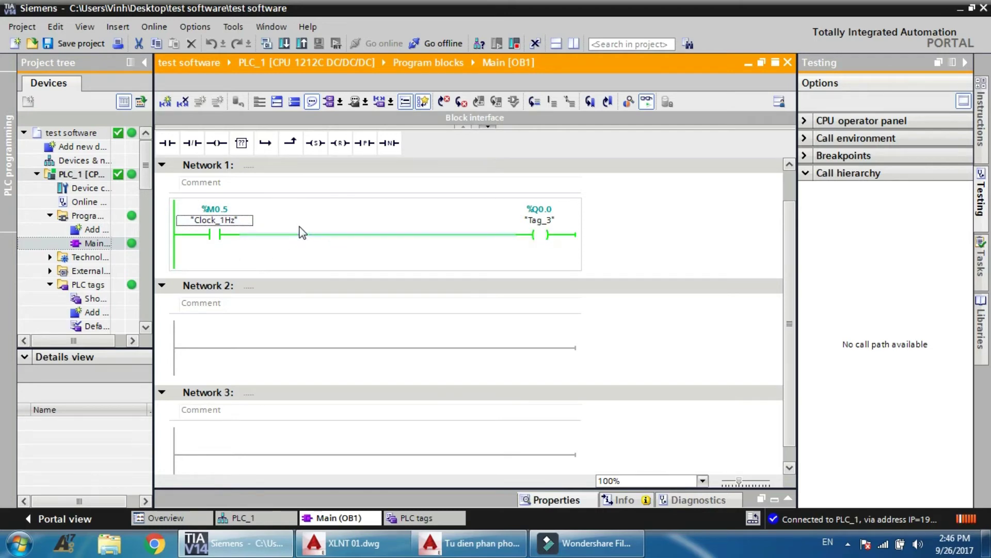
Expand the CPU operator controls and switch PLC_1 to STOP and back to RUN, confirming both mode changes
click(812, 122)
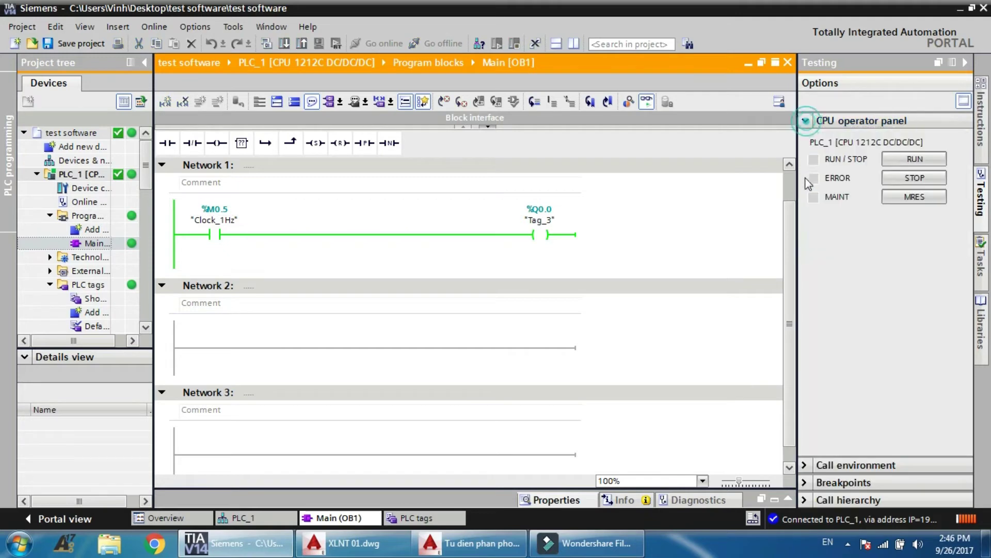
click(914, 178)
click(552, 296)
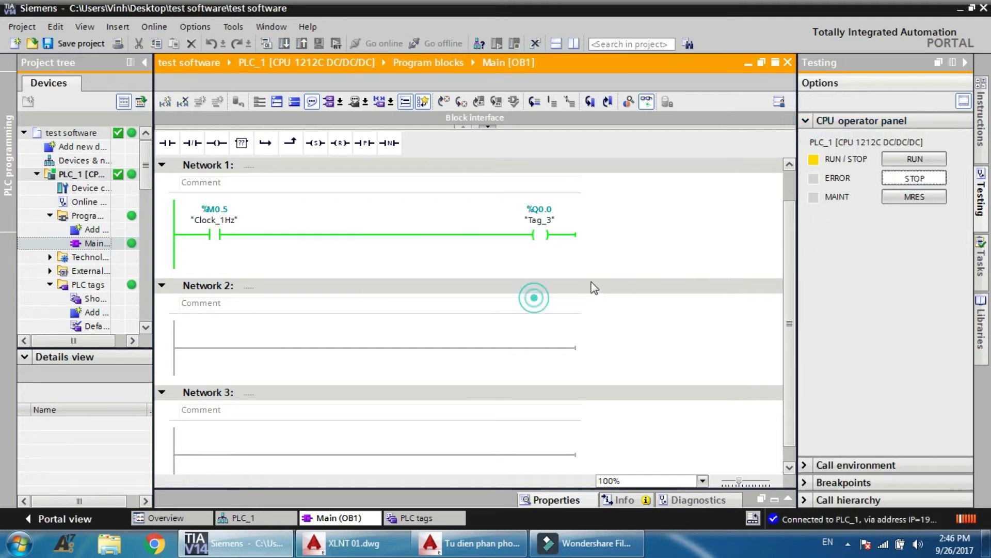
click(898, 164)
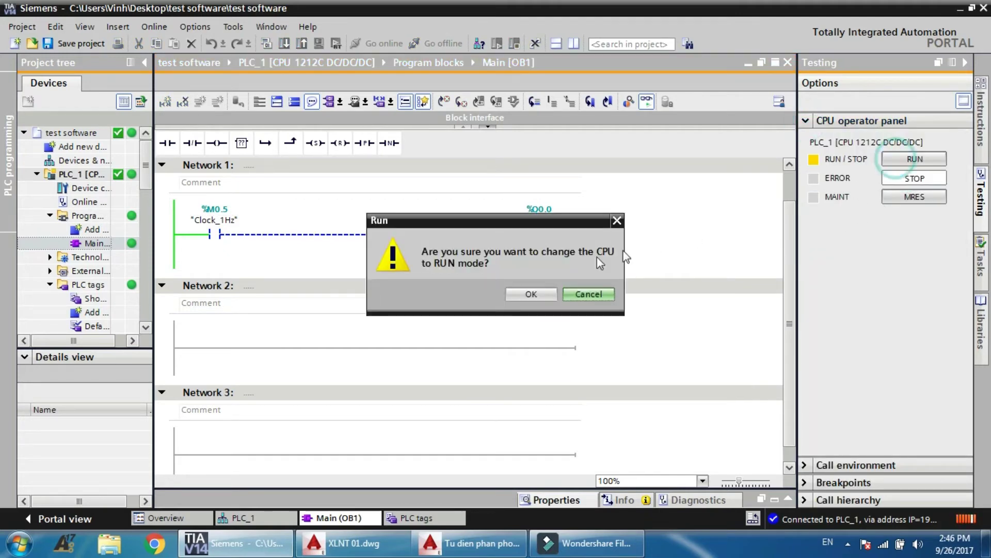
click(541, 293)
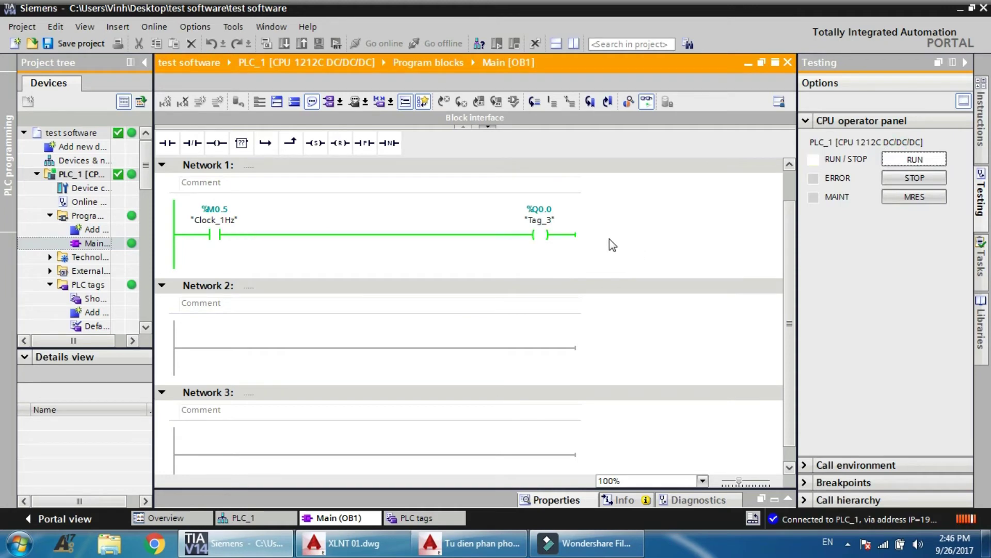
Open the online diagnostics of PLC_1, switch the CPU to STOP from there and return to Main (OB1)
double_click(84, 202)
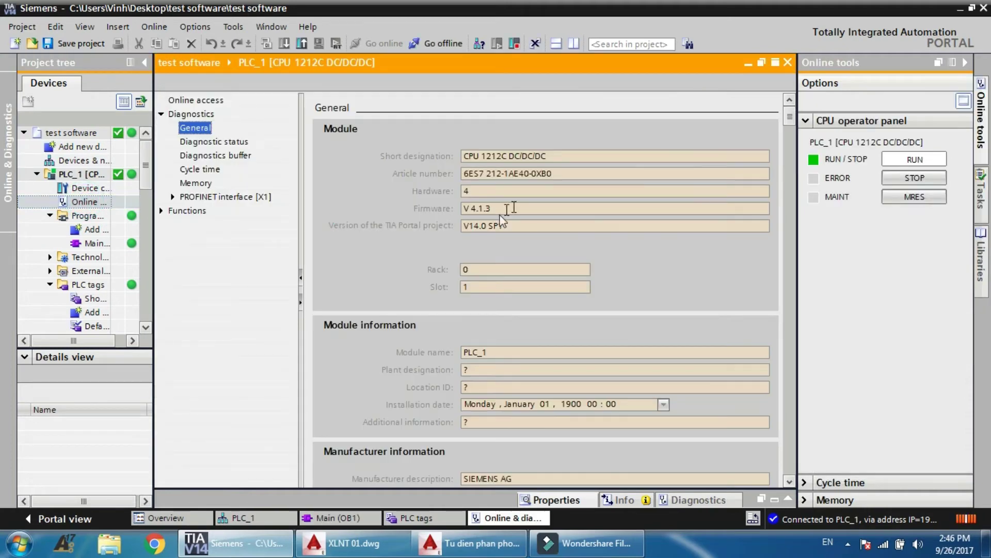
drag(301, 189, 272, 189)
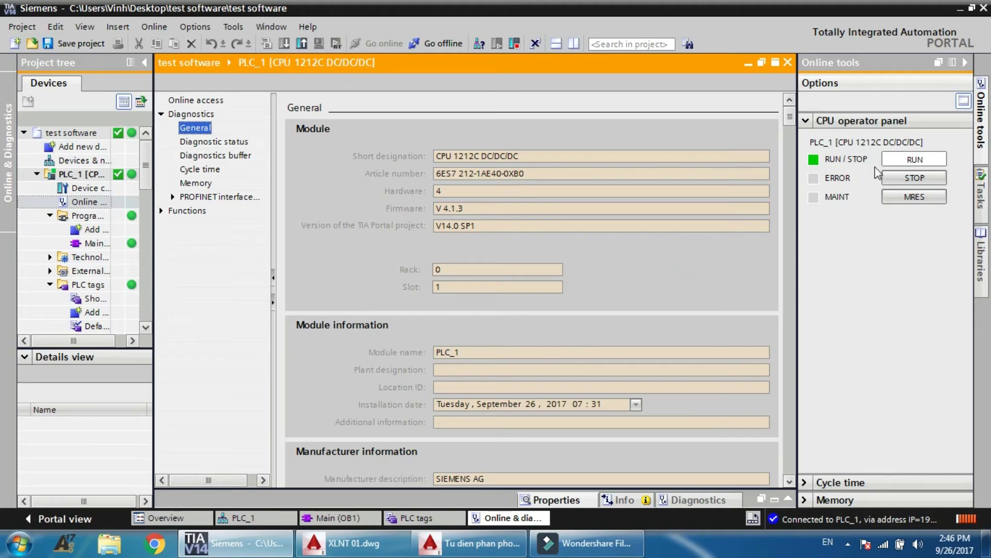
click(912, 178)
click(531, 294)
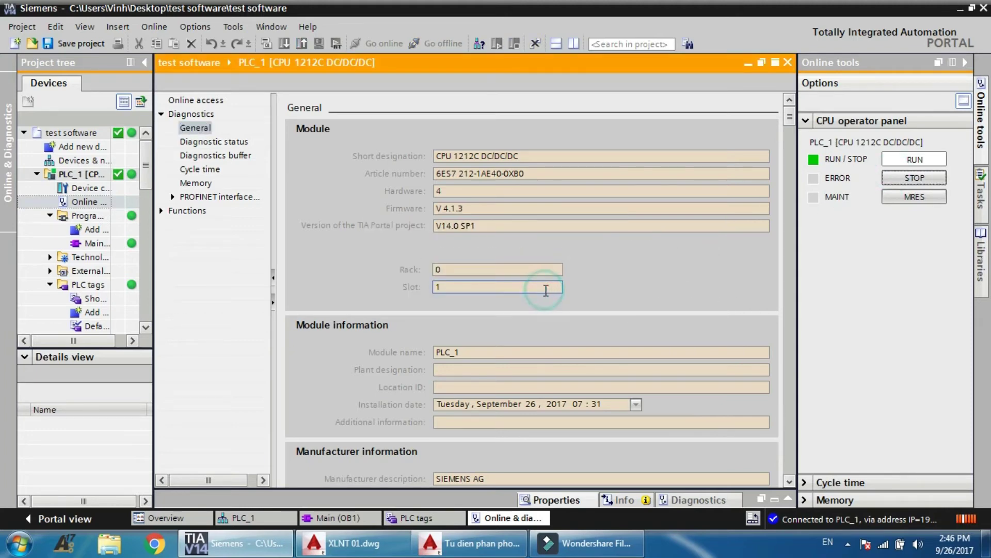
click(359, 514)
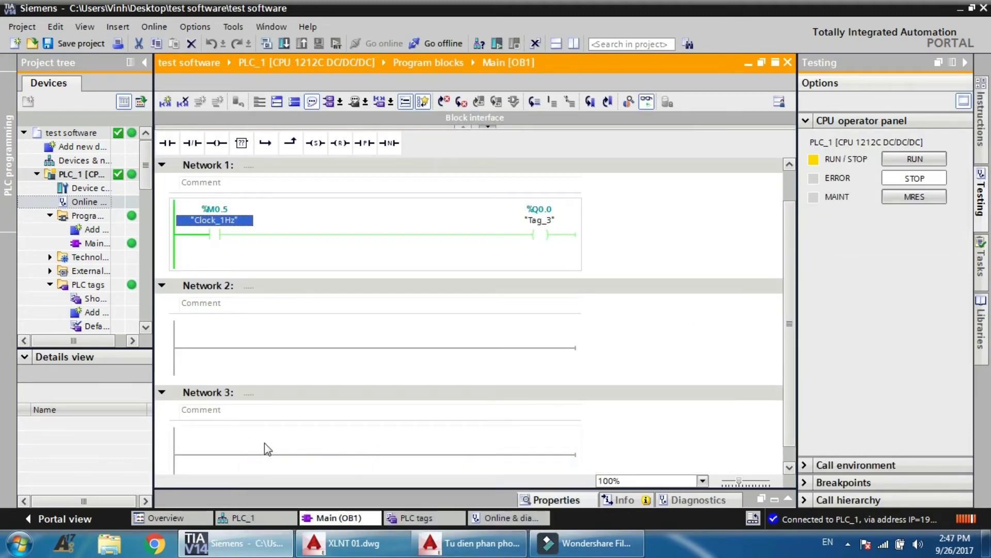
Switch to Windows Explorer and open the TIA Portal V14 project BAI 1 from the BAI 1 folder in Downloads
click(120, 537)
click(297, 281)
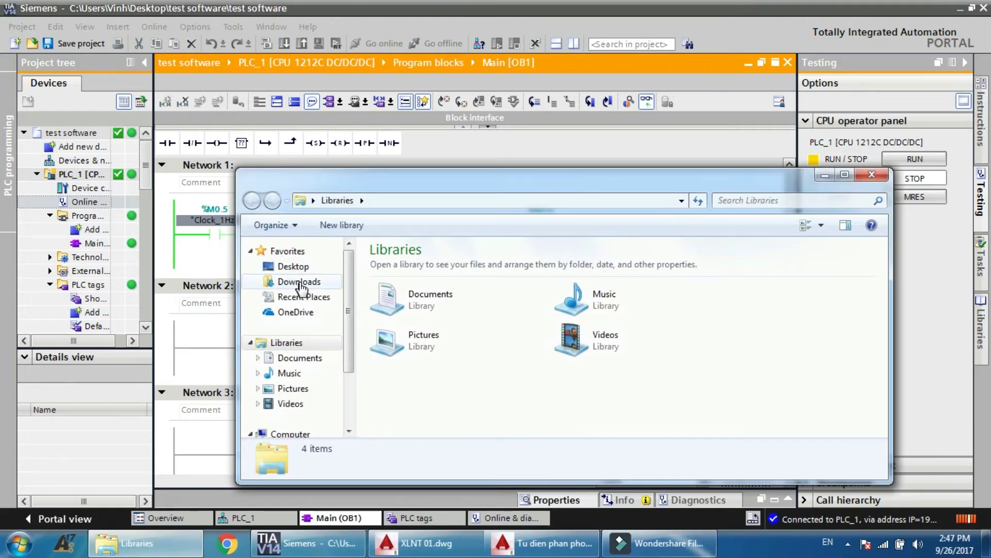
double_click(443, 283)
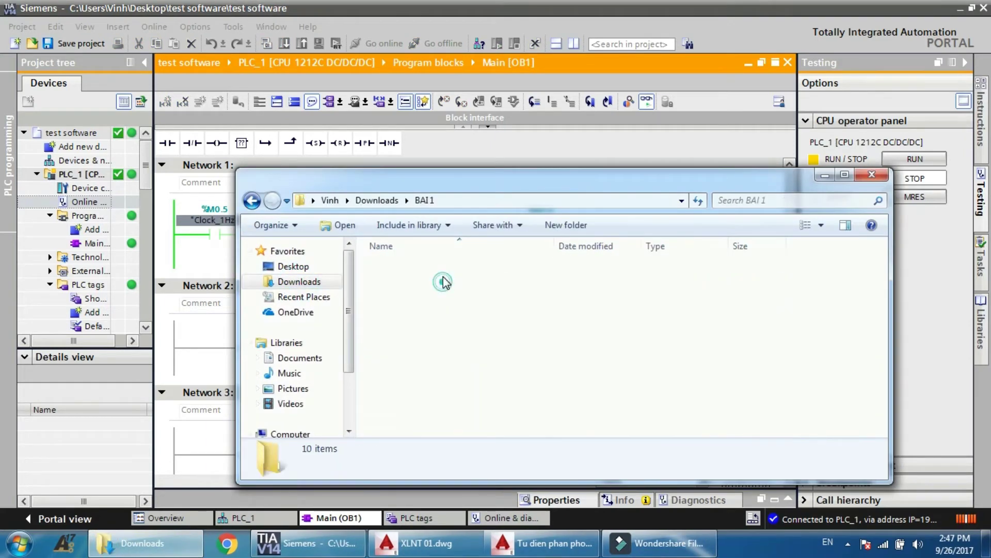
double_click(438, 389)
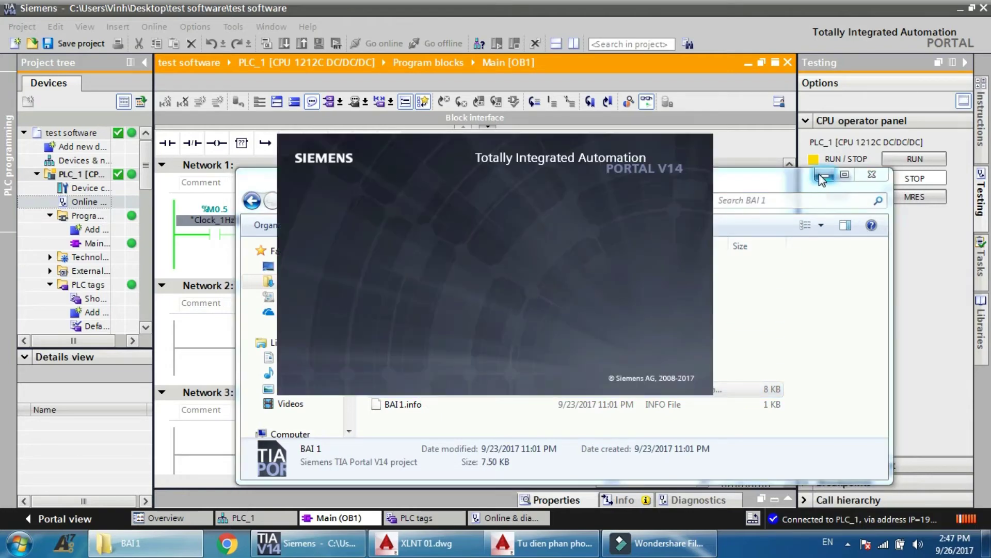
Minimize the folder window and show the opened BAI 1 project in the project view
click(822, 177)
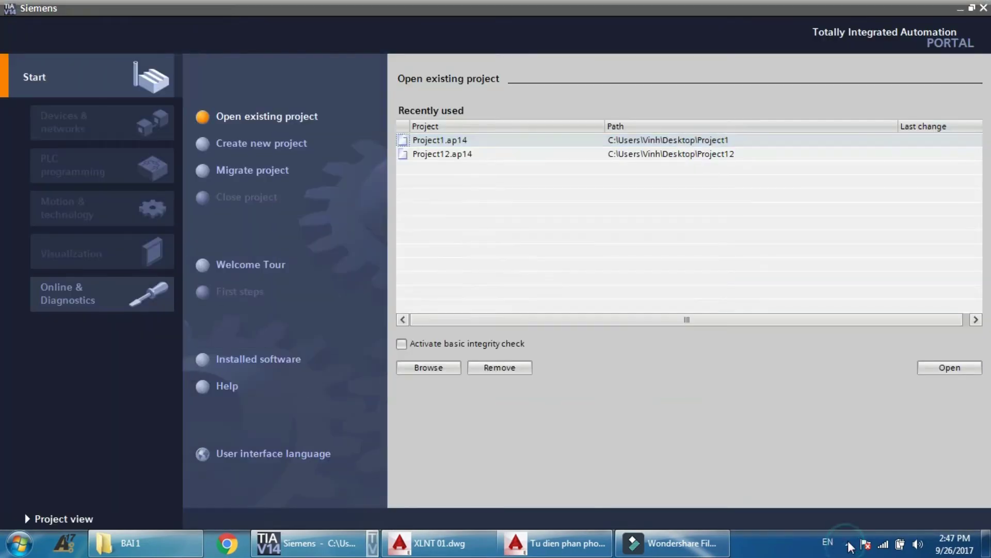
click(848, 546)
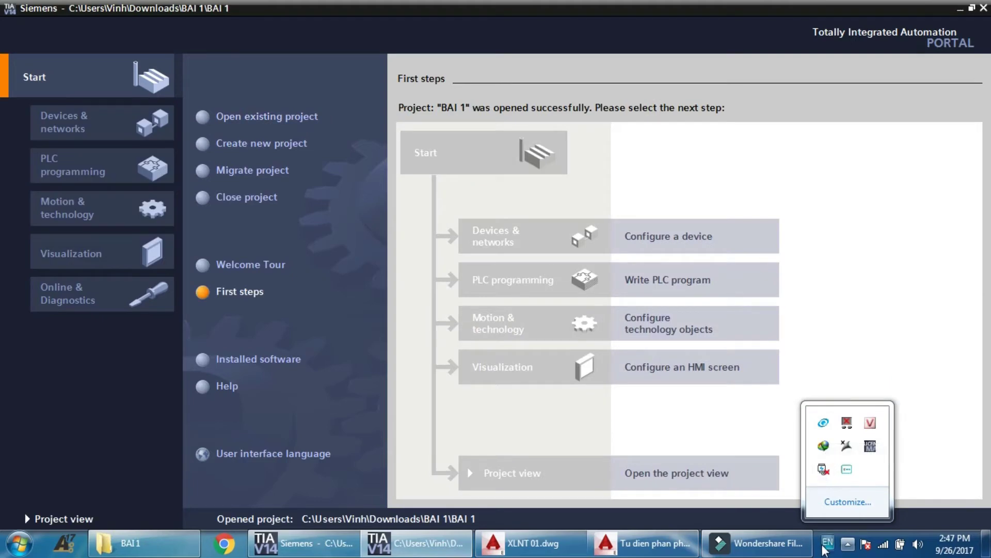
click(825, 545)
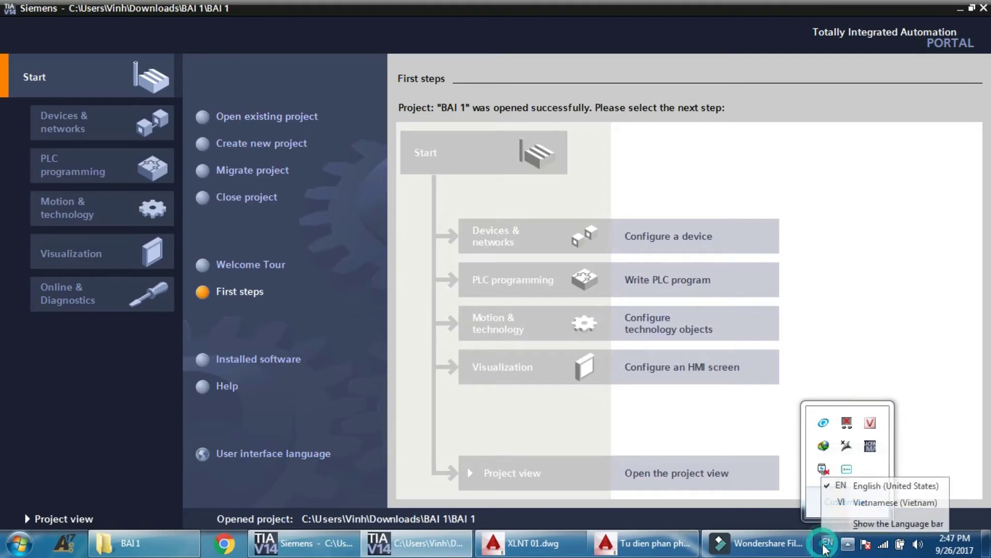
click(825, 543)
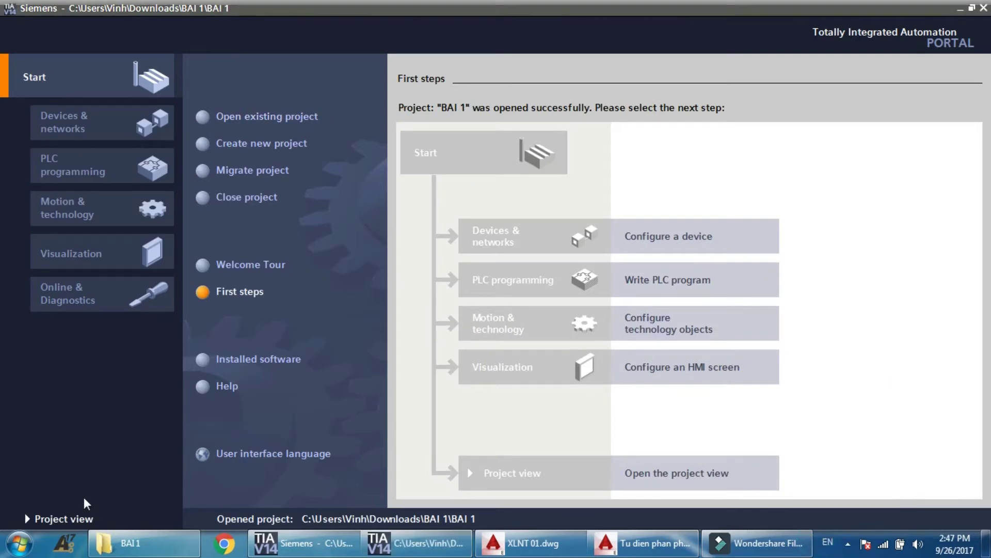
click(47, 519)
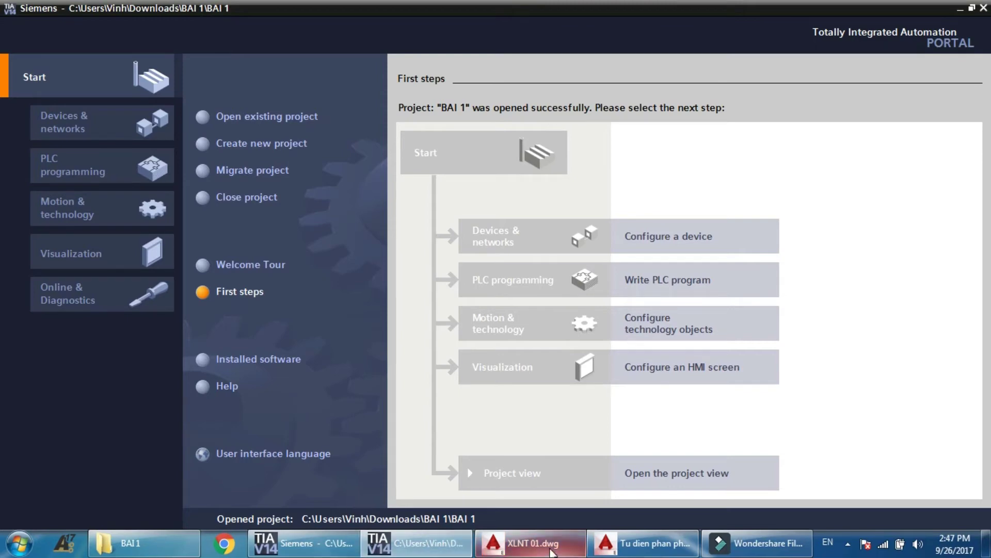
Switch to AutoCAD Electrical and examine the electrical panel sheets in XLNT 01.dwg
mouse_move(614, 548)
click(556, 500)
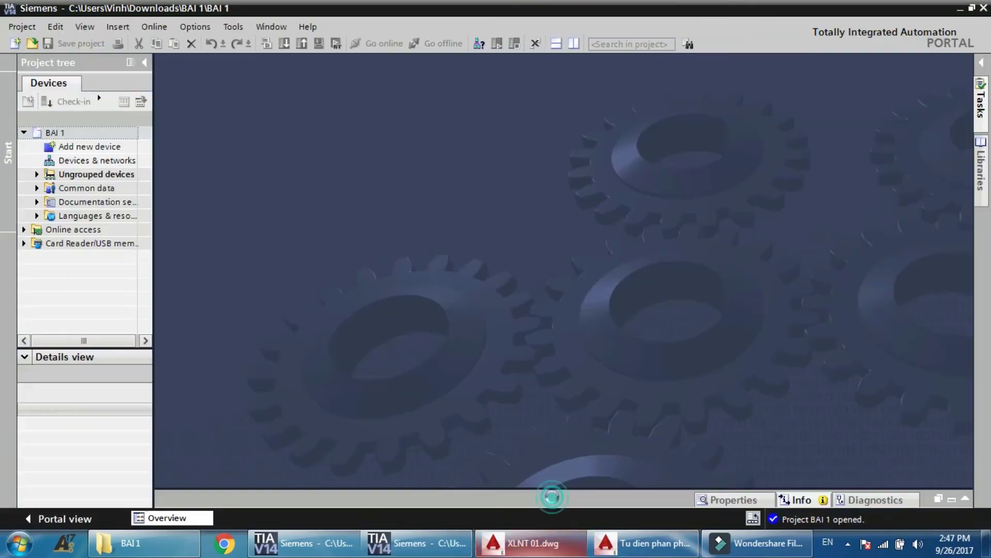
click(683, 5)
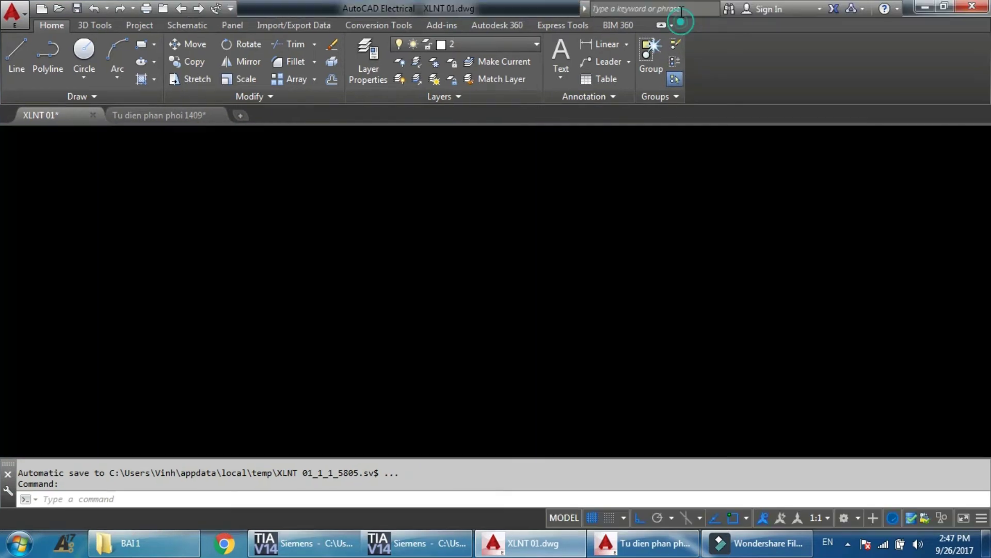
scroll(460, 289, down, 8)
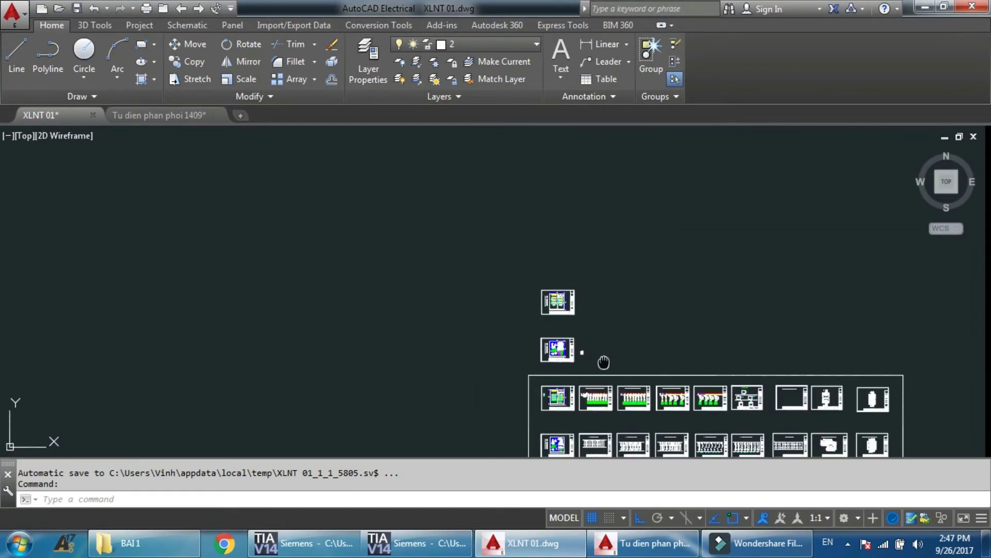
scroll(475, 232, up, 8)
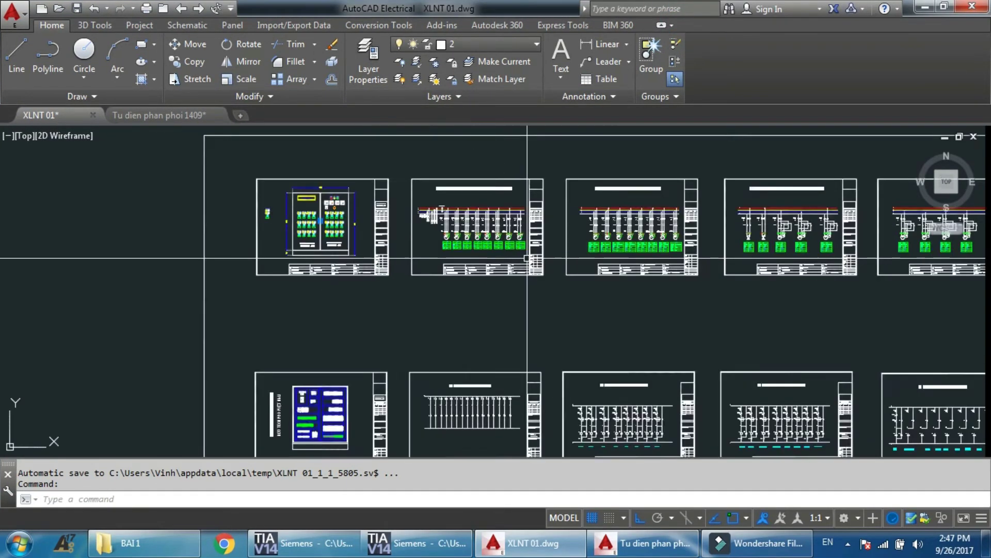
Return to the BAI 1 project in TIA Portal, check its Ungrouped devices for content, and minimize the project window
mouse_move(327, 550)
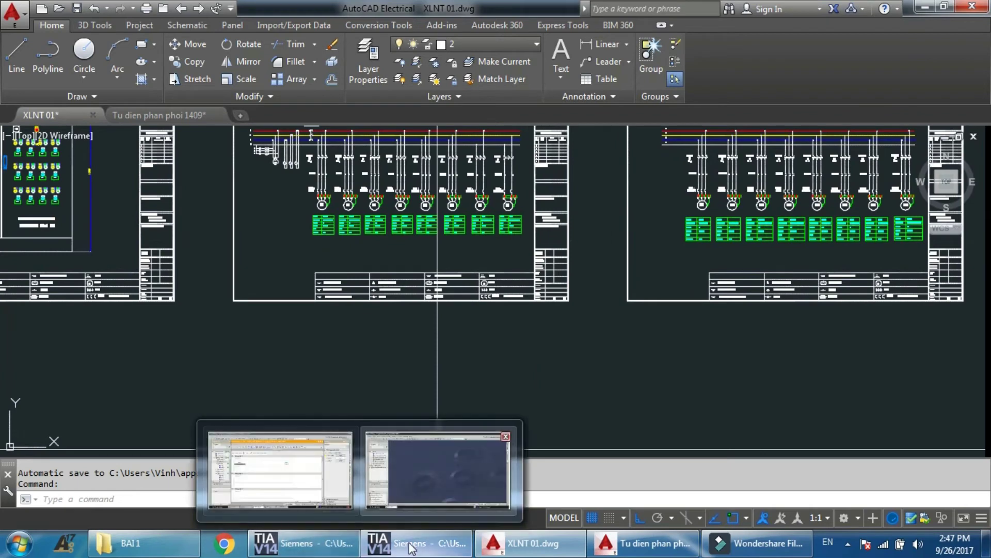
click(416, 479)
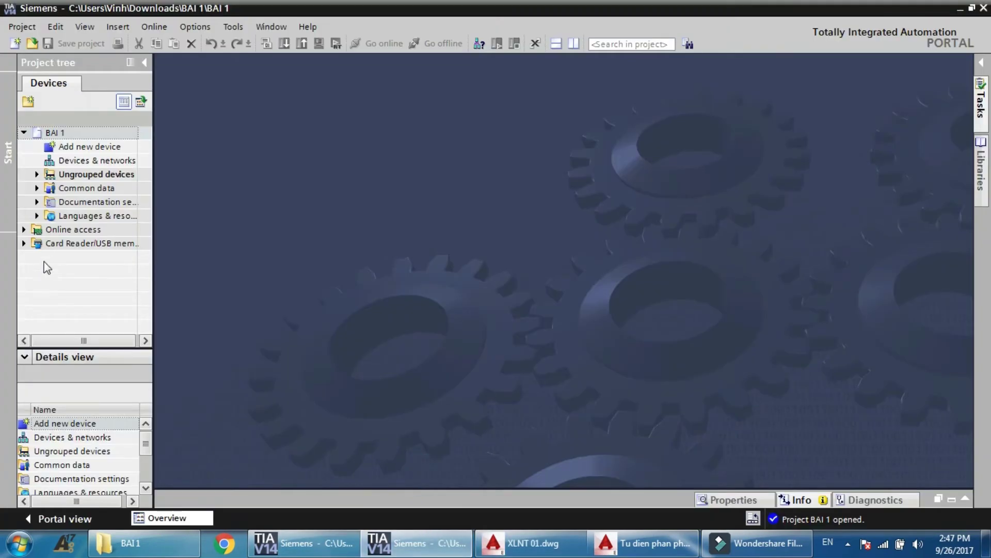
click(37, 174)
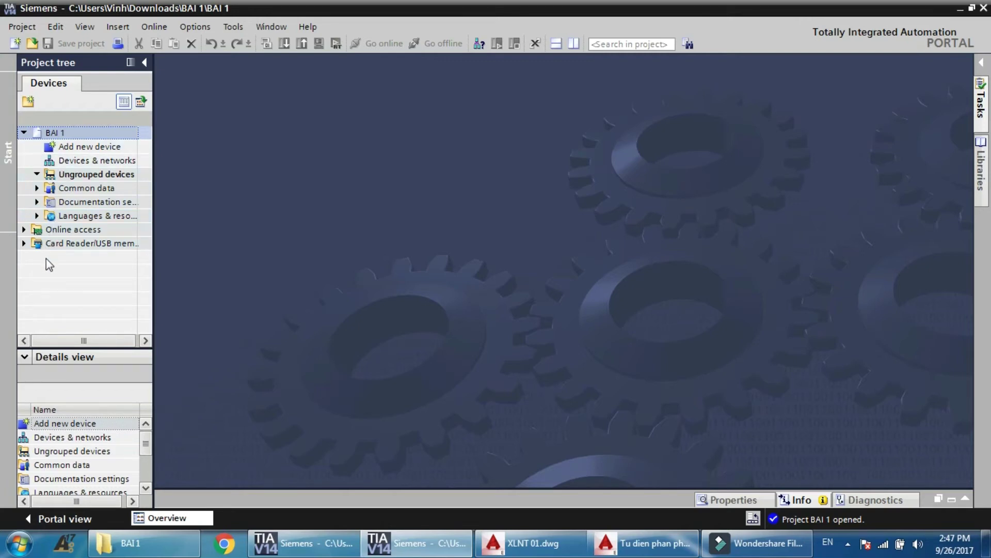
mouse_move(148, 449)
mouse_down()
mouse_move(150, 474)
mouse_move(153, 454)
mouse_up()
click(37, 175)
click(959, 9)
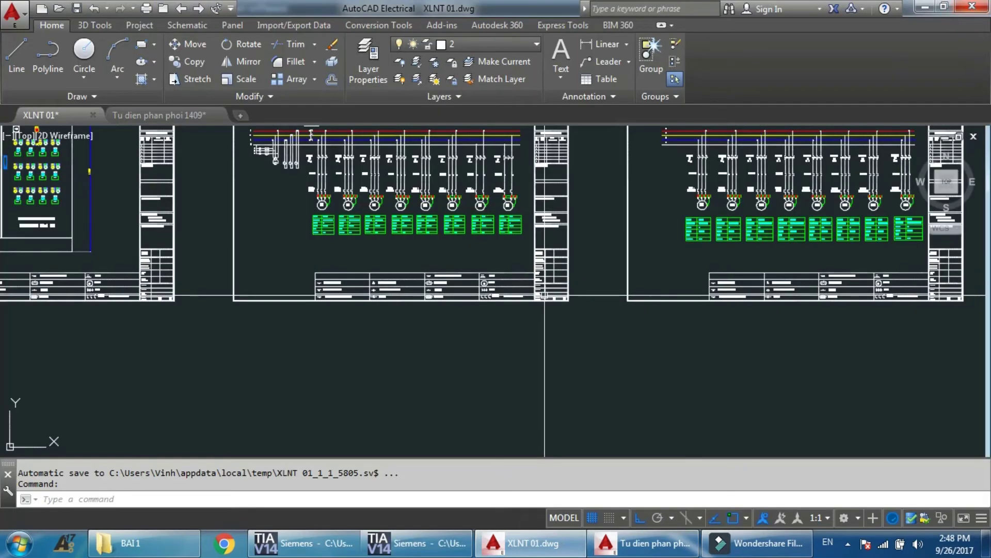
Browse in File Explorer to the AUTOMATION PROJECT folder under D:\WORK\MY WORK and check its 2017 subfolder
click(145, 543)
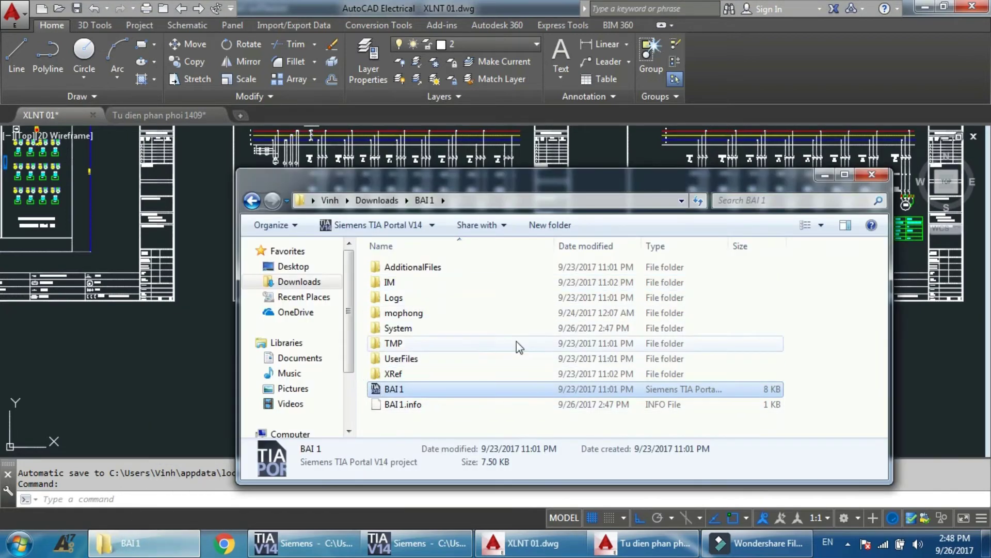
scroll(336, 342, down, 2)
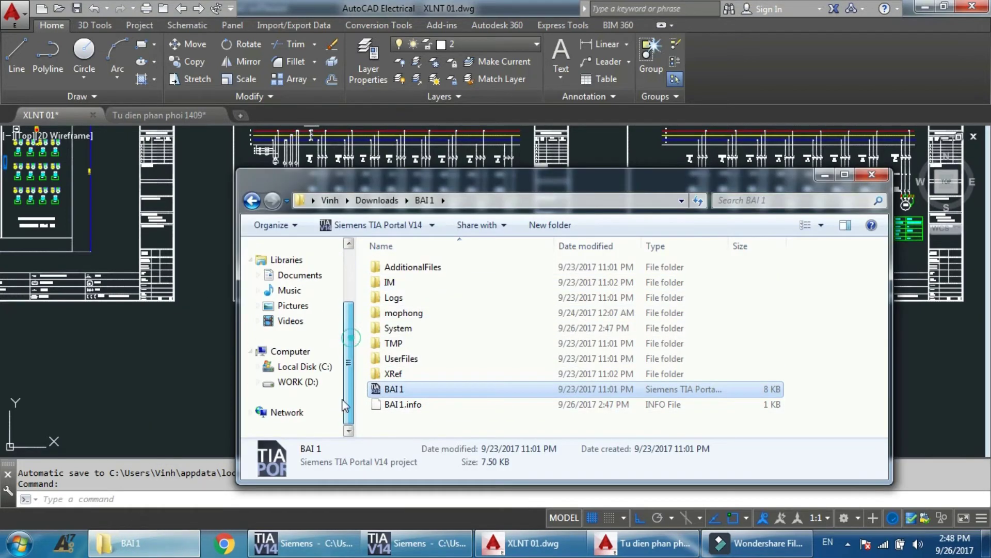
click(310, 383)
double_click(429, 343)
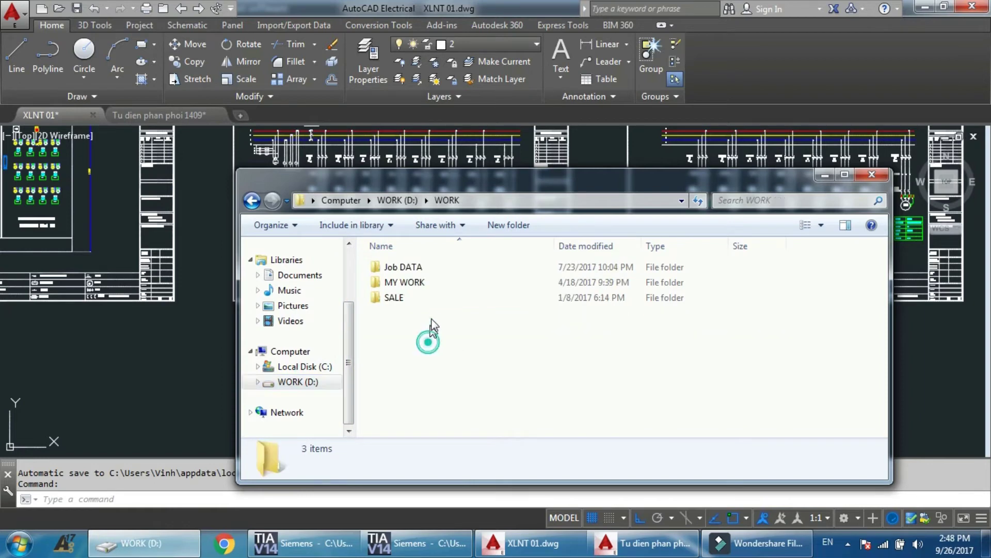
double_click(439, 284)
double_click(441, 283)
double_click(442, 292)
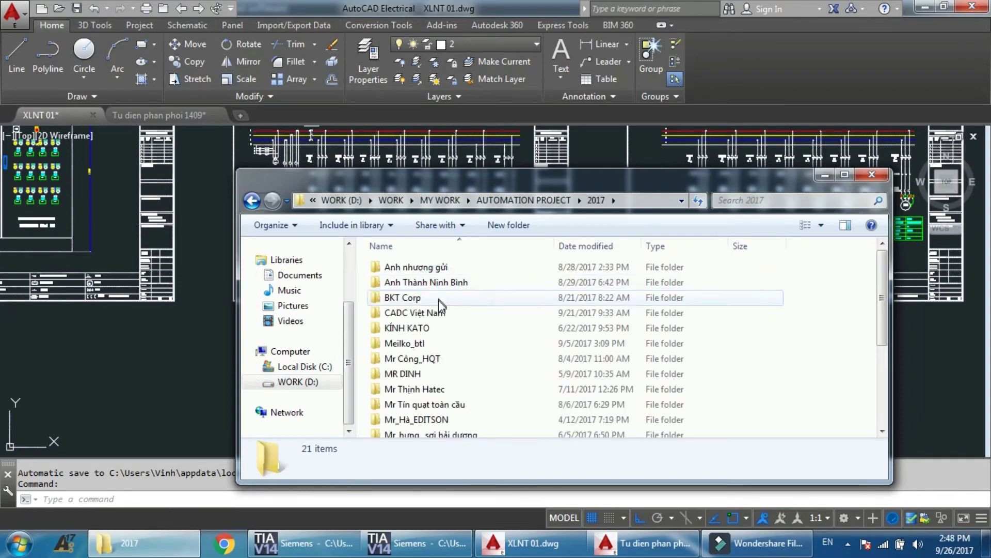
key(BackSpace)
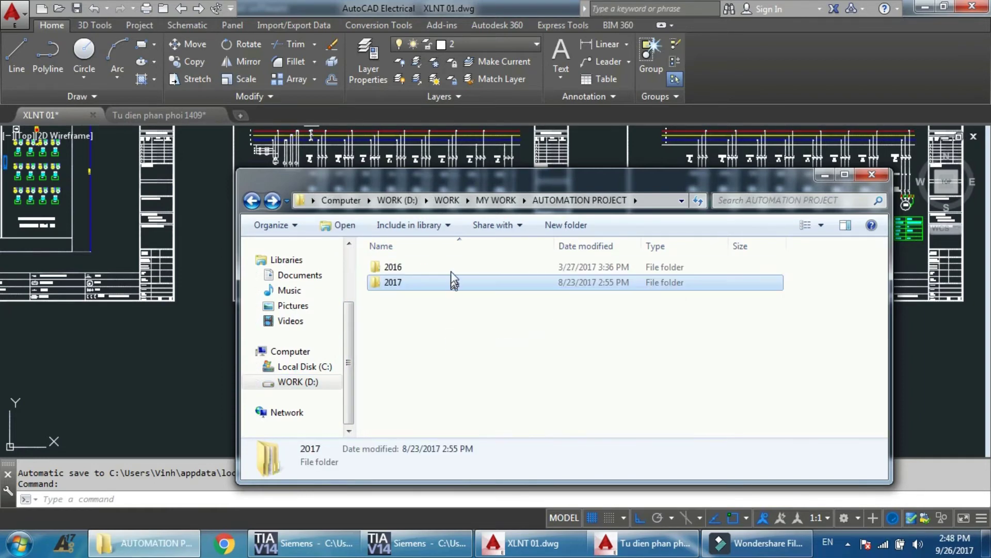
Look through the 2016 project folders and open MINH PHƯƠNG COMPANY
double_click(450, 264)
scroll(469, 356, down, 1)
scroll(470, 393, down, 2)
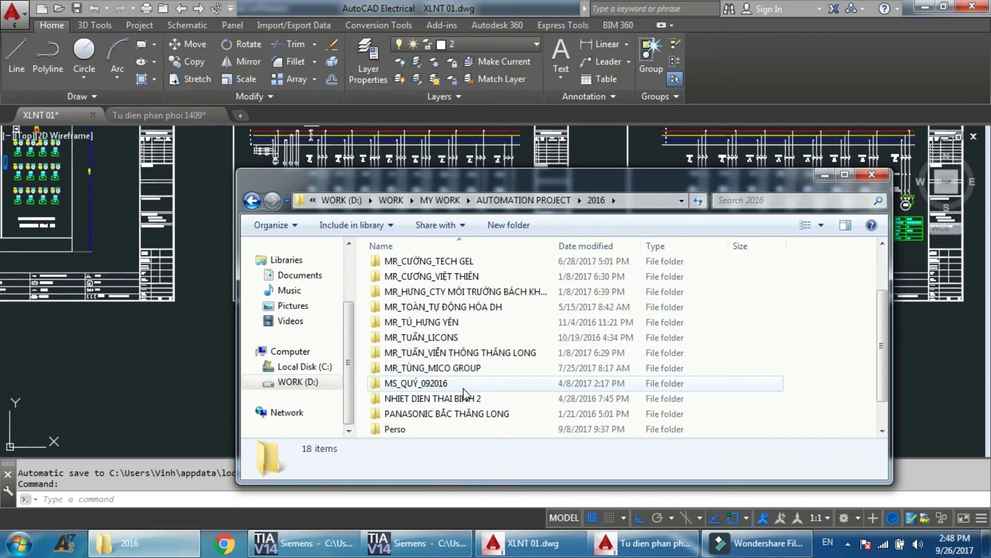
scroll(462, 421, up, 3)
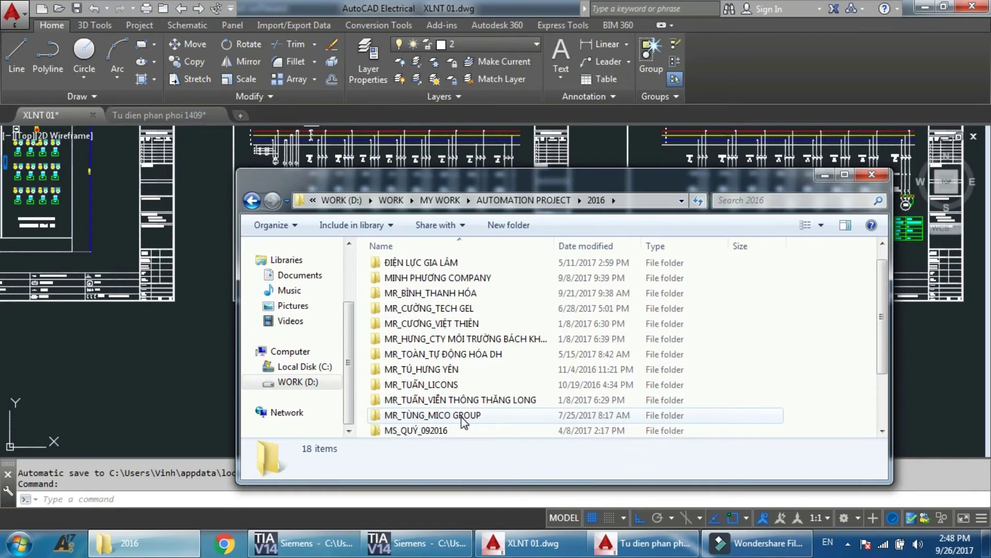
double_click(457, 300)
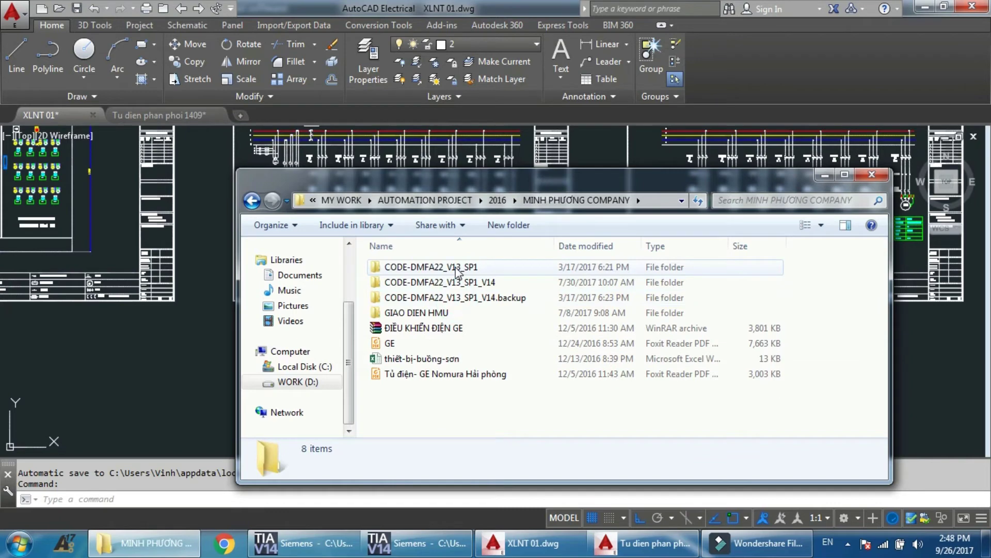
Open the GIAO DIEN HMI_V14_1 project file from its folder inside GIAO DIEN HMU
double_click(458, 283)
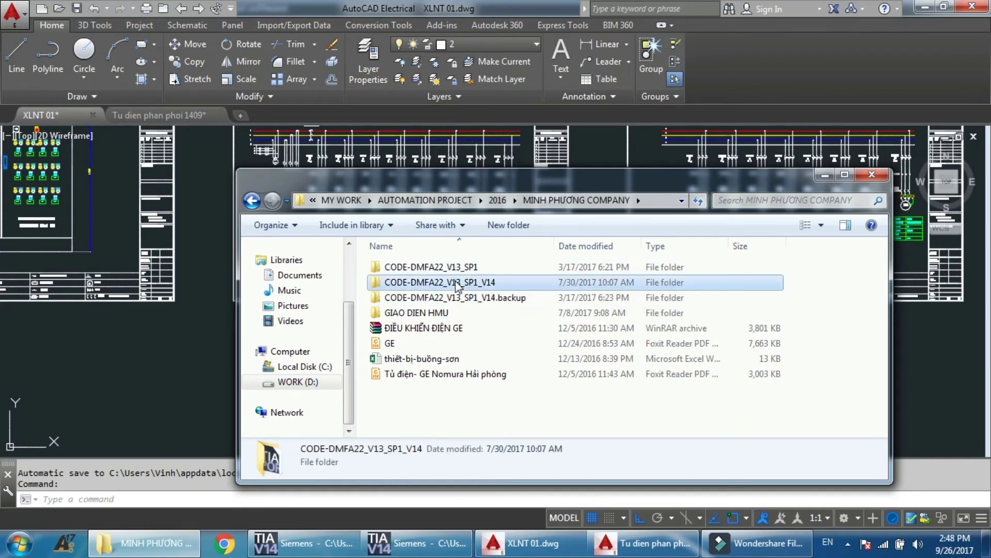
key(BackSpace)
double_click(459, 312)
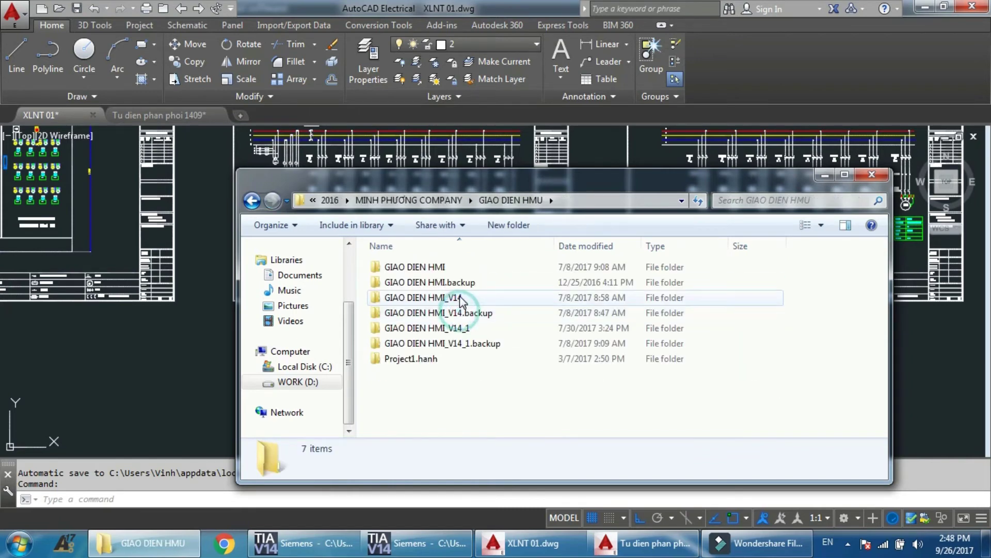
double_click(461, 330)
double_click(458, 374)
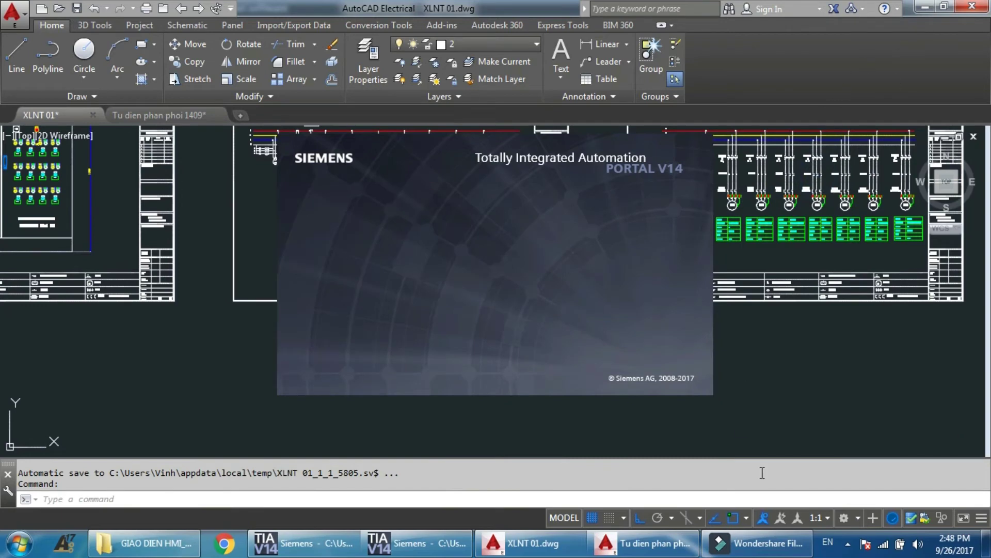
right_click(821, 553)
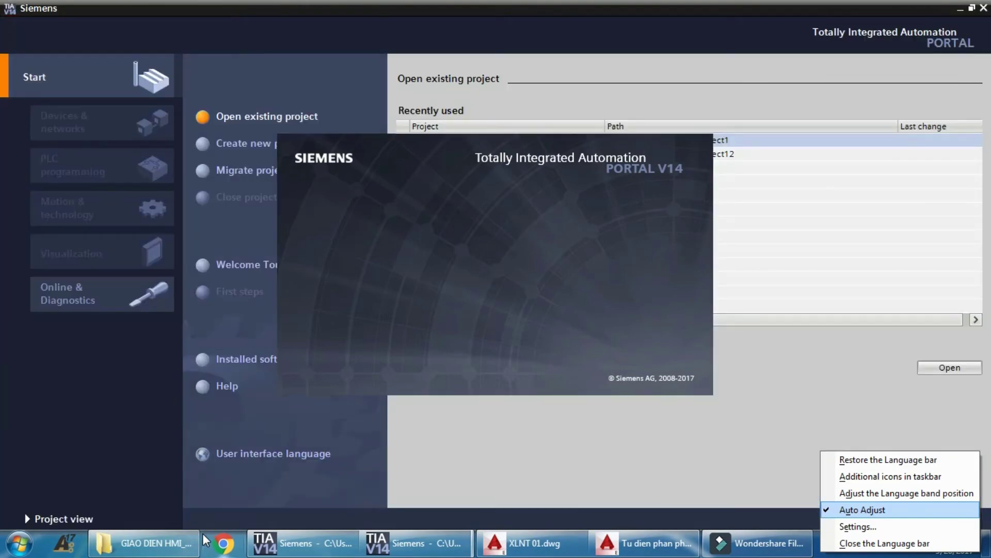
click(200, 534)
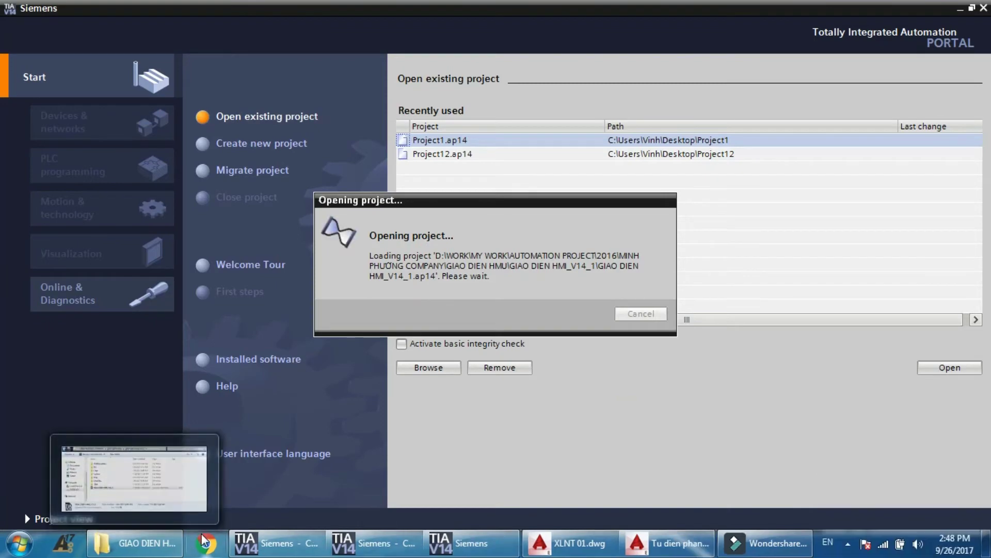
right_click(823, 552)
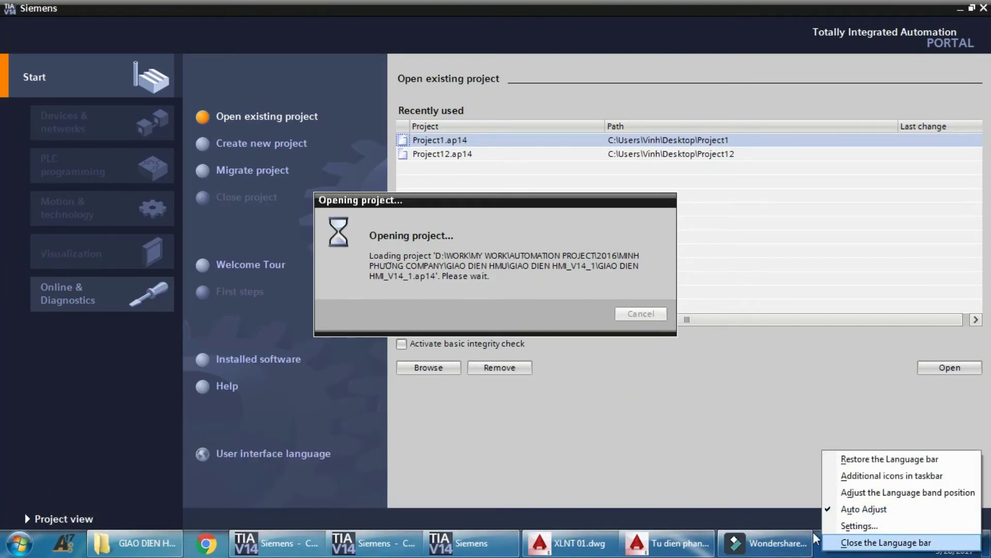
click(816, 532)
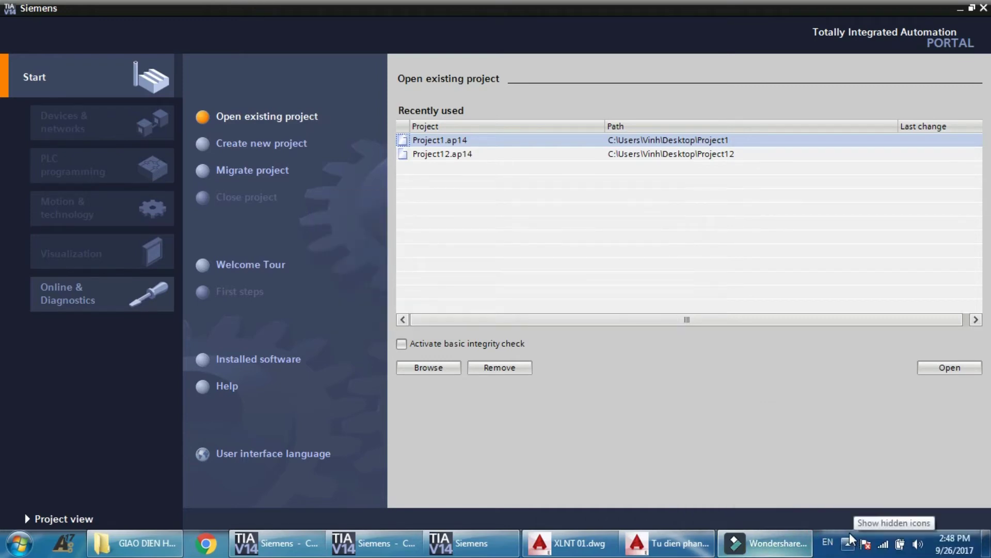
right_click(840, 533)
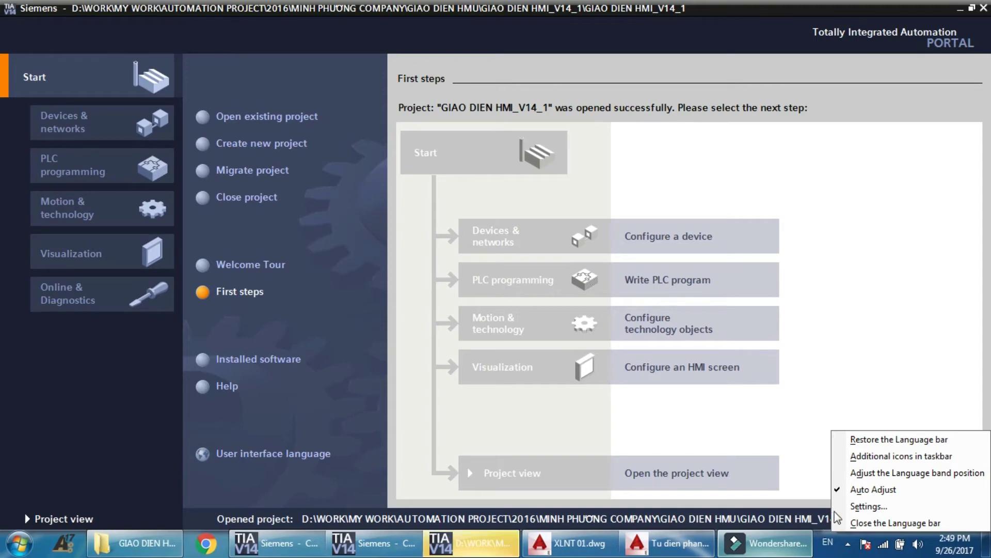
right_click(826, 545)
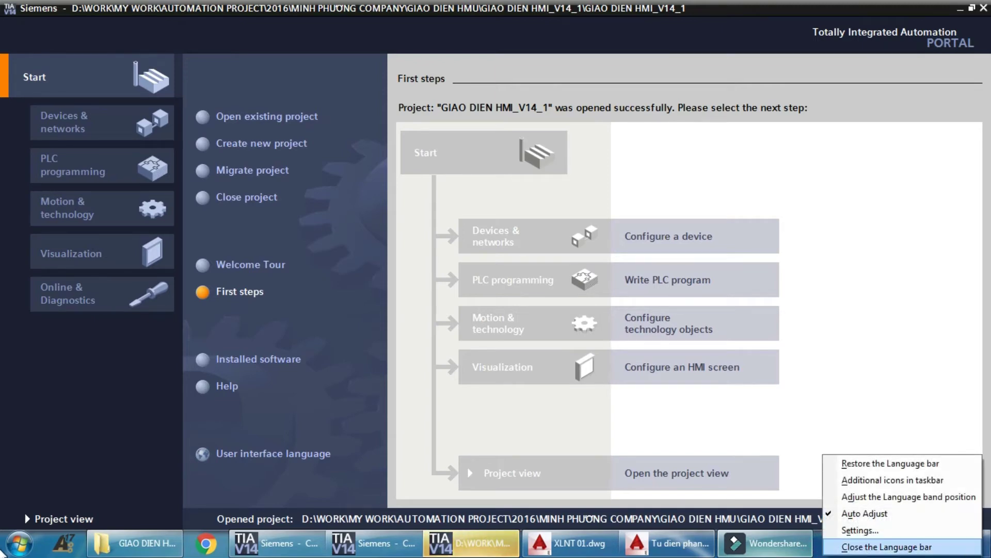
Examine the computer's CPU and memory usage in Windows Task Manager and close it
mouse_move(986, 550)
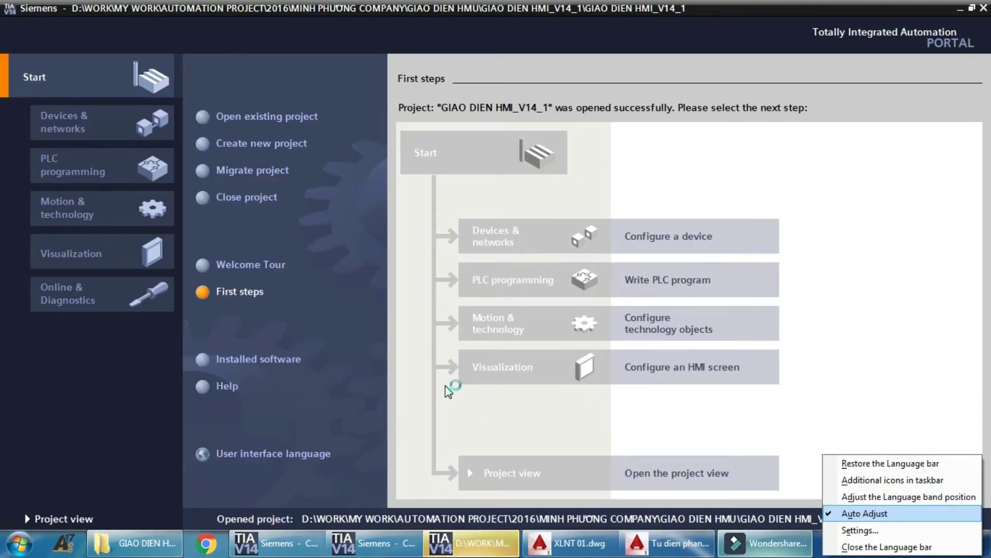
click(445, 386)
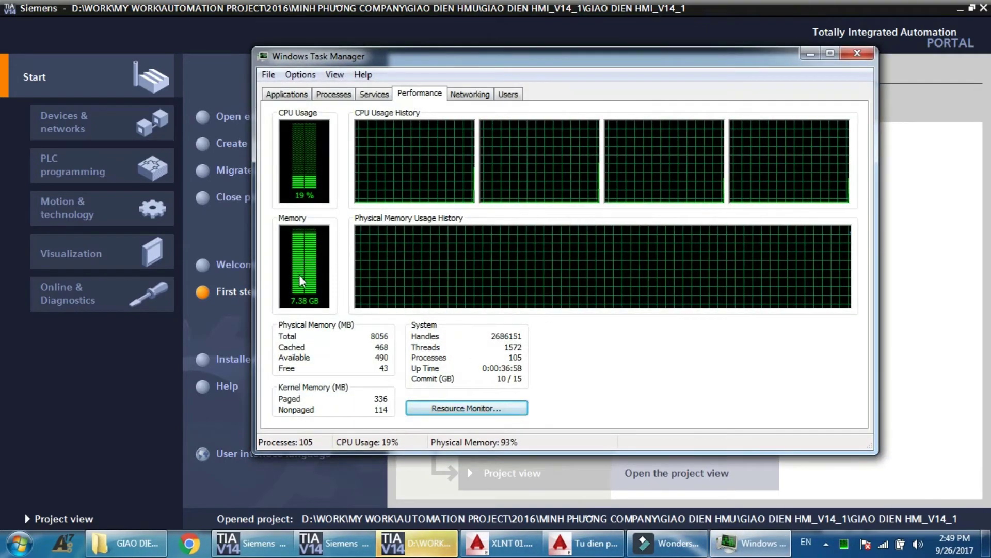
click(855, 53)
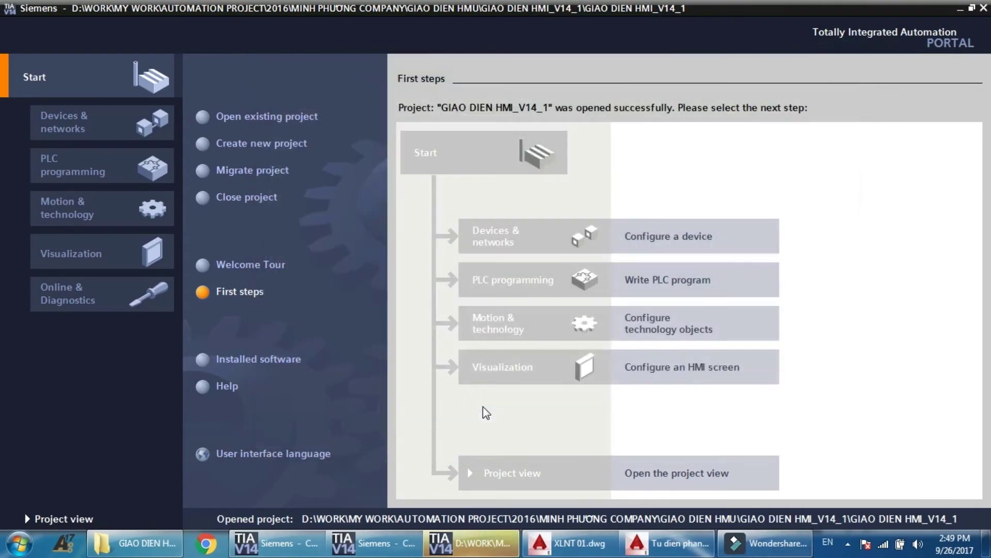
Show the GIAO DIEN HMI_V14_1 project in the project view and expand the HMI_1 device
click(88, 517)
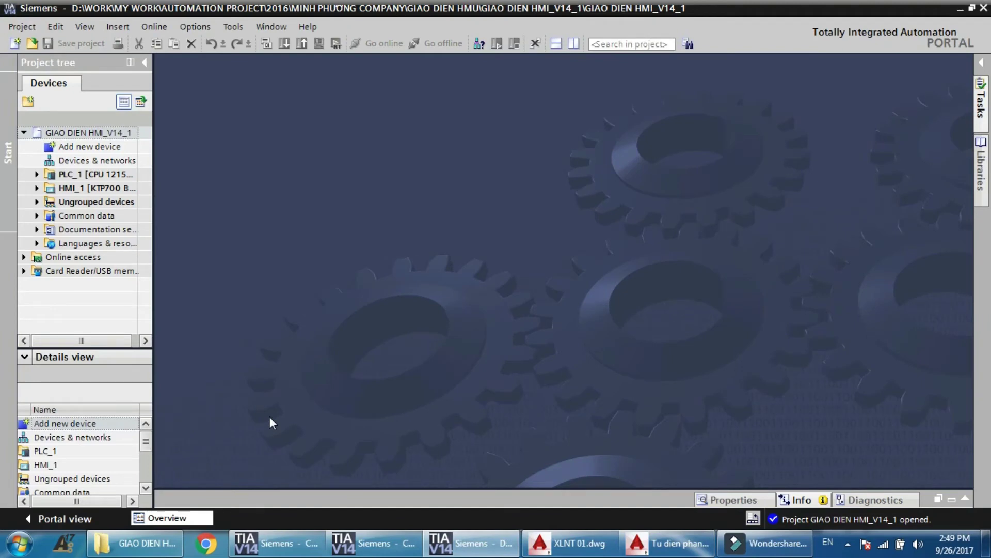
click(36, 188)
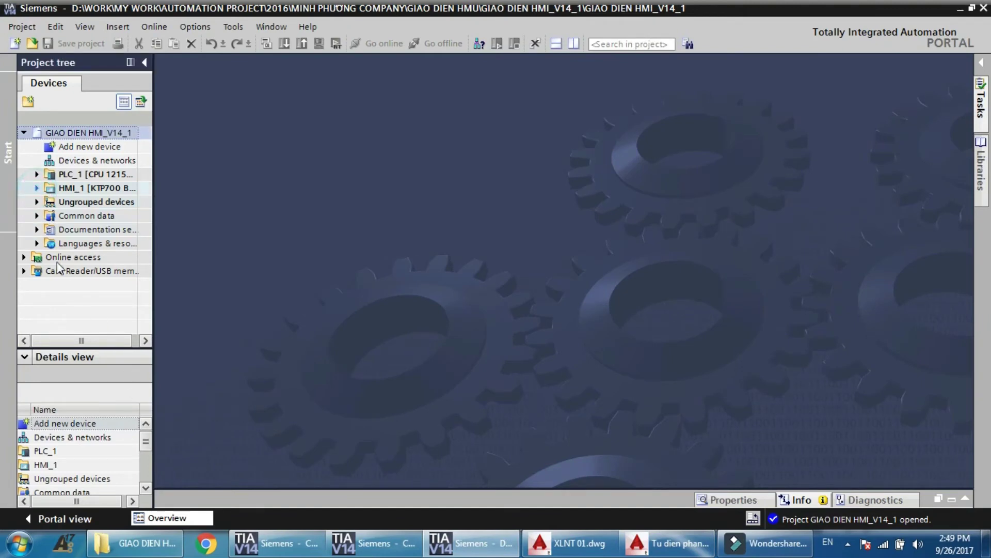
Expand the Screens folder of HMI_1 and open HOME SCREEN in the screen editor
click(51, 244)
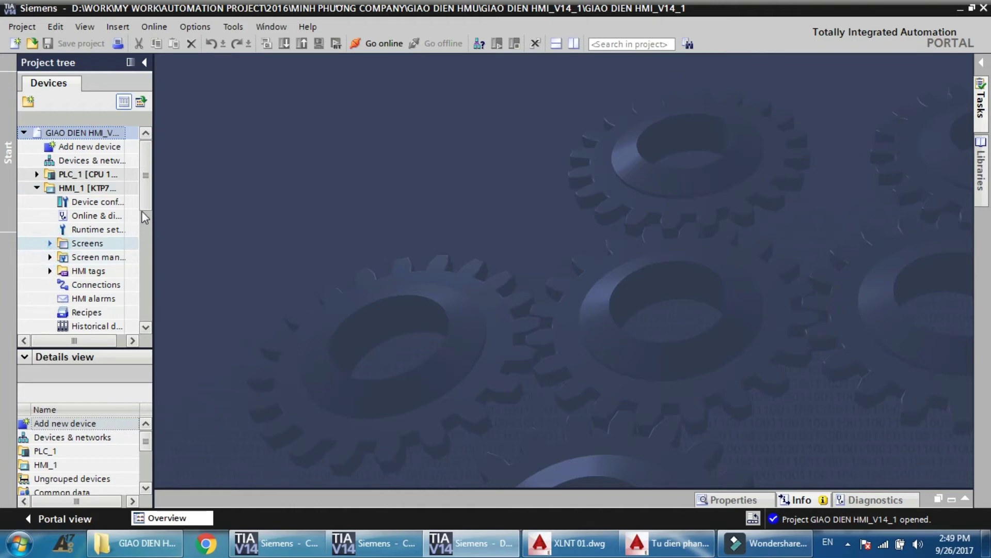
double_click(86, 243)
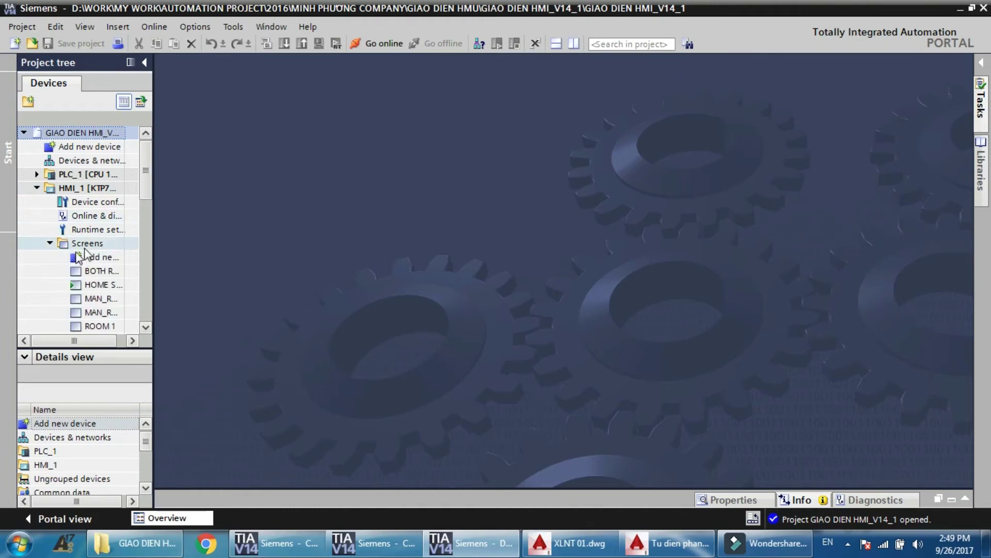
click(86, 284)
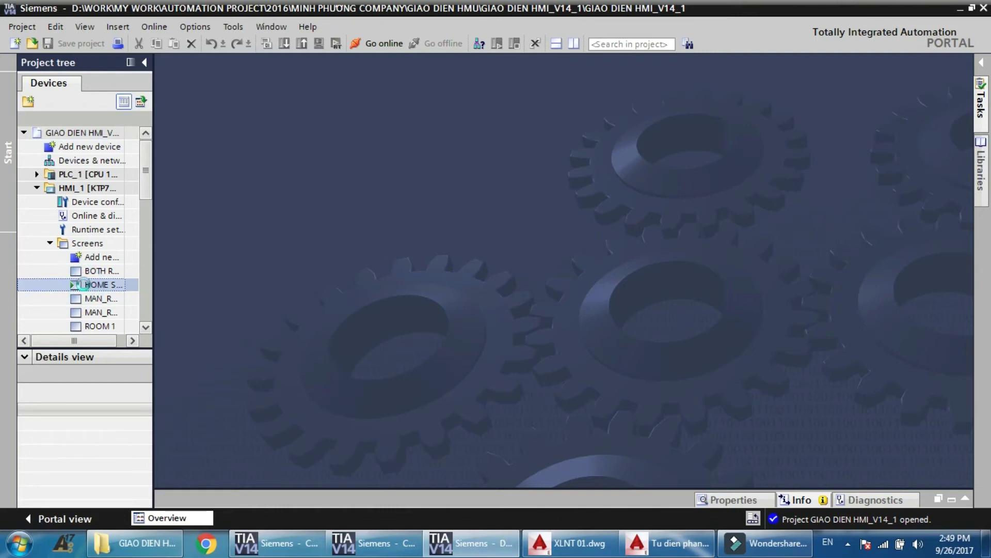
double_click(81, 284)
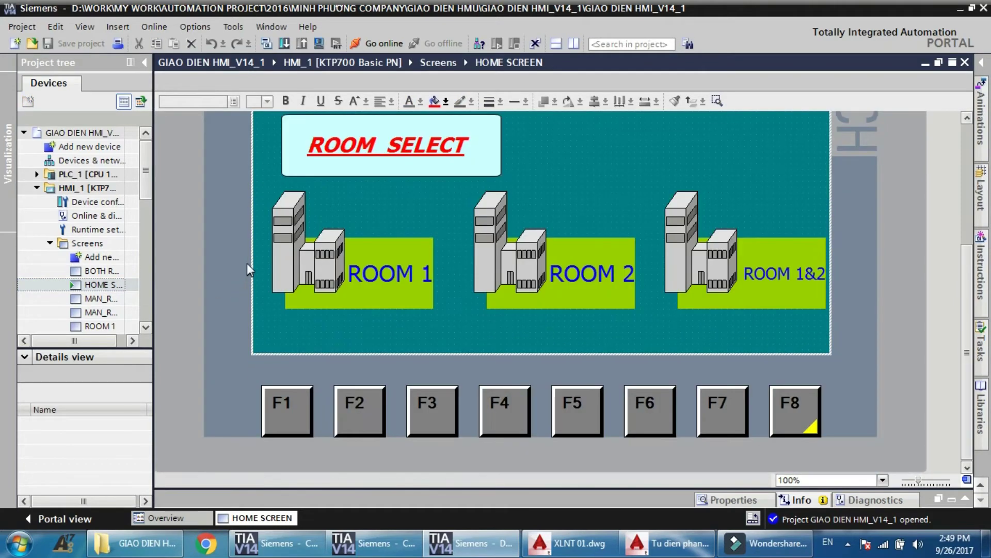
Try to start the simulation of HMI_1 with HOME SCREEN open
scroll(247, 262, up, 5)
click(319, 43)
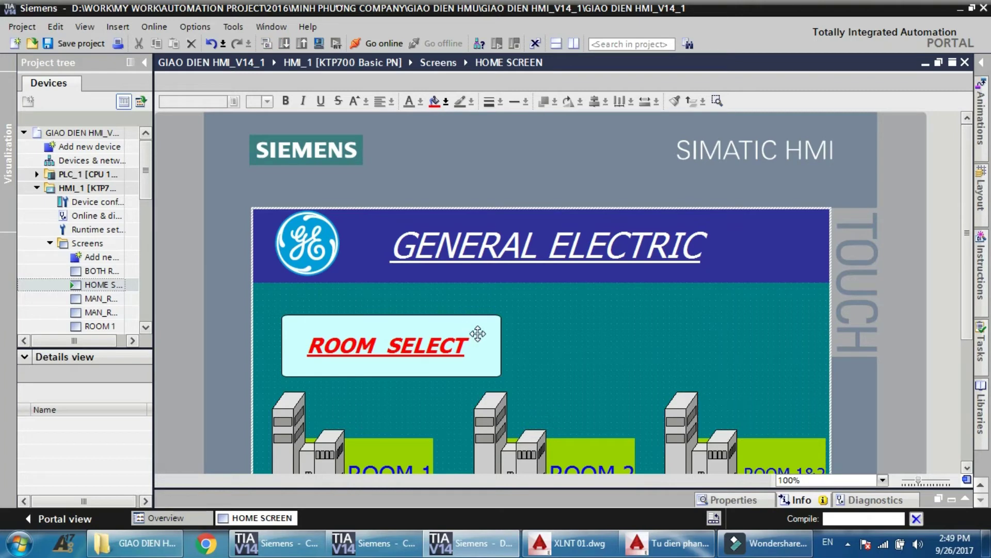
scroll(478, 334, down, 5)
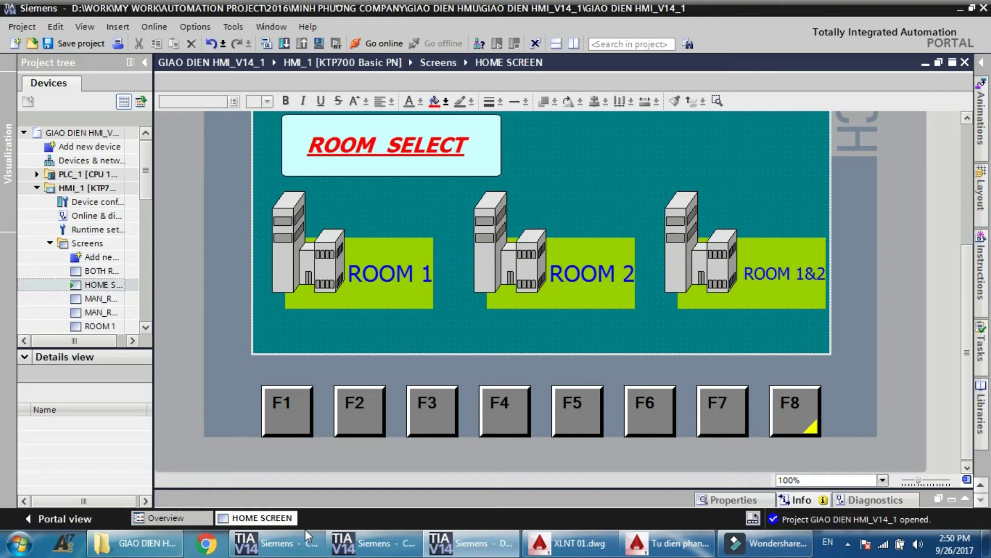
Close the File Explorer window and check the hidden notification icons for the WinCC runtime
right_click(151, 548)
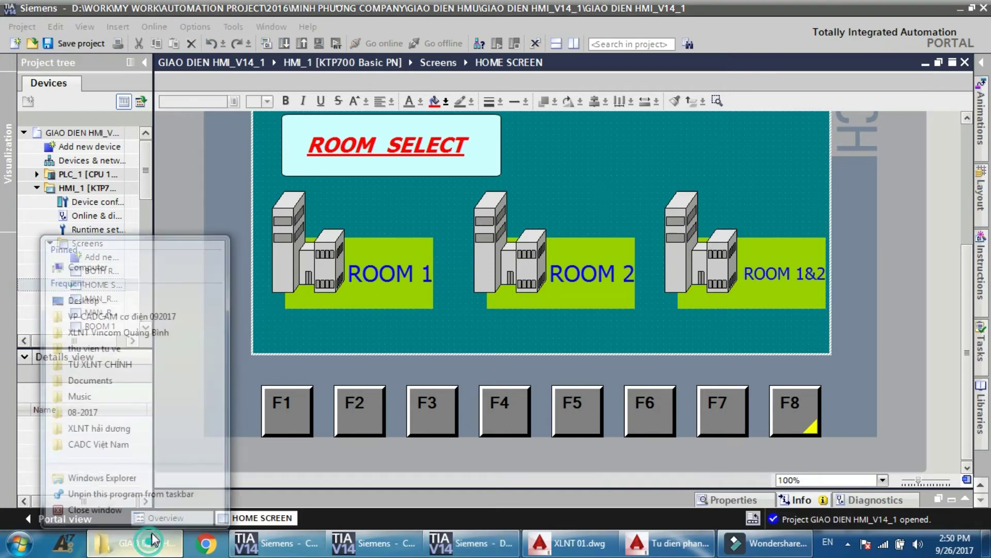
click(156, 509)
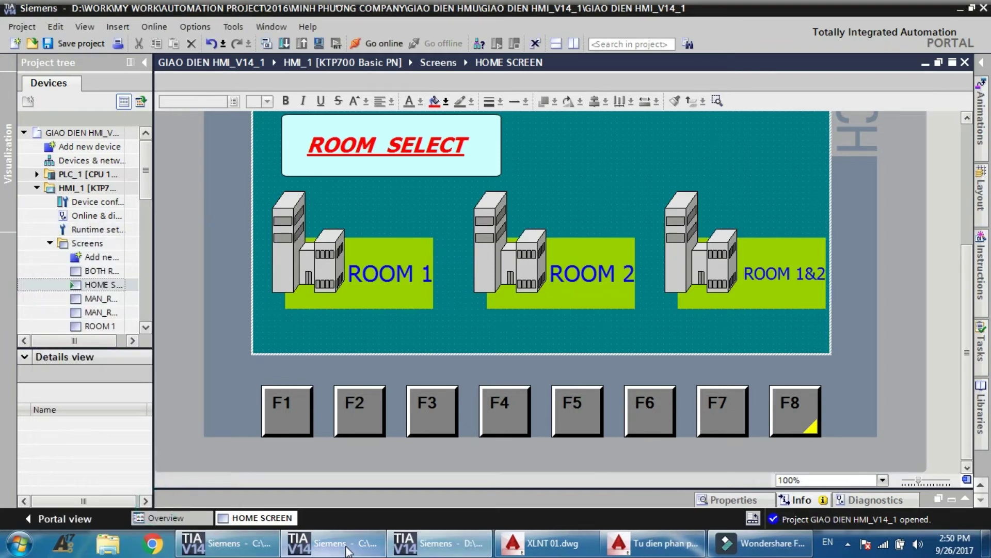
click(848, 544)
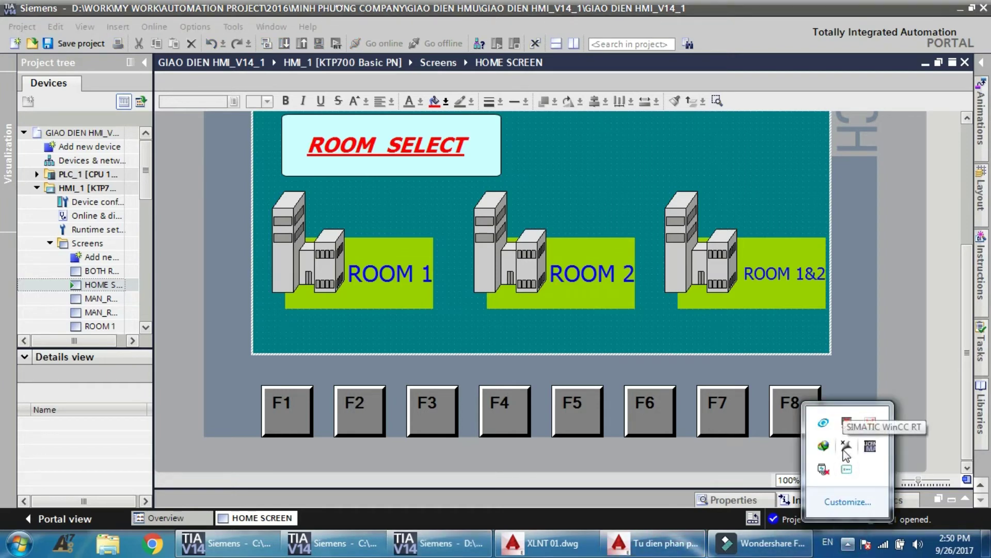
click(820, 553)
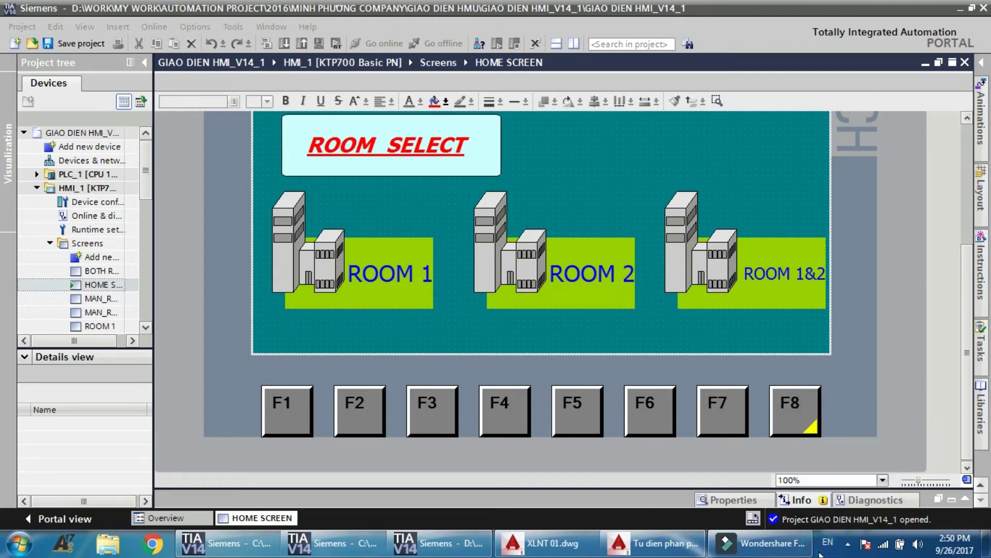
click(481, 457)
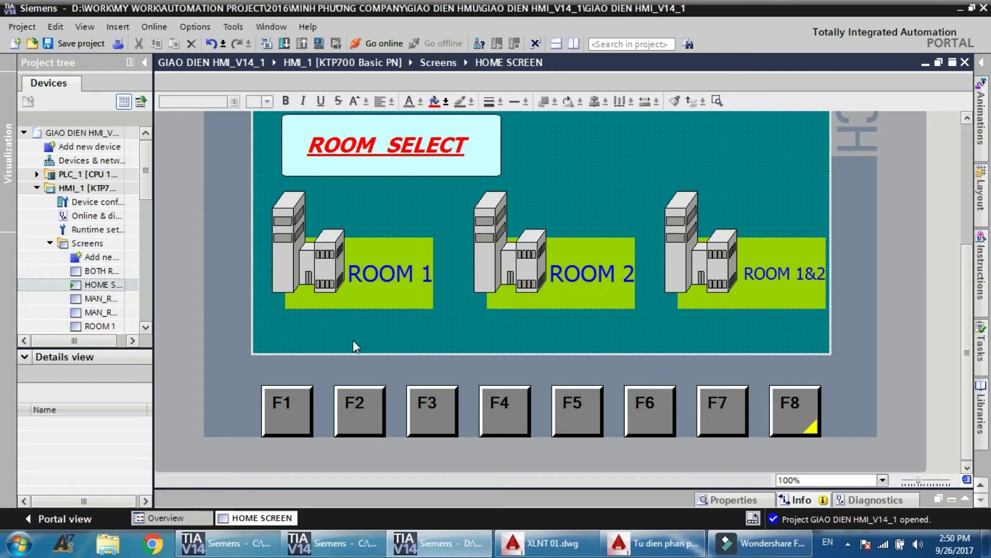
Show the desktop and check the open windows for the HMI simulation
click(987, 548)
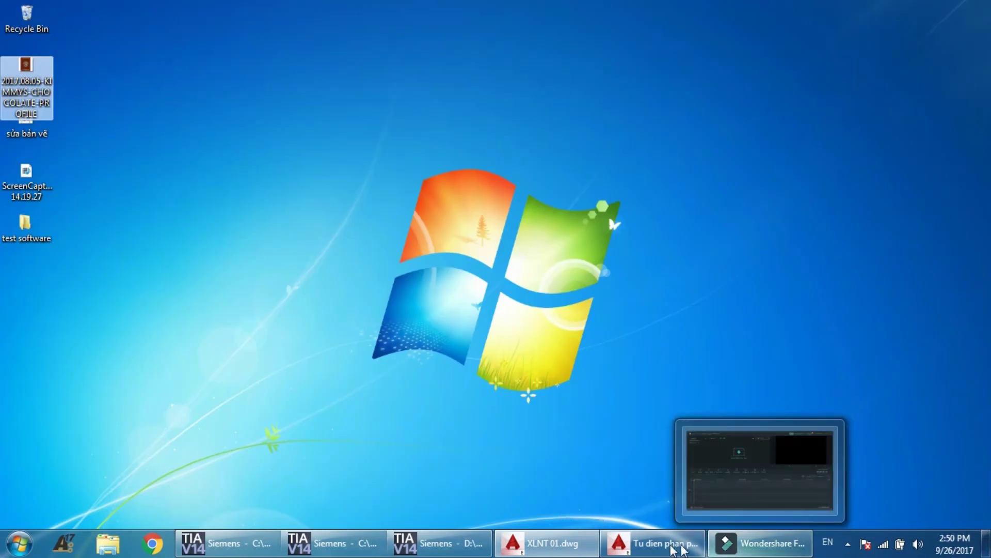
mouse_move(438, 538)
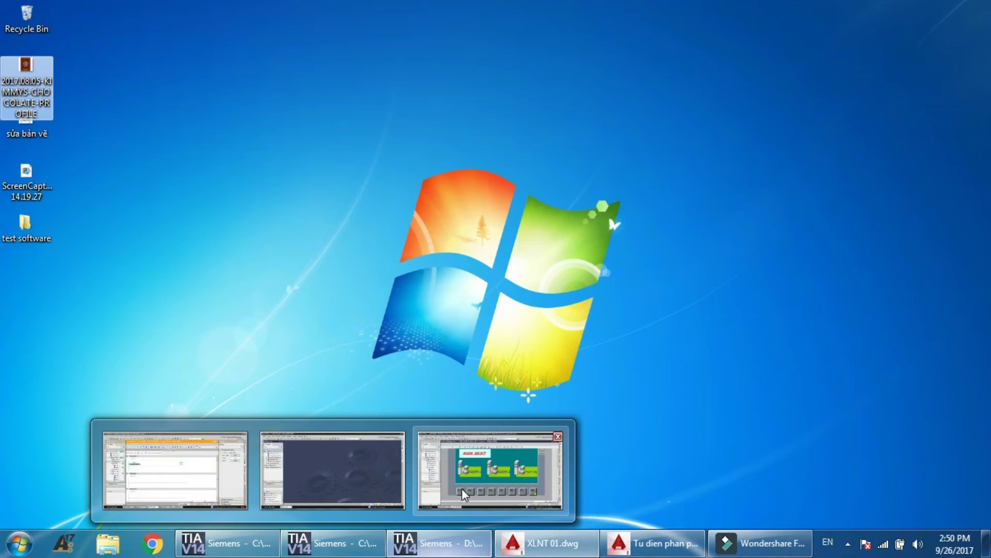
mouse_move(461, 488)
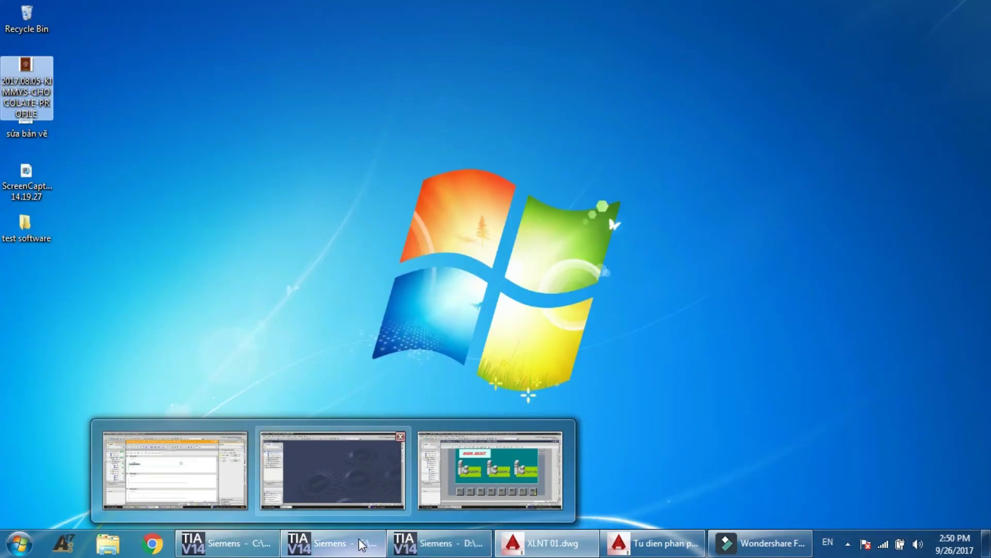
click(292, 317)
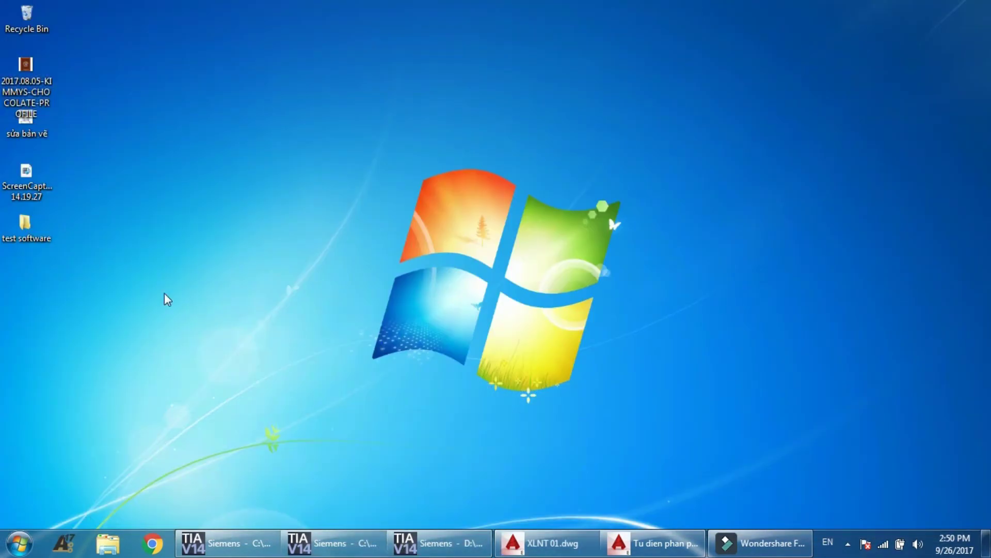
click(108, 82)
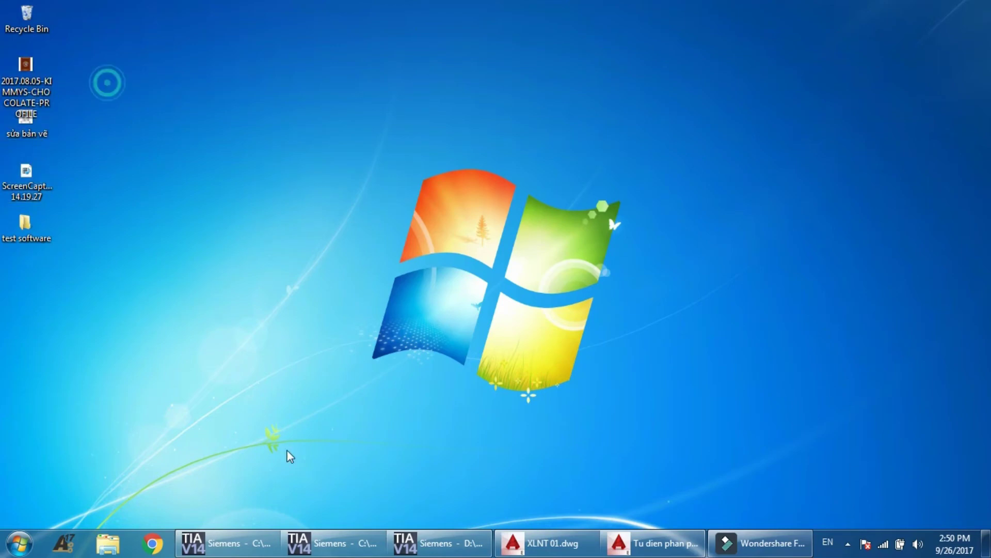
mouse_move(443, 545)
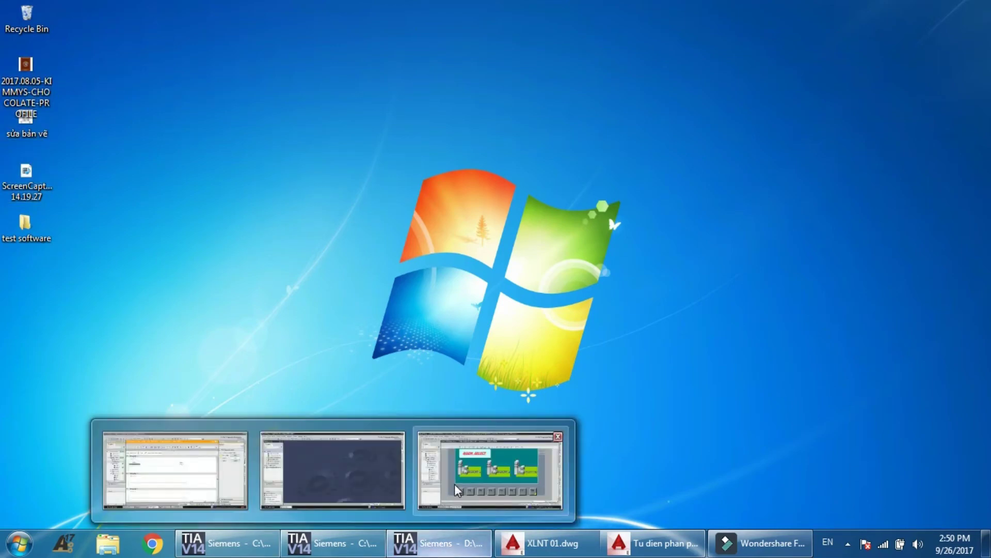
Retry the HMI_1 simulation from the GIAO DIEN HMI_V14_1 project, checking the test software and BAI 1 project windows between attempts
click(454, 485)
click(317, 43)
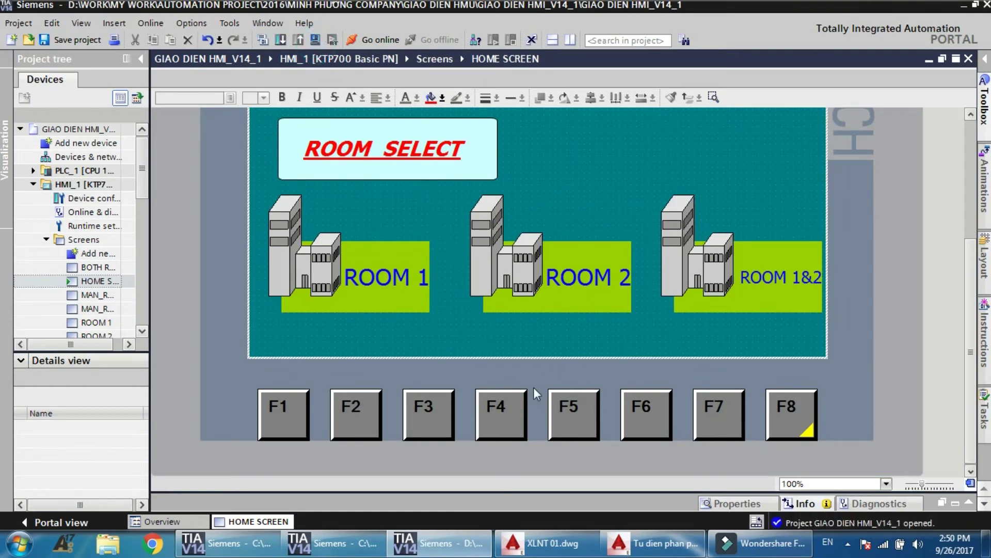
click(335, 548)
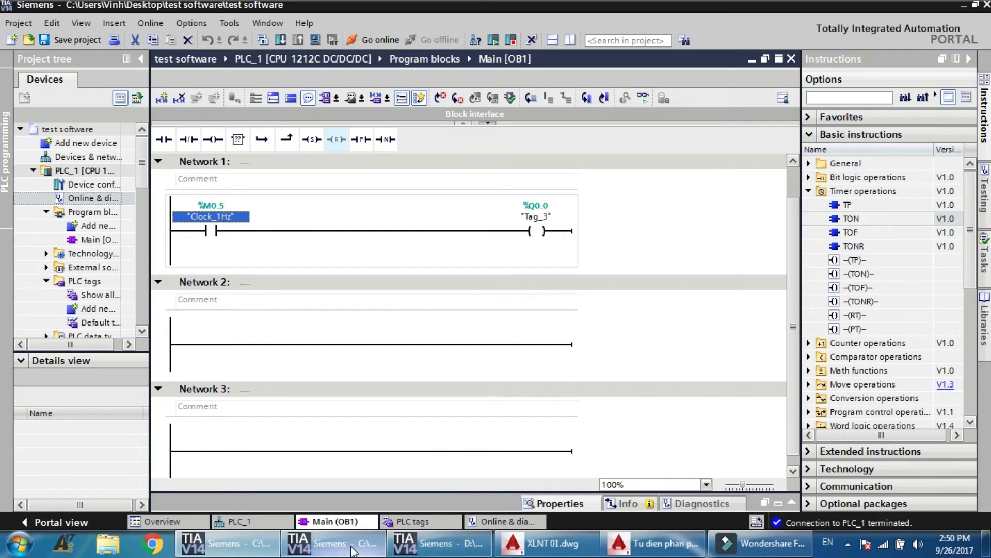
click(351, 549)
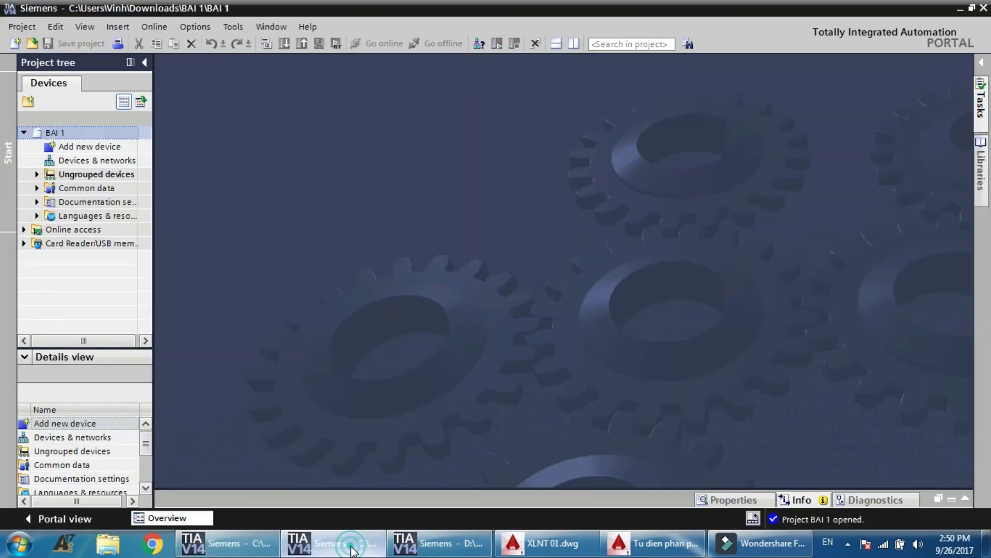
click(450, 537)
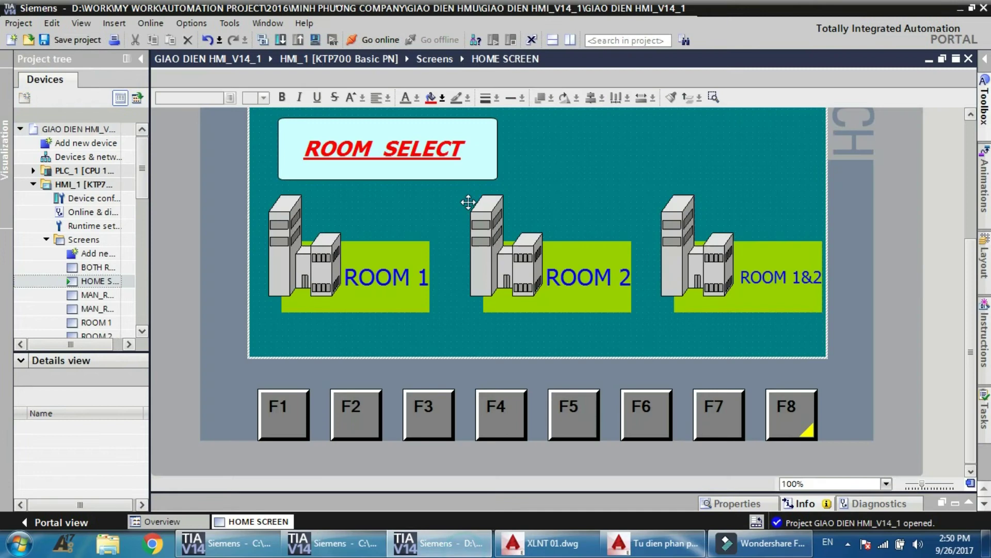
click(317, 43)
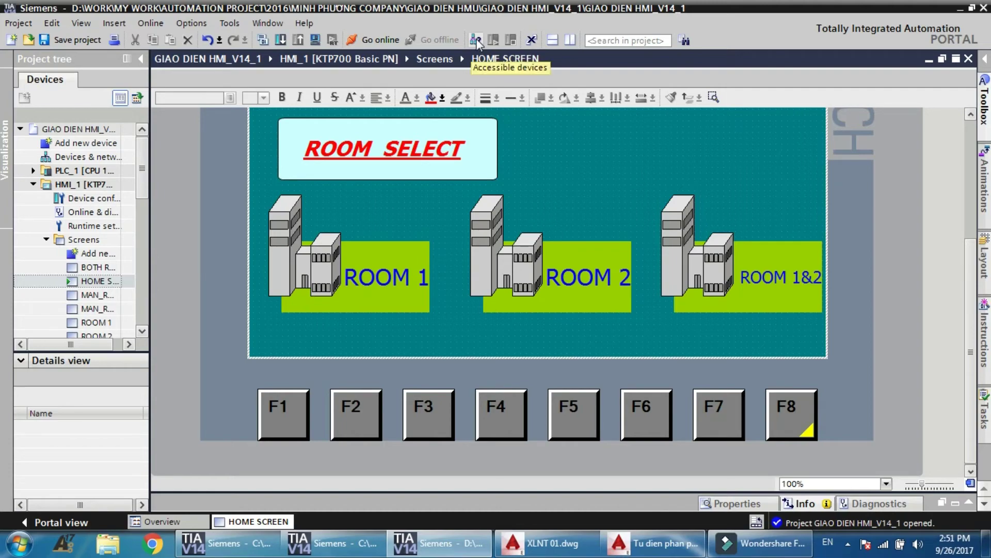
Open the HMI screens MAN_ROOM 1, MAN_ROOM 2, ROOM 1 and ROOM 2 in the editor
double_click(87, 297)
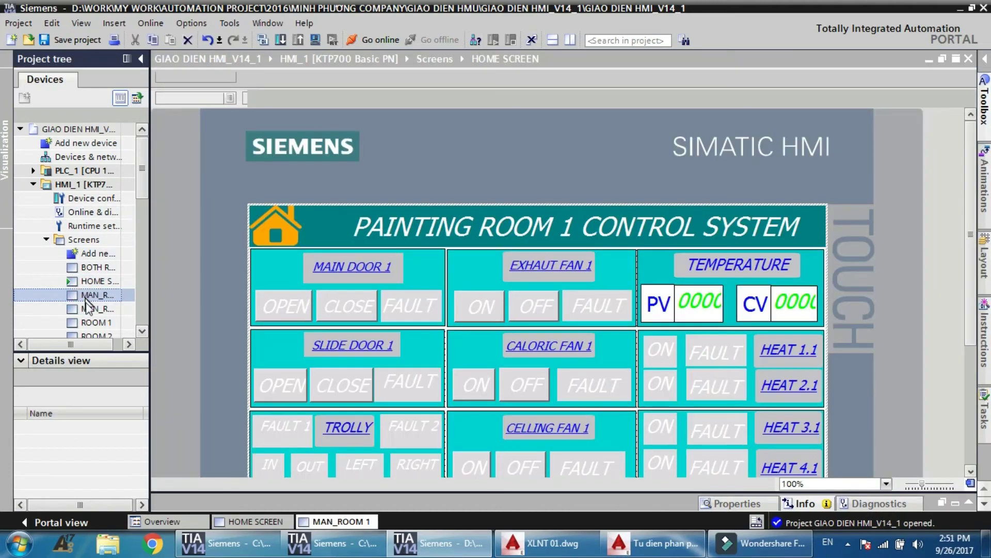
double_click(88, 309)
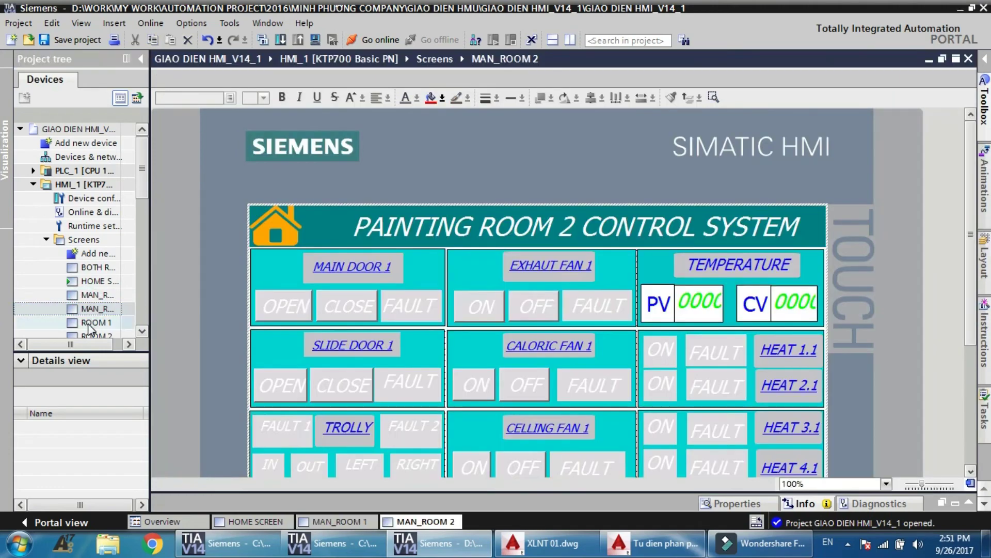
double_click(91, 322)
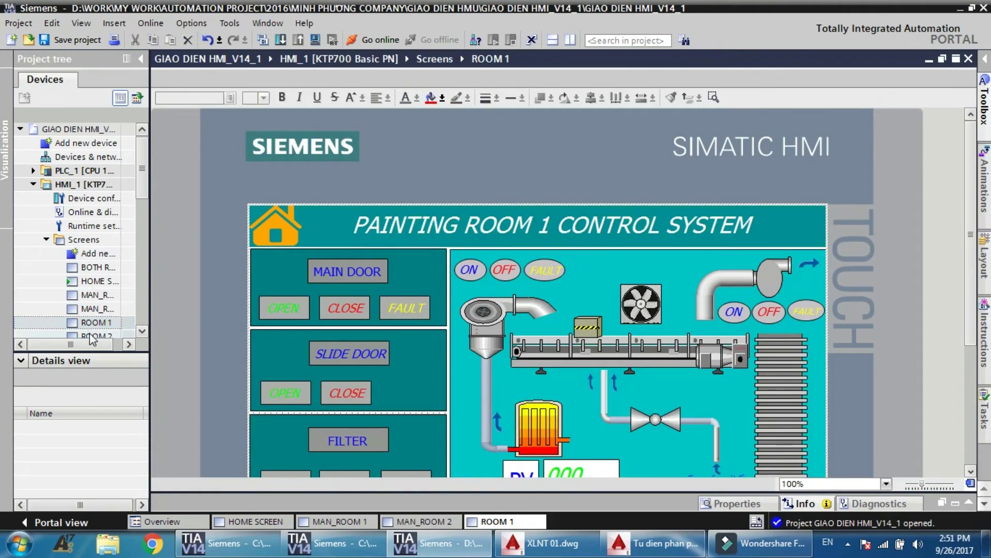
double_click(92, 335)
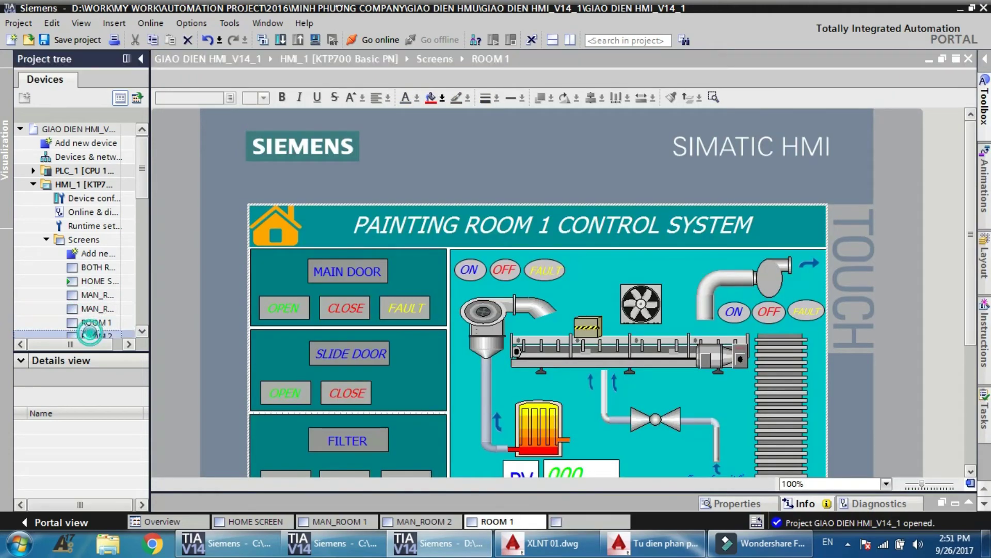
scroll(480, 293, down, 5)
scroll(501, 338, up, 5)
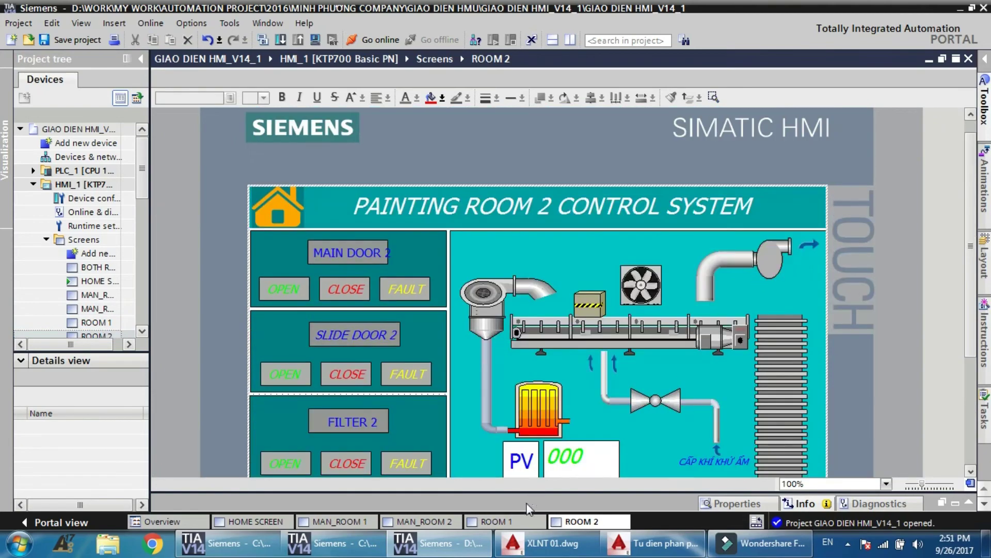
Examine the layouts of the opened room screens and return to HOME SCREEN
click(513, 523)
click(423, 521)
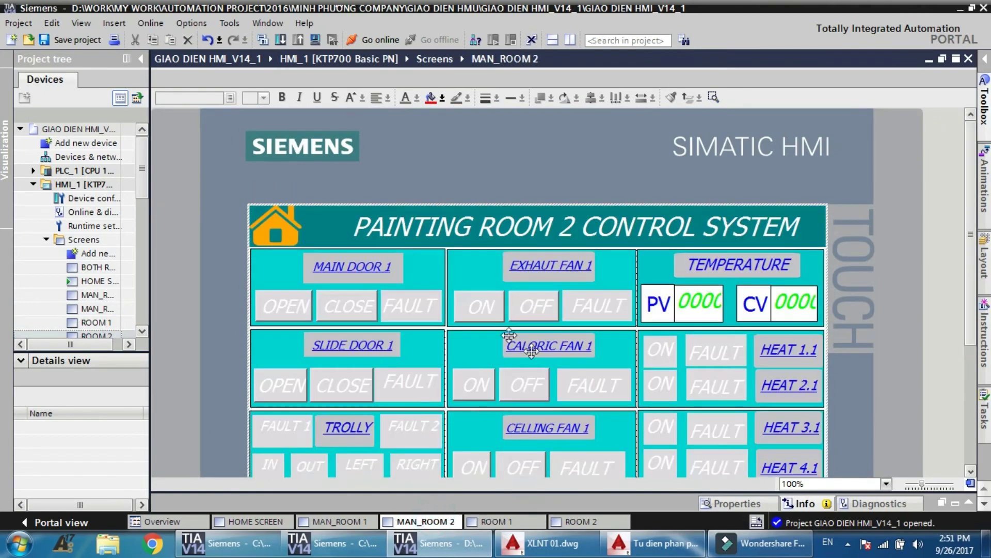
scroll(519, 393, down, 5)
click(499, 520)
scroll(549, 381, down, 5)
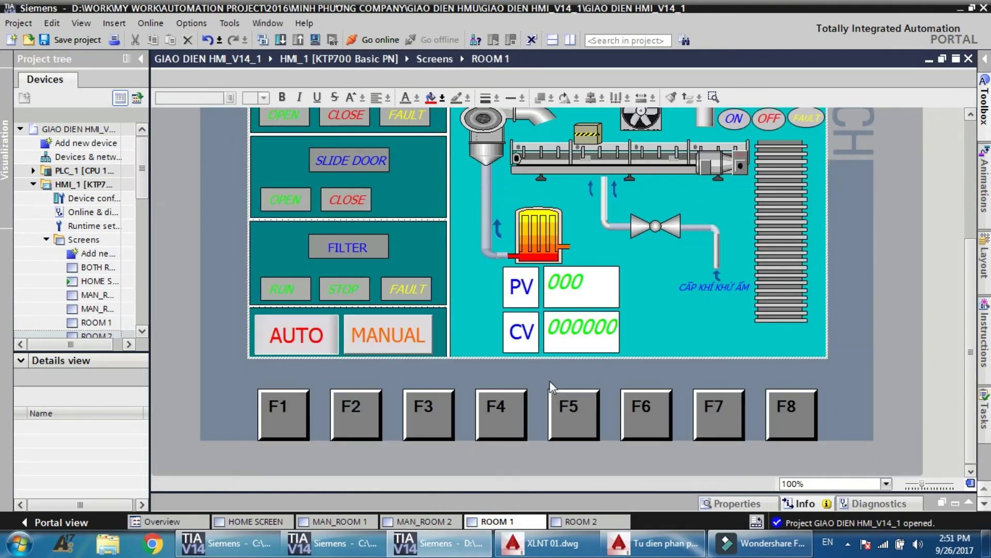
scroll(549, 380, up, 5)
scroll(549, 380, down, 5)
scroll(423, 328, up, 5)
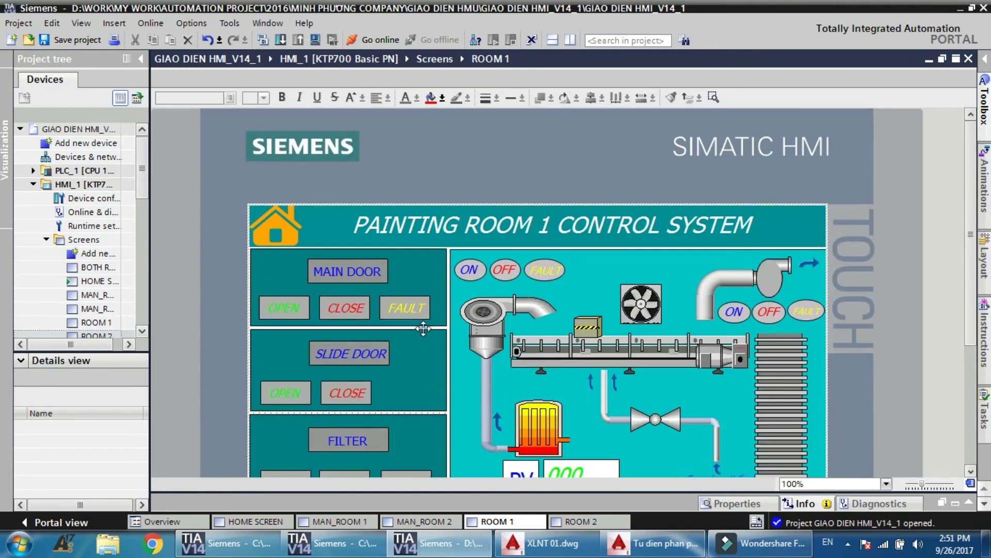
click(330, 521)
click(255, 521)
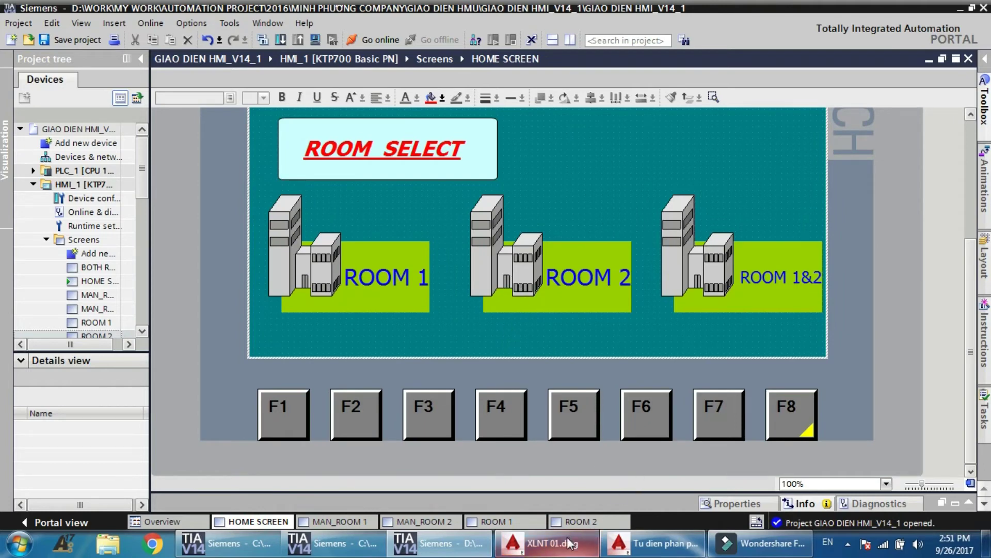
Switch to the TIA Portal window with the BAI 1 project and close it
mouse_move(642, 546)
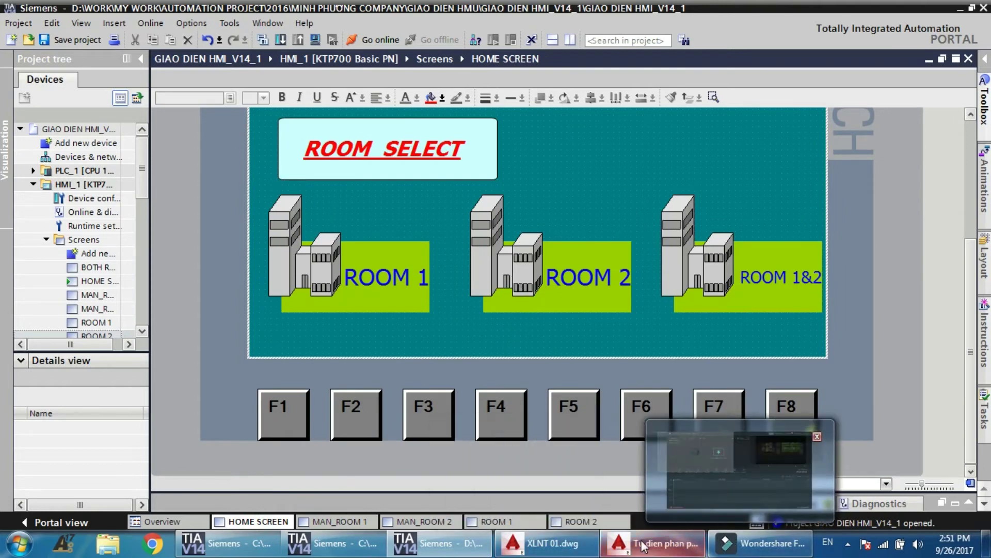
mouse_move(402, 550)
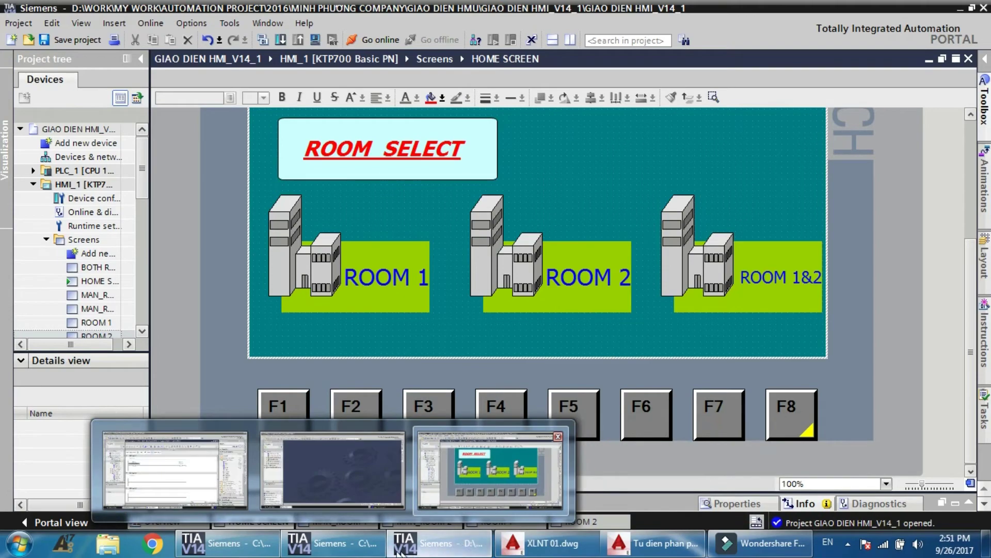
click(321, 489)
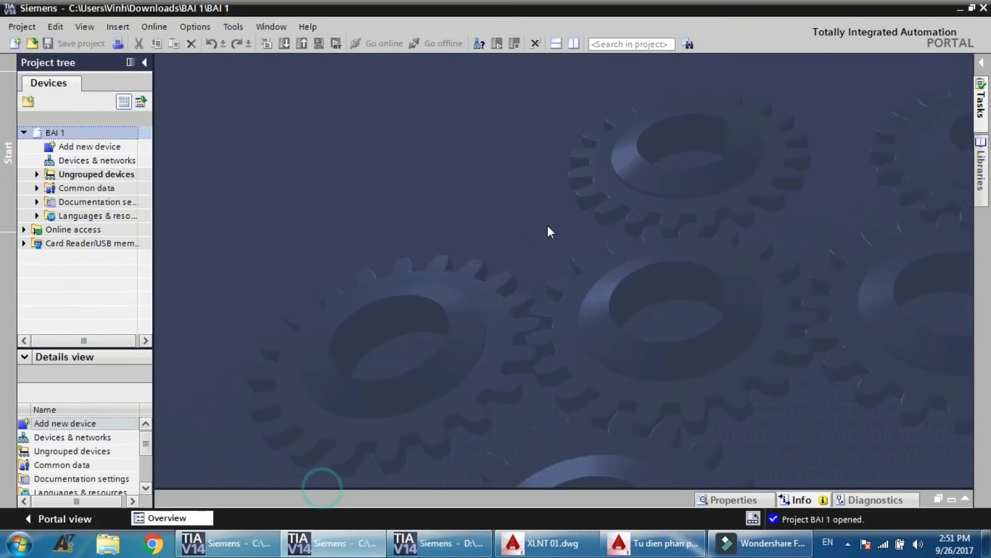
click(984, 8)
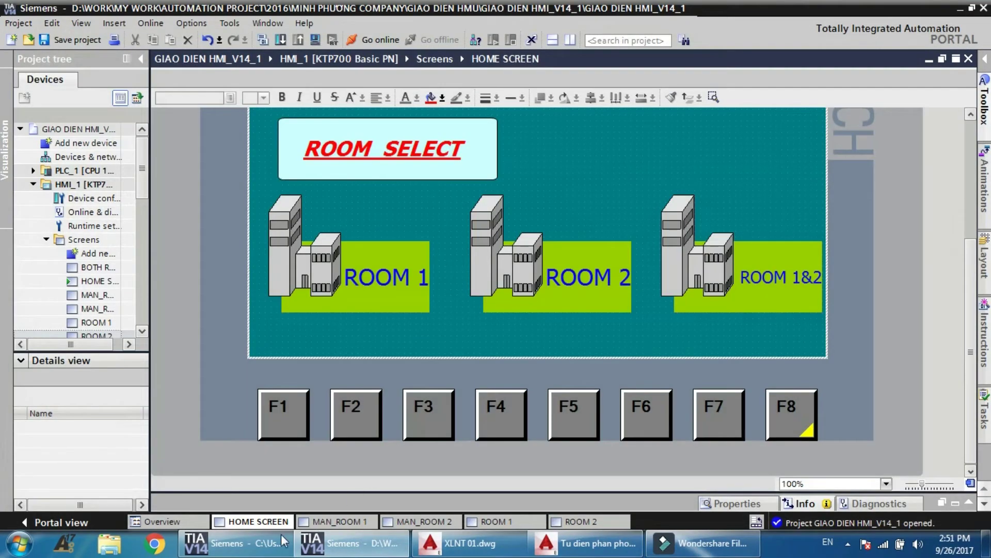
Check which PG/PC interfaces are offered for the PN/IE type in the Accessible devices dialog and close it without searching
click(283, 541)
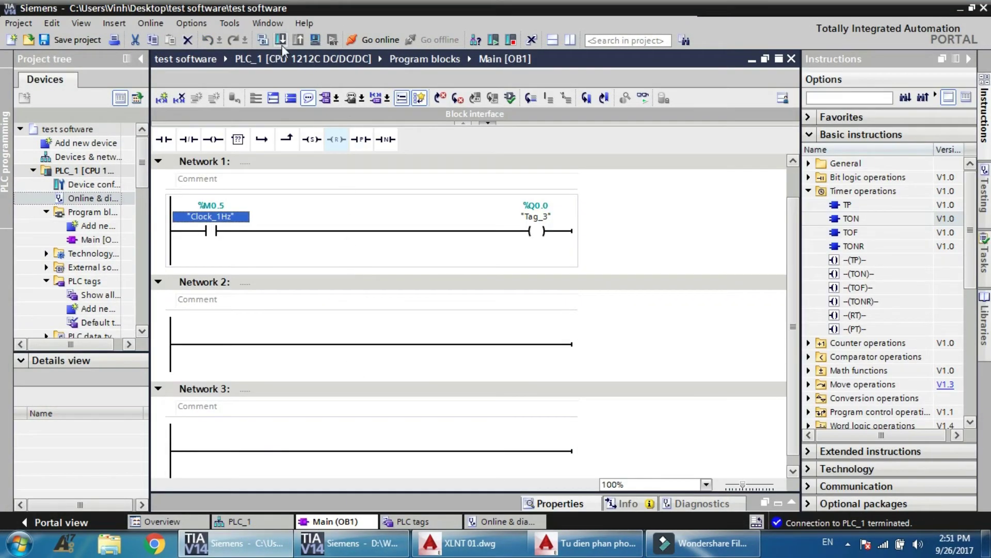
key(alt+Tab)
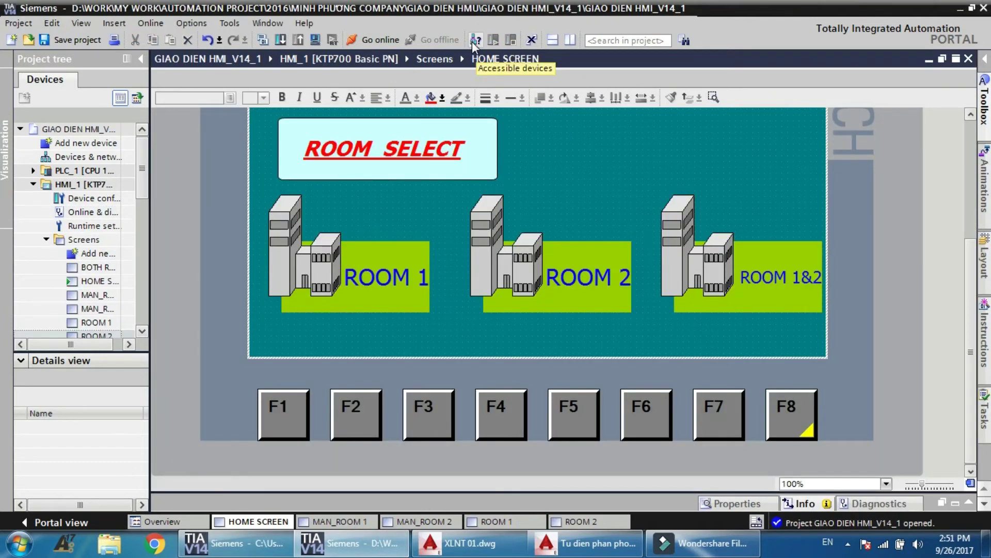
click(474, 41)
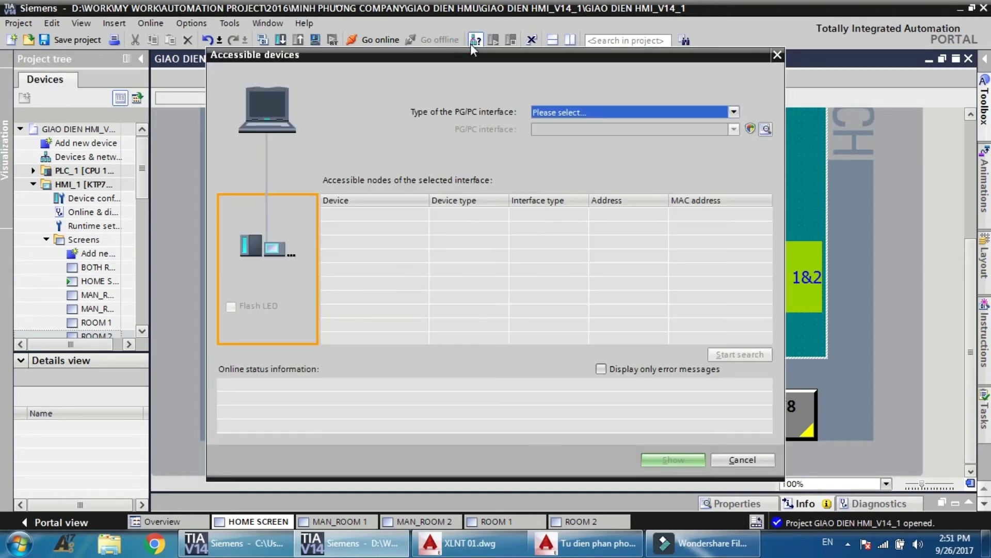
click(587, 112)
click(589, 138)
click(589, 130)
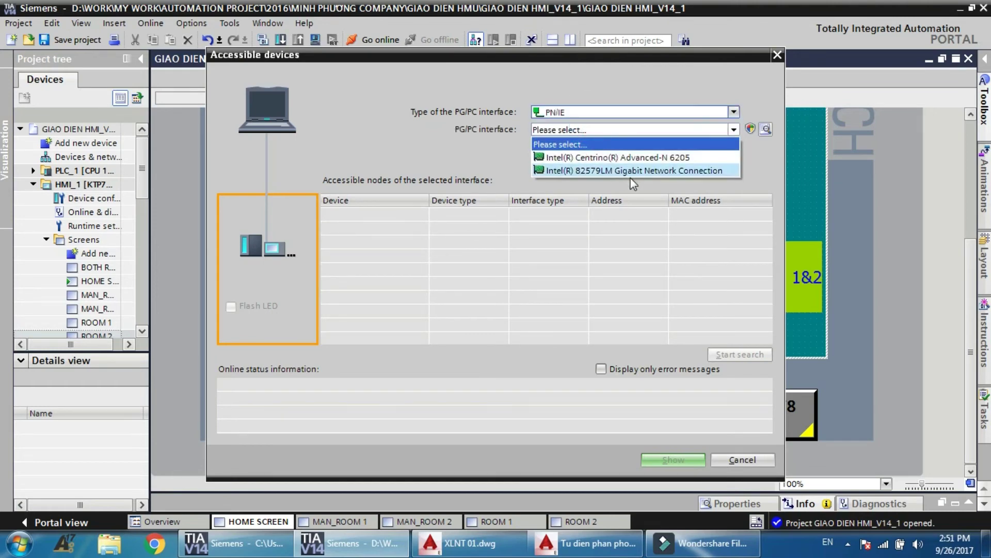
click(777, 58)
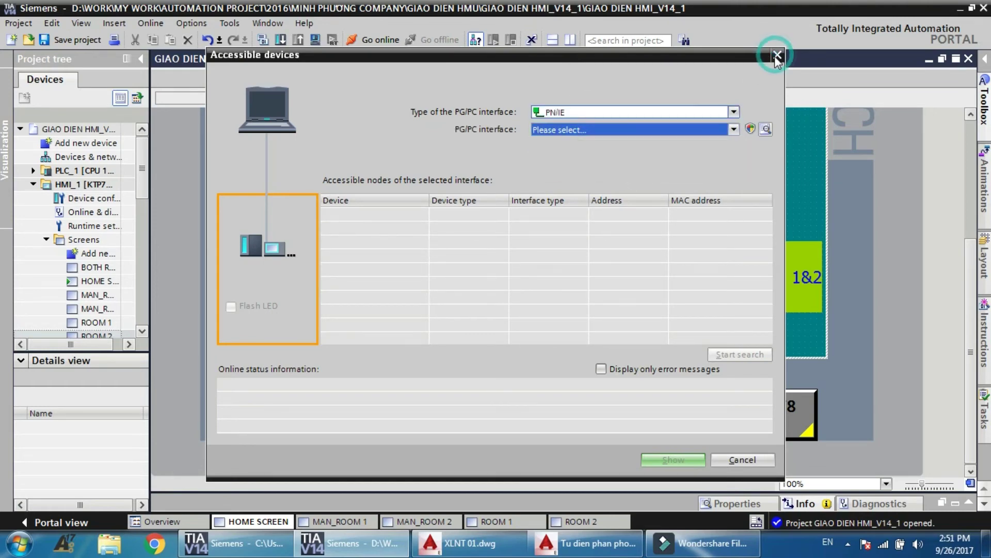
click(777, 57)
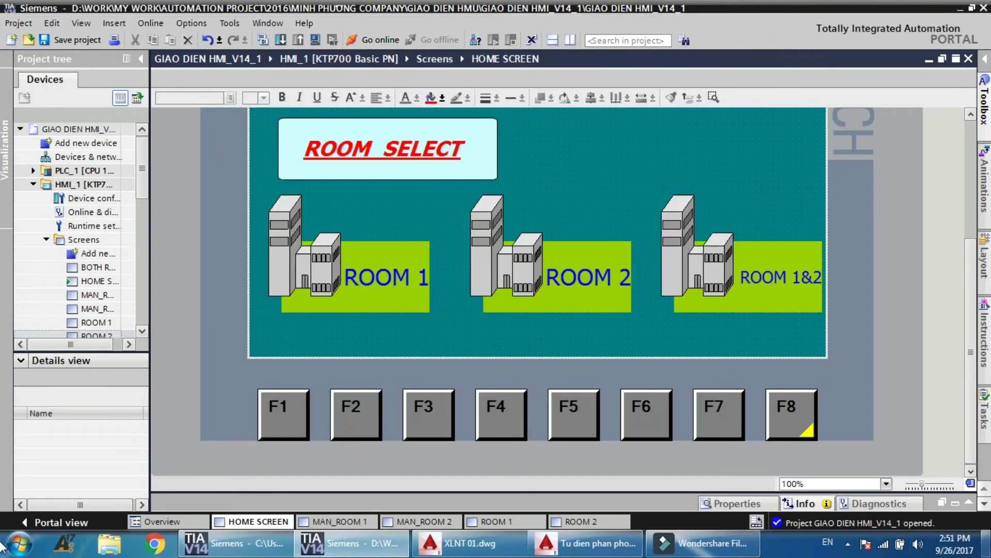
Show the Windows desktop and open the PDF "sửa bản vẽ" in Foxit Reader
key(super+d)
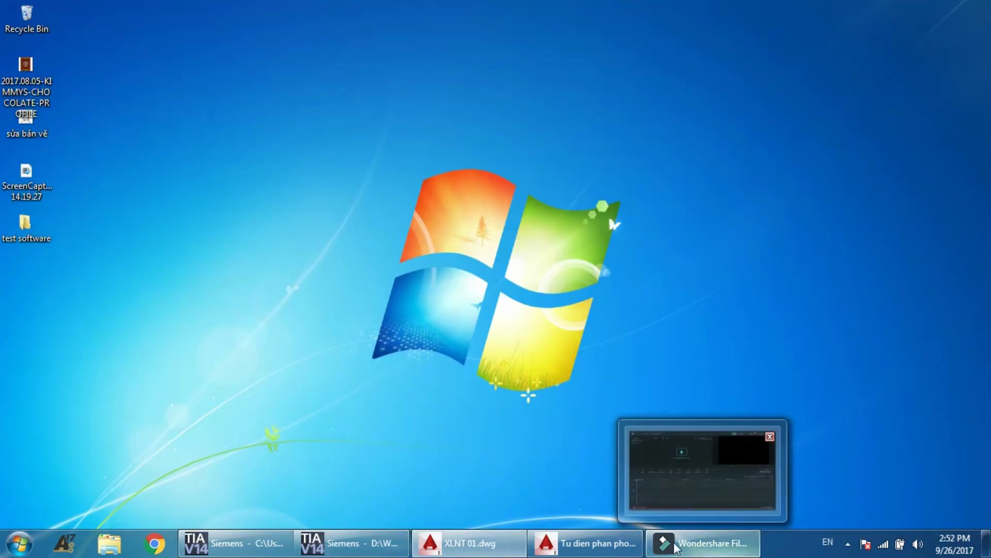
mouse_move(468, 542)
click(393, 465)
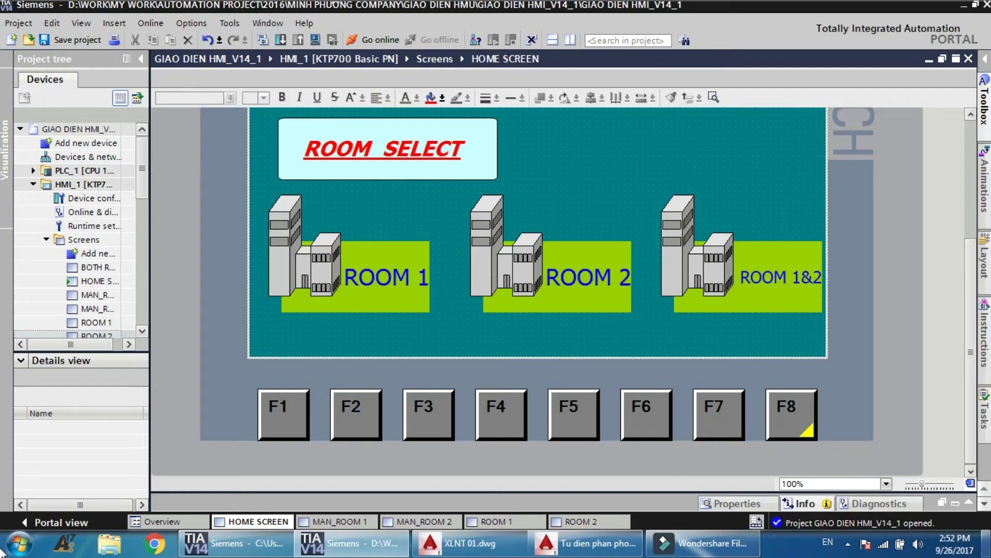
click(986, 542)
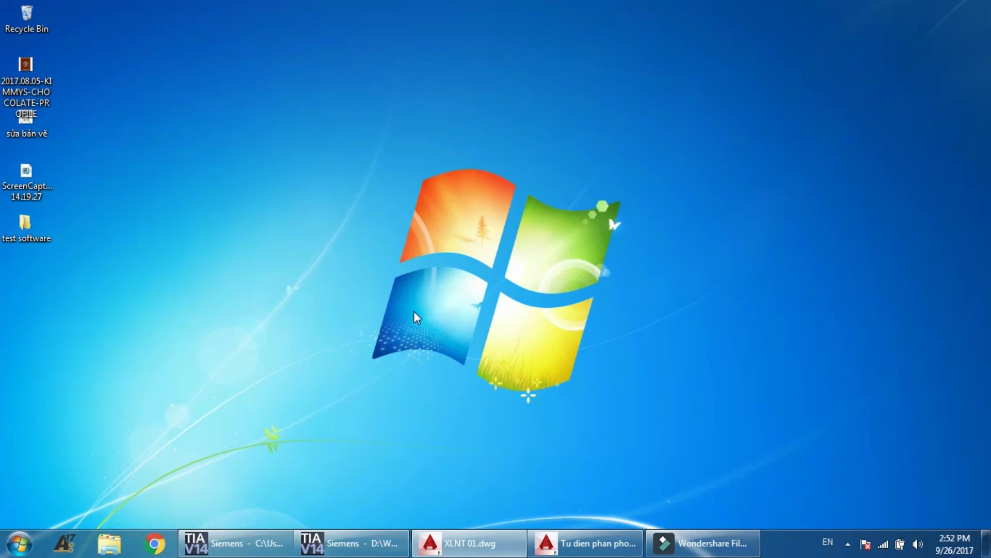
click(16, 126)
double_click(16, 133)
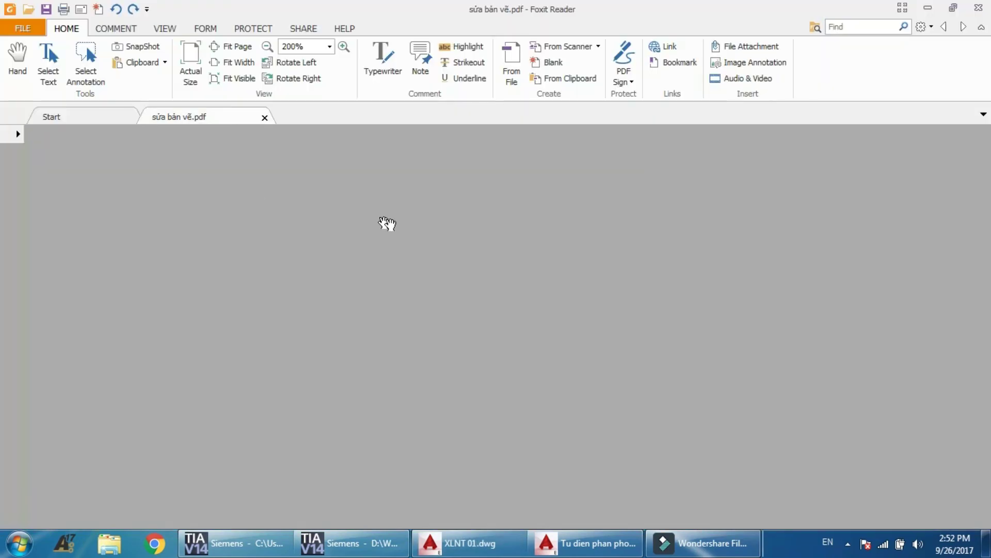
Rotate the drawing page left to landscape orientation and display it in full screen
scroll(440, 259, up, 3)
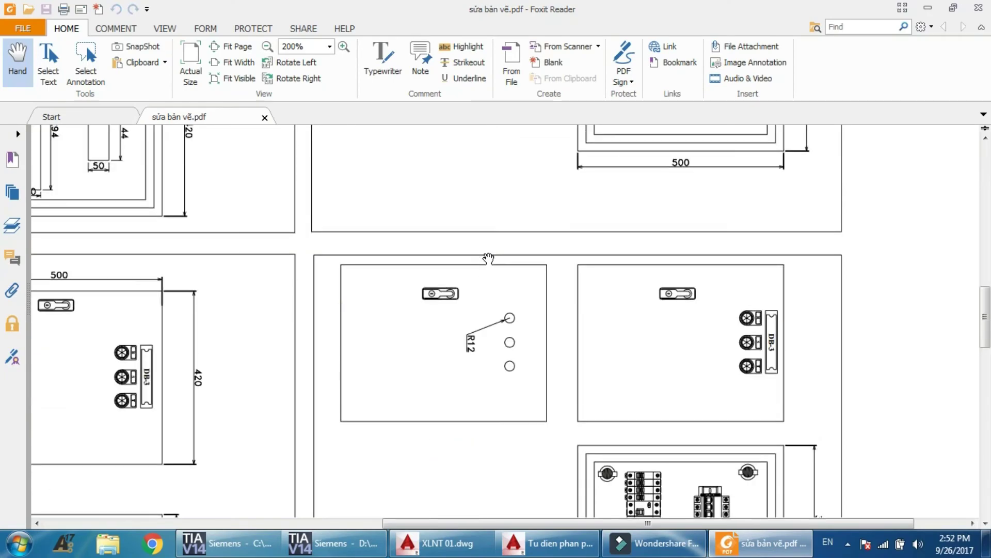
key(F11)
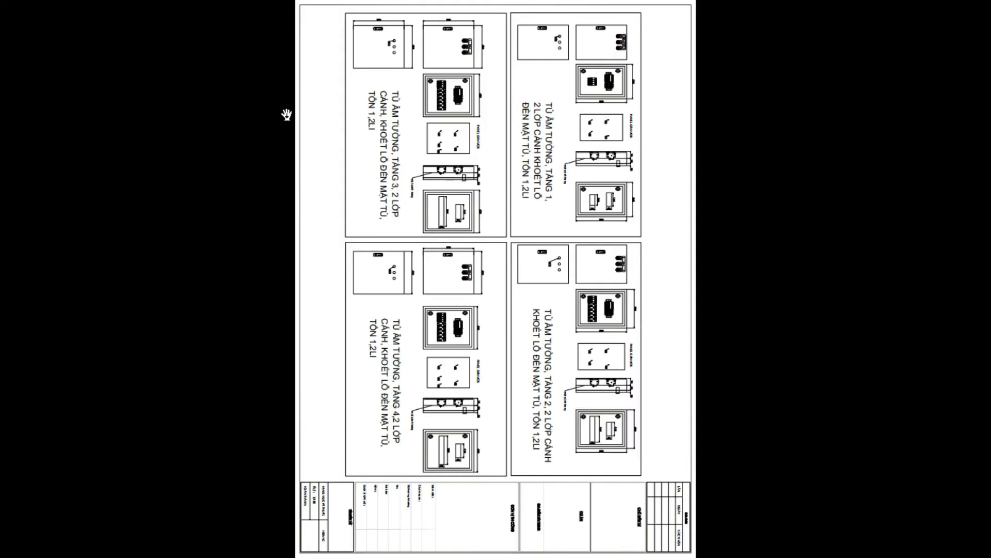
key(F11)
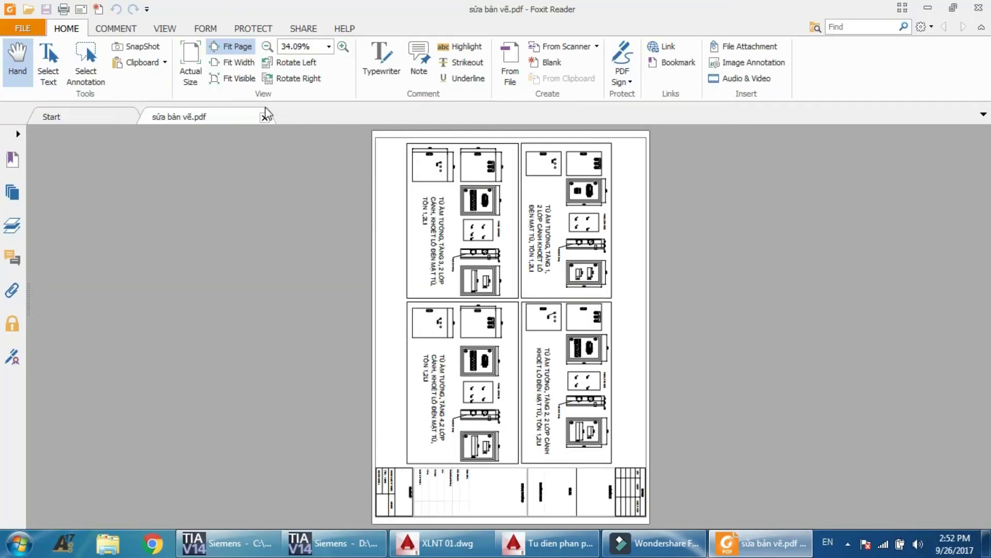
click(287, 63)
key(F11)
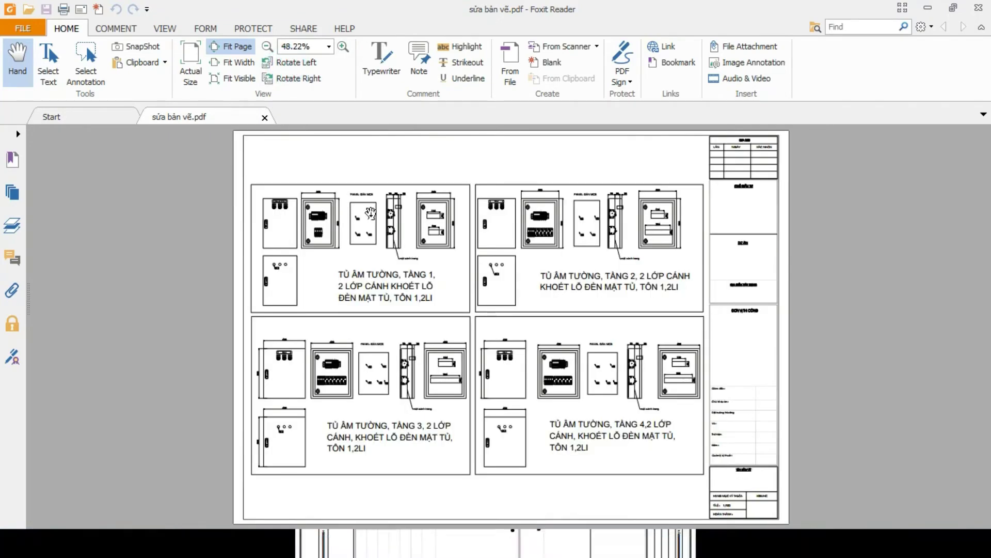
Examine the cabinet layouts and dimensions of the TẦNG 1 to TẦNG 4 drawings up close, and leave full screen
scroll(416, 271, up, 6)
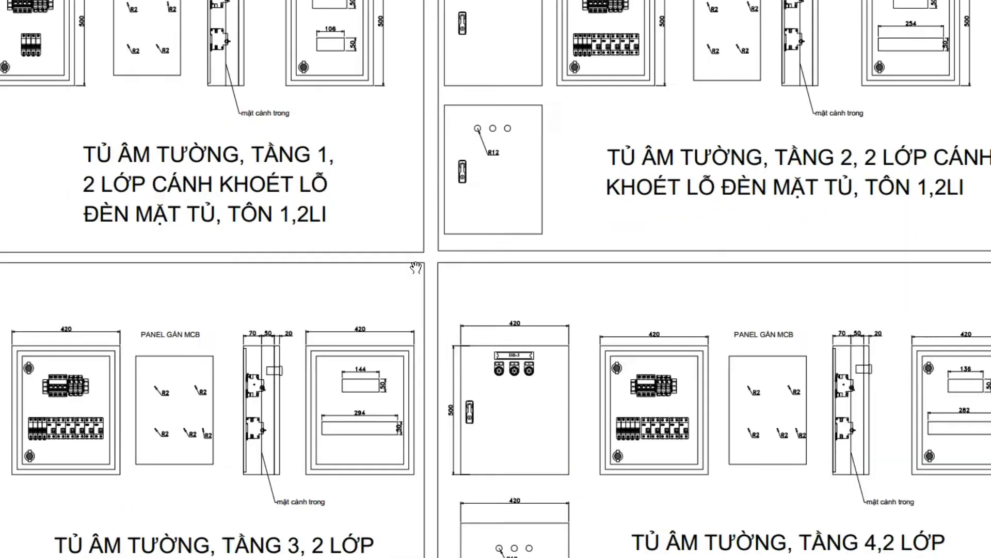
scroll(413, 265, down, 8)
scroll(396, 279, up, 8)
scroll(396, 280, down, 8)
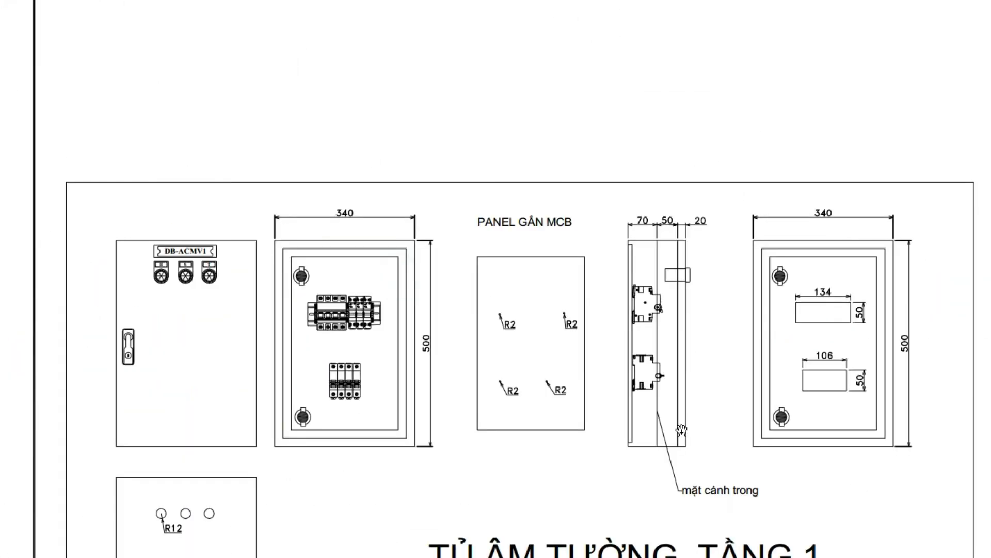
scroll(300, 244, up, 6)
scroll(300, 245, down, 5)
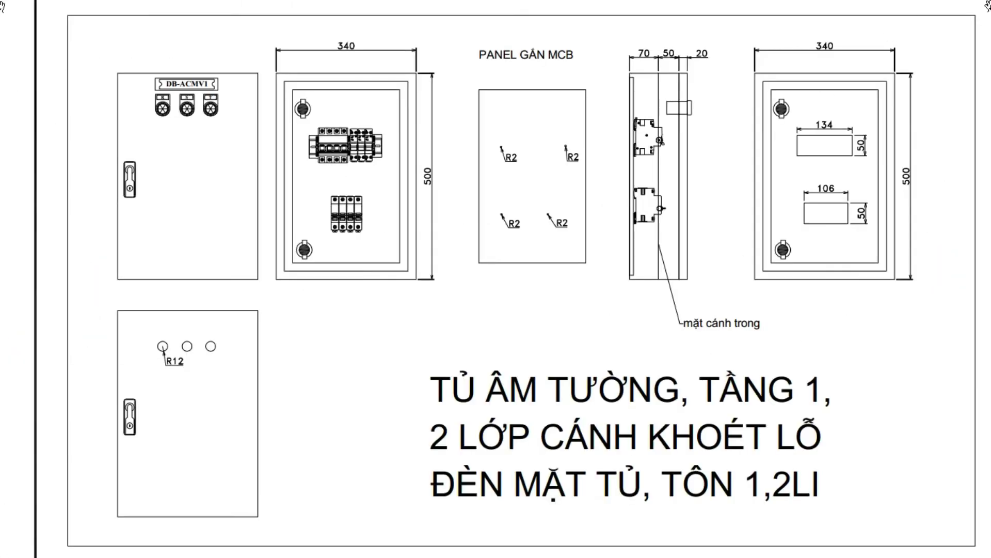
key(Escape)
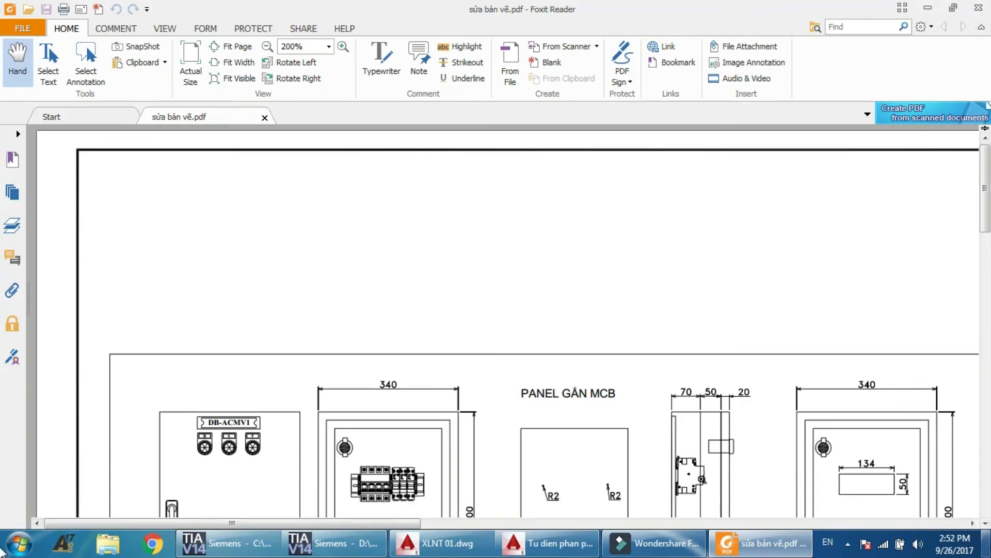
Open the 2017.08.05-KIMMYS-CHOCOLATE-PROFILE PDF from the desktop, look through its pages in full screen, and minimize the reader
click(987, 543)
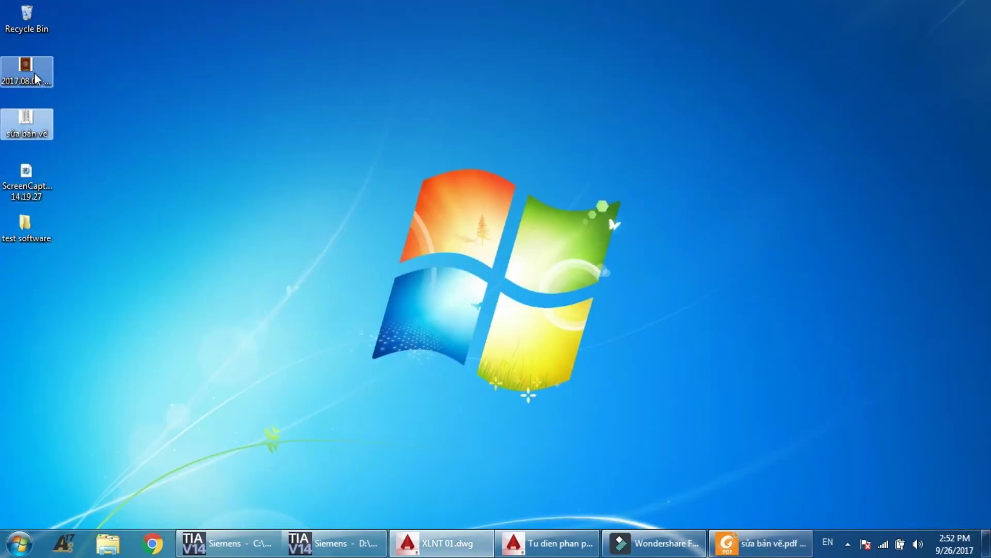
double_click(34, 73)
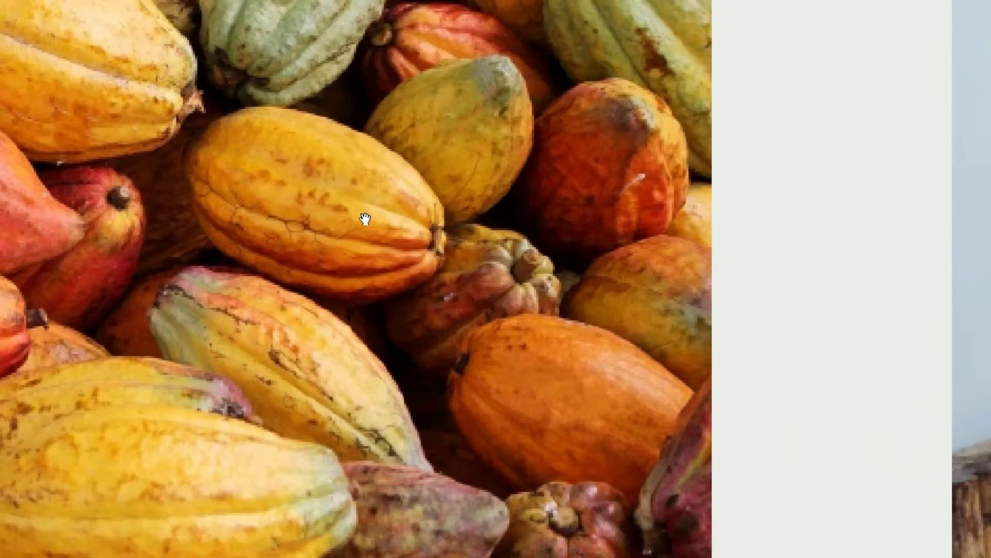
scroll(365, 219, down, 5)
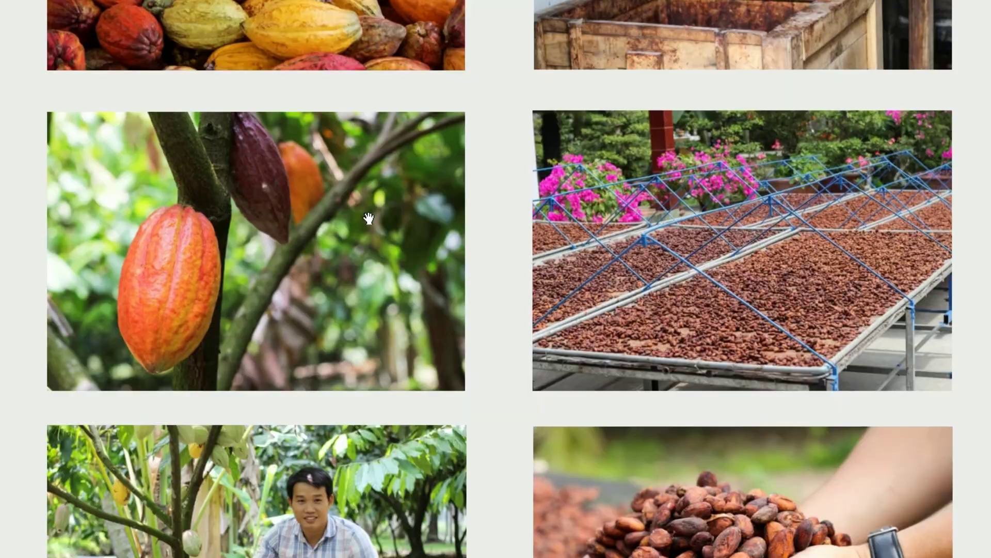
scroll(522, 341, down, 10)
scroll(525, 343, up, 2)
scroll(526, 343, up, 8)
scroll(526, 343, down, 12)
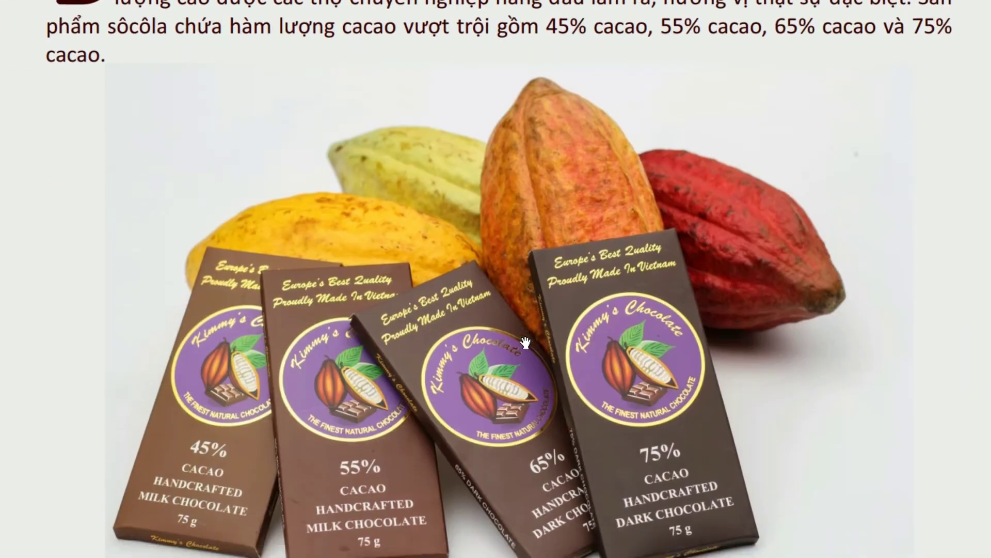
scroll(525, 343, down, 10)
scroll(525, 342, down, 20)
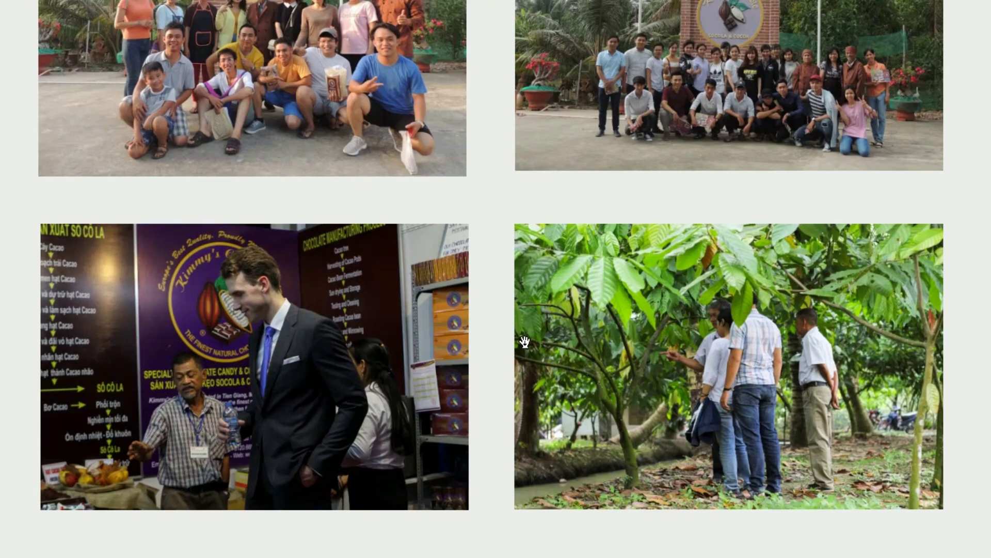
scroll(526, 342, up, 15)
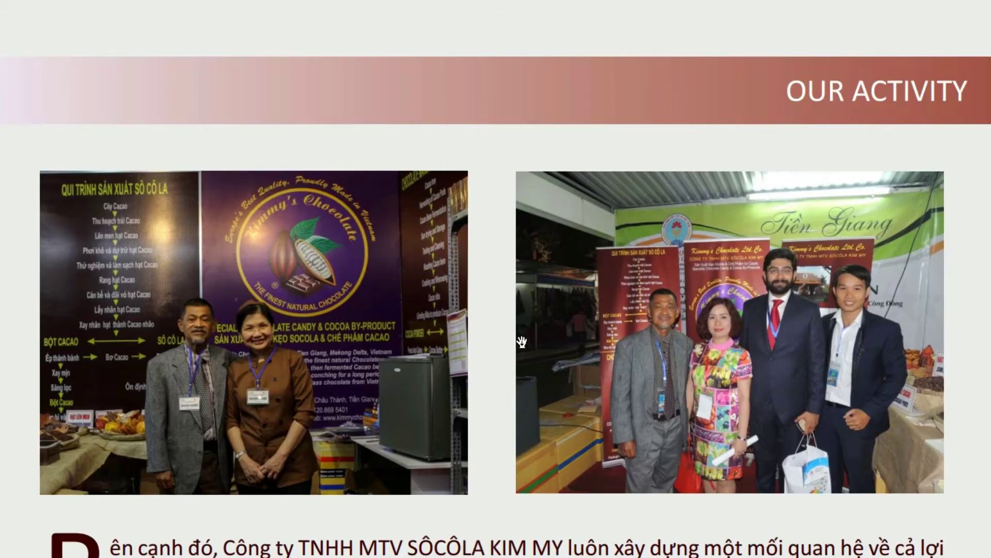
key(Escape)
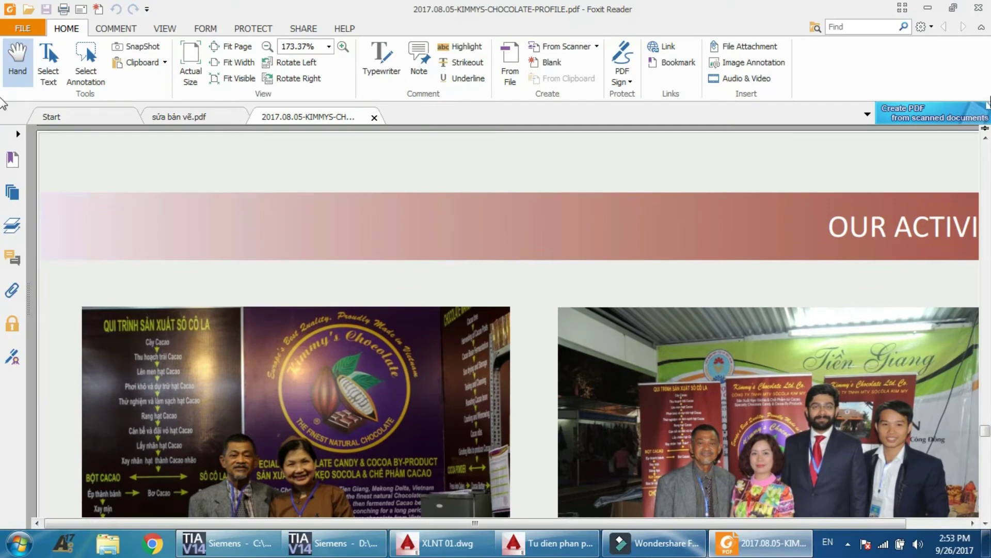
click(927, 10)
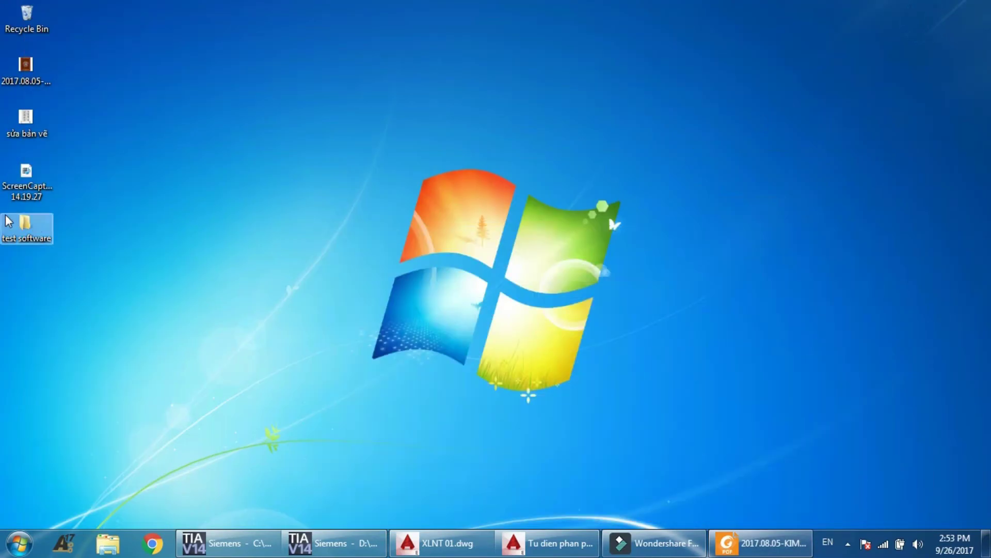
Empty the Recycle Bin permanently and close its window
double_click(27, 15)
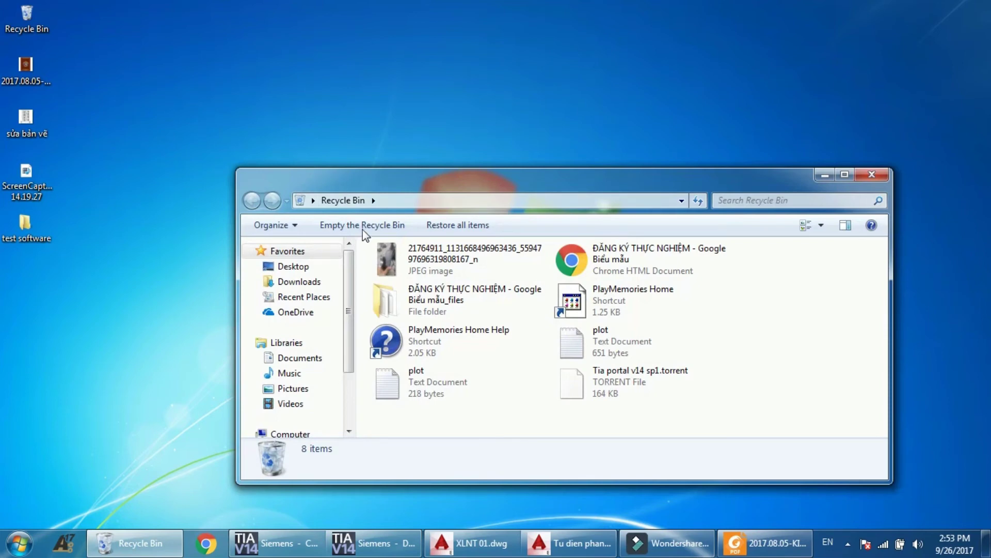
click(362, 227)
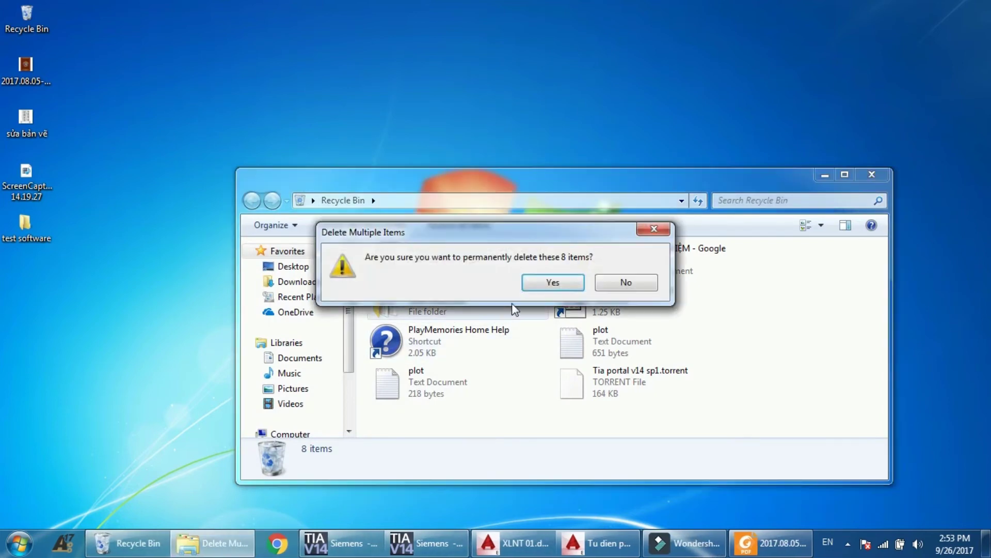
click(542, 286)
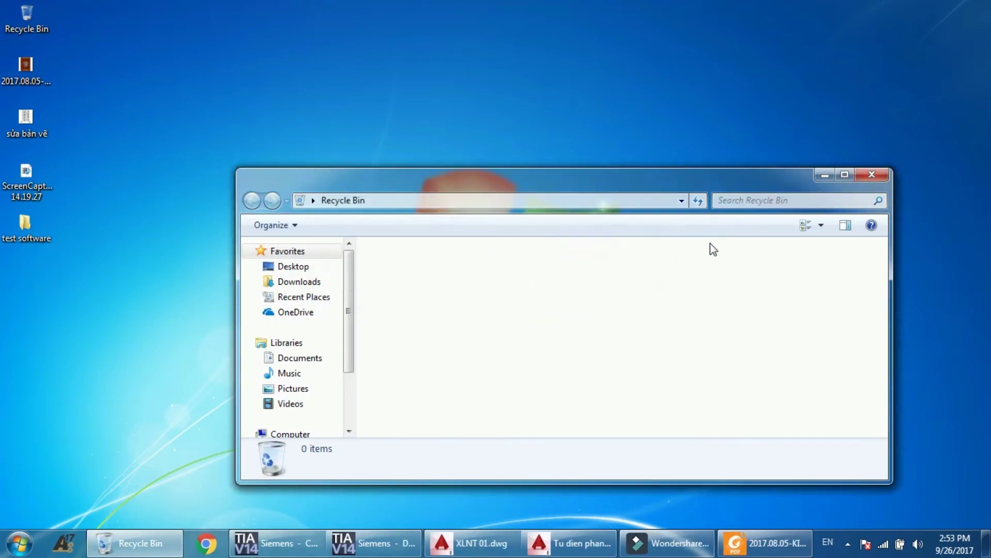
click(865, 177)
Browse the Downloads folder in Windows Explorer, select the bóc-tiên-lượng-chào-thầu worksheet, and minimize the window
click(106, 542)
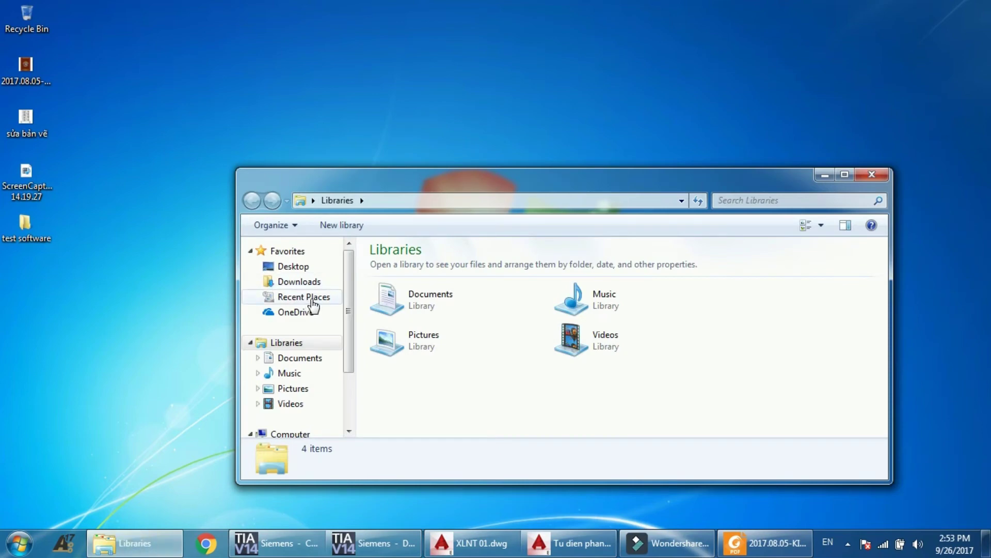
click(306, 282)
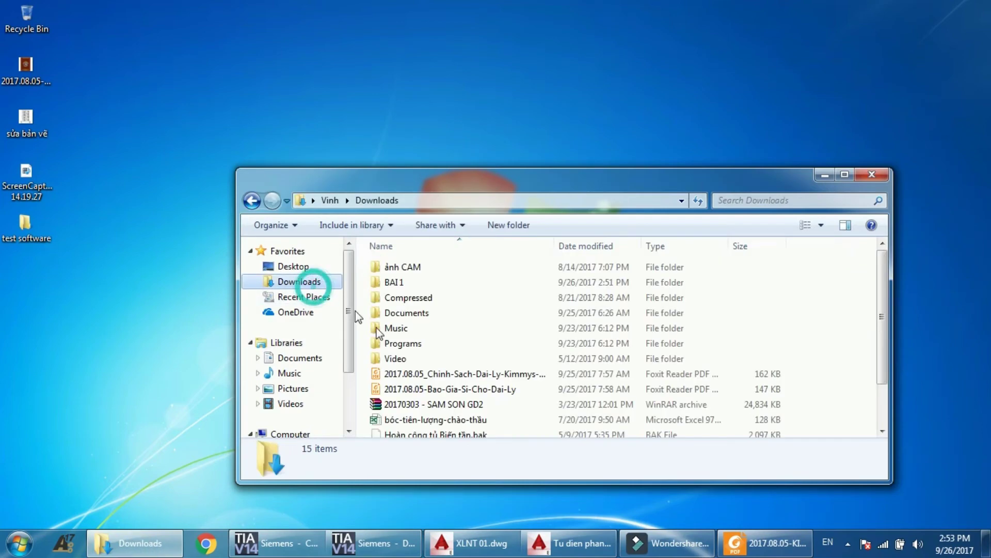
click(474, 422)
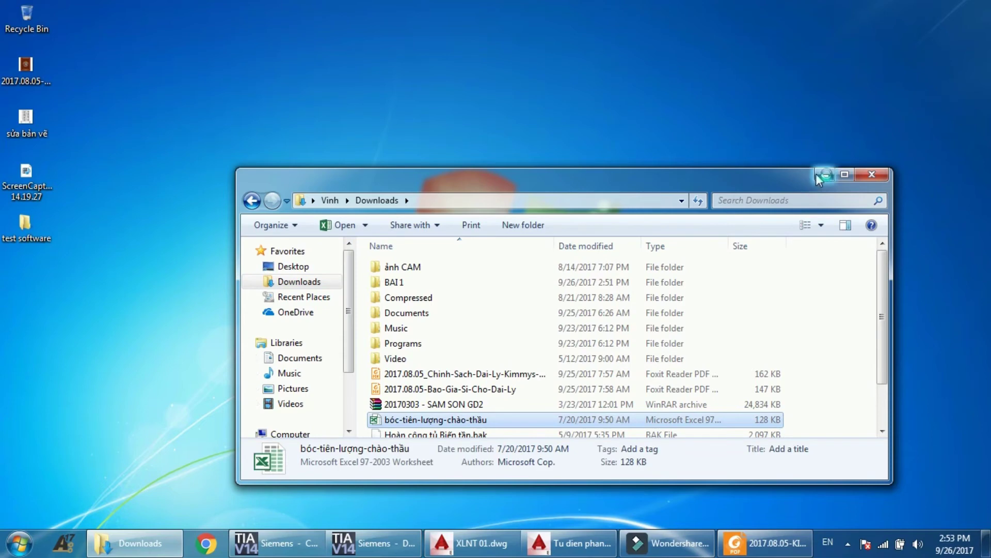
click(818, 174)
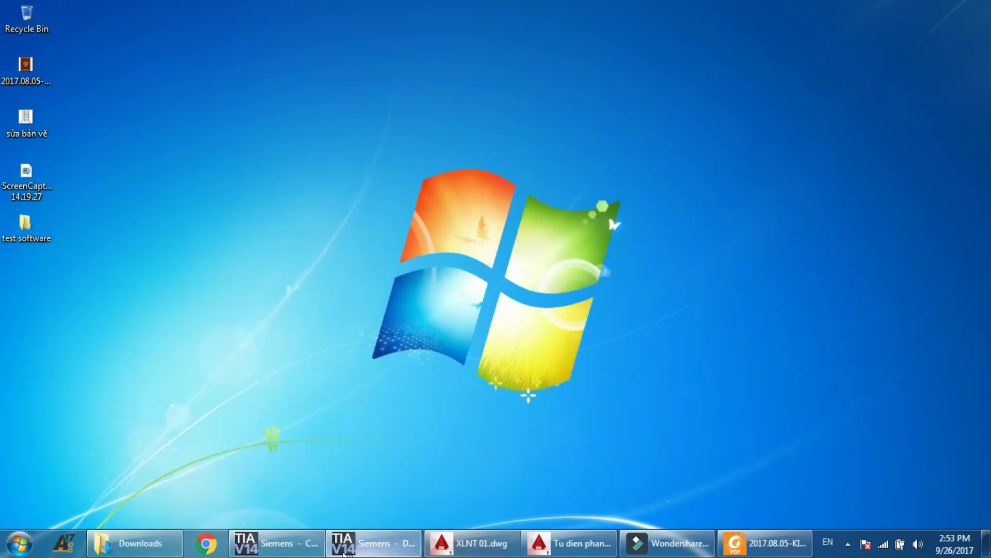
Switch to the TIA Portal window with the test software project
mouse_move(279, 545)
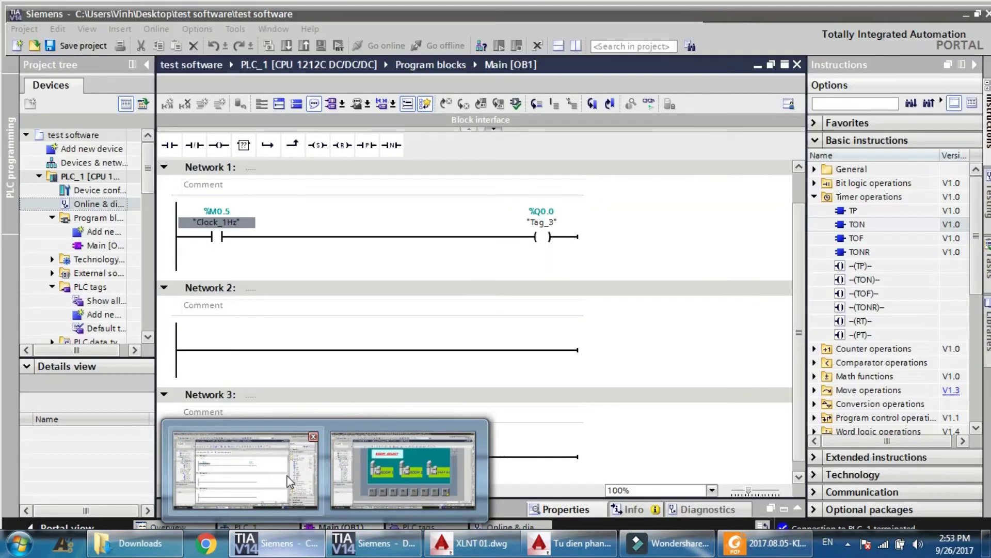
click(302, 480)
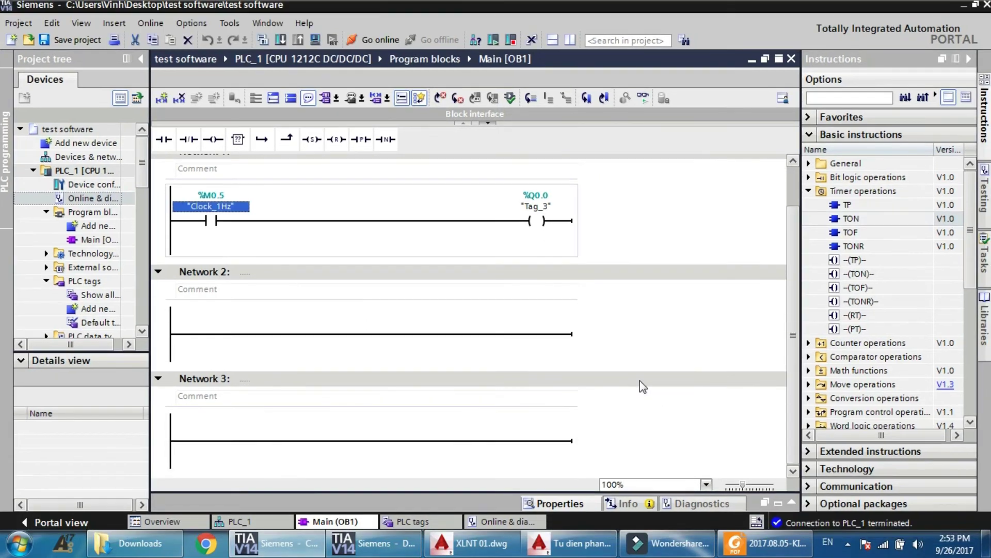
Leave the TIA Portal window and show the Windows desktop
scroll(640, 380, up, 2)
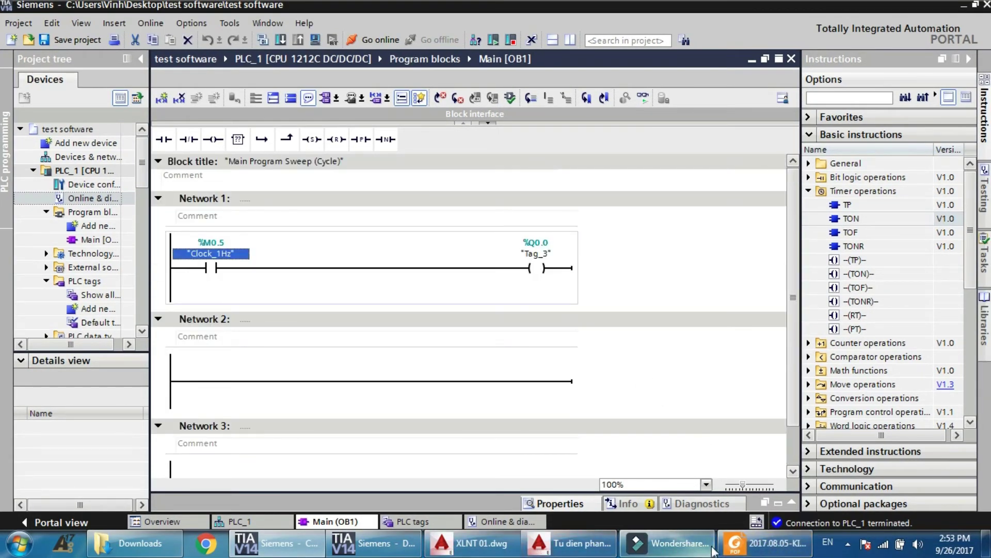
mouse_move(708, 550)
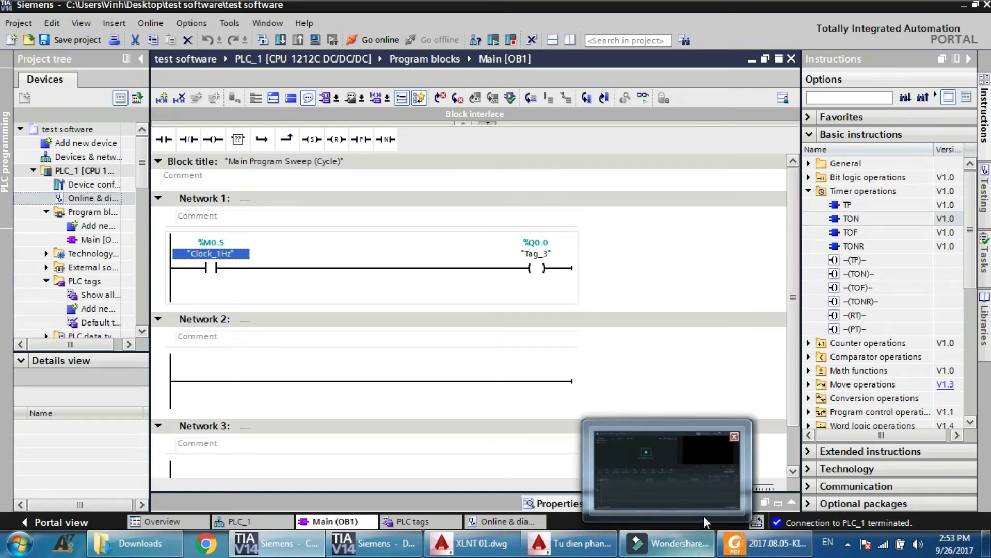
key(super+d)
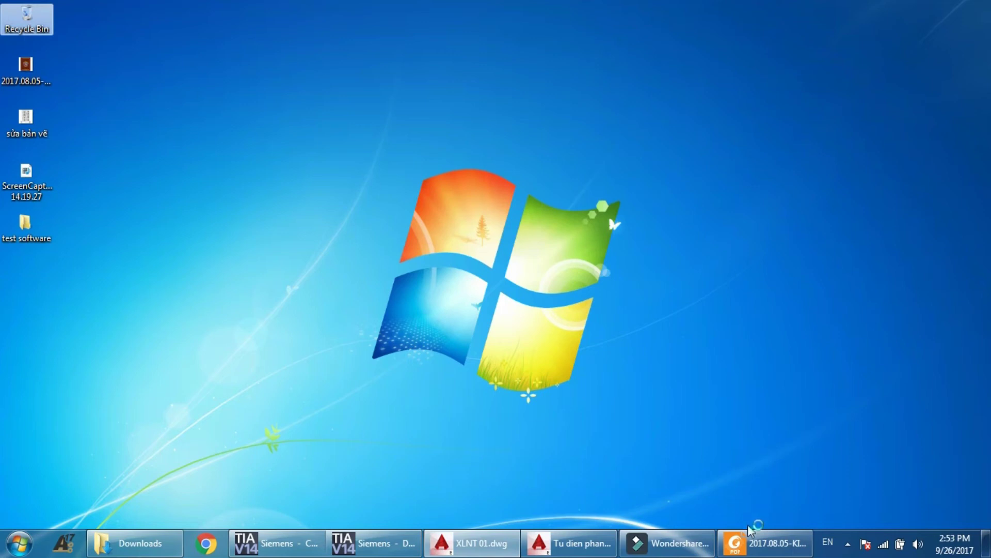
Switch to the bóc-tiên-lượng-chào-thầu workbook in Excel and enable editing for it
mouse_move(765, 548)
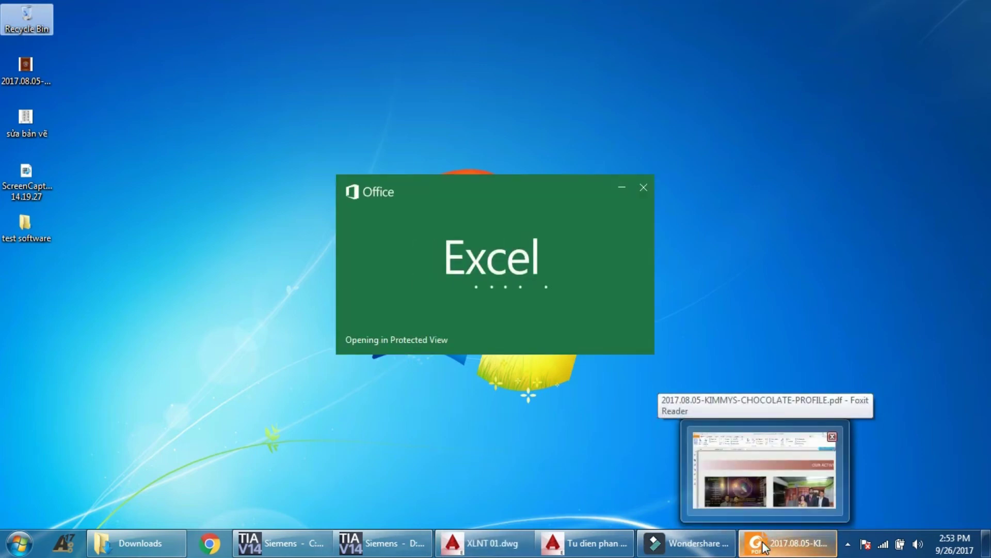
click(767, 504)
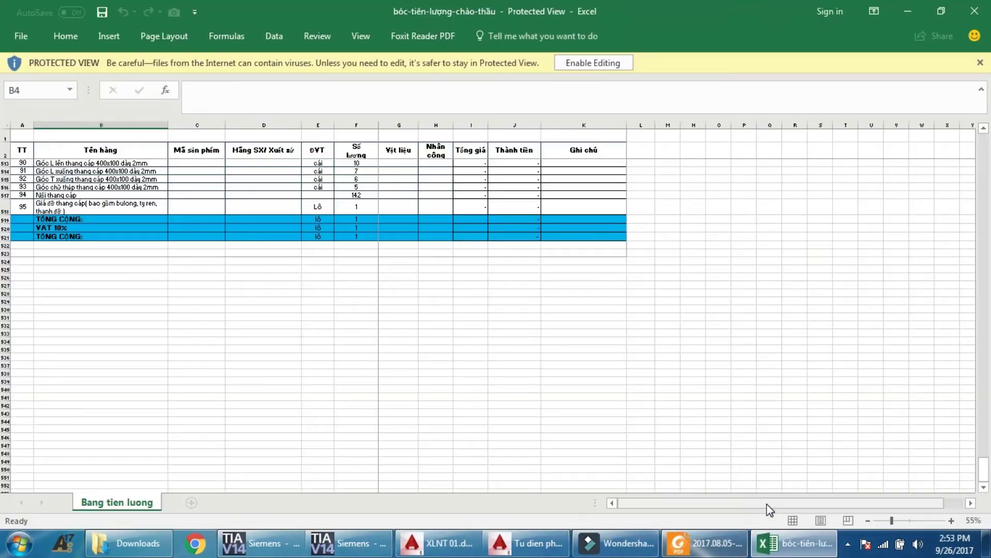
click(643, 411)
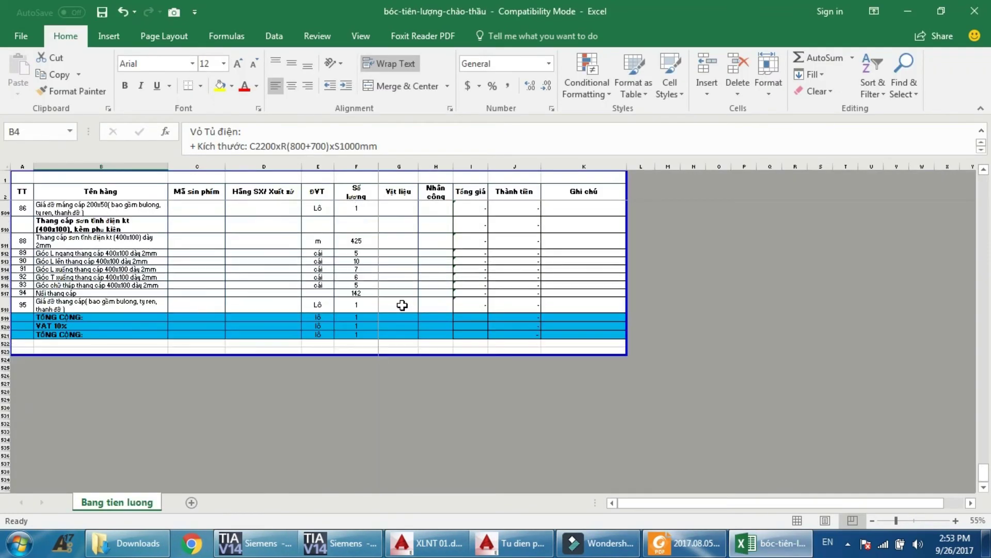
Look through the Bang tien luong sheet from the totals at its end up to the first rows, and minimize Excel
scroll(402, 305, up, 13)
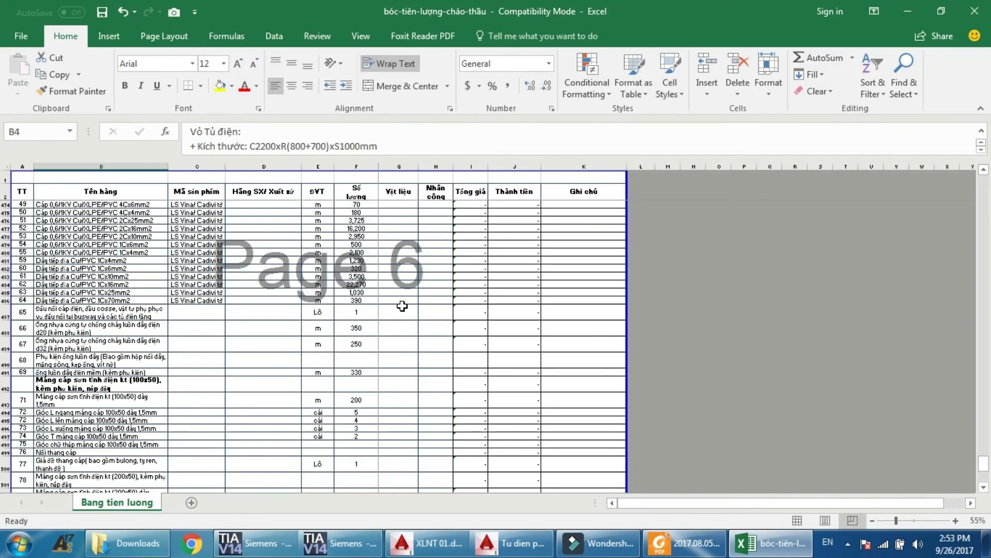
scroll(402, 306, up, 8)
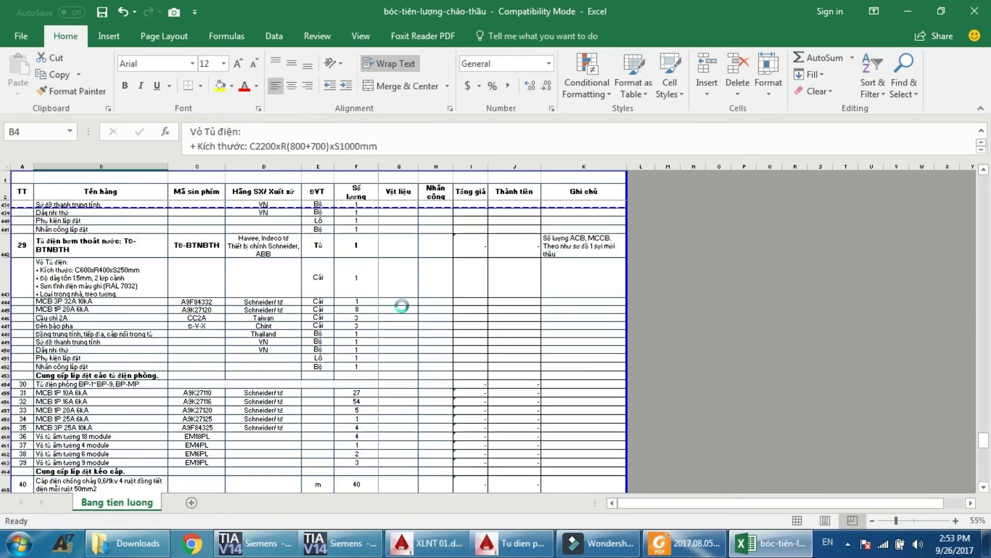
scroll(402, 305, up, 6)
scroll(403, 305, down, 4)
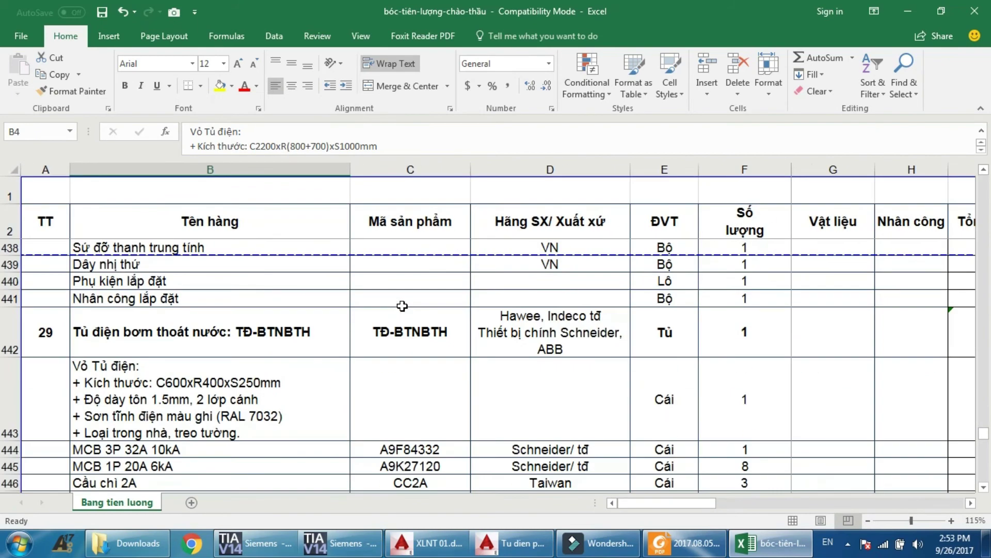
scroll(402, 306, up, 13)
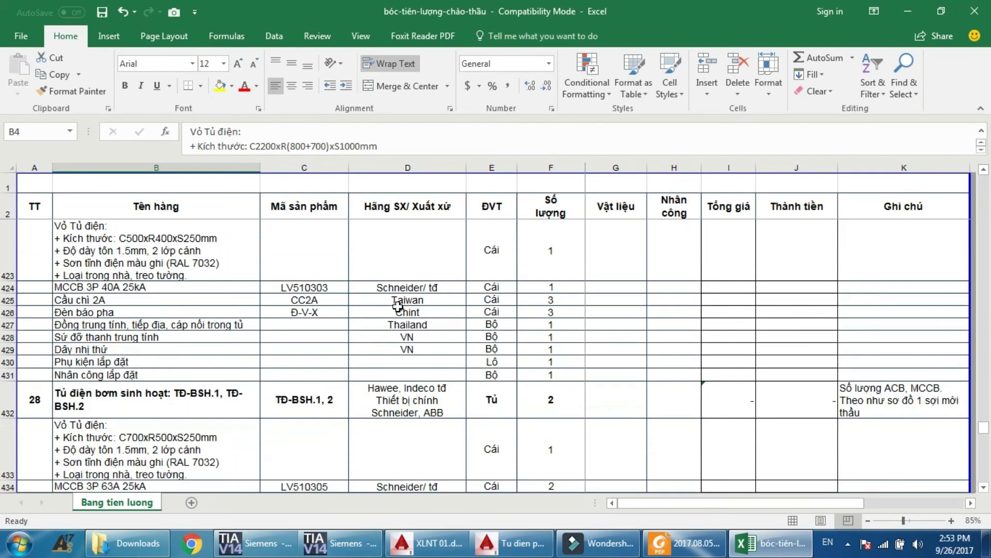
scroll(398, 306, up, 14)
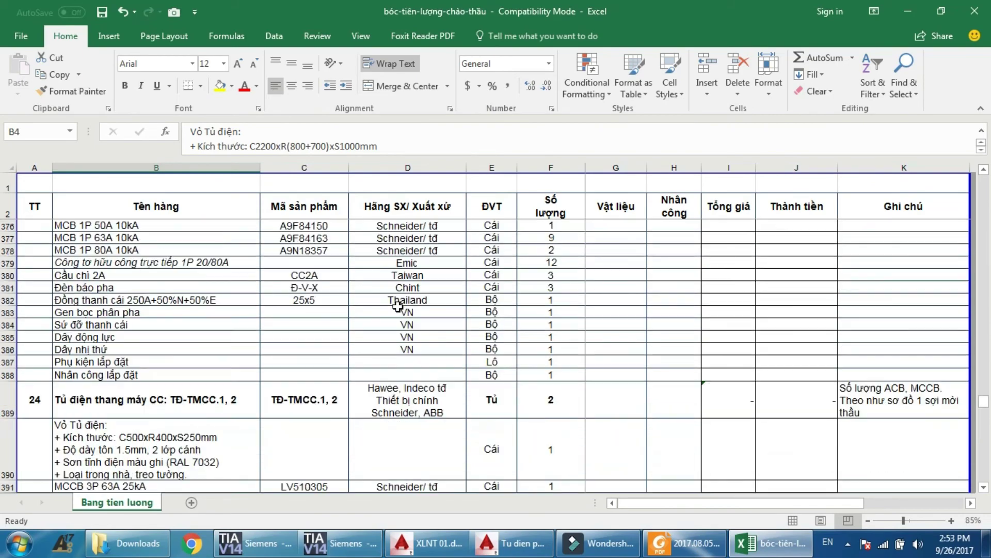
scroll(398, 307, up, 14)
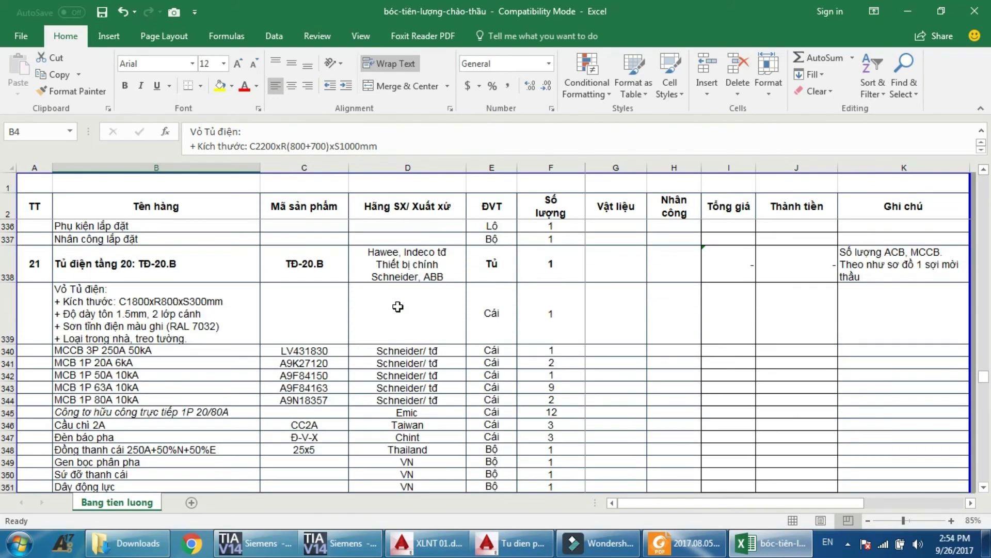
scroll(398, 307, up, 11)
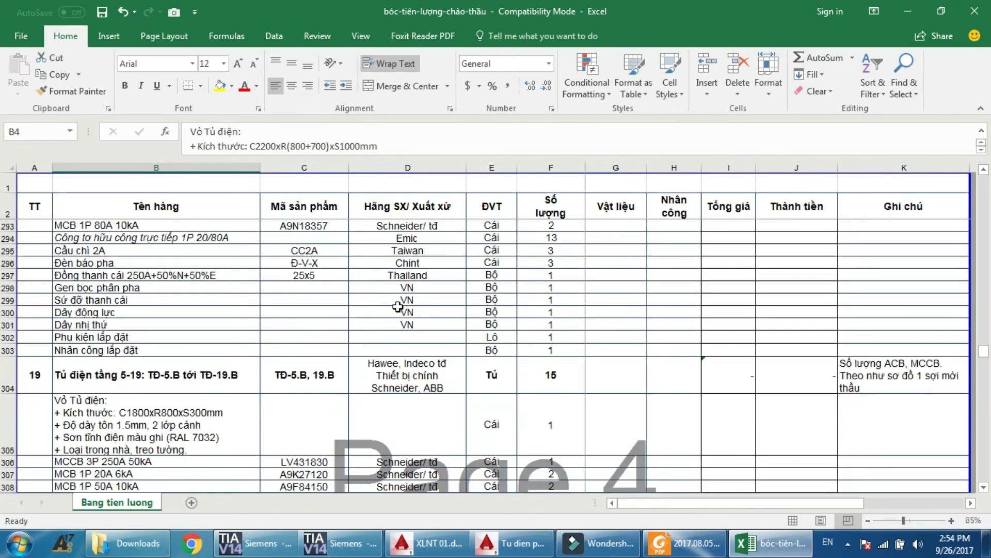
scroll(392, 307, up, 14)
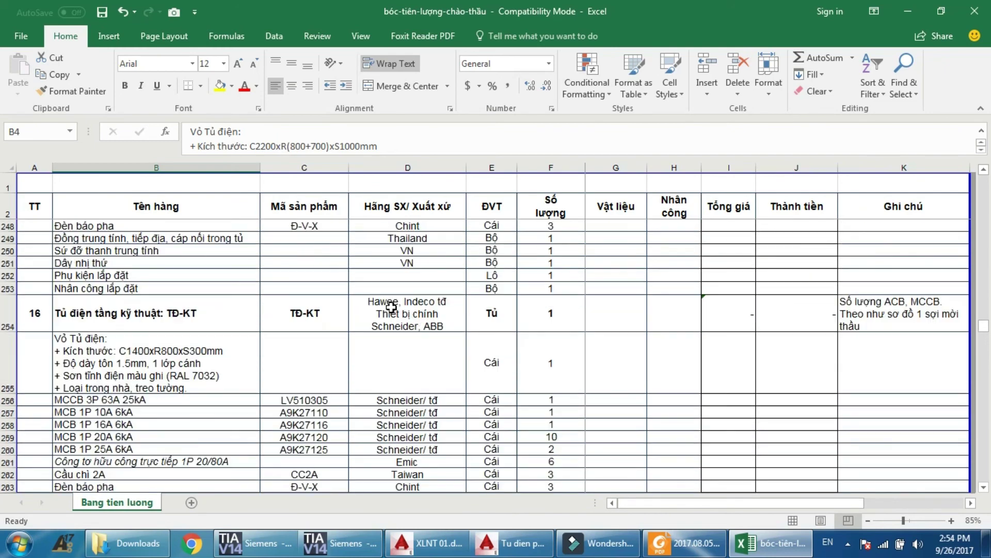
scroll(391, 306, up, 10)
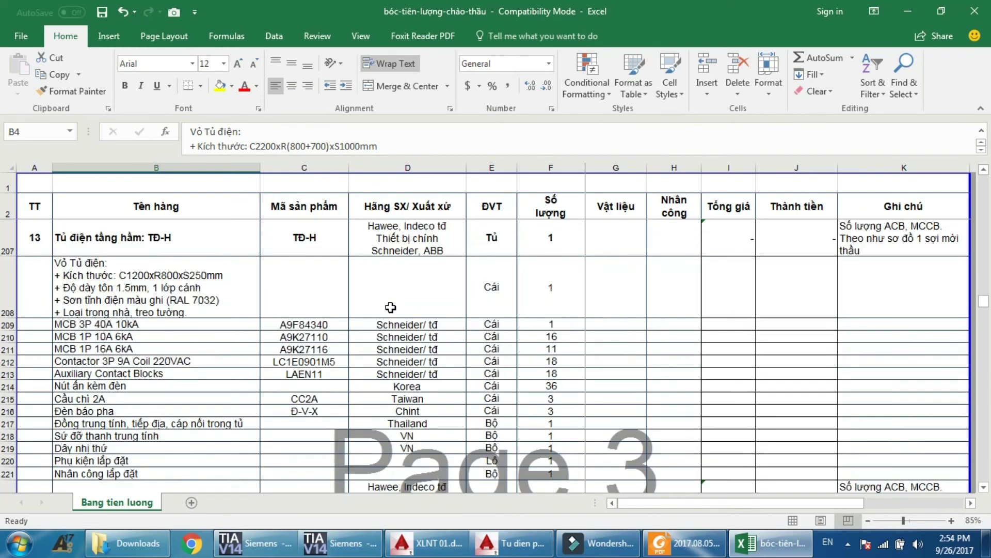
scroll(391, 306, up, 8)
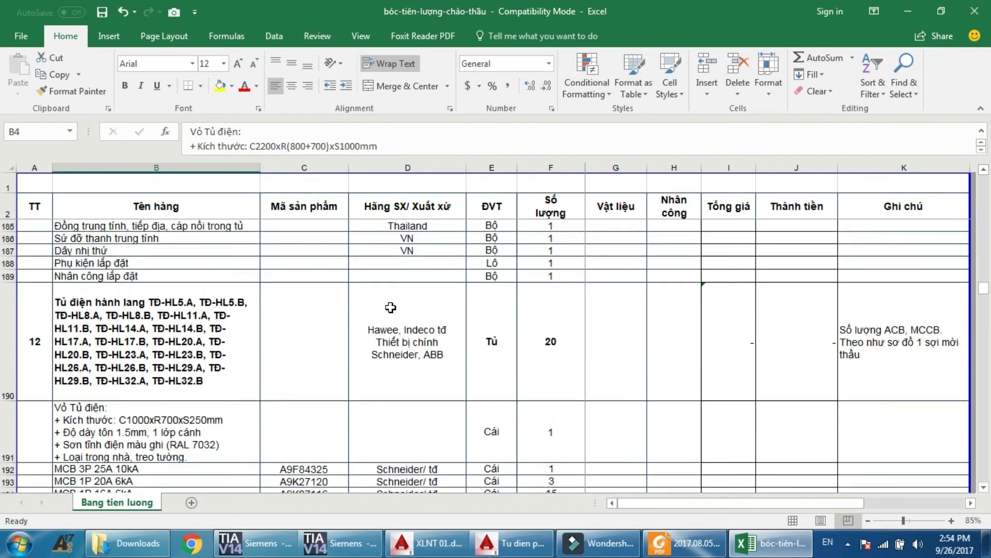
scroll(391, 307, up, 14)
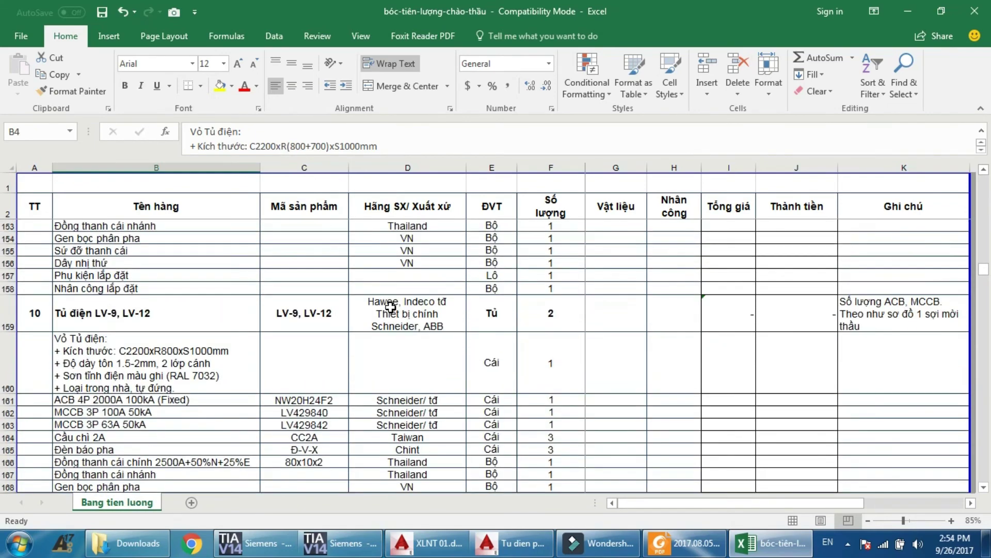
scroll(391, 308, up, 12)
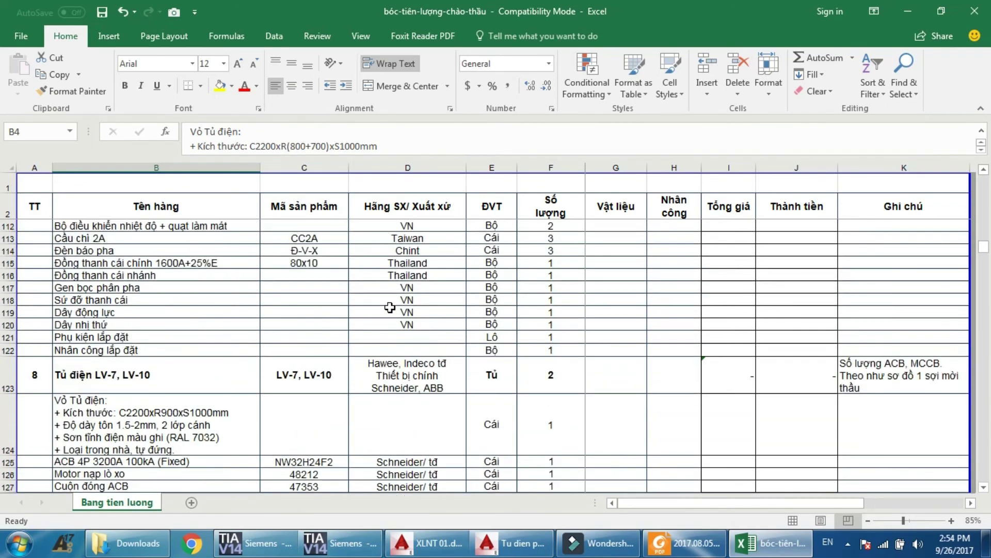
scroll(389, 308, up, 11)
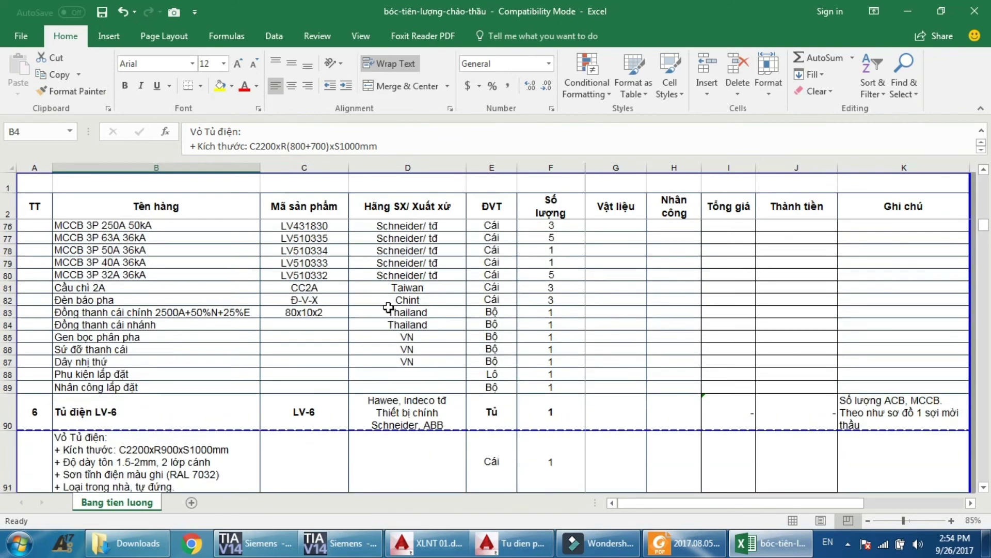
scroll(388, 307, up, 13)
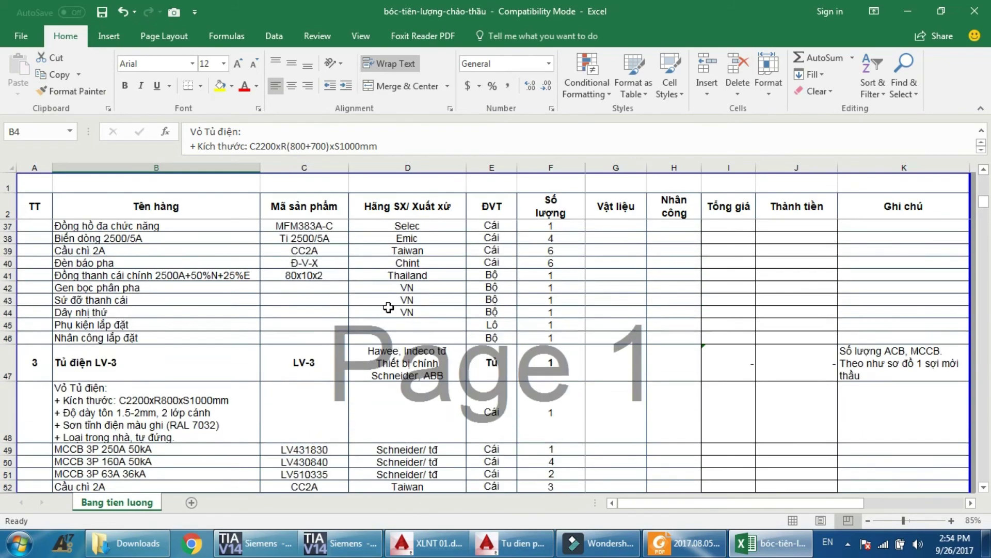
scroll(438, 243, up, 2)
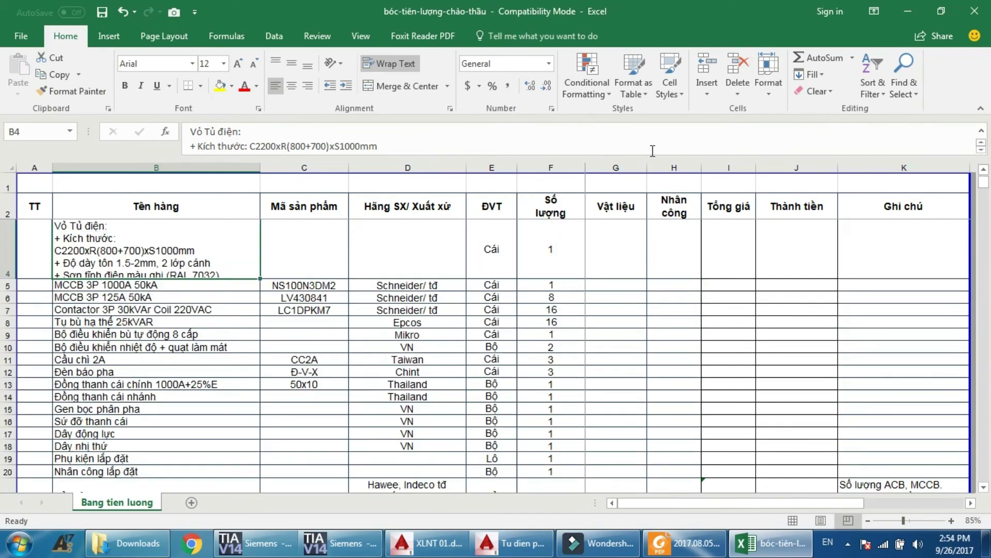
click(905, 12)
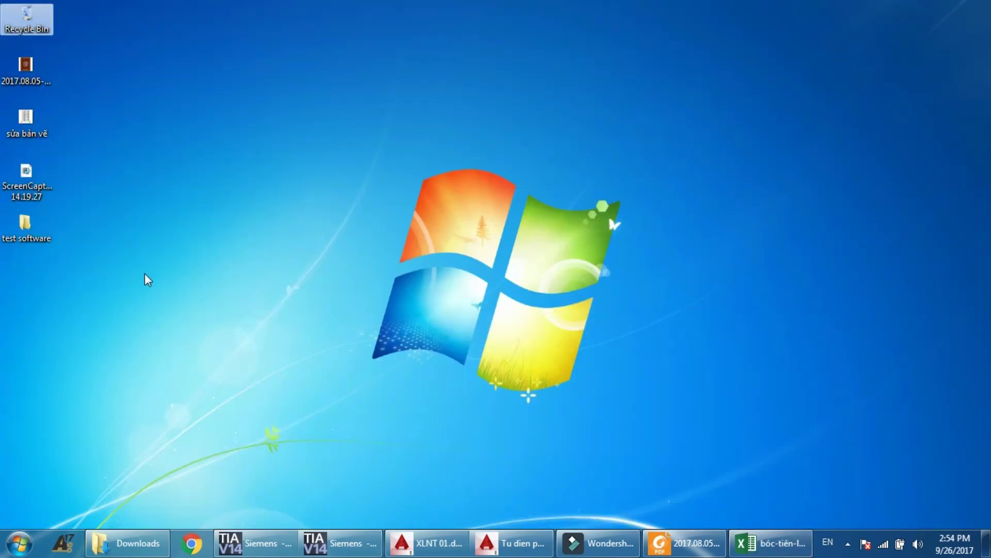
Open the TU DIEN BIEN TAN 22KW-30KW drawing from the Downloads folder in AutoCAD Electrical, ignoring the missing SHX files
click(136, 543)
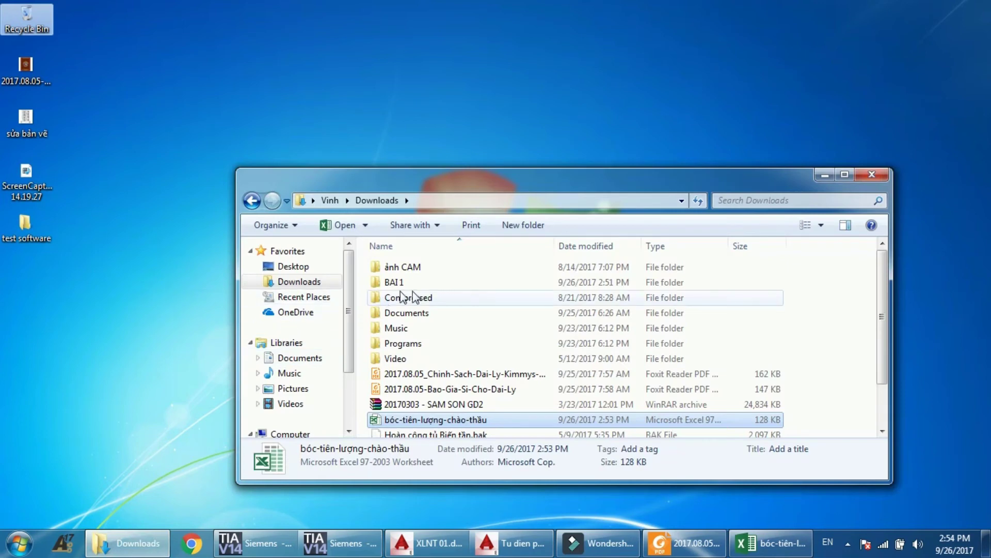
click(432, 403)
scroll(457, 388, down, 1)
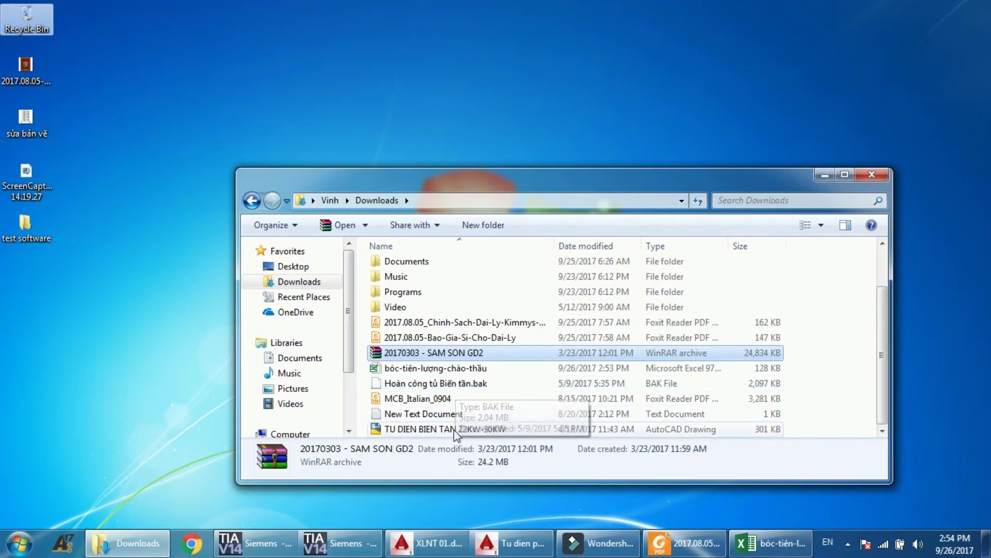
scroll(455, 436, up, 1)
scroll(431, 310, down, 1)
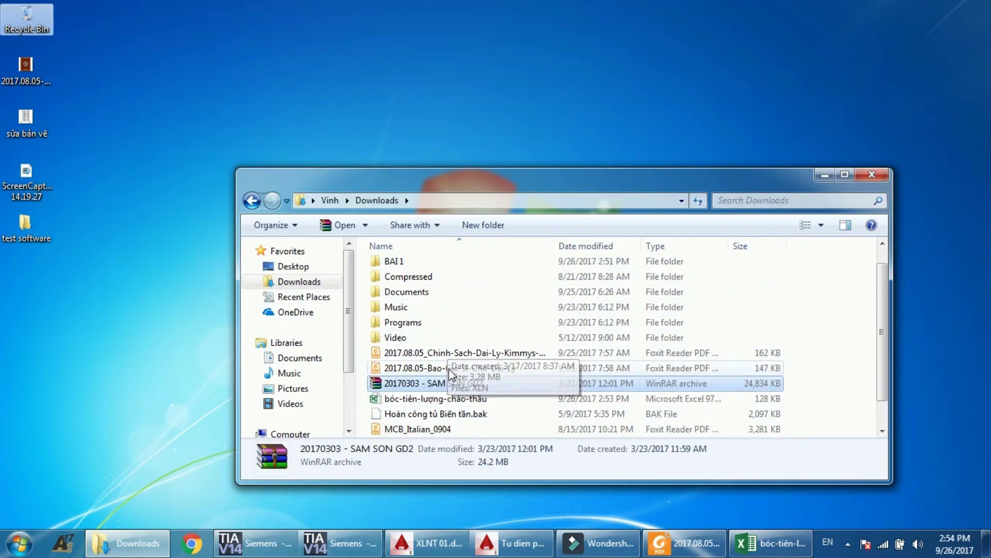
double_click(455, 428)
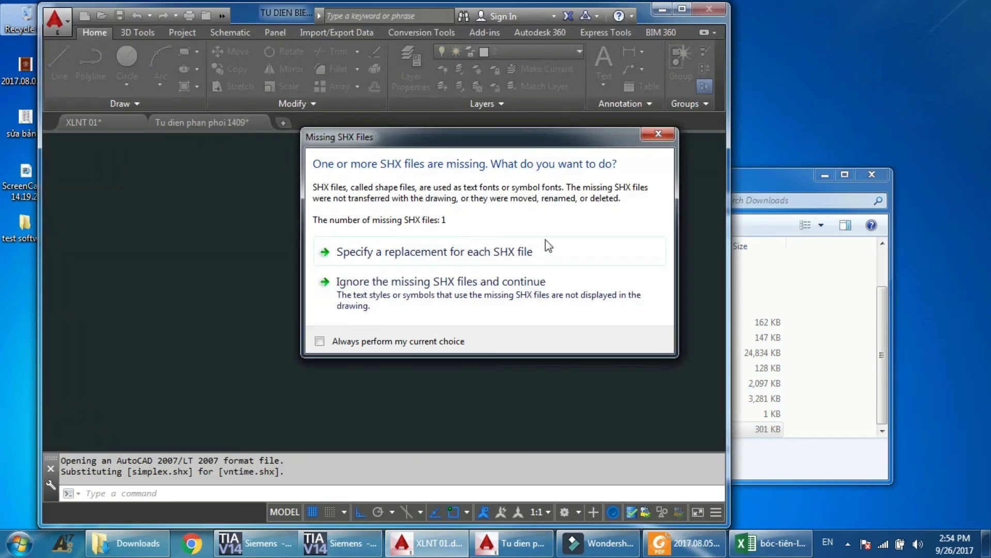
click(529, 293)
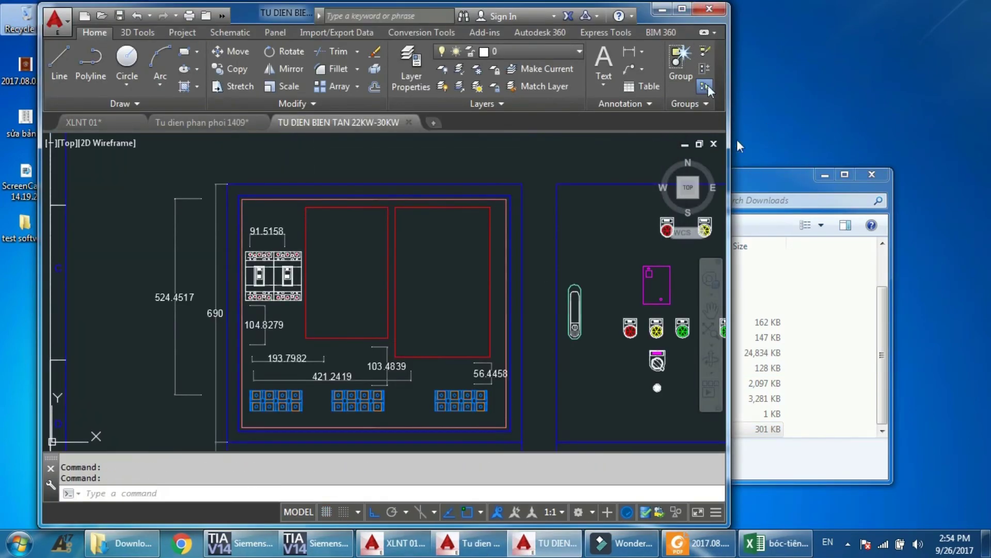
Maximize AutoCAD Electrical, examine the cabinet layouts and circuit diagram sheets of the drawing, and minimize the program
click(682, 10)
scroll(713, 322, down, 5)
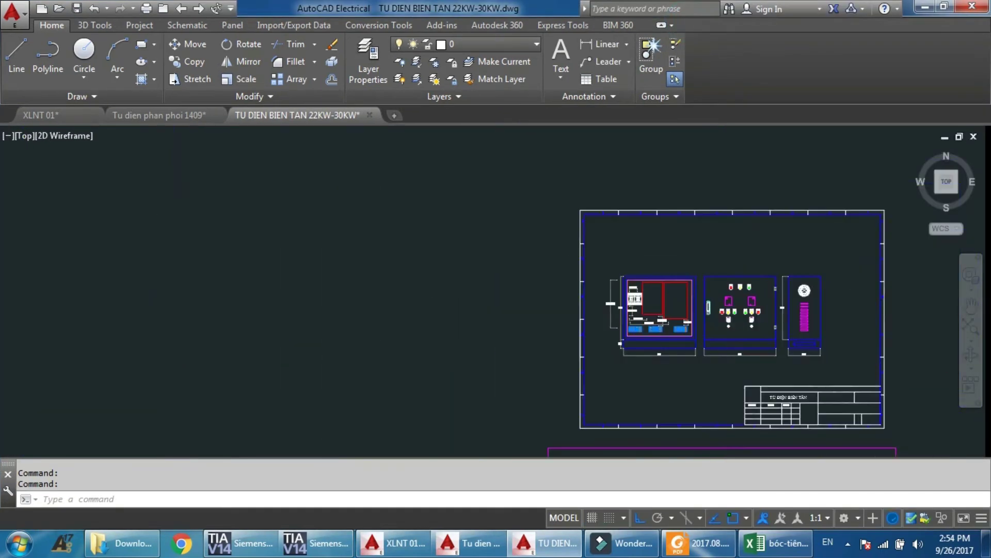
drag(713, 322, 443, 248)
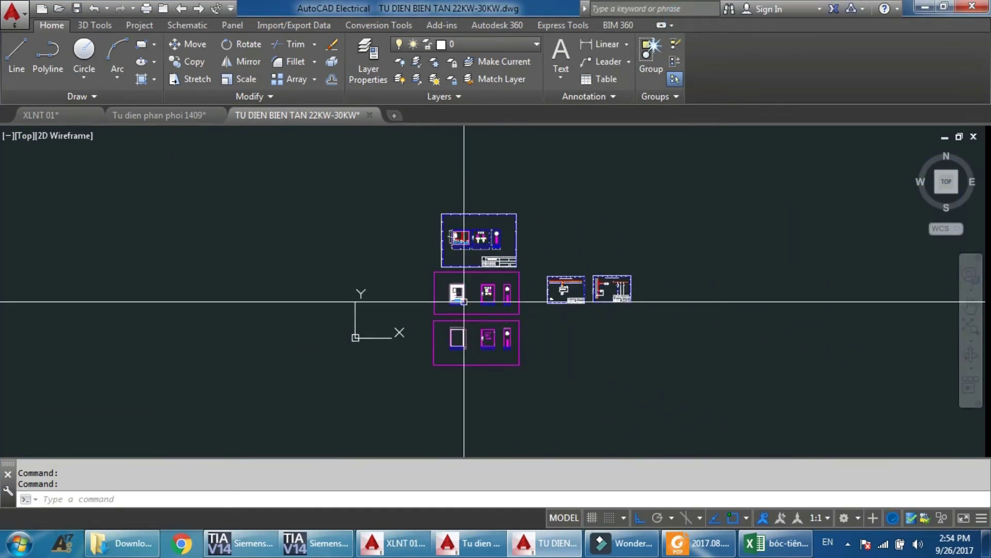
scroll(460, 299, up, 6)
drag(482, 238, 427, 366)
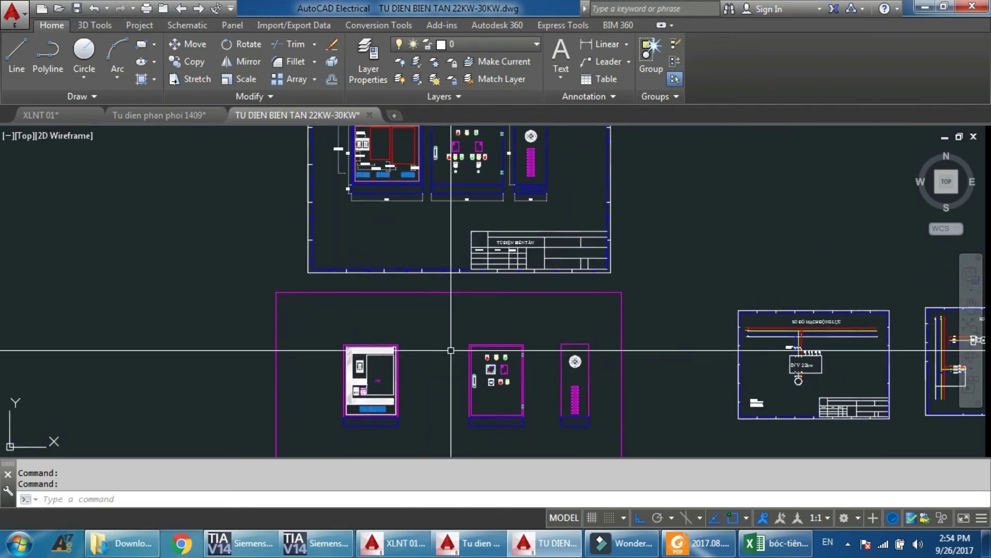
scroll(432, 272, up, 4)
scroll(422, 294, down, 4)
scroll(449, 239, up, 4)
scroll(527, 194, down, 5)
scroll(588, 217, up, 5)
scroll(588, 217, up, 2)
scroll(464, 196, down, 8)
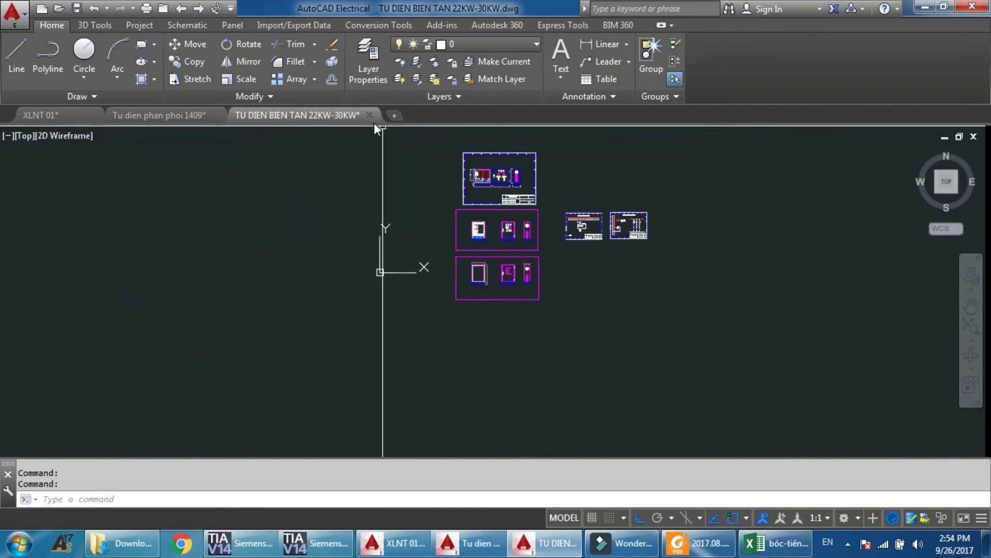
click(924, 8)
Open the 20170303 - SAM SON GD2 archive from the Downloads folder in WinRAR and enter the folder inside it
click(497, 398)
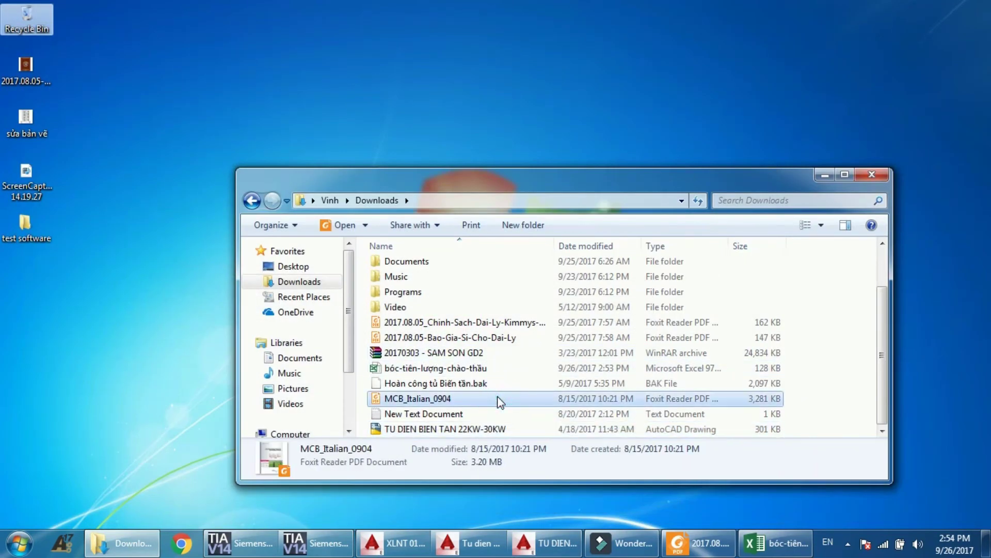
scroll(500, 403, up, 1)
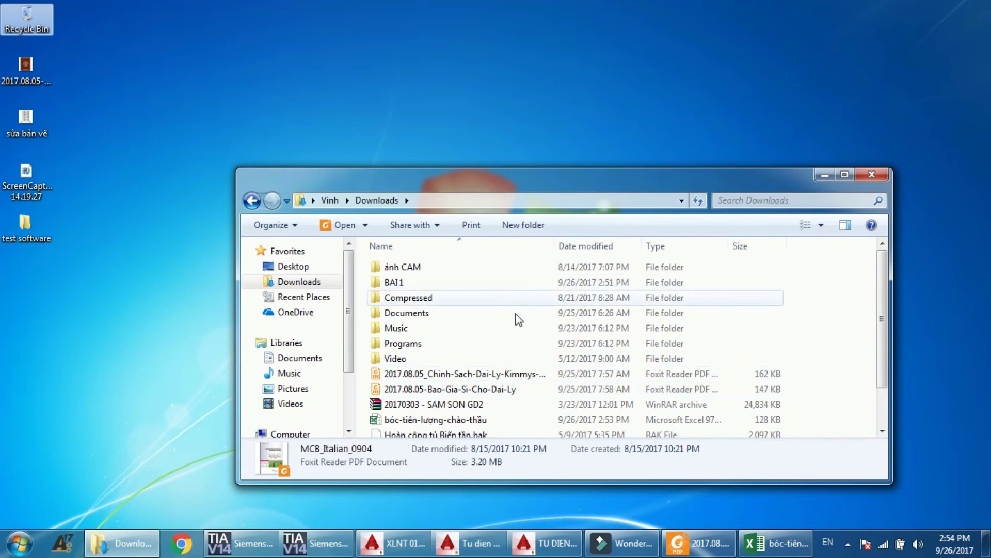
double_click(506, 400)
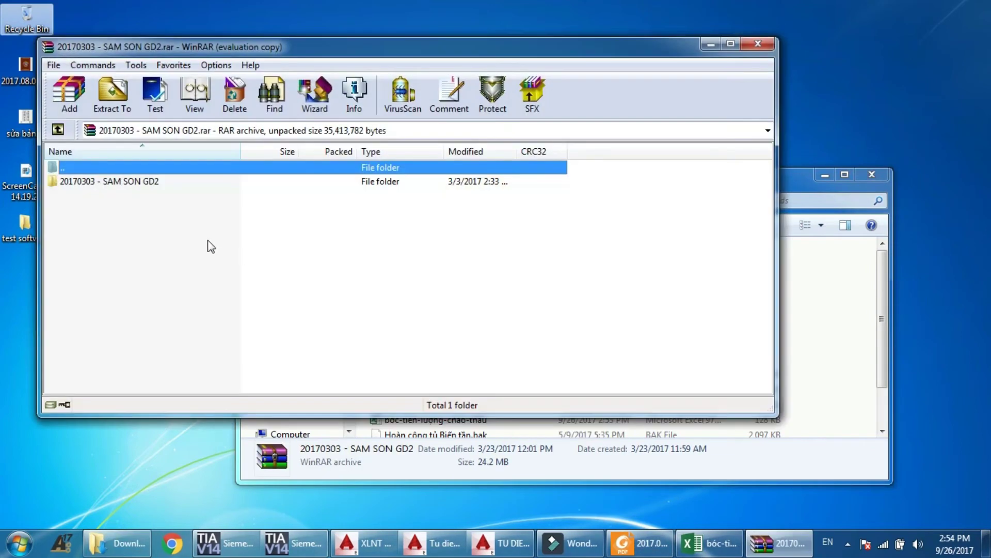
double_click(131, 185)
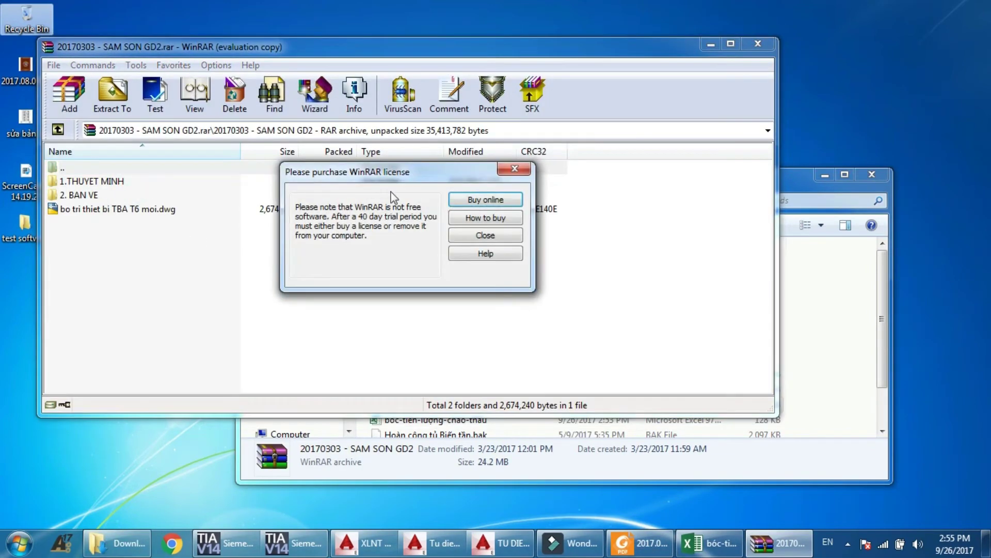
Dismiss the WinRAR license reminder, enter the 2. BAN VE folder of the archive and look through its drawing files
click(502, 171)
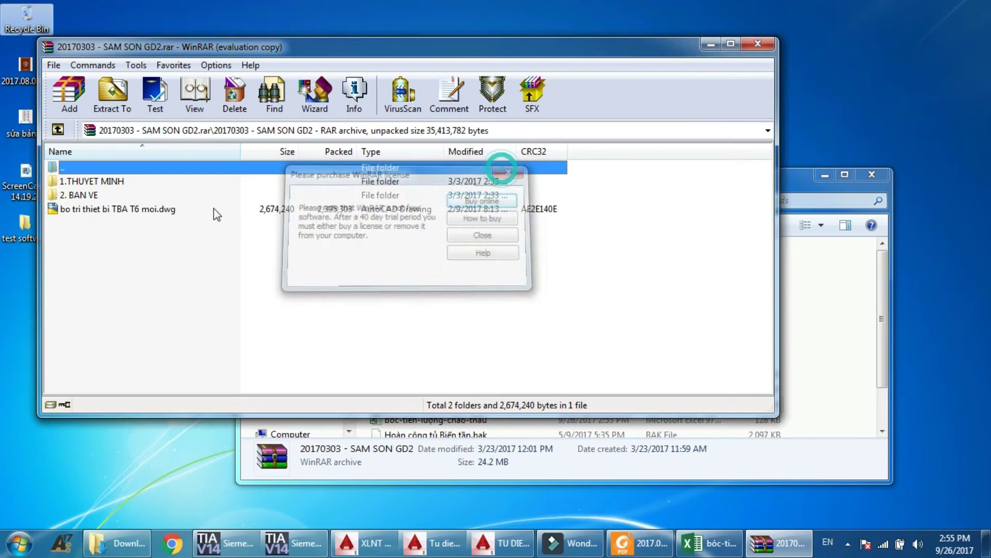
double_click(95, 196)
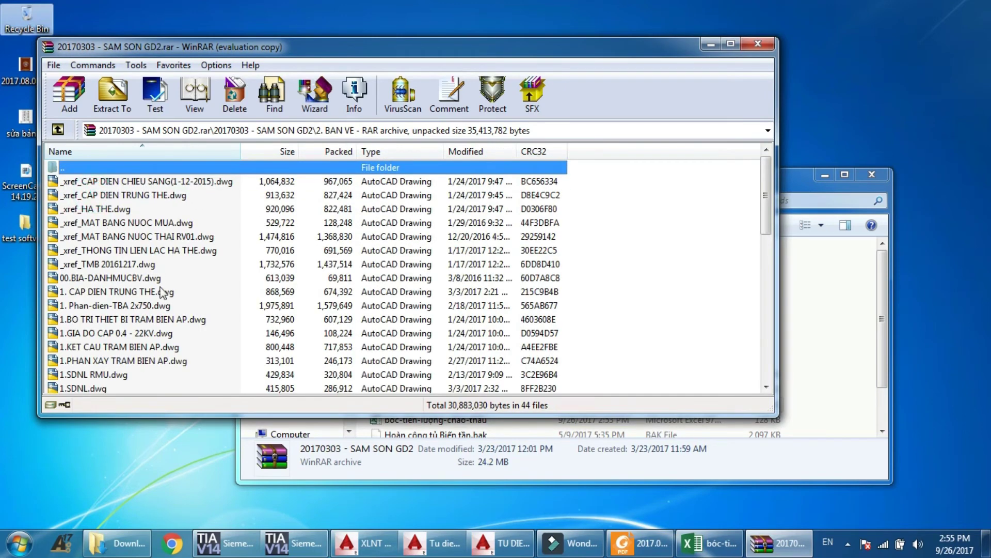
click(168, 319)
scroll(168, 318, down, 6)
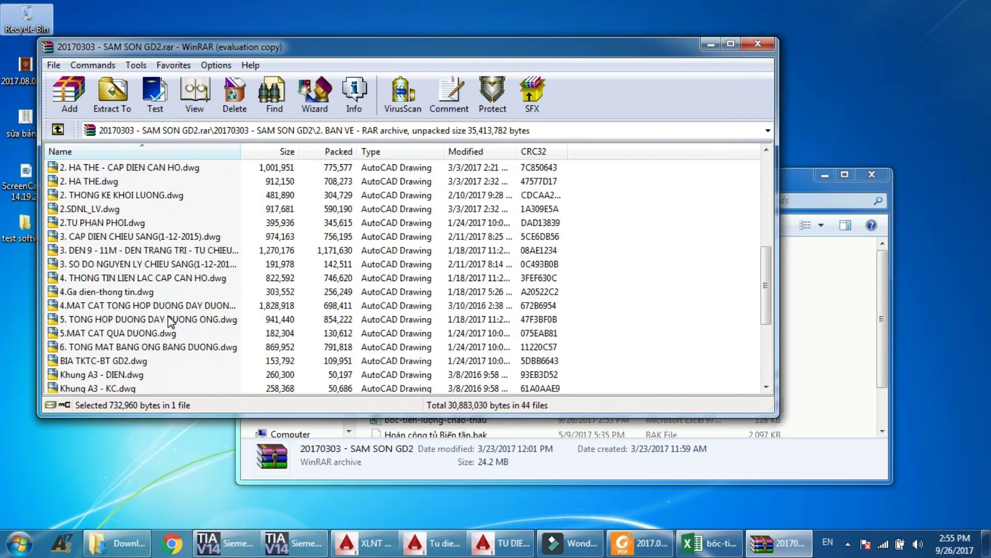
scroll(171, 321, down, 1)
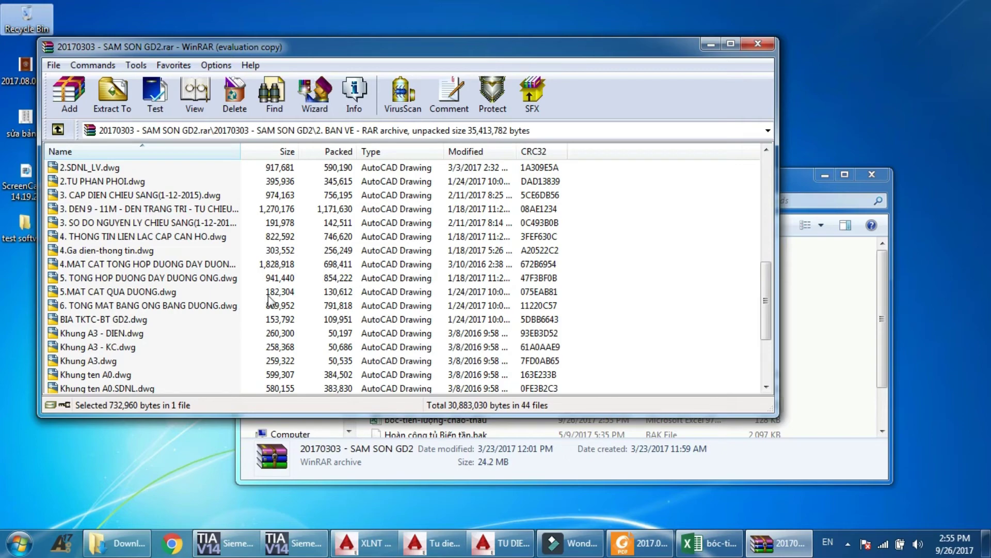
scroll(273, 316, up, 6)
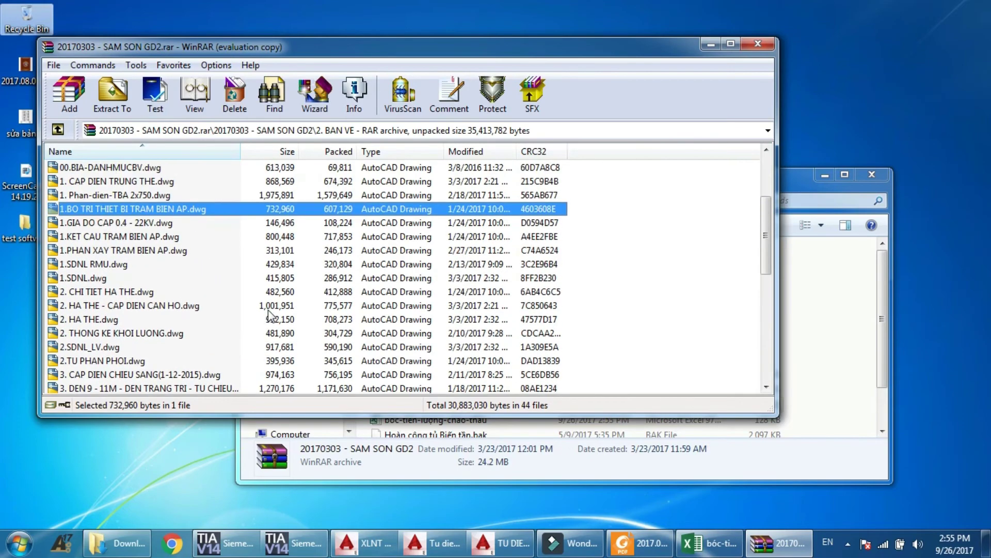
scroll(253, 309, up, 1)
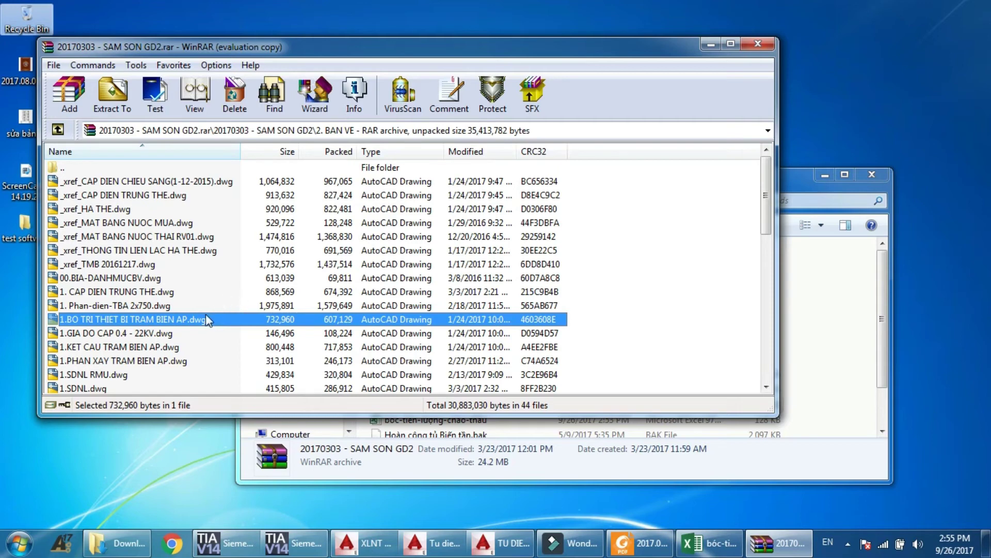
scroll(129, 341, down, 1)
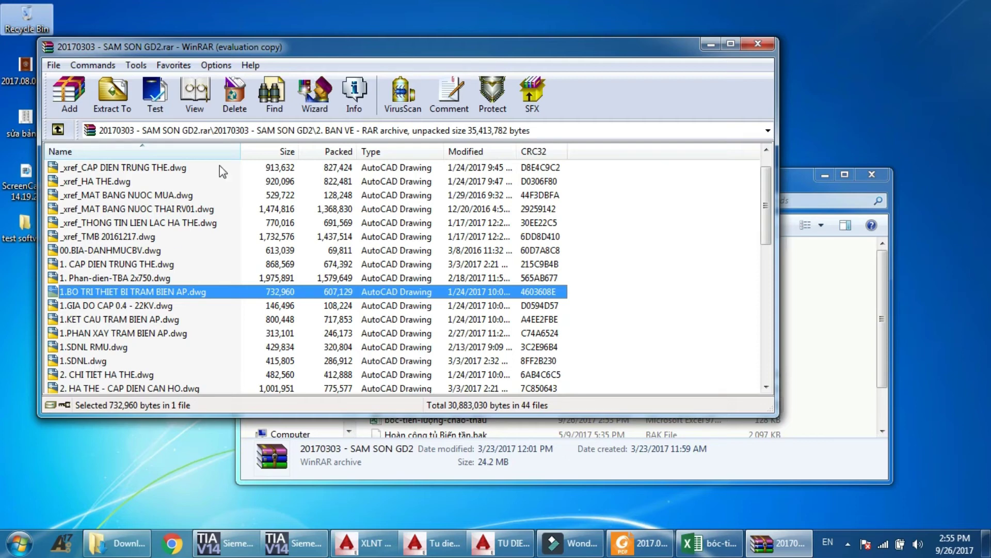
scroll(150, 223, down, 2)
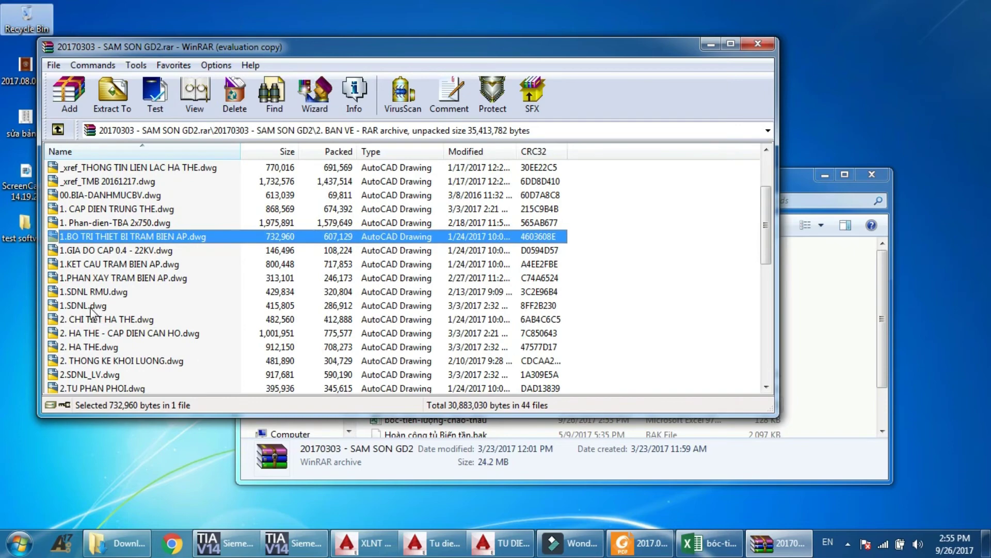
Open 1.SDNL.dwg from the archive in AutoCAD Electrical, minimize WinRAR and ignore the unresolved references
double_click(91, 307)
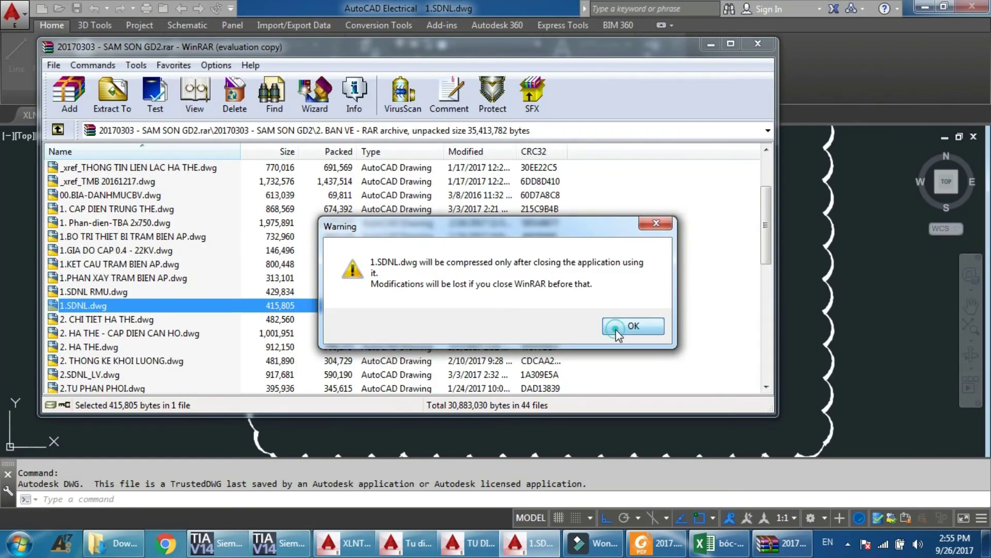
click(618, 335)
click(708, 46)
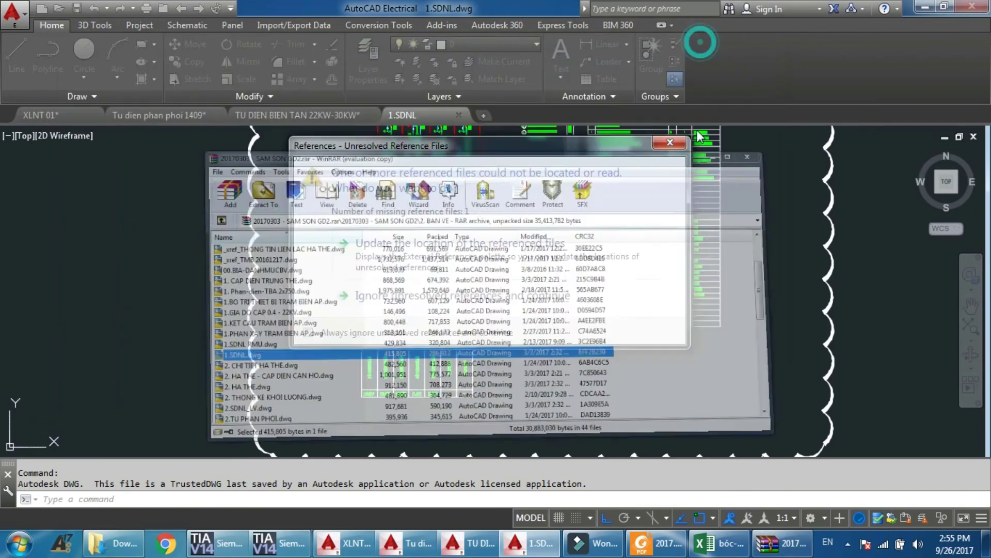
click(510, 299)
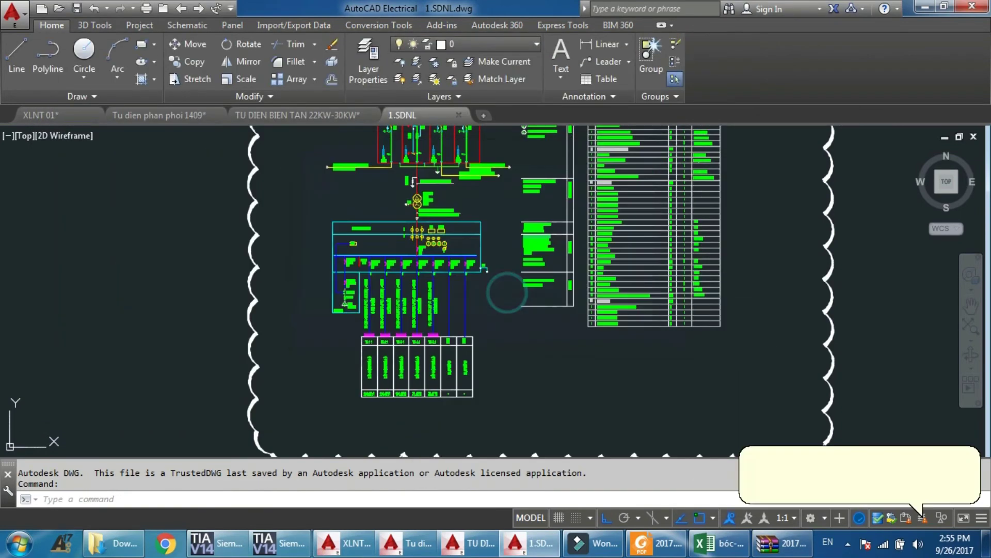
Examine the substation single-line diagrams of the 1.SDNL drawing in model space, from the overall arrangement down to circuit details
scroll(546, 349, down, 6)
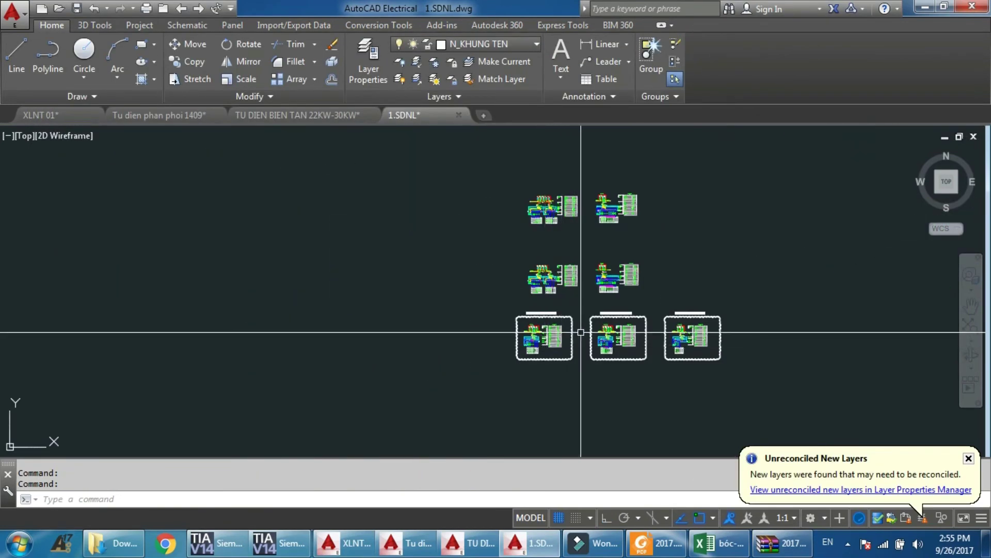
scroll(582, 332, up, 6)
scroll(321, 228, up, 6)
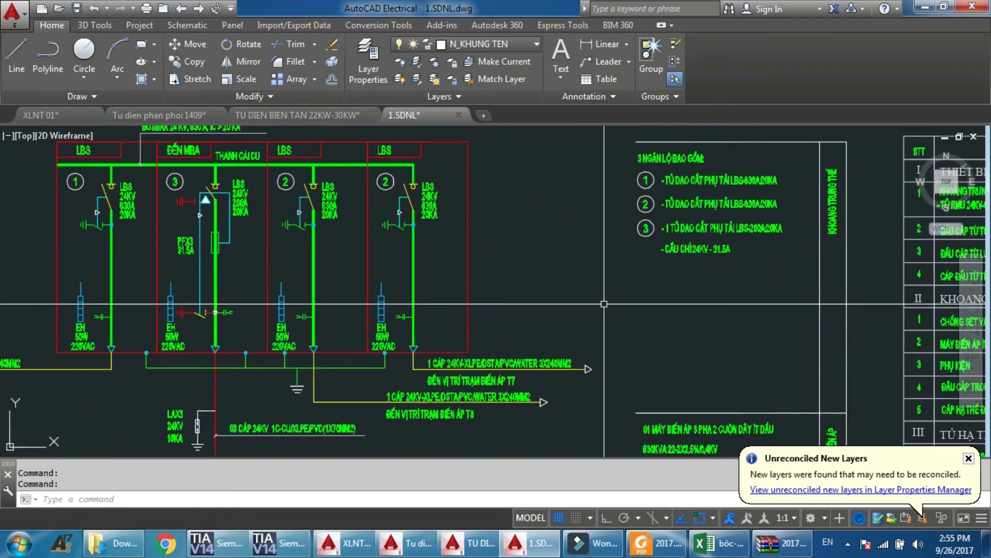
scroll(341, 222, down, 3)
scroll(310, 216, up, 6)
scroll(516, 331, down, 8)
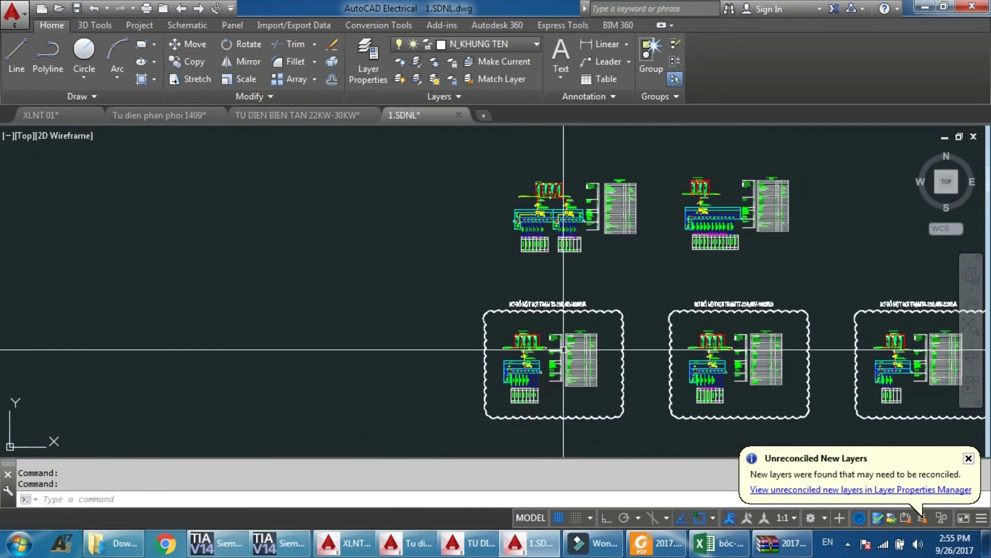
scroll(564, 349, down, 6)
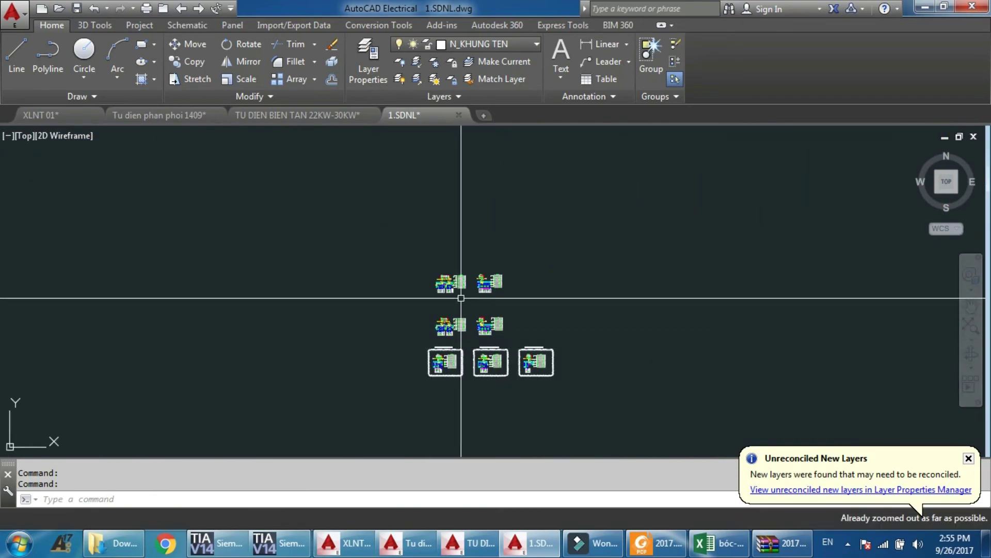
scroll(461, 298, up, 10)
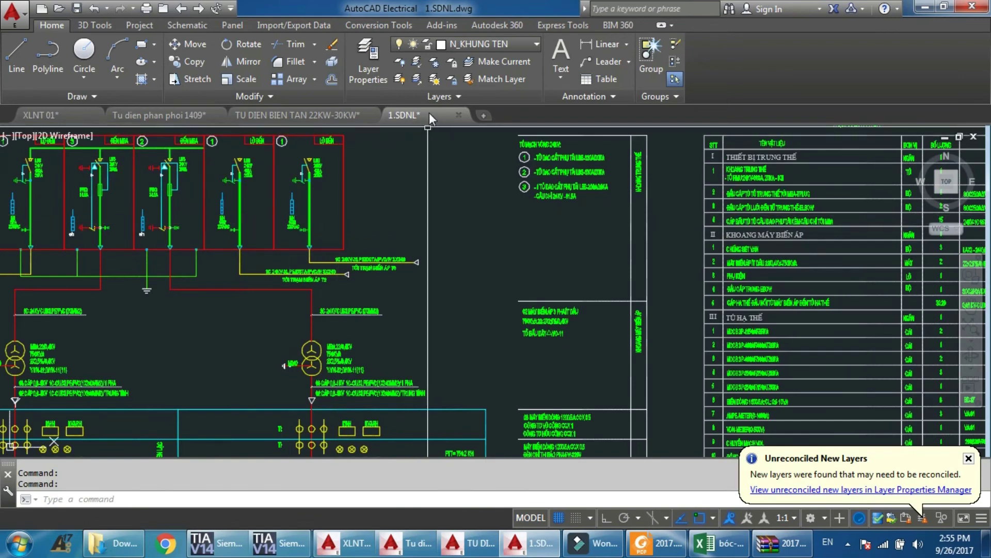
View the D-HV-202 layout of the 1.SDNL drawing and return to model space
mouse_move(429, 114)
mouse_move(224, 166)
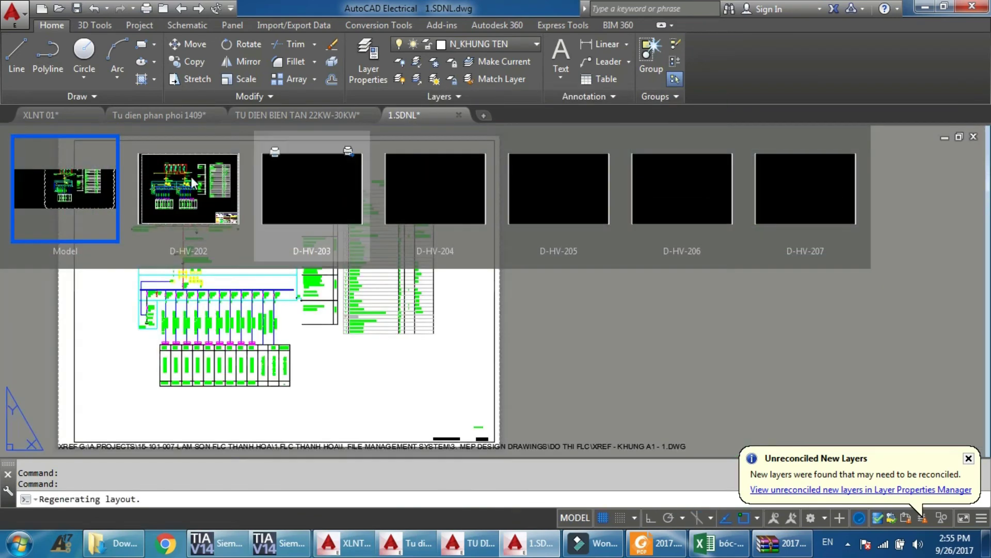
click(191, 176)
scroll(441, 338, down, 3)
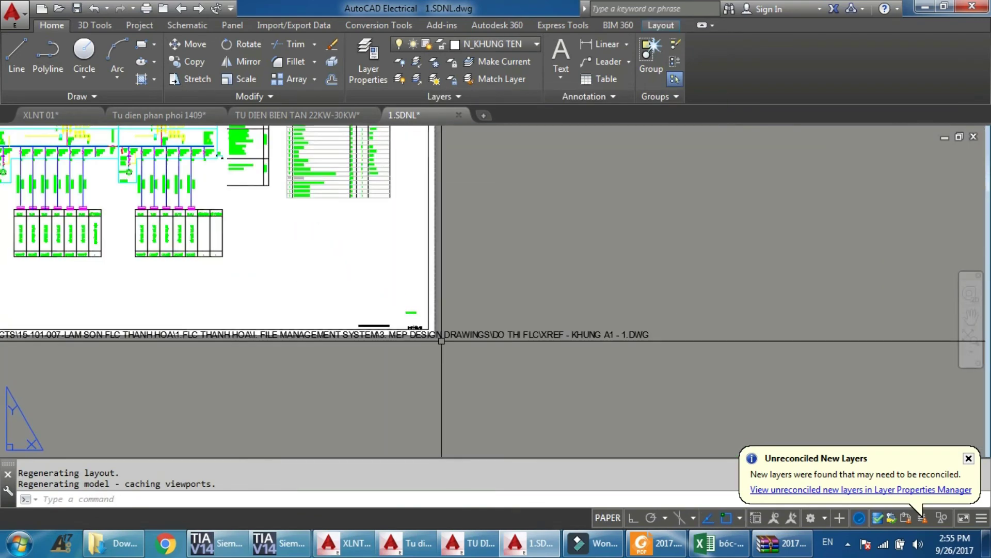
scroll(424, 340, down, 2)
scroll(615, 392, down, 3)
scroll(524, 345, up, 6)
mouse_move(417, 115)
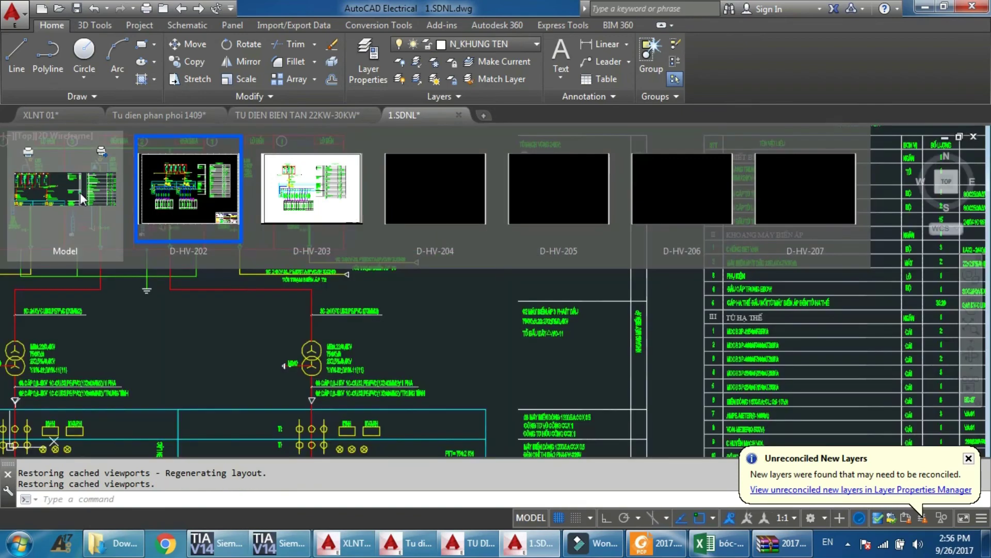
click(80, 193)
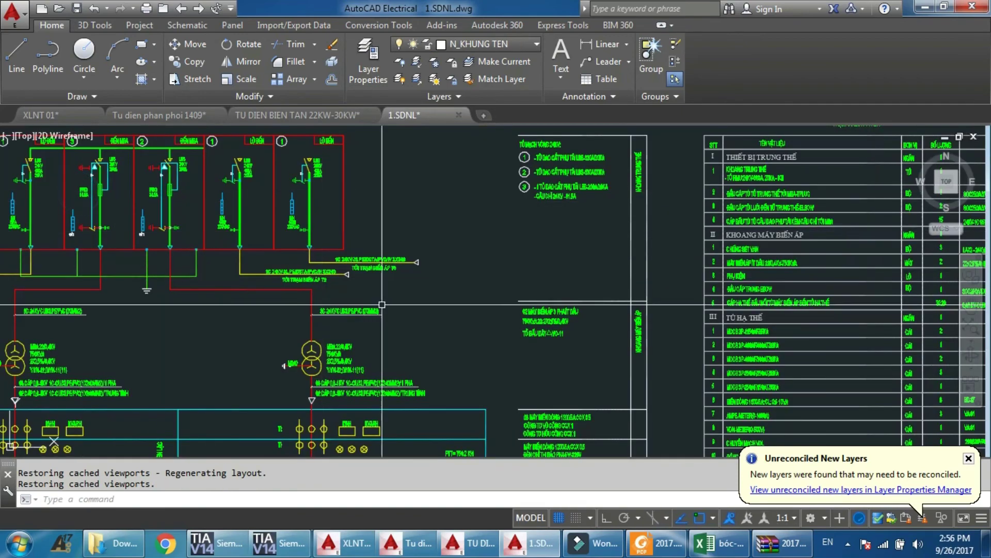
Inspect the material list of the T1 2 x 750KVA substation and the surrounding diagrams in model space
scroll(385, 315, down, 5)
scroll(449, 189, up, 15)
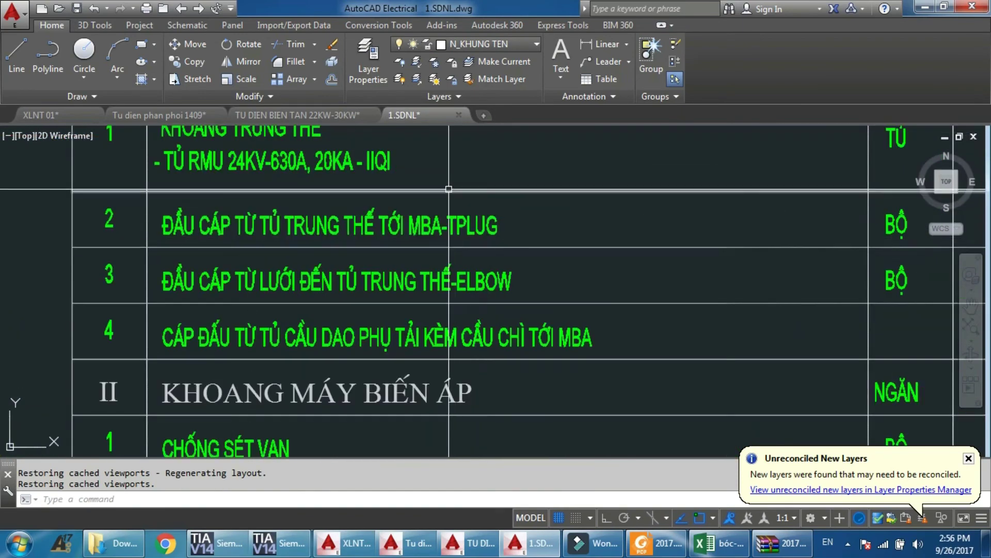
scroll(448, 189, down, 5)
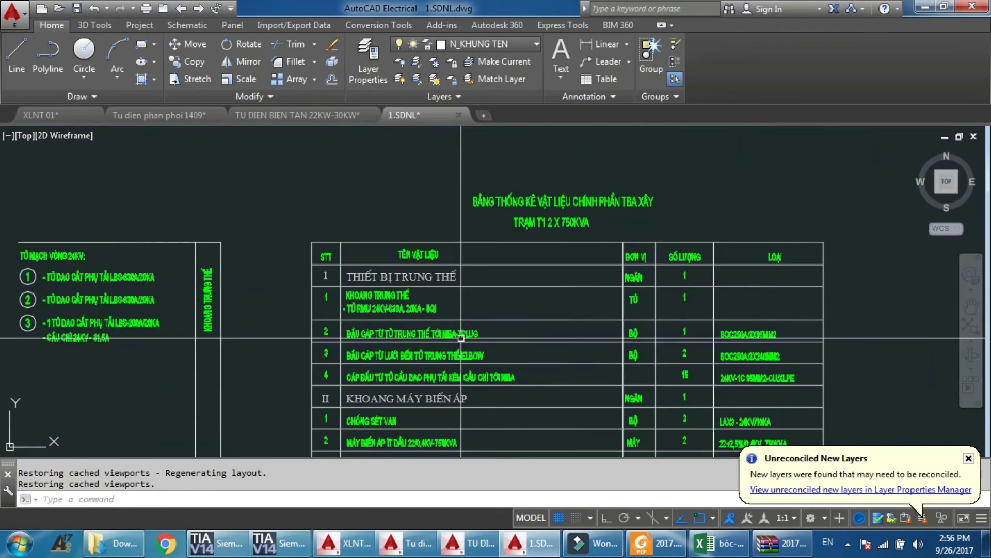
scroll(462, 338, down, 6)
mouse_move(461, 338)
mouse_down()
mouse_move(489, 238)
mouse_move(466, 184)
mouse_up()
Close the 1.SDNL, TU DIEN BIEN TAN 22KW-30KW, Tu dien phan phoi 1409 and XLNT 01 drawings without saving, and exit AutoCAD Electrical
click(459, 116)
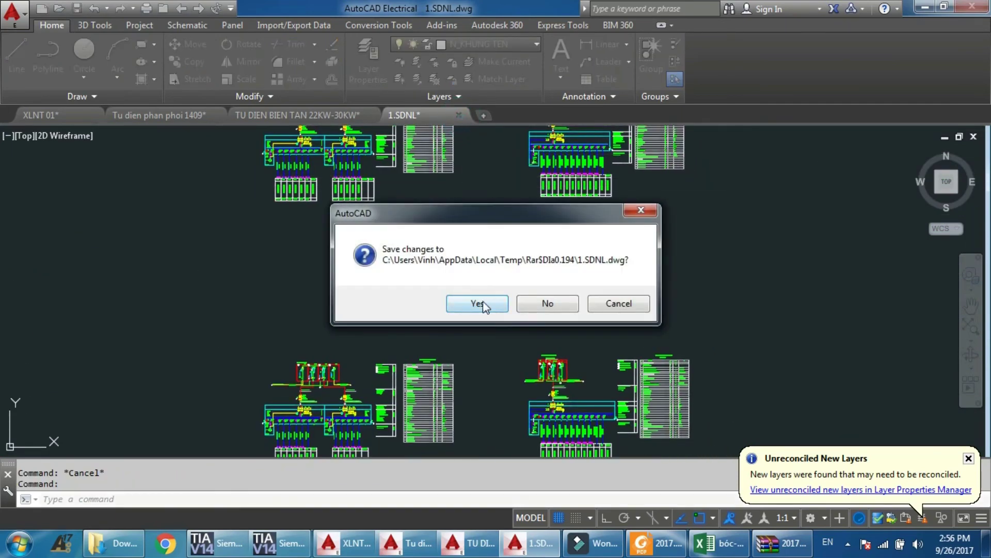
click(545, 303)
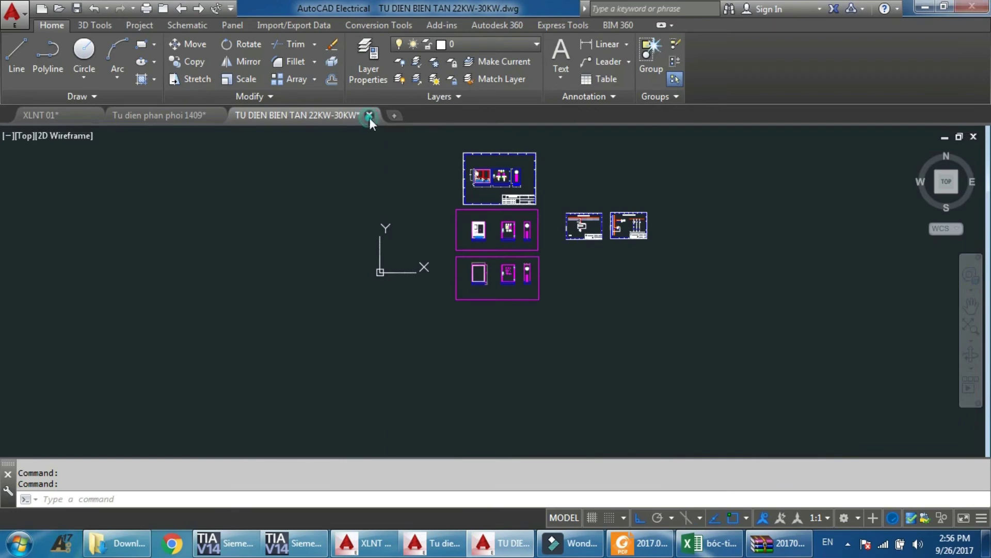
click(369, 115)
click(527, 303)
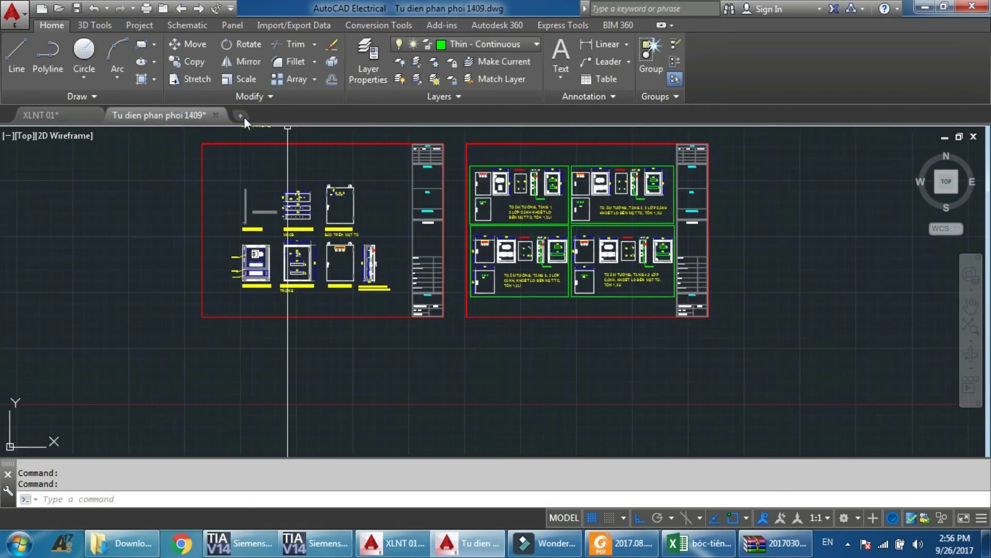
click(216, 115)
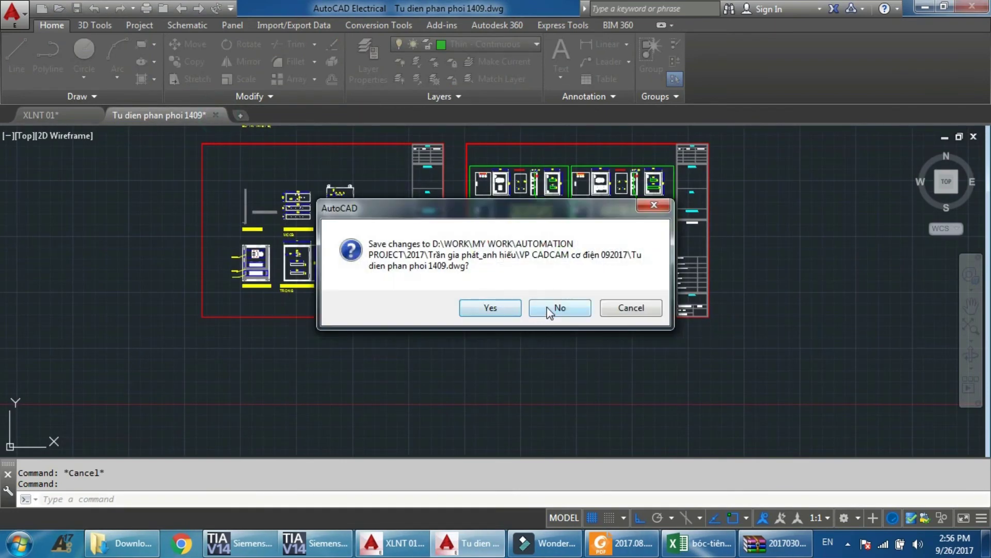
click(549, 308)
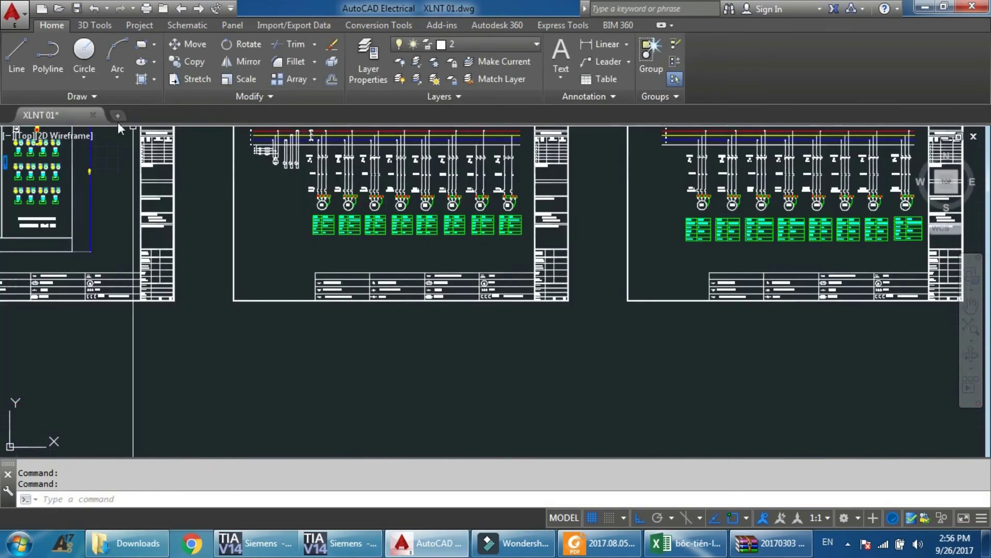
click(93, 115)
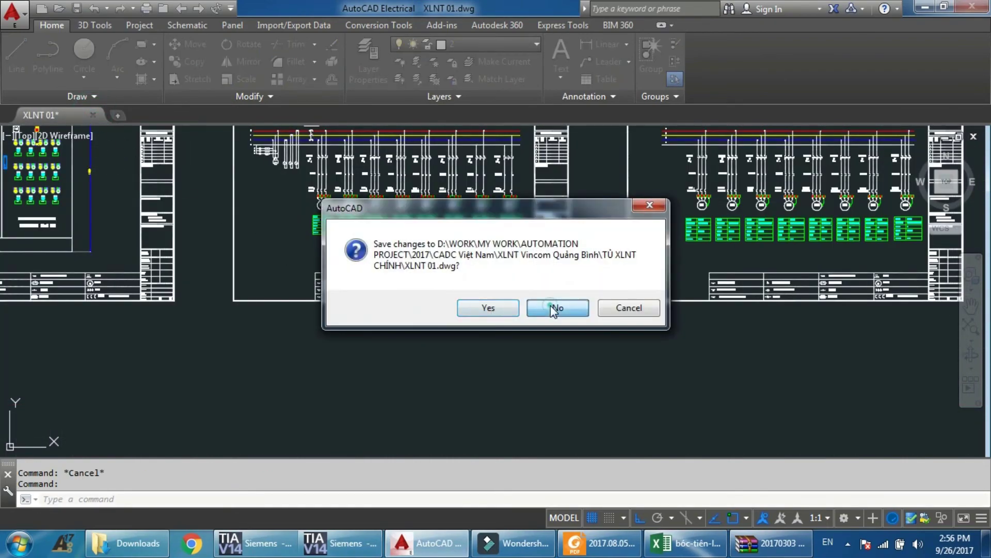
click(554, 309)
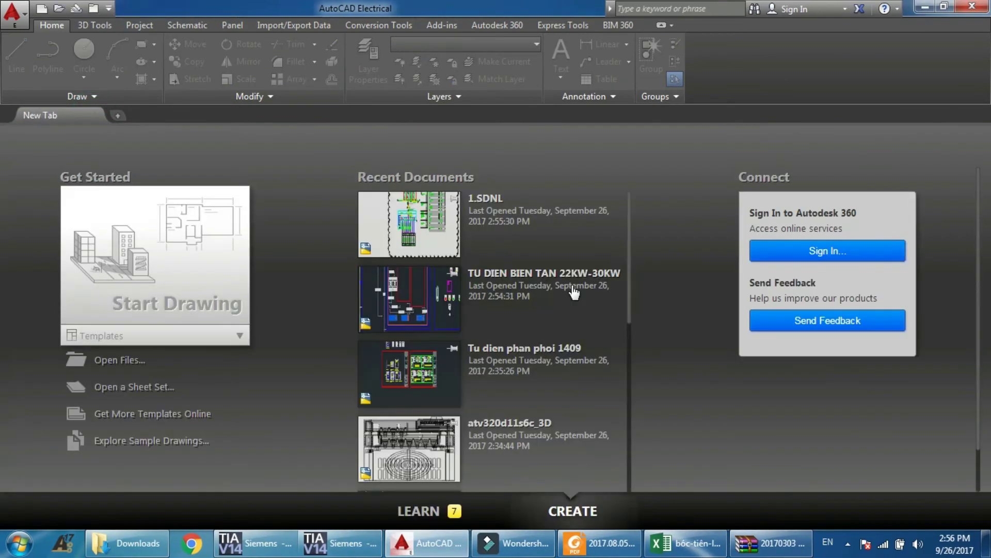
click(972, 7)
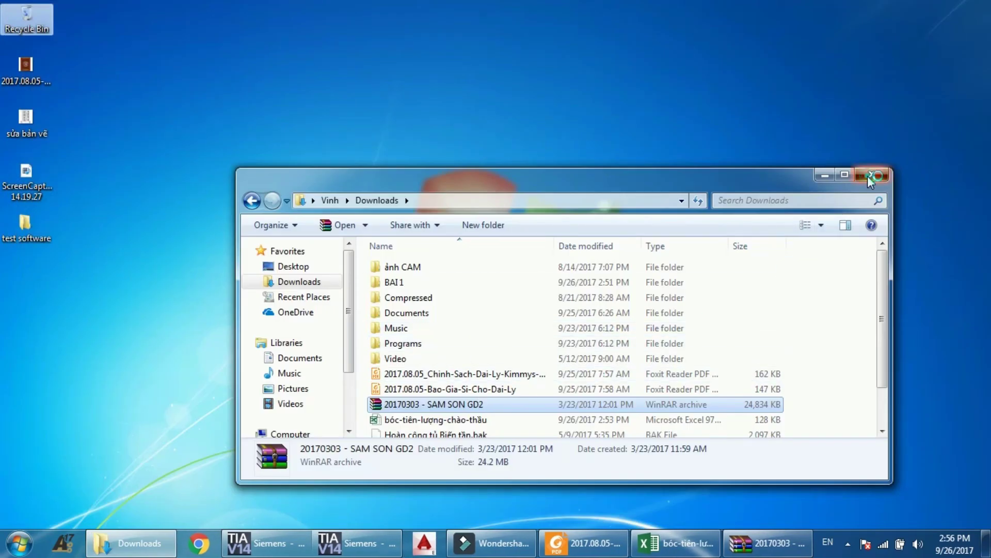
Close the Downloads folder and WinRAR, declining to put the modified files back into the archive
click(872, 176)
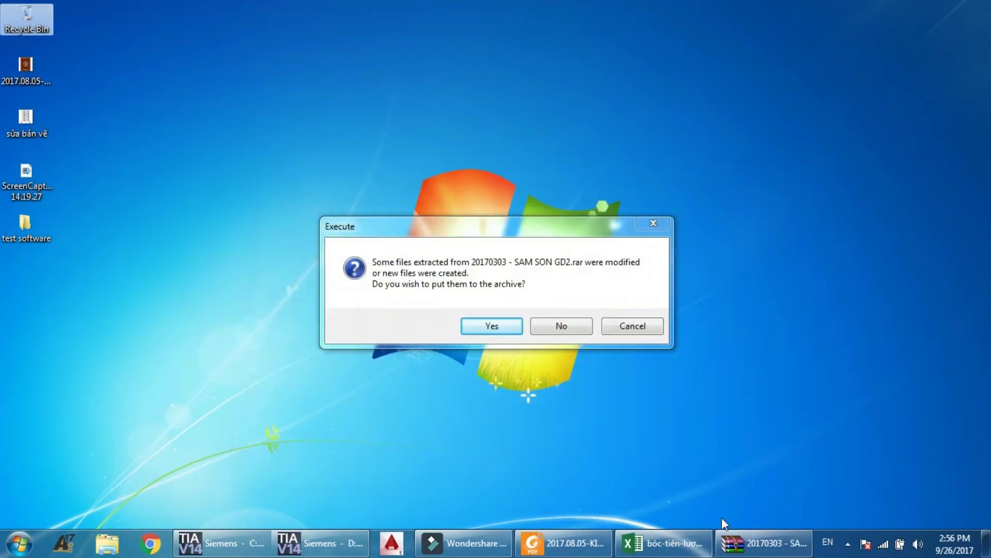
click(570, 327)
right_click(746, 543)
click(740, 506)
Bring back the bóc-tiên-lượng-chào-thầu workbook and close Excel without saving the changes
click(732, 551)
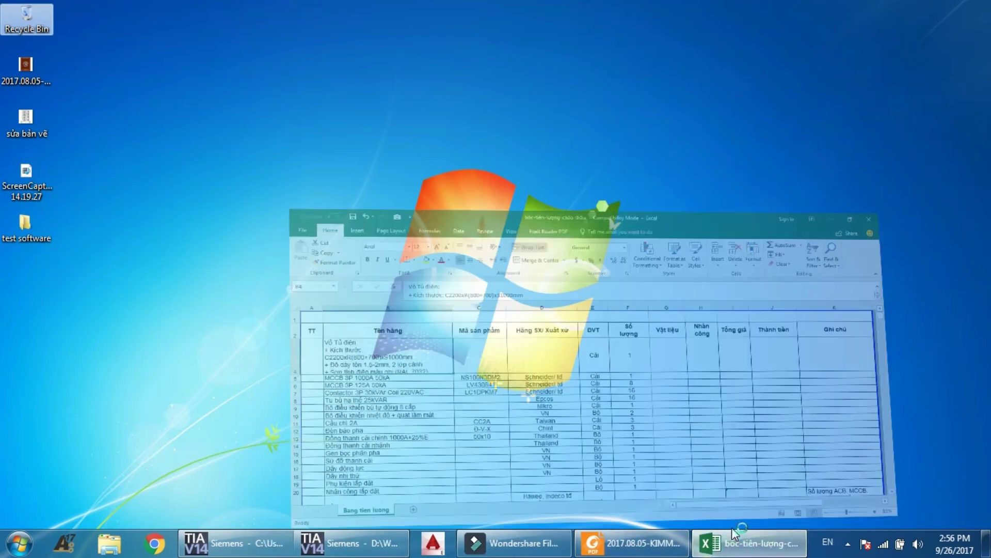
click(978, 14)
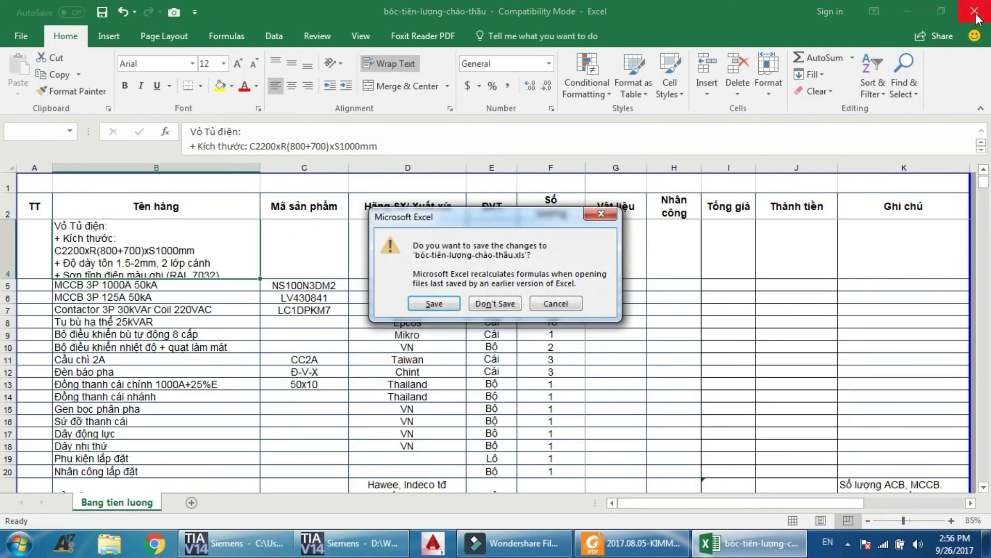
click(497, 303)
Close the 2017.08.05-KIMMYS-CHOCOLATE-PROFILE document in Foxit Reader
right_click(635, 543)
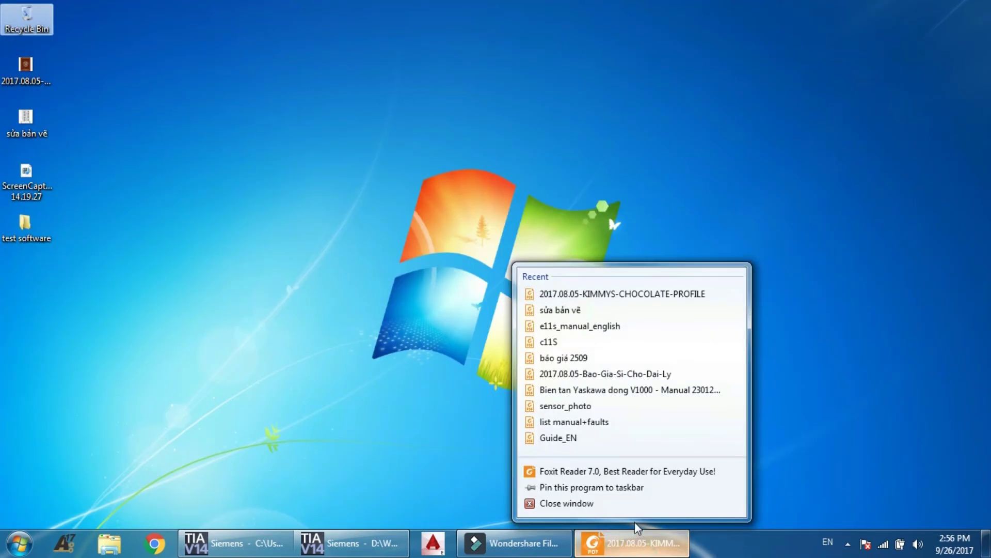
click(631, 509)
click(528, 274)
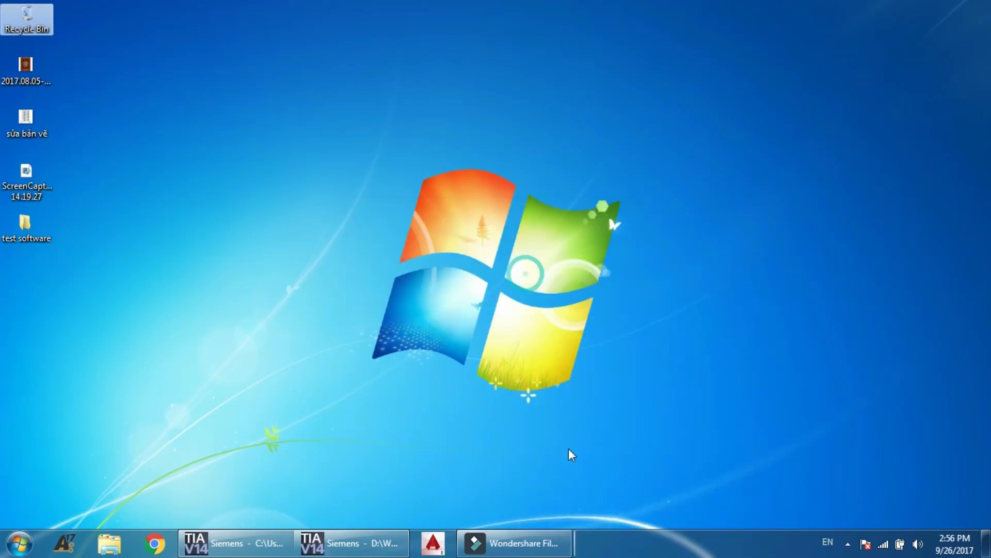
Close the GIAO DIEN HMI_V14_1 project in TIA Portal, saving its changes
click(353, 543)
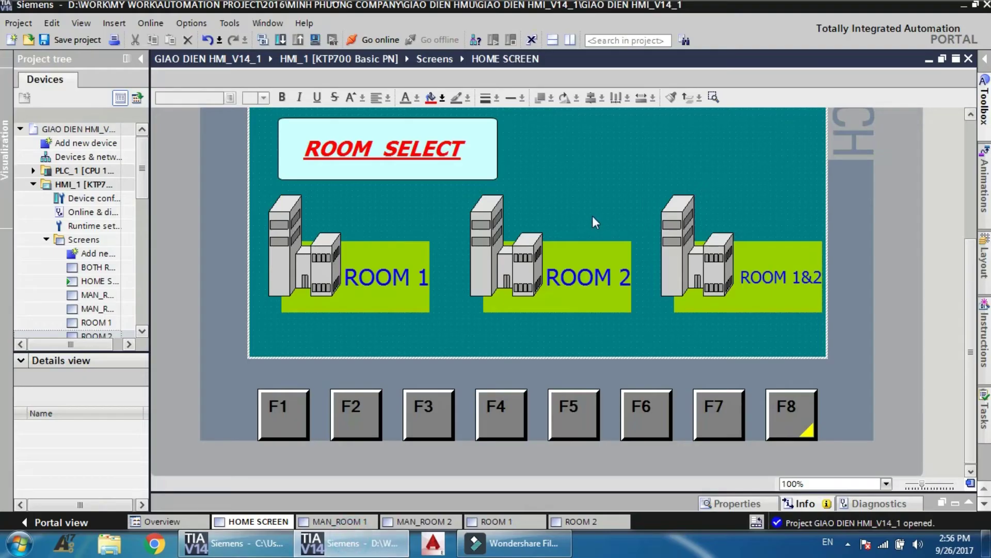
click(986, 5)
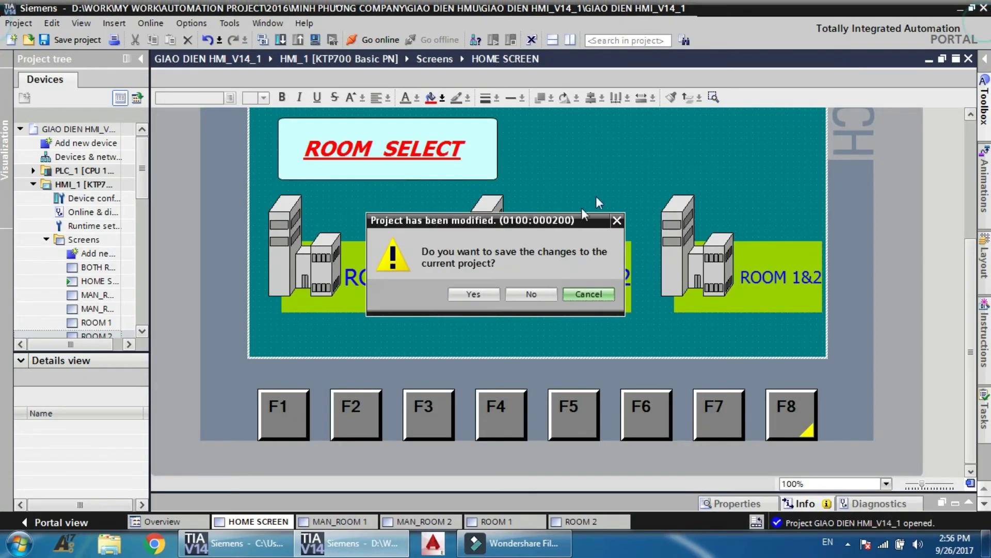
click(474, 294)
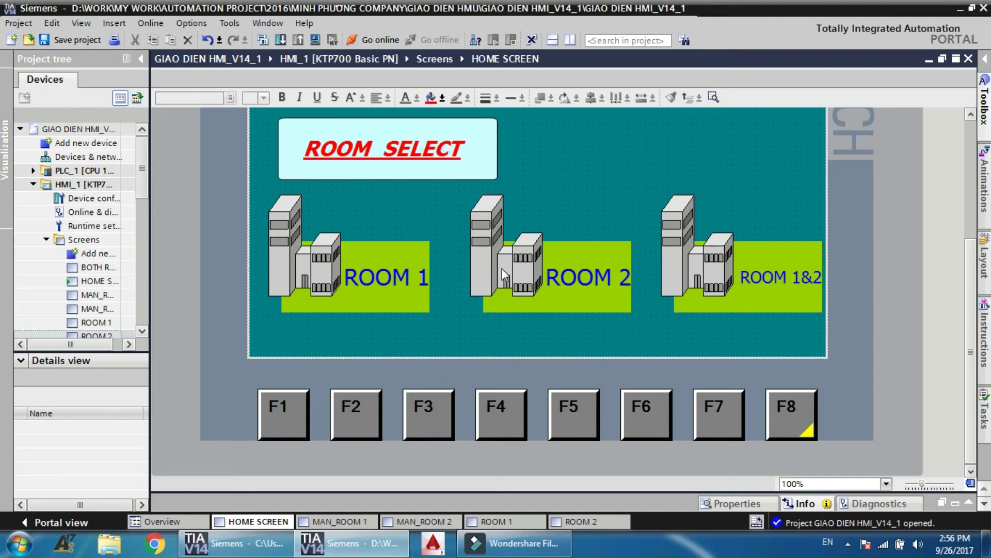
mouse_move(299, 548)
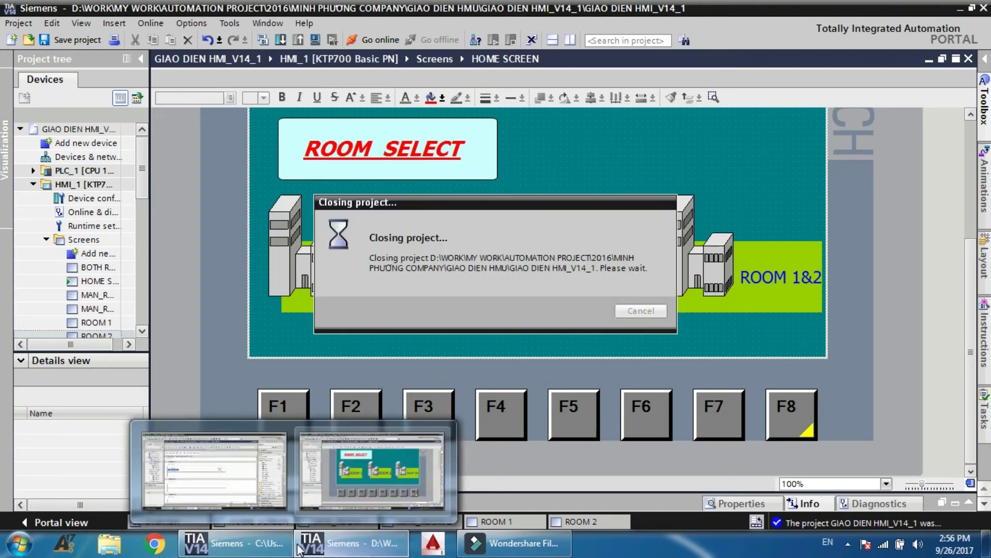
Open Windows Task Manager and close the remaining TIA Portal window with the test software project without saving
right_click(625, 543)
key(ctrl+shift+Escape)
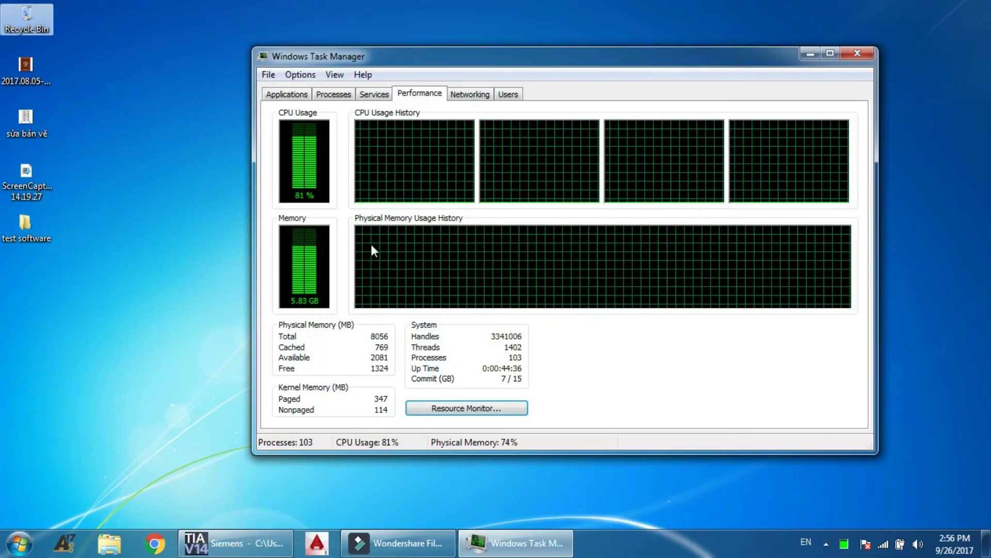
right_click(234, 542)
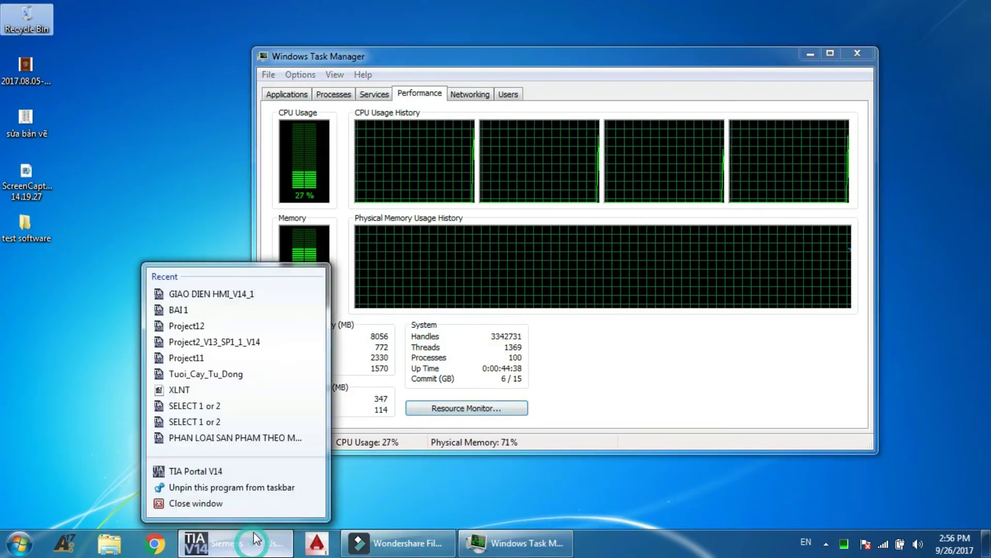
click(258, 511)
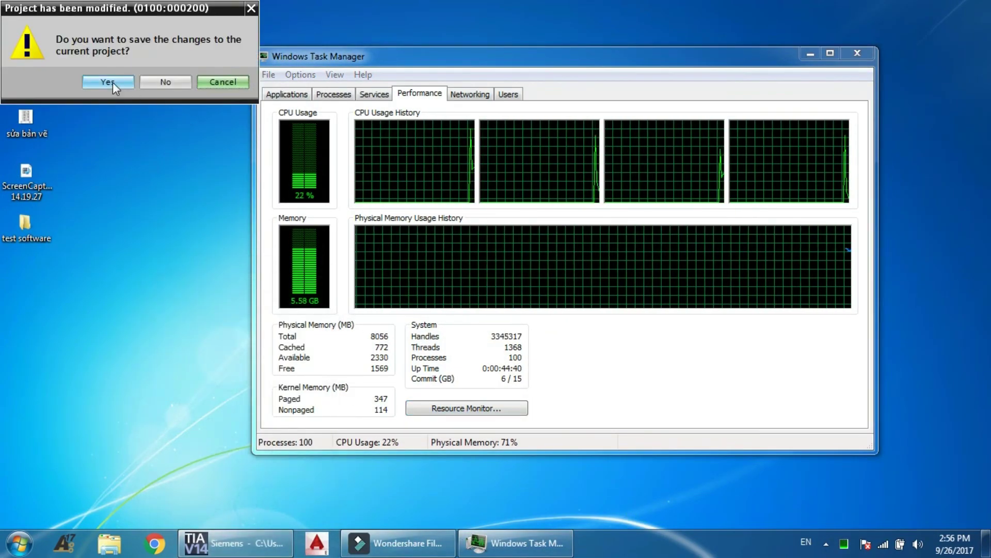
click(154, 82)
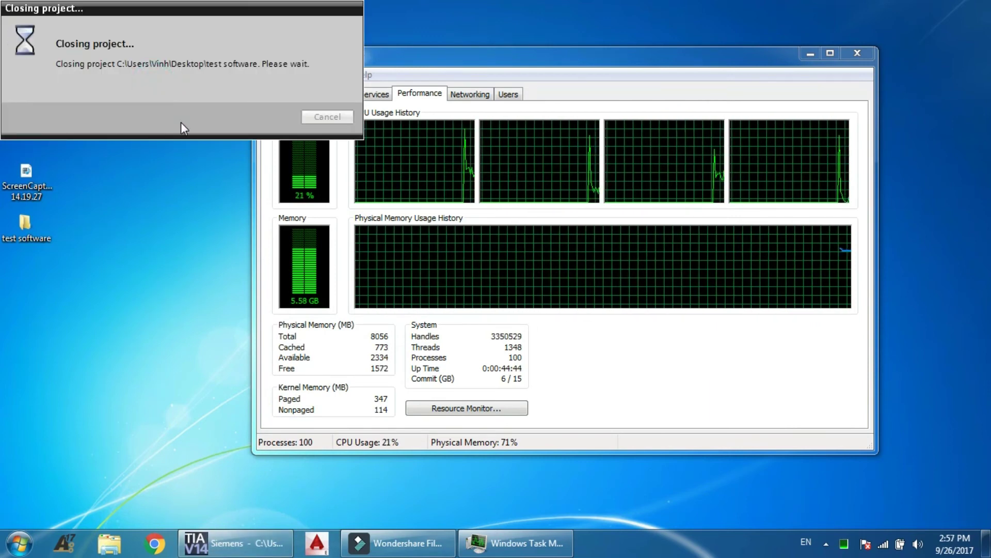
Move the test software folder from the desktop to the Recycle Bin, permanently delete it and close the bin
drag(51, 247, 33, 20)
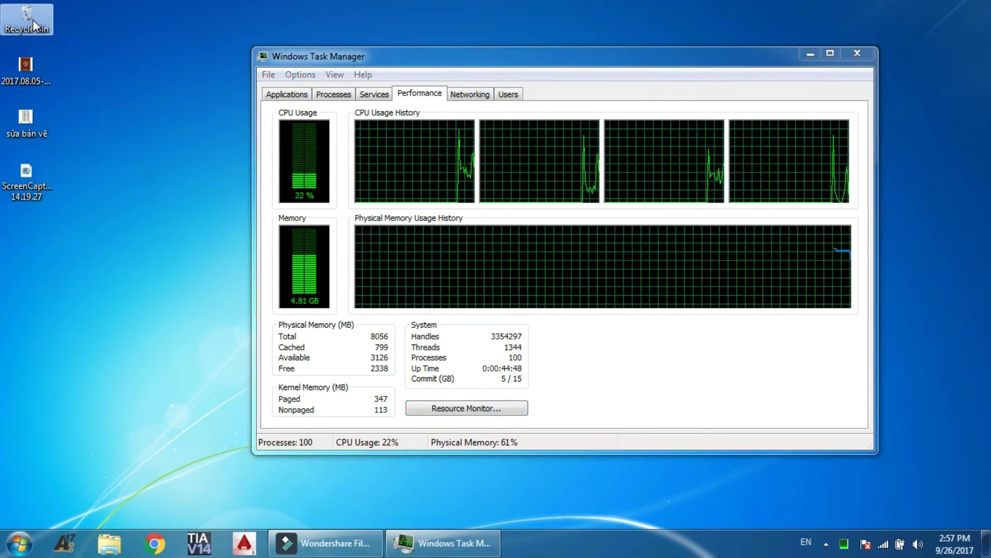
double_click(33, 20)
click(395, 225)
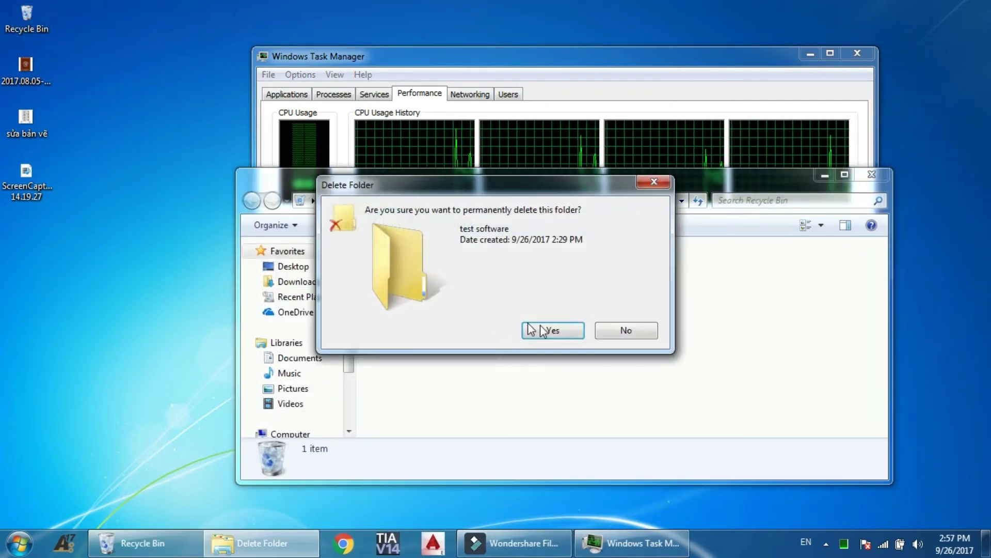
click(553, 331)
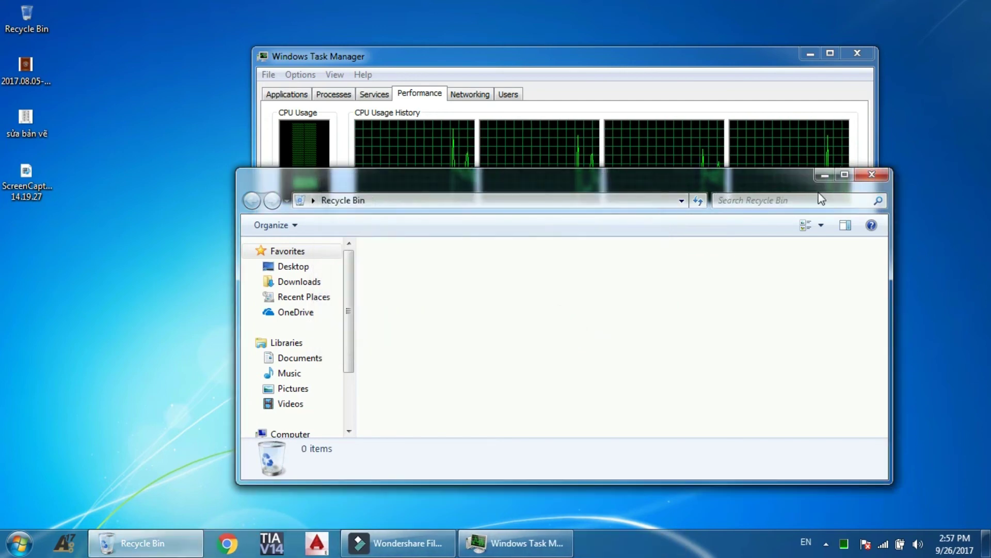
click(871, 179)
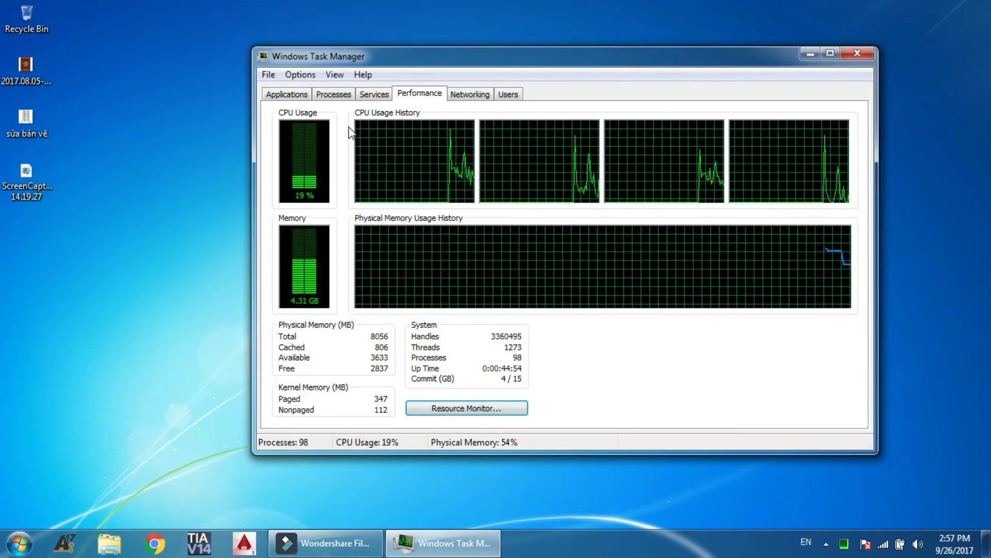
Examine the running applications, processes, services and performance in Task Manager, ending on the process list
click(287, 94)
click(333, 94)
click(374, 94)
click(334, 94)
click(288, 94)
click(333, 94)
click(375, 94)
click(334, 94)
click(287, 94)
click(334, 94)
click(375, 94)
click(337, 94)
click(291, 94)
click(326, 94)
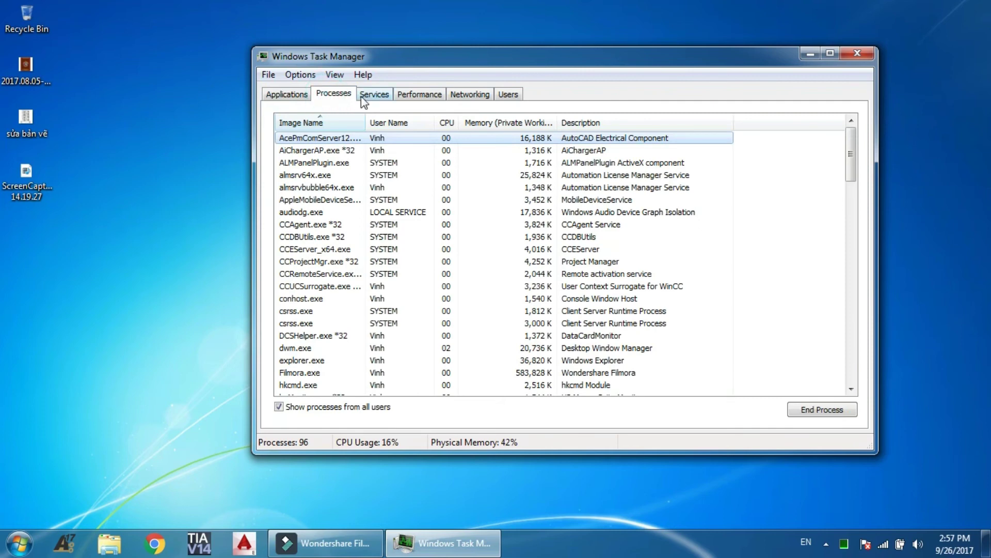
click(364, 95)
click(411, 94)
click(336, 94)
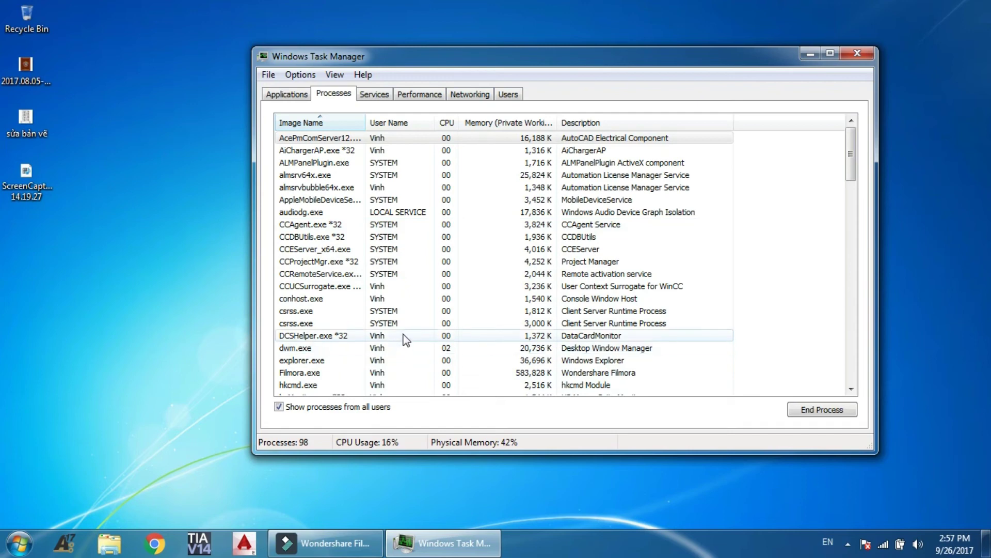
End the AutoCAD Electrical Component process in the process list
click(457, 253)
scroll(449, 250, down, 6)
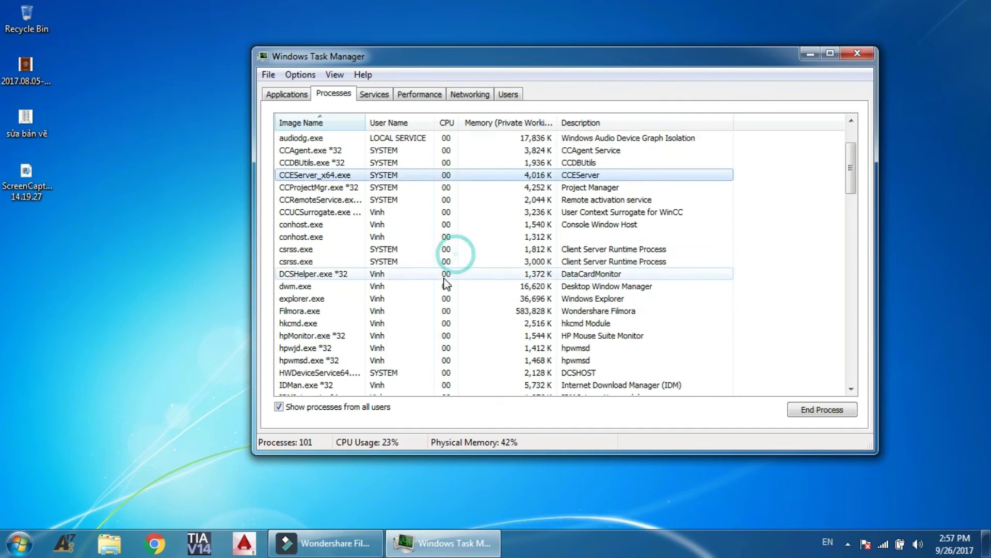
scroll(444, 308, up, 6)
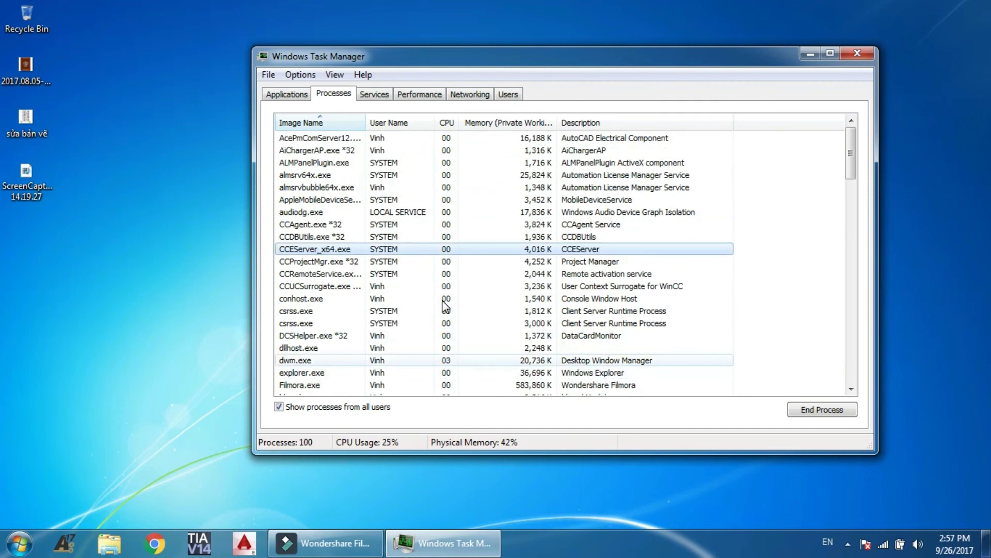
click(625, 138)
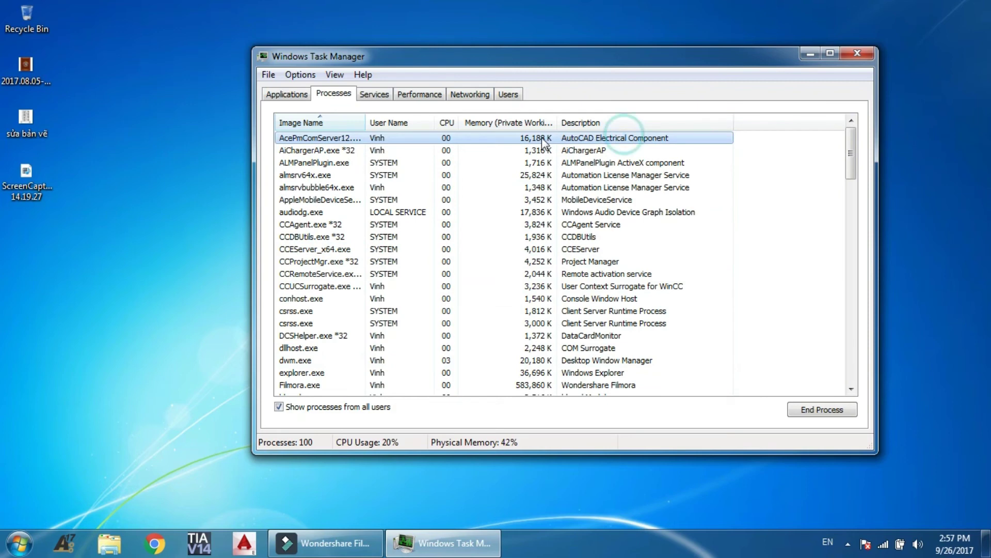
click(813, 407)
click(523, 293)
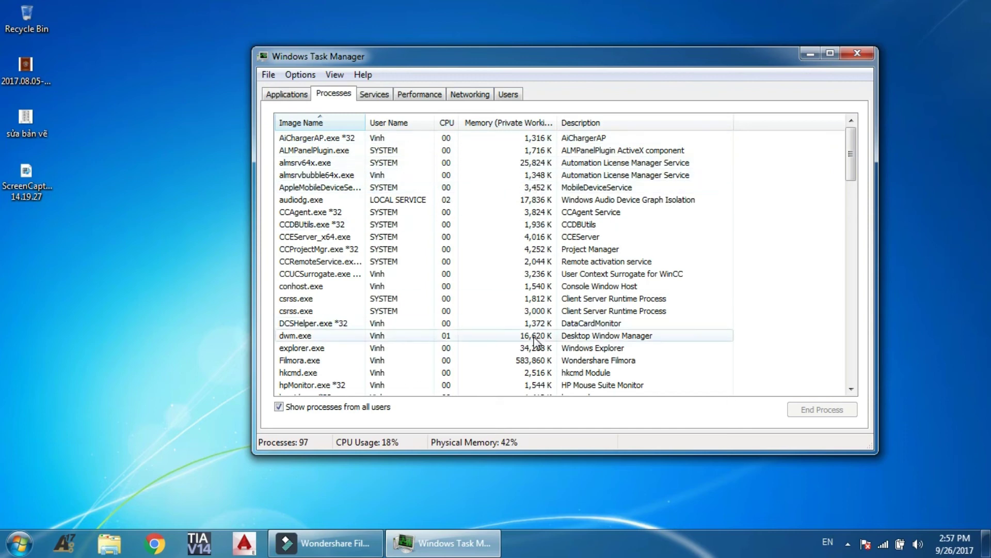
End the Windows installer process msiexec.exe *32
scroll(537, 341, down, 5)
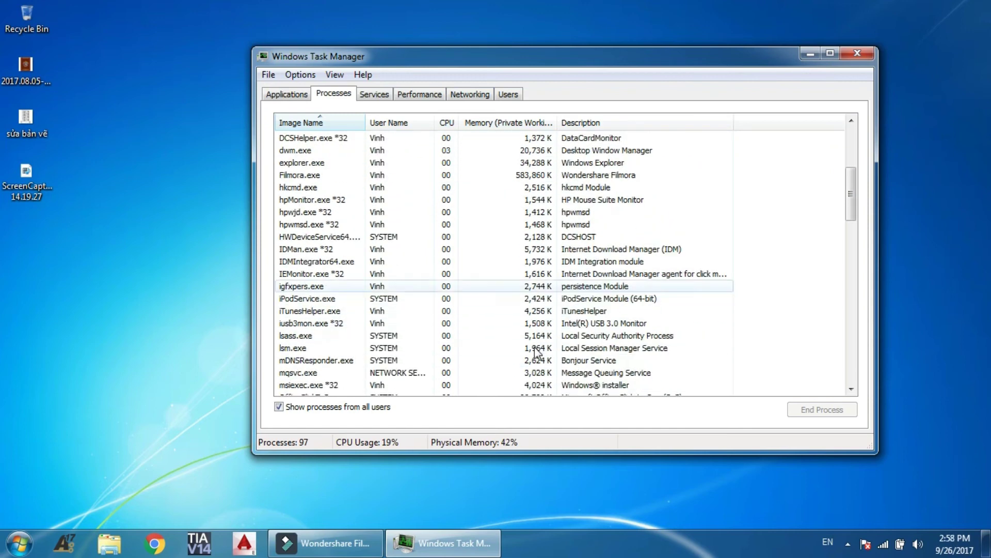
scroll(537, 351, down, 2)
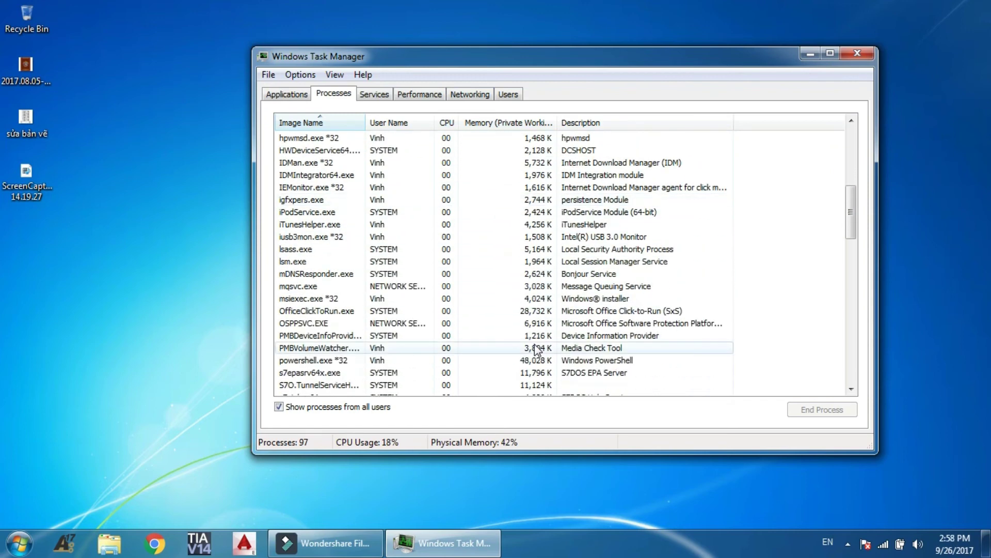
click(558, 304)
click(828, 412)
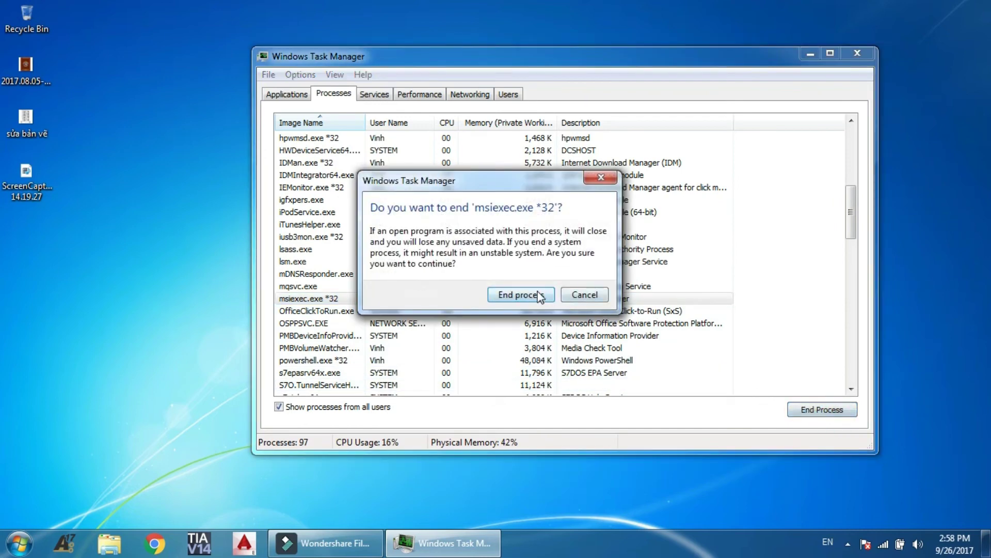
click(521, 295)
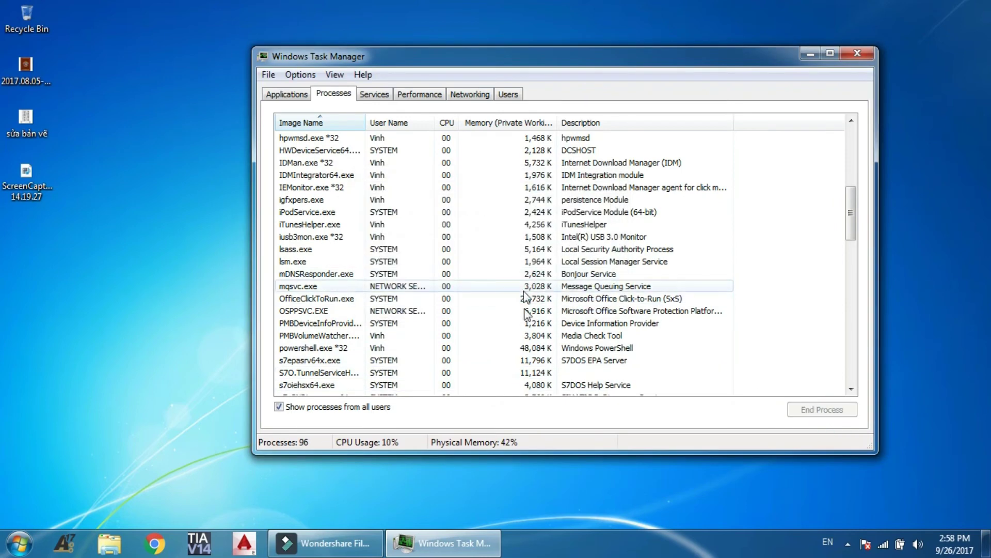
Look through the remaining processes, their memory use and descriptions, and close Task Manager
scroll(526, 296, down, 6)
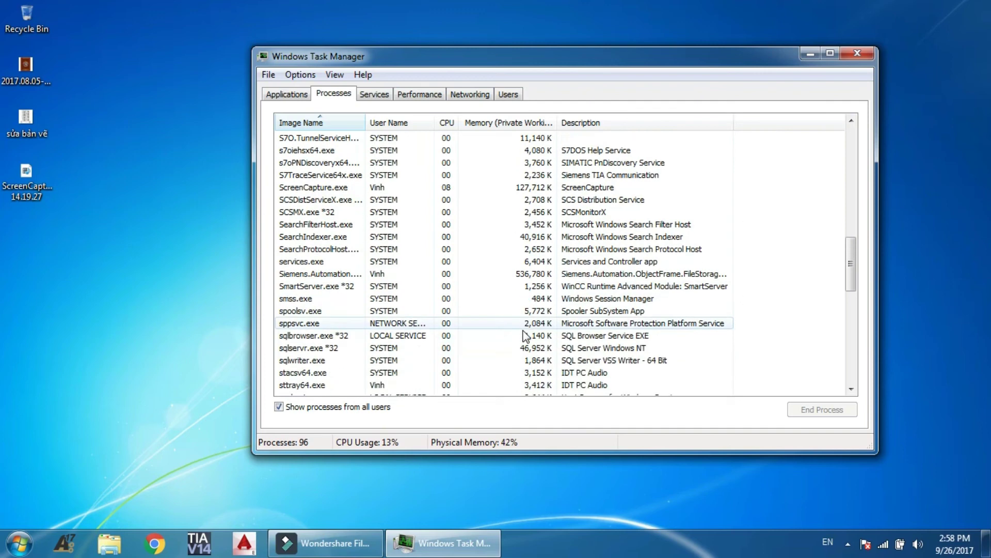
scroll(526, 336, down, 1)
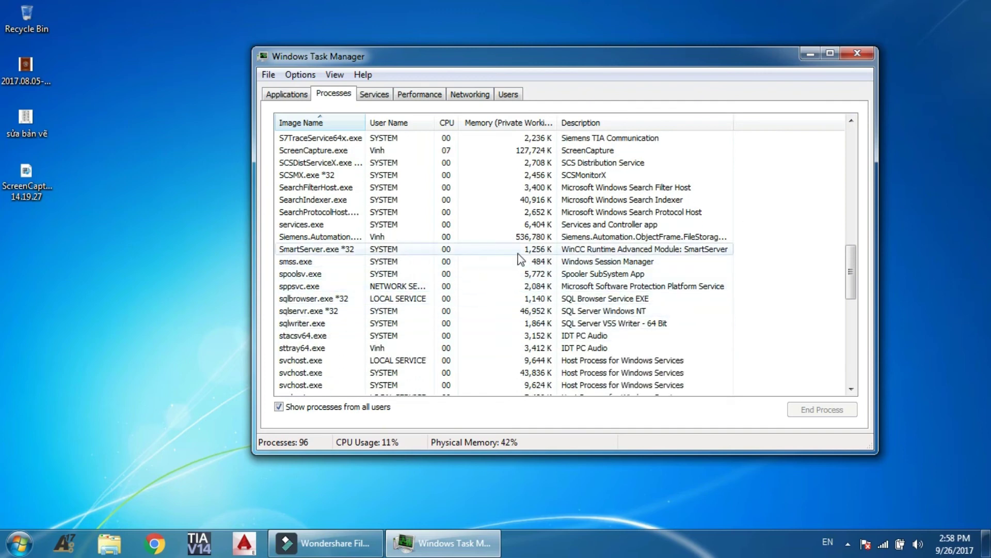
scroll(494, 250, up, 1)
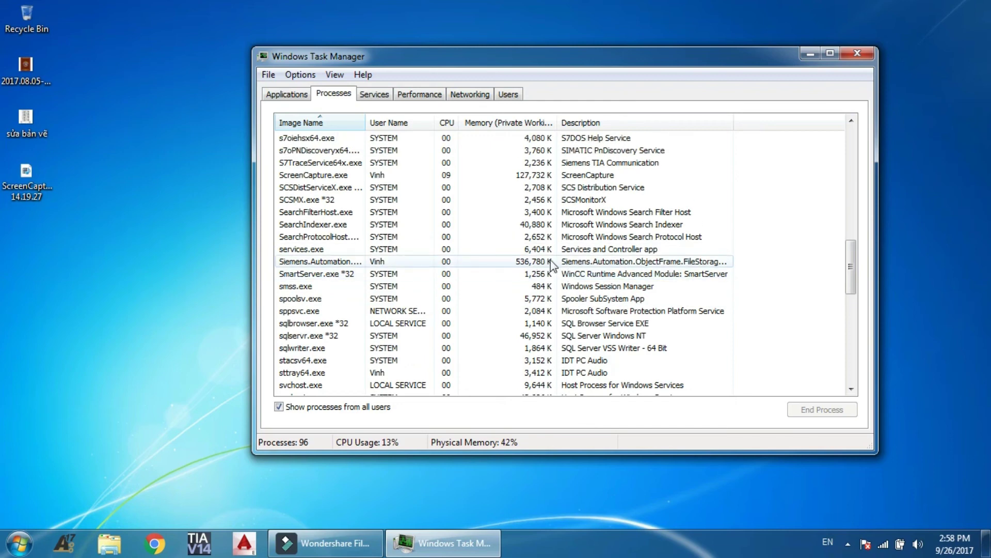
scroll(550, 343, down, 8)
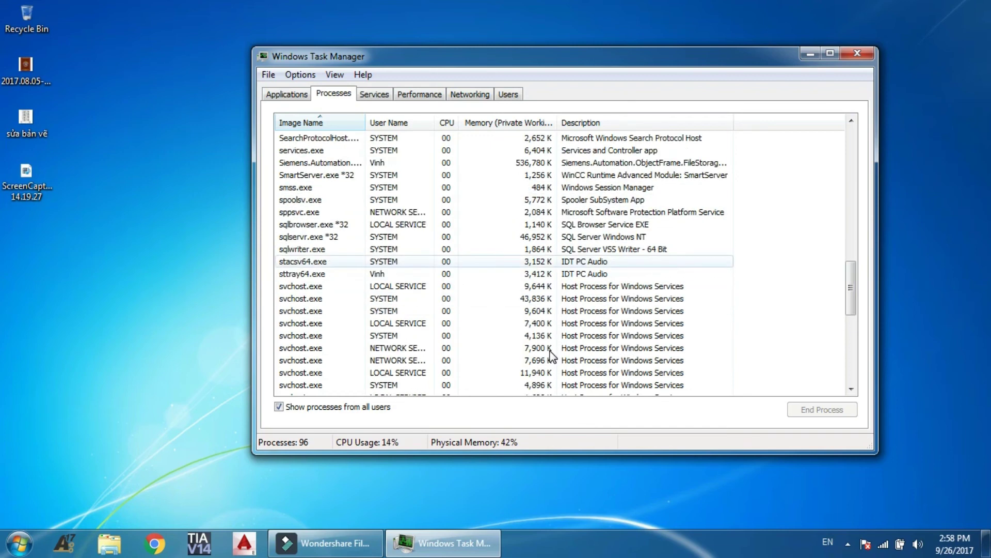
scroll(547, 341, down, 2)
scroll(546, 338, up, 5)
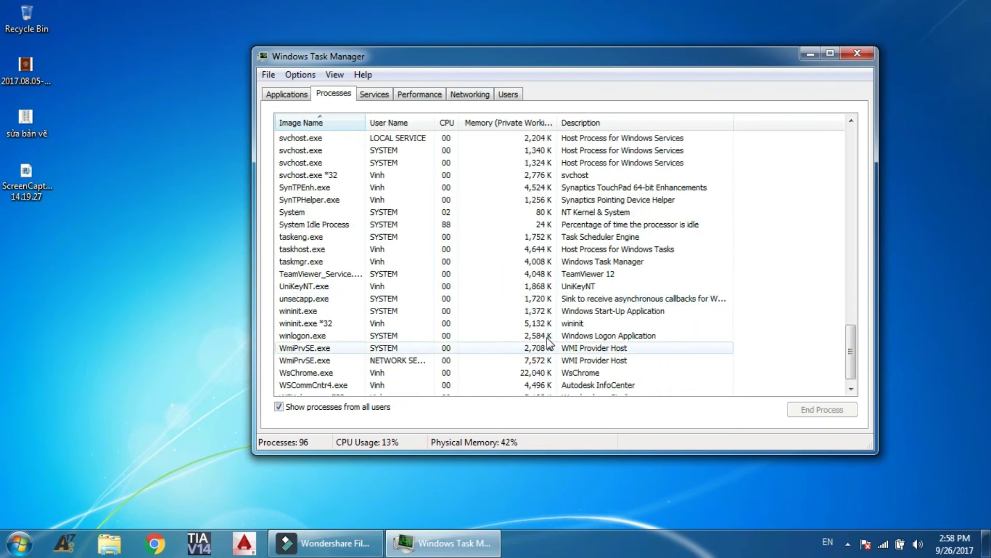
scroll(549, 339, up, 7)
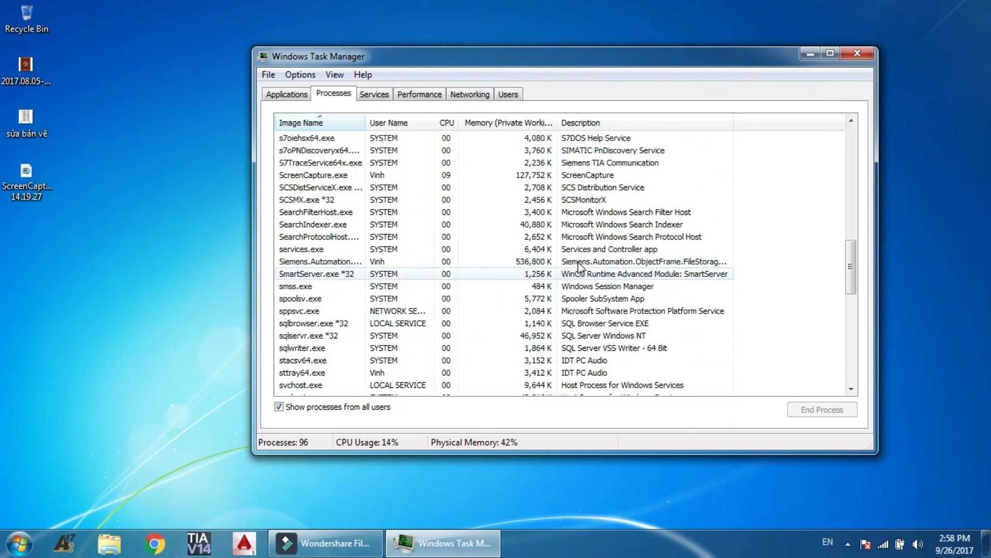
scroll(576, 263, up, 2)
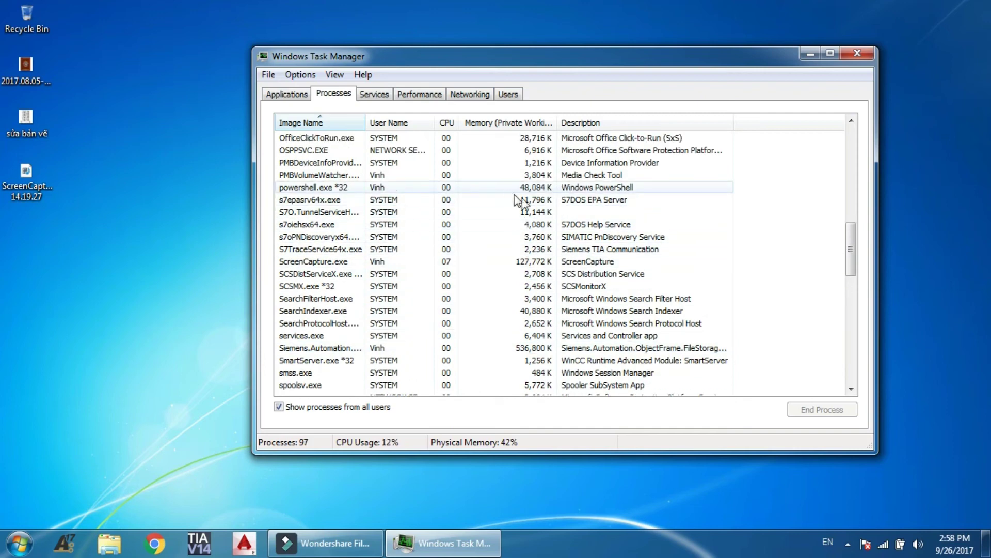
scroll(527, 216, up, 4)
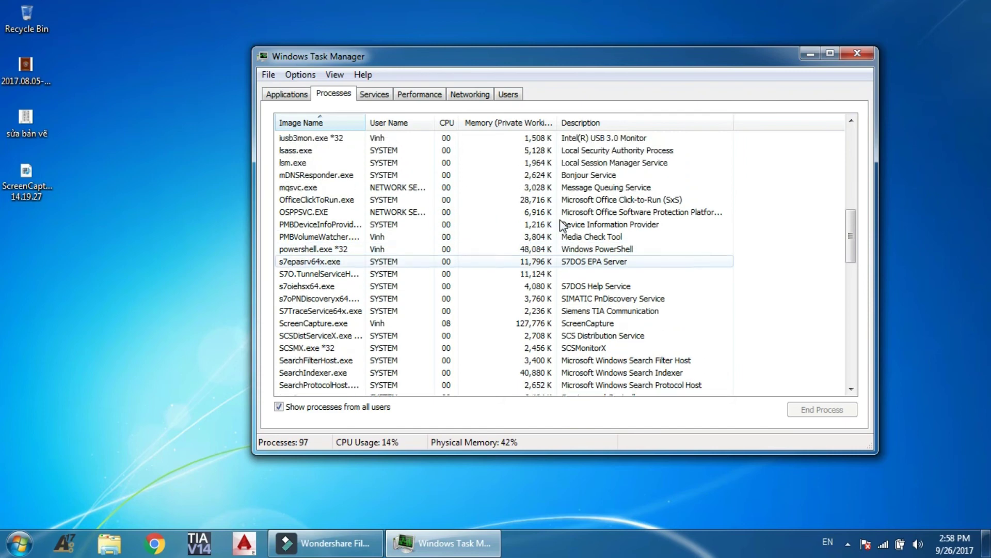
scroll(550, 230, up, 5)
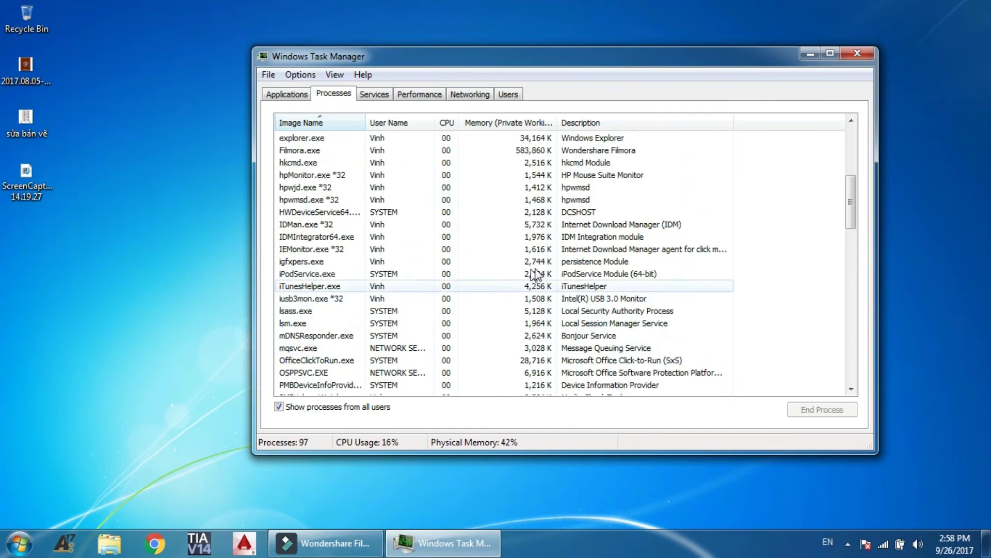
scroll(544, 273, up, 3)
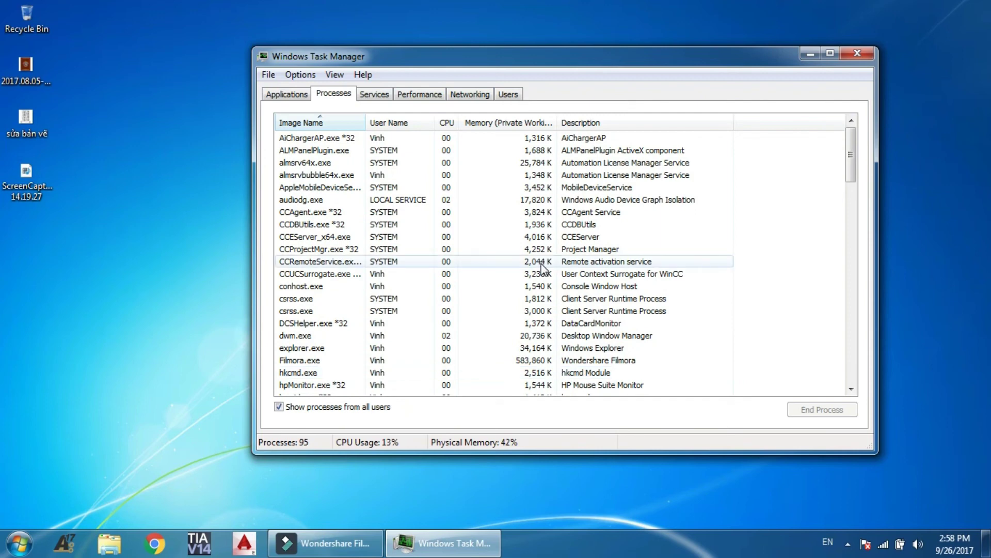
scroll(543, 266, down, 7)
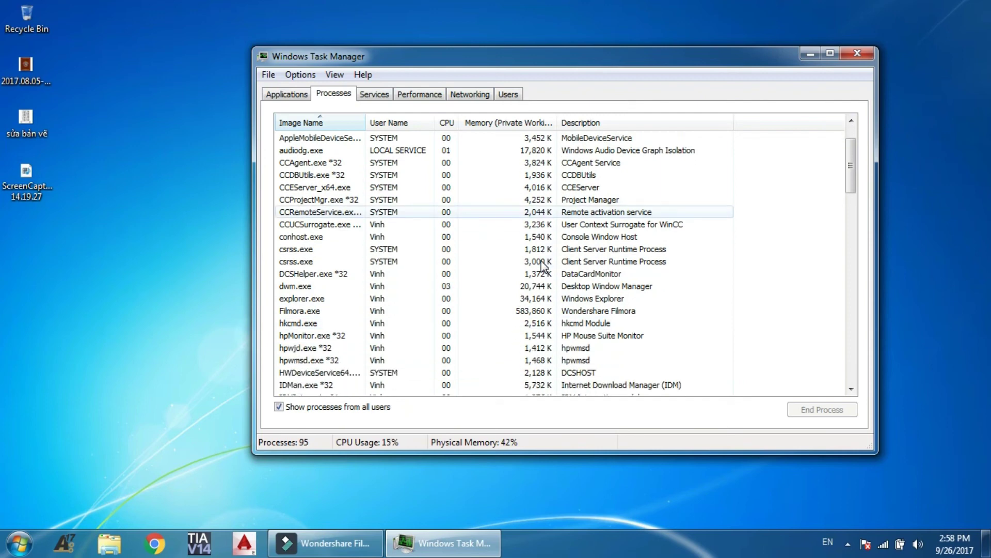
scroll(544, 266, up, 2)
scroll(544, 266, up, 5)
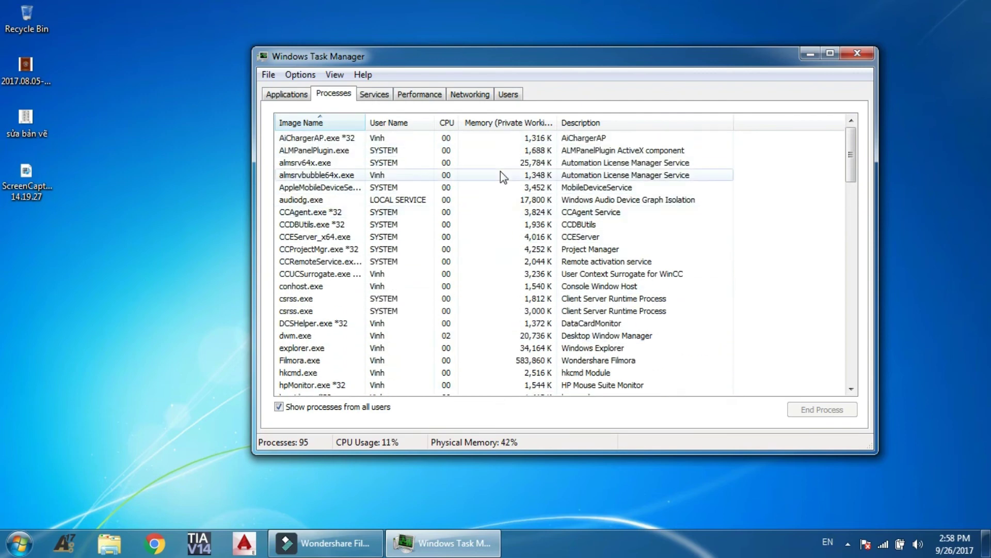
click(856, 53)
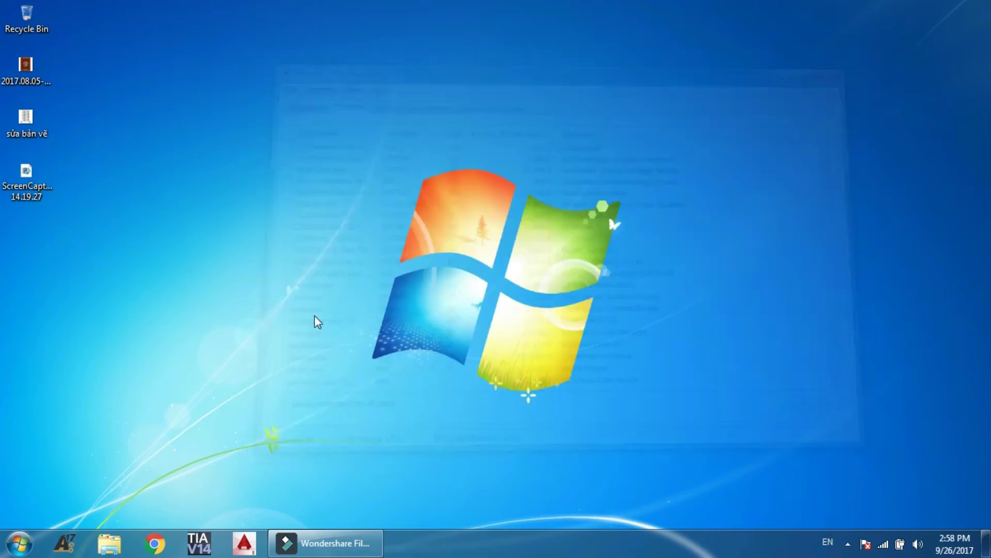
Switch to Chrome, search Google for "tải cpu z 64 bit" and maximize the browser window
click(148, 551)
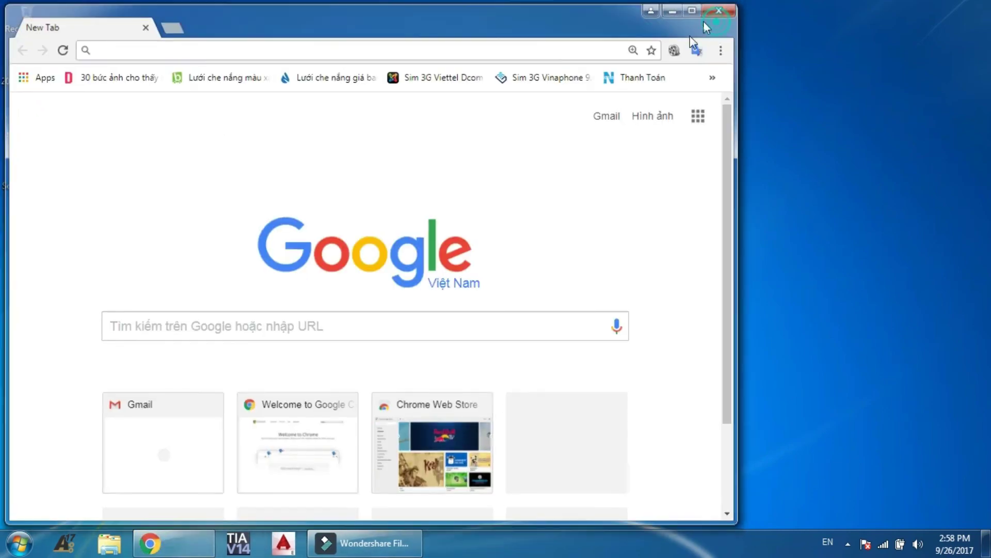
click(722, 7)
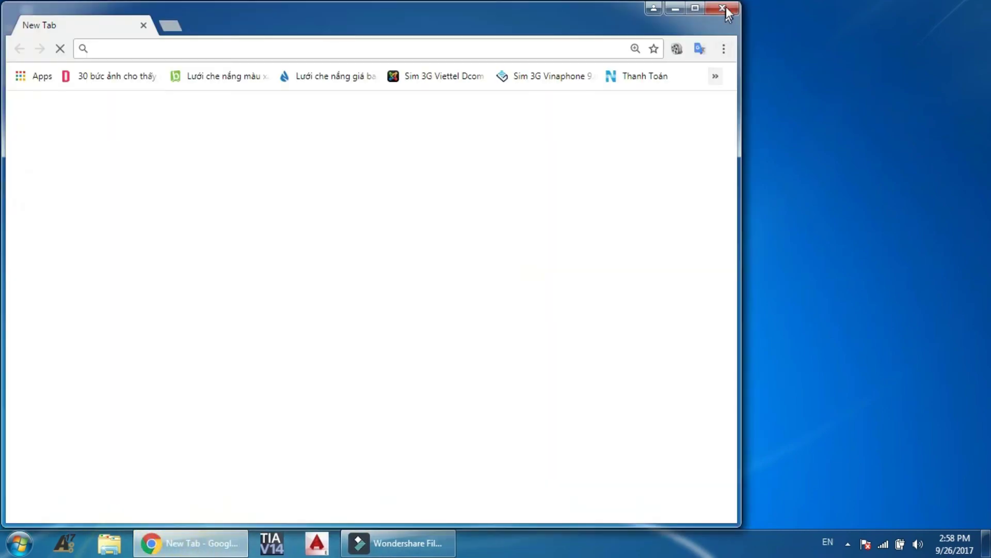
click(726, 9)
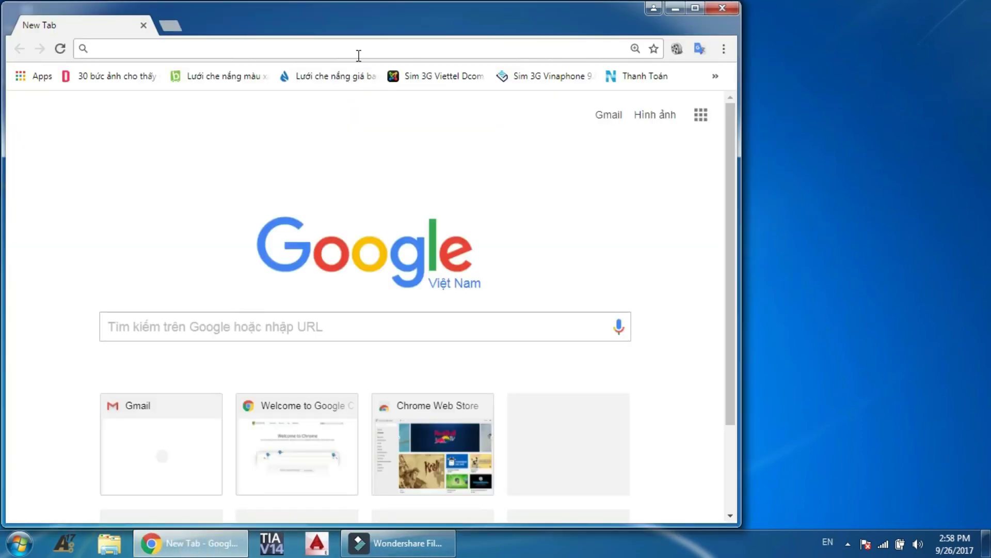
click(359, 55)
text(tải cpu)
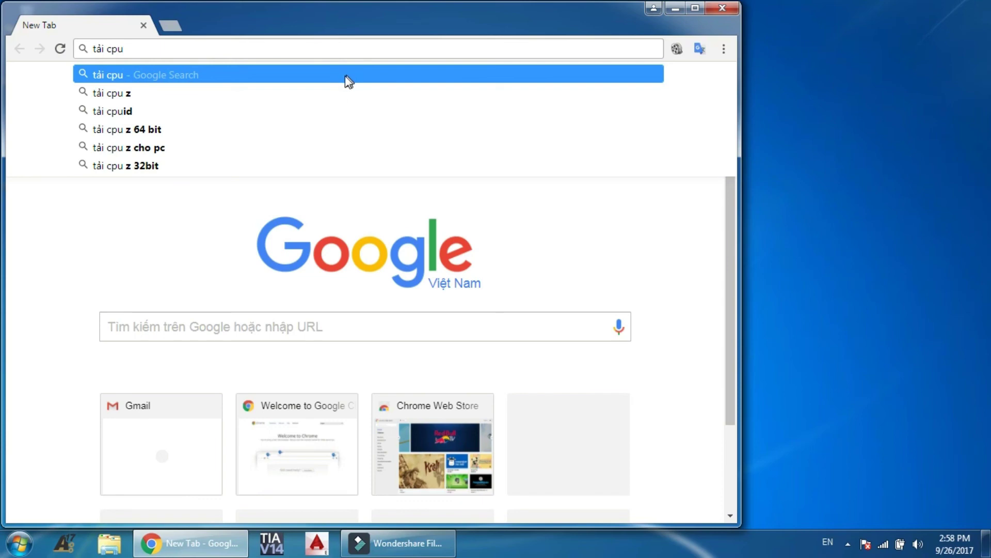
click(258, 129)
click(695, 9)
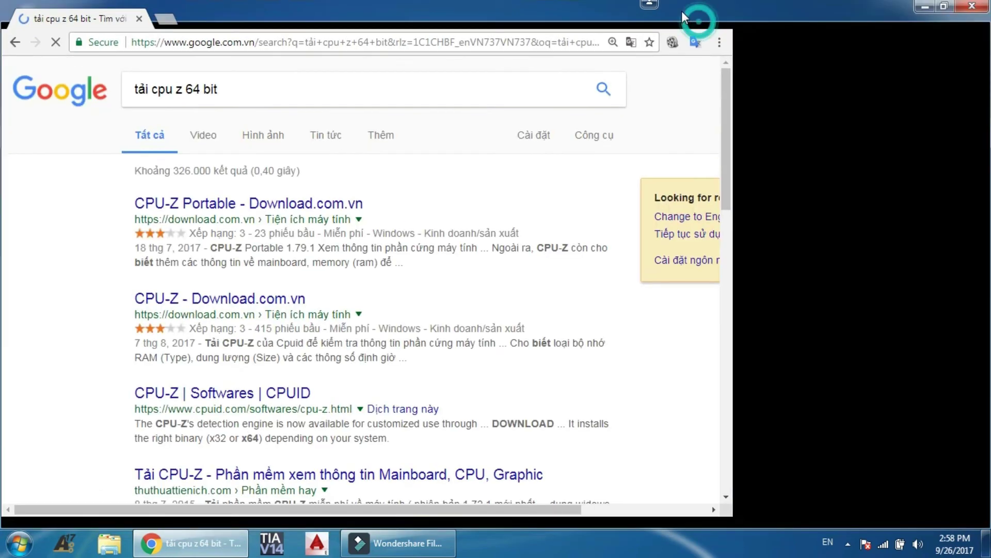
Open the "CPU-Z | Softwares | CPUID" search result in a new tab
scroll(361, 332, down, 1)
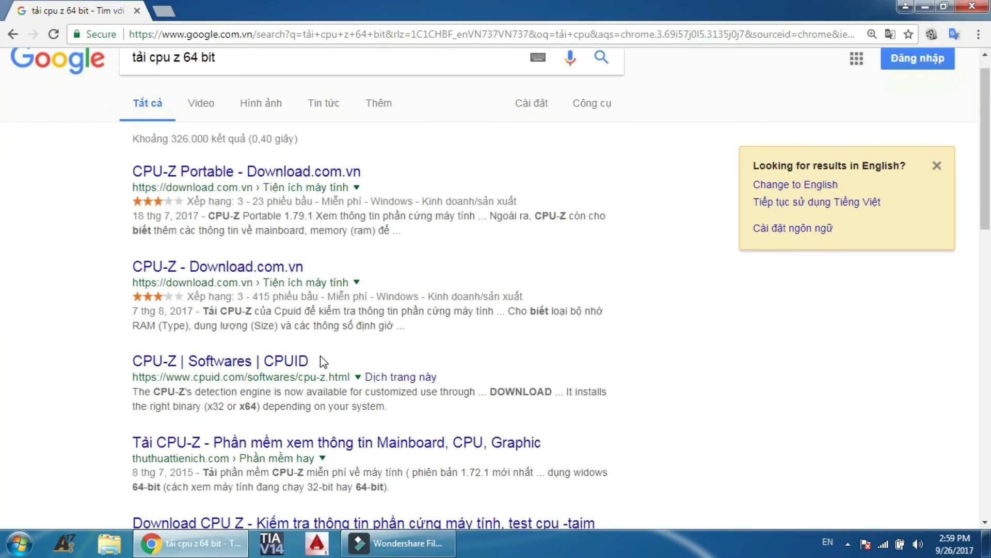
scroll(418, 320, down, 2)
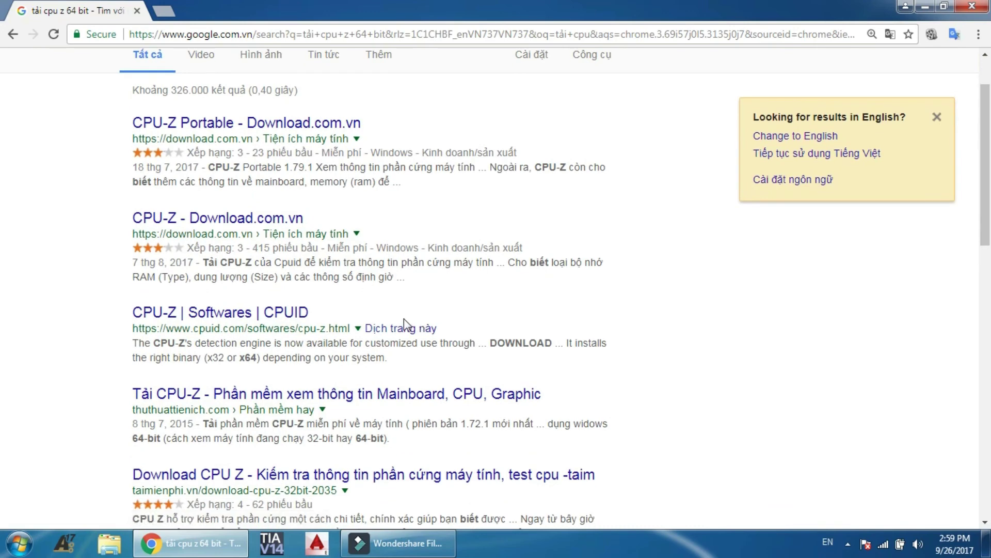
right_click(269, 308)
click(320, 317)
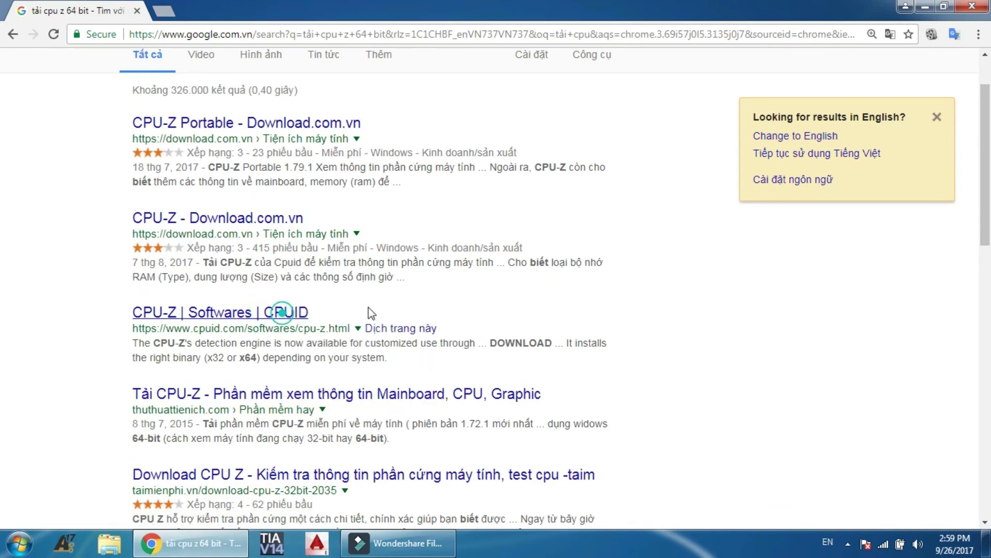
Extend the search to "tải cpu z 64 bit sinhvienit" and open the CPU-Z 1.61 result from sinhvienit.net
scroll(392, 315, down, 4)
scroll(405, 310, up, 9)
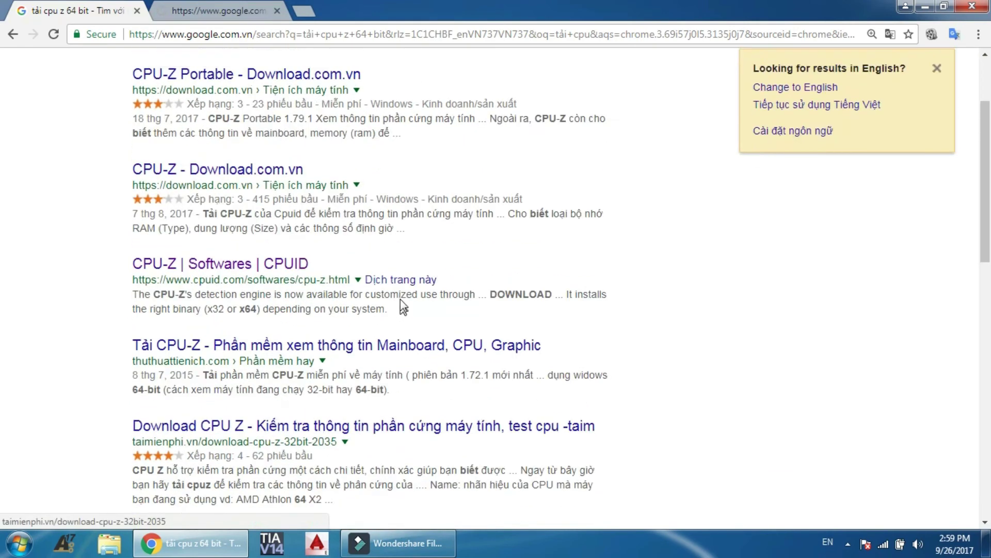
click(275, 89)
text(sin)
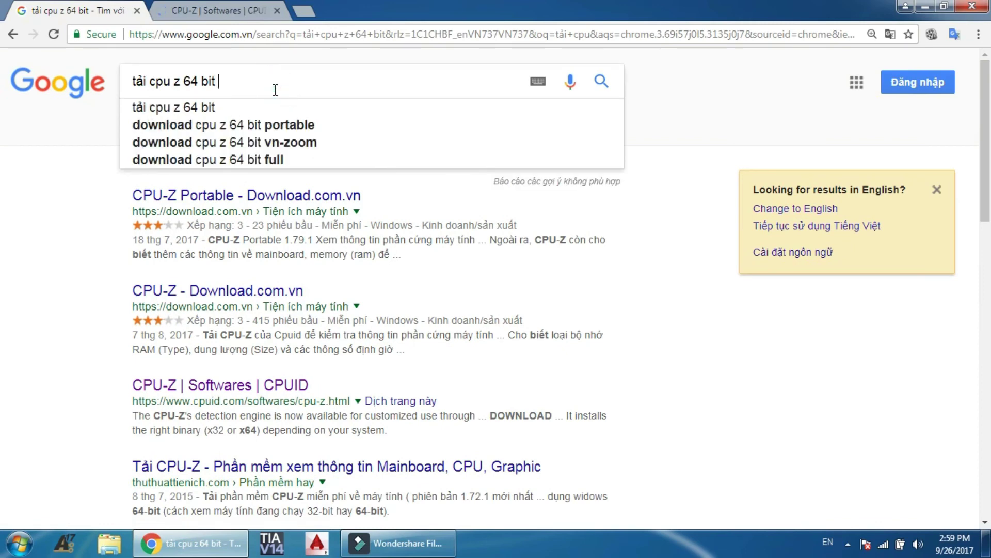
text(hvienit)
key(Return)
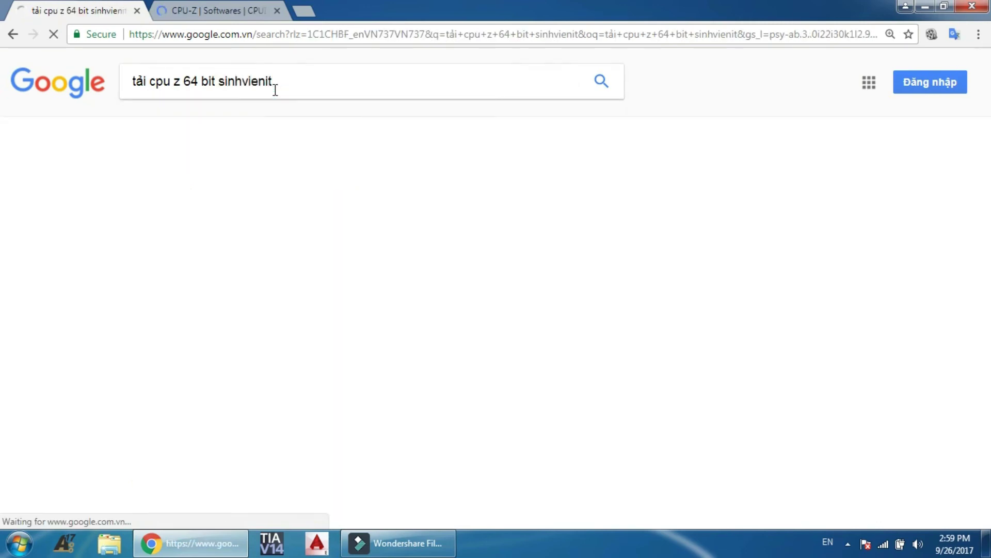
click(283, 195)
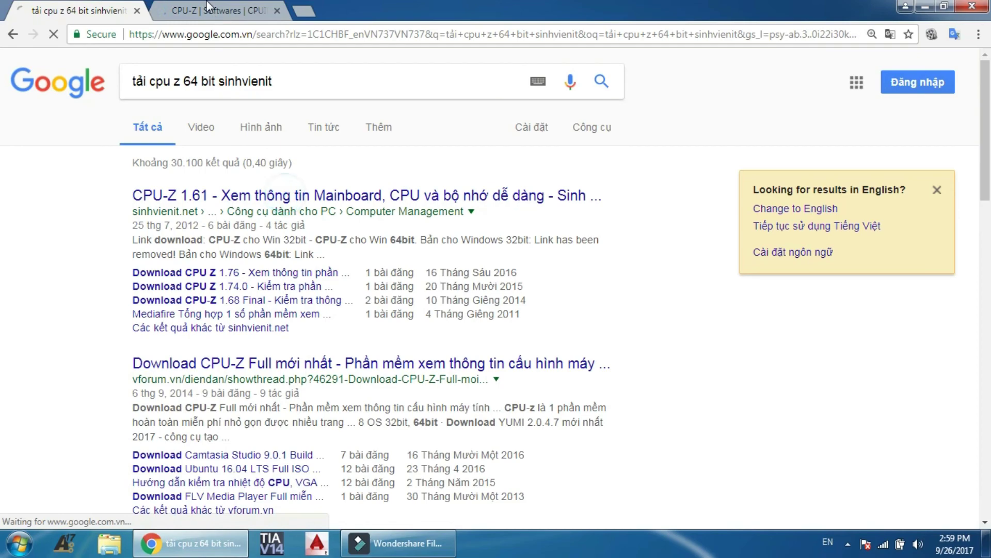
On the CPUID page, choose the English setup of CPU-Z for 32 and 64-bit
key(ctrl+Tab)
scroll(385, 372, down, 8)
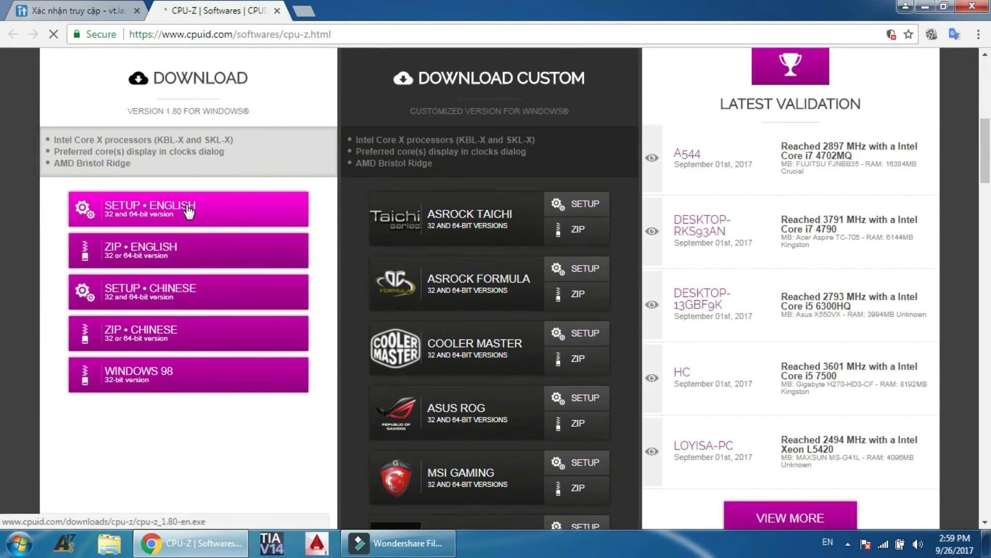
click(189, 209)
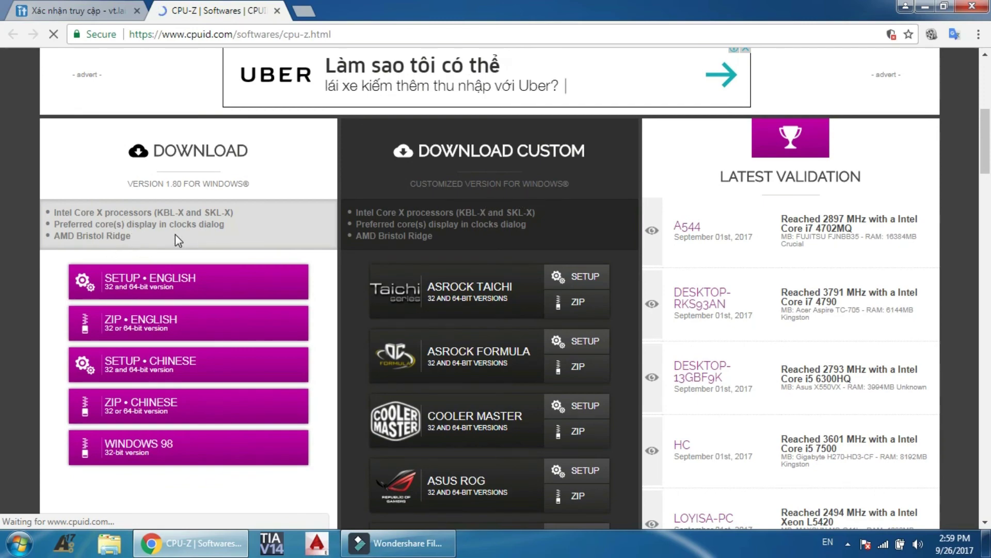
scroll(175, 235, down, 13)
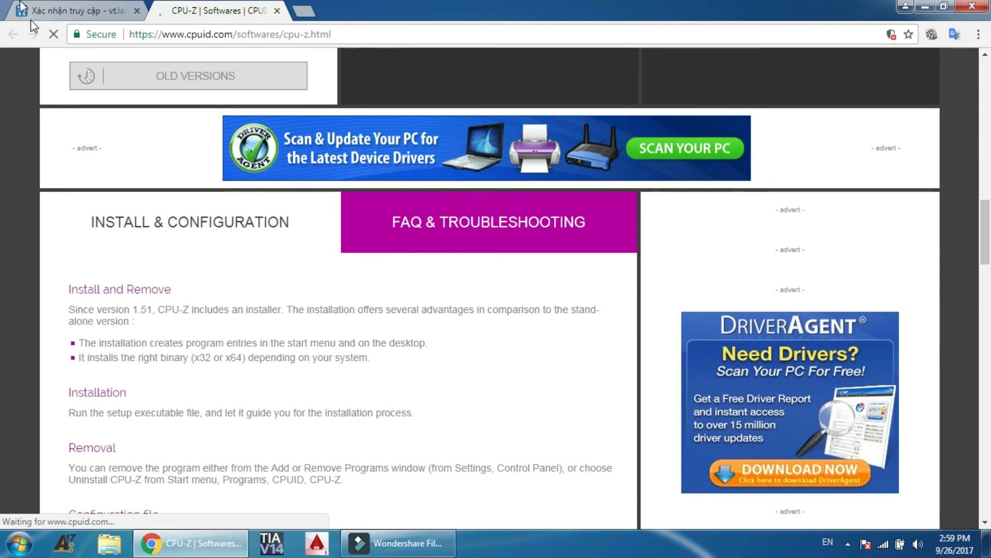
Confirm access on the sinhvienit.net page and return to the CPUID download page
right_click(20, 6)
click(45, 11)
click(479, 176)
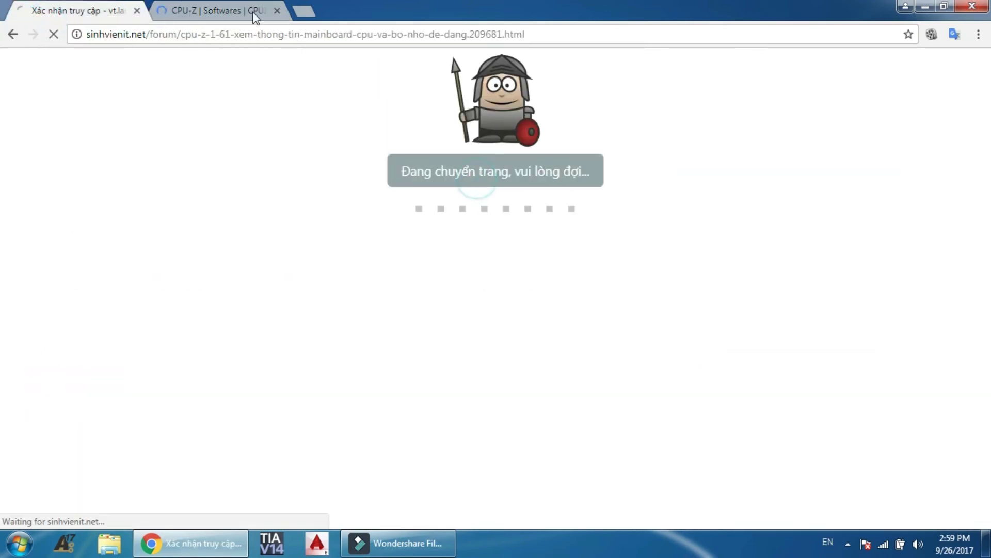
click(250, 11)
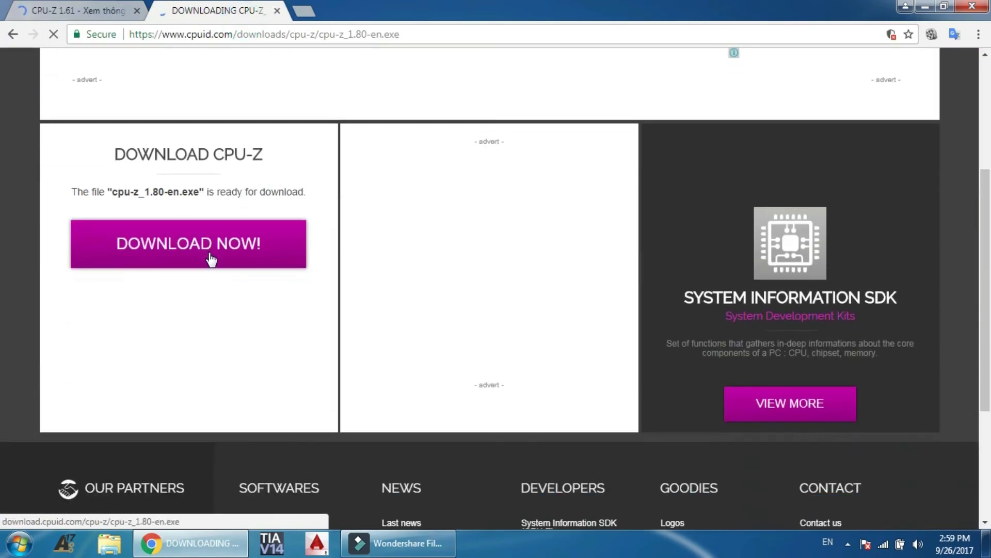
Download cpu-z_1.80-en.exe to D:\Sofware\sofware IT\application and run the installer
click(209, 253)
click(95, 11)
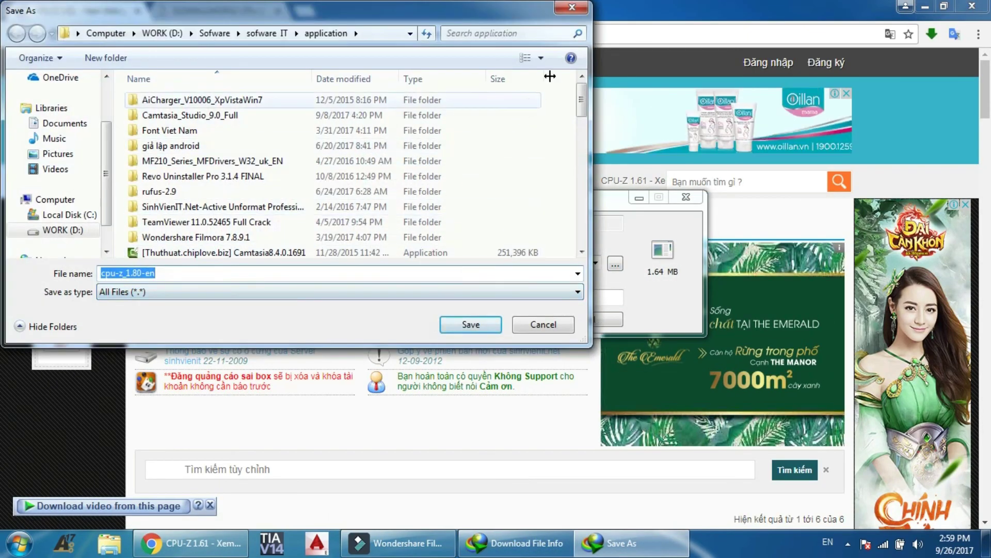
key(Return)
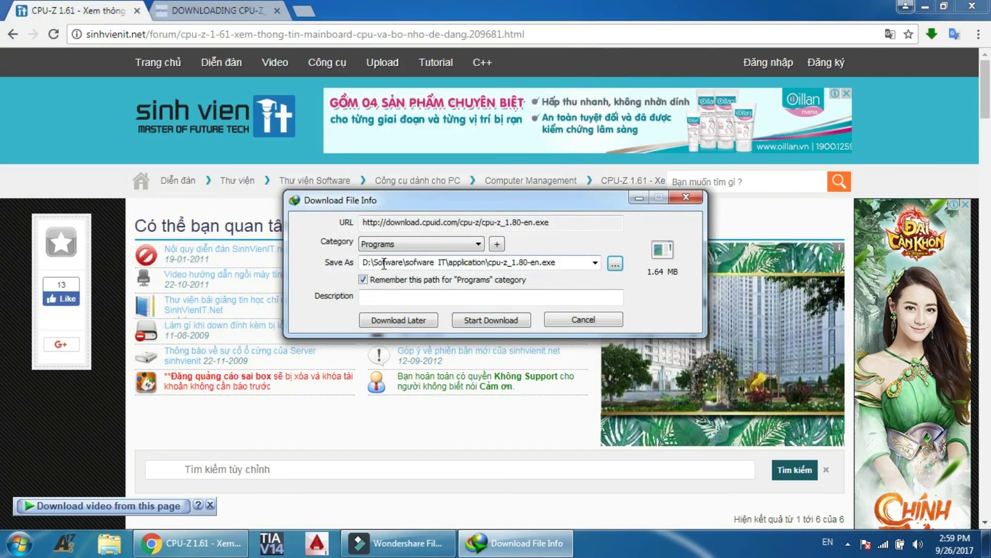
click(506, 320)
click(368, 316)
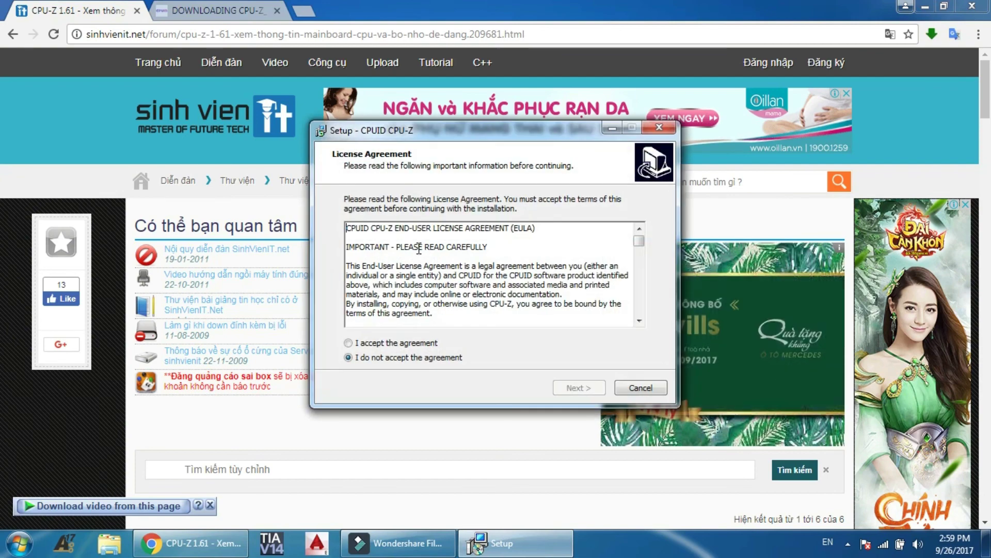
Accept the license and install CPU-Z in C:\Program Files\CPUID\CPU-Z without a desktop icon, finishing without viewing the readme
click(580, 388)
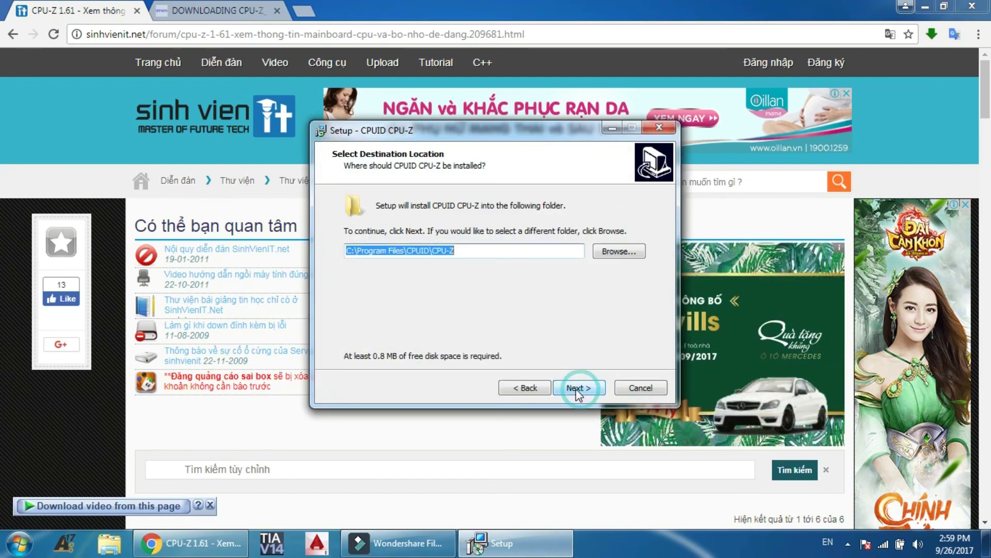
click(569, 388)
click(570, 389)
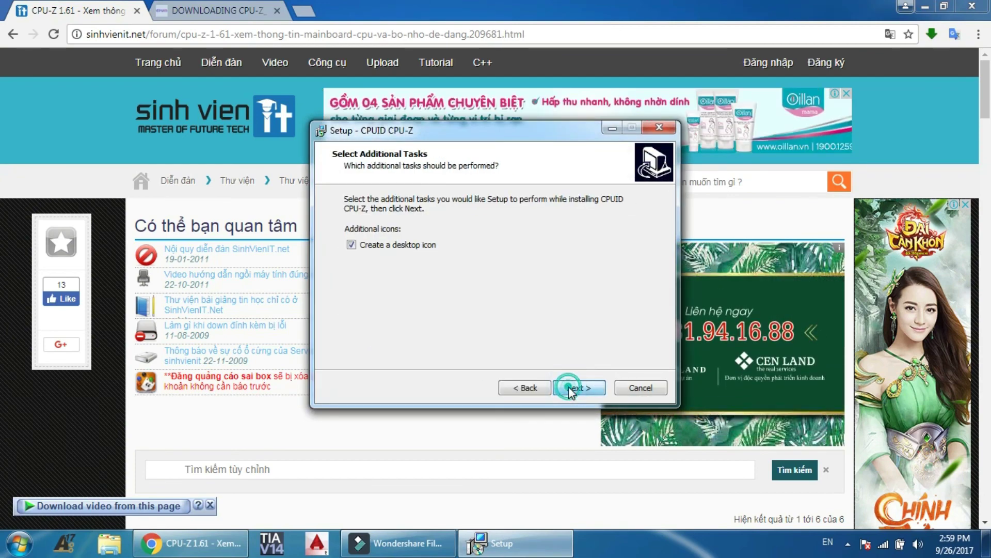
click(349, 245)
click(574, 387)
click(571, 385)
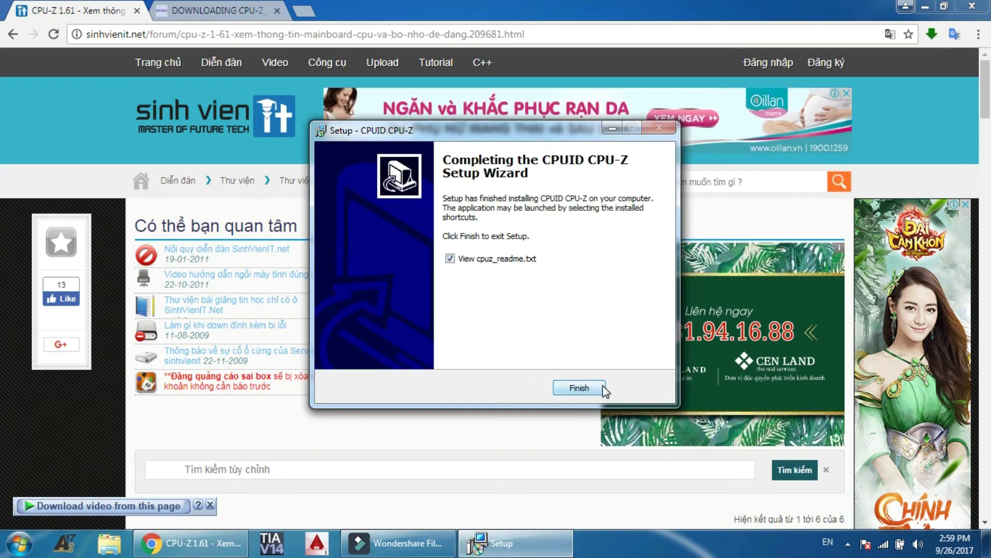
click(450, 259)
click(581, 387)
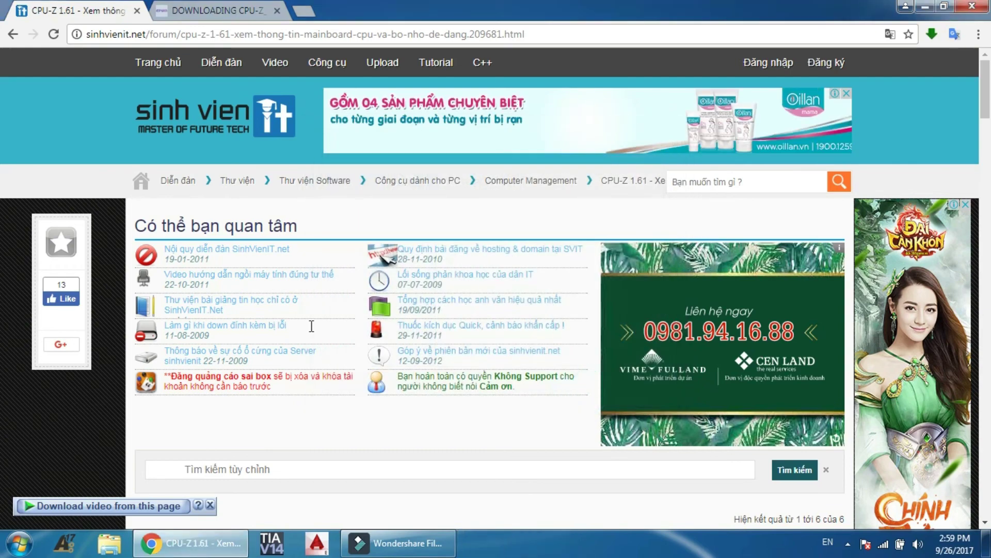
Leave the browser and launch the newly installed CPU-Z
scroll(427, 341, down, 5)
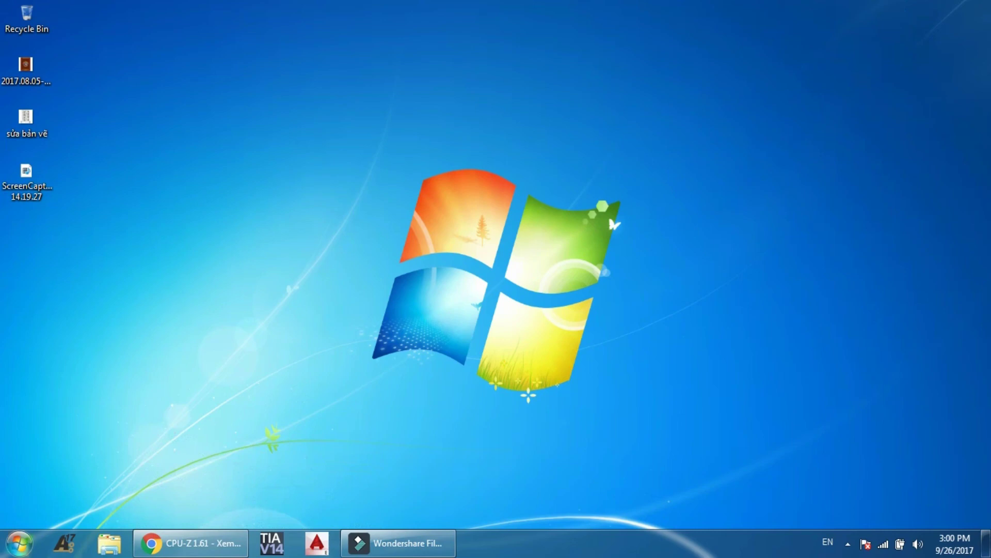
key(super)
click(75, 325)
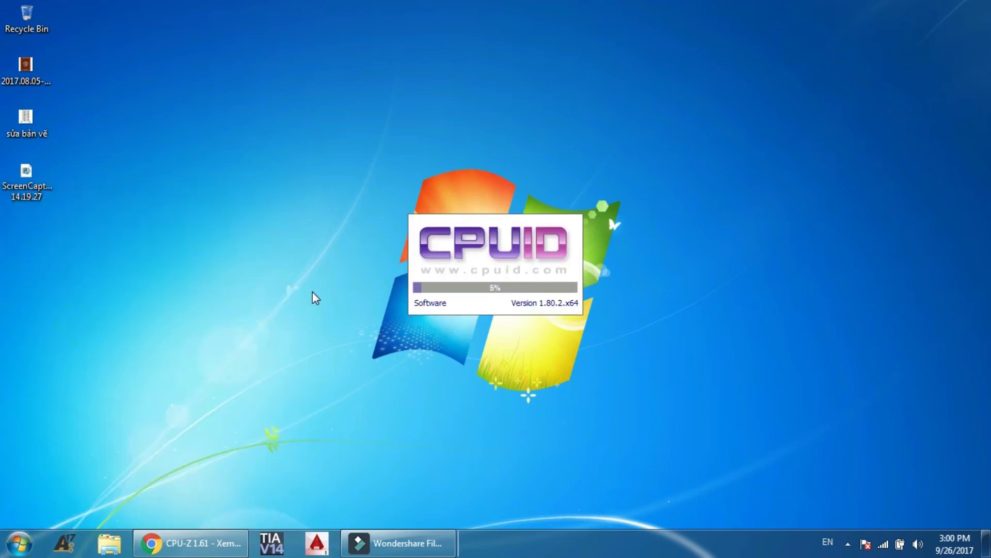
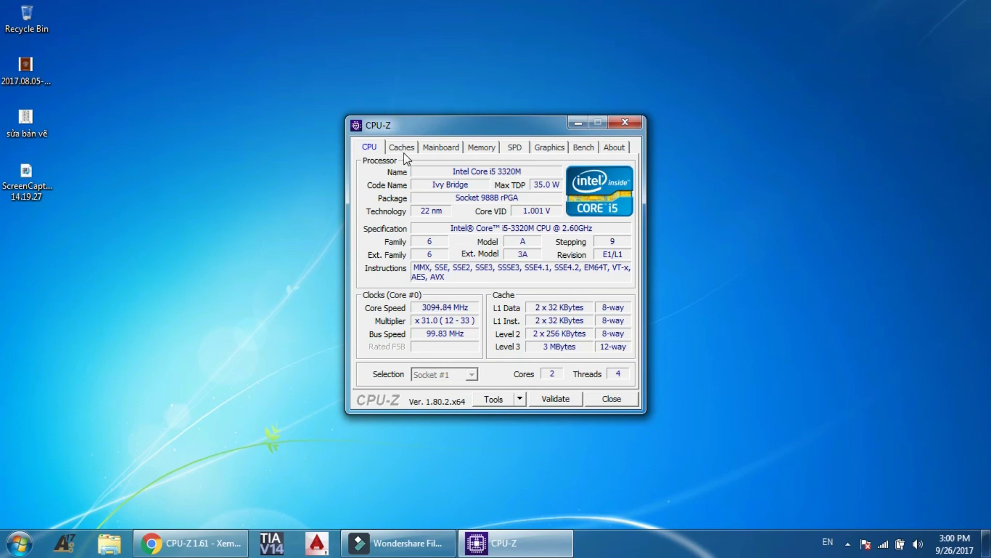
Examine the computer's graphics, memory, mainboard, cache and processor details in CPU-Z, and close it
click(550, 149)
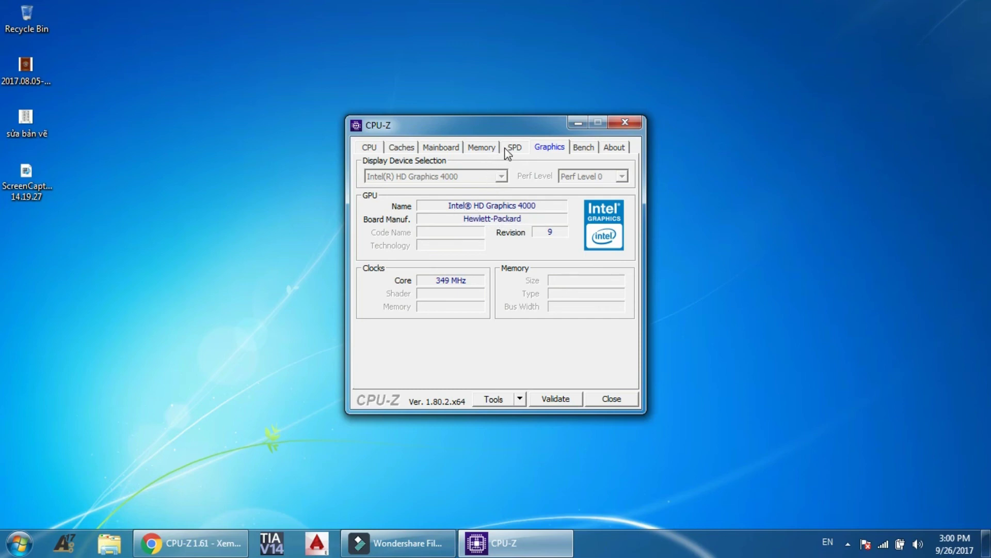
click(485, 148)
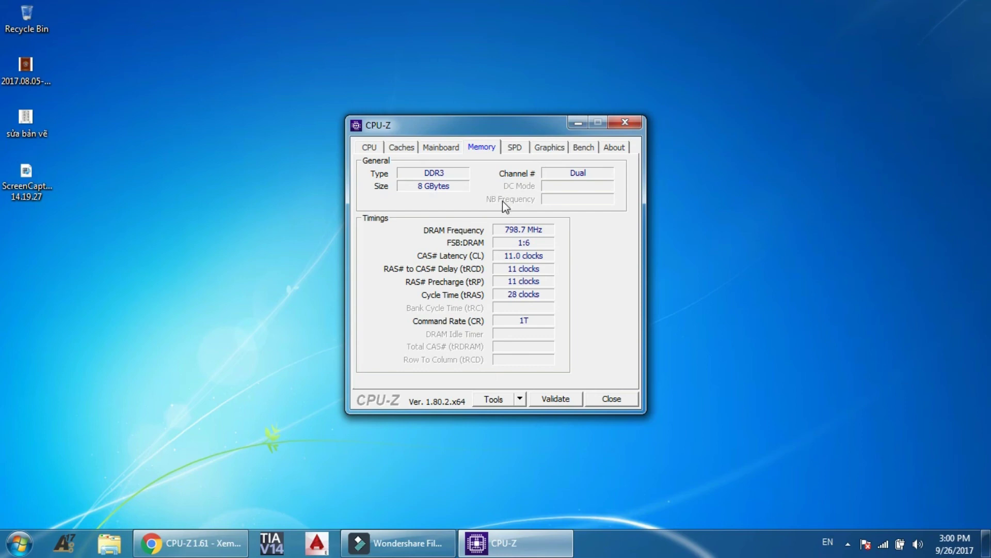
click(438, 149)
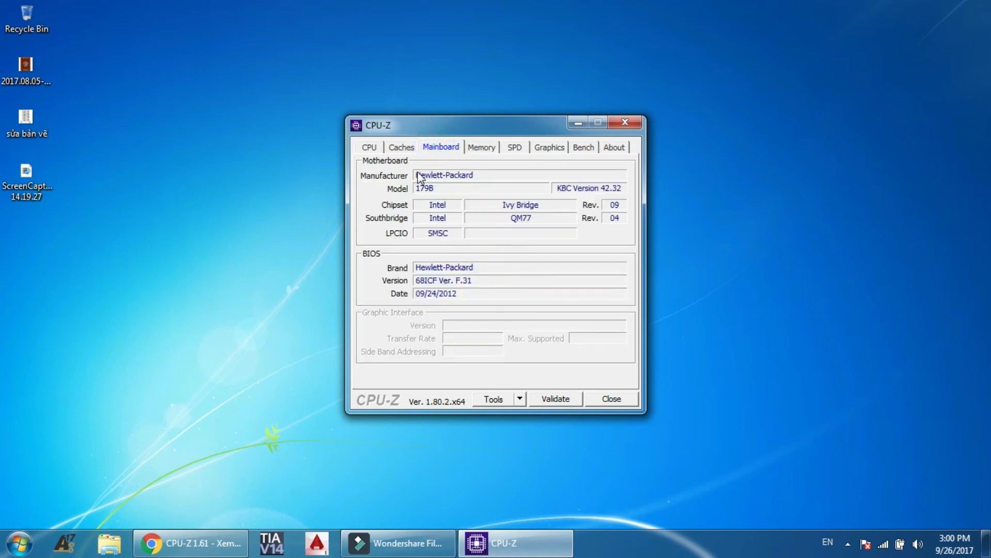
click(408, 150)
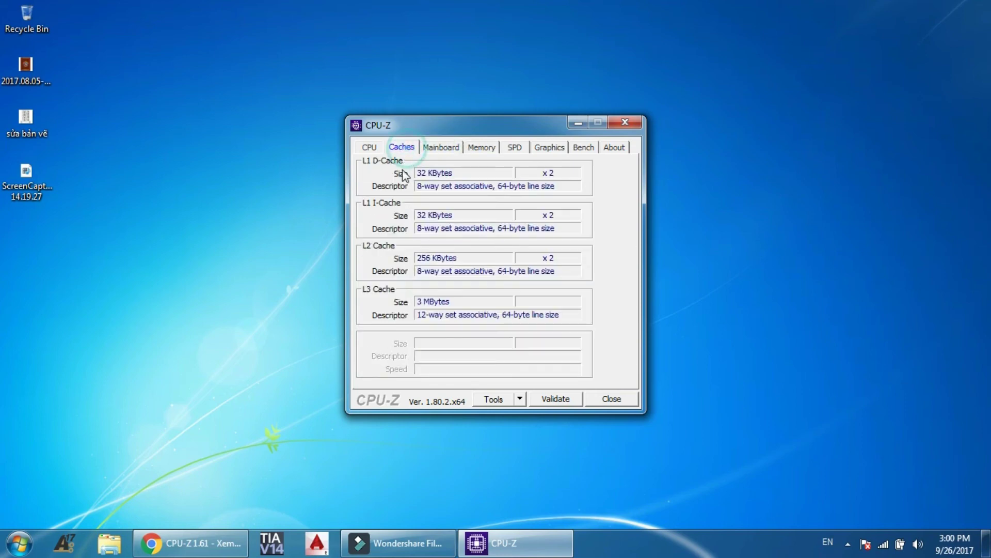
click(375, 153)
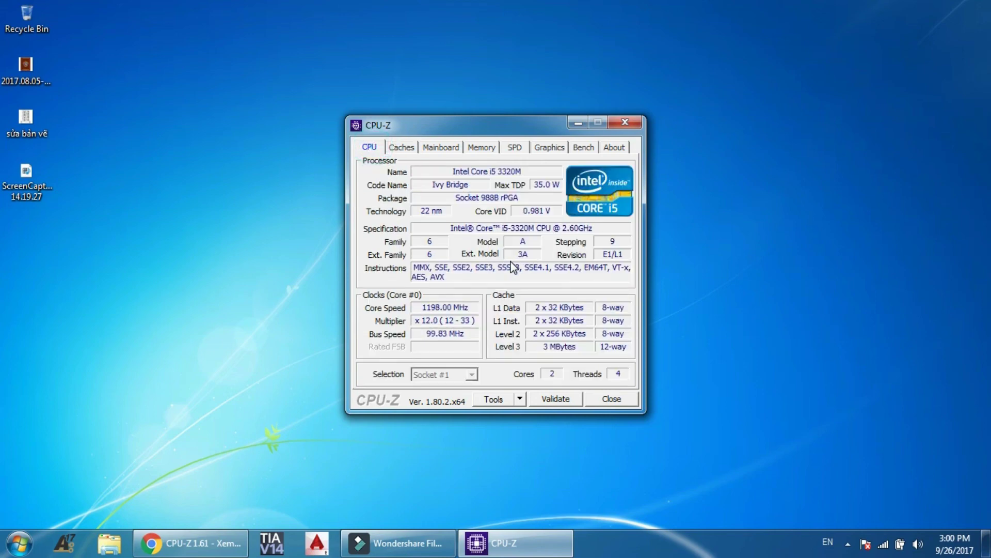
click(624, 117)
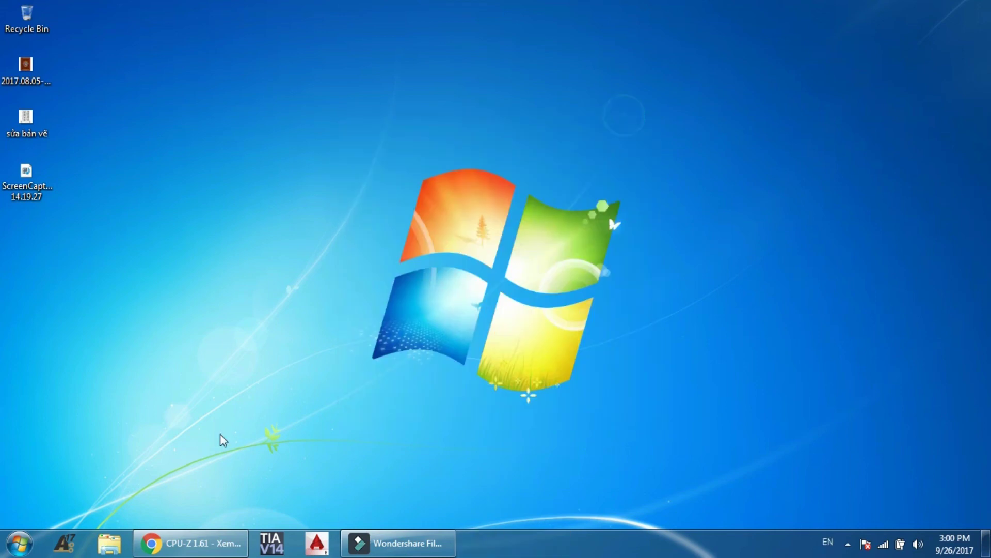
Look through the installed programs list, expanding the Proteus 8 Professional and Siemens Automation program folders
click(4, 542)
click(44, 476)
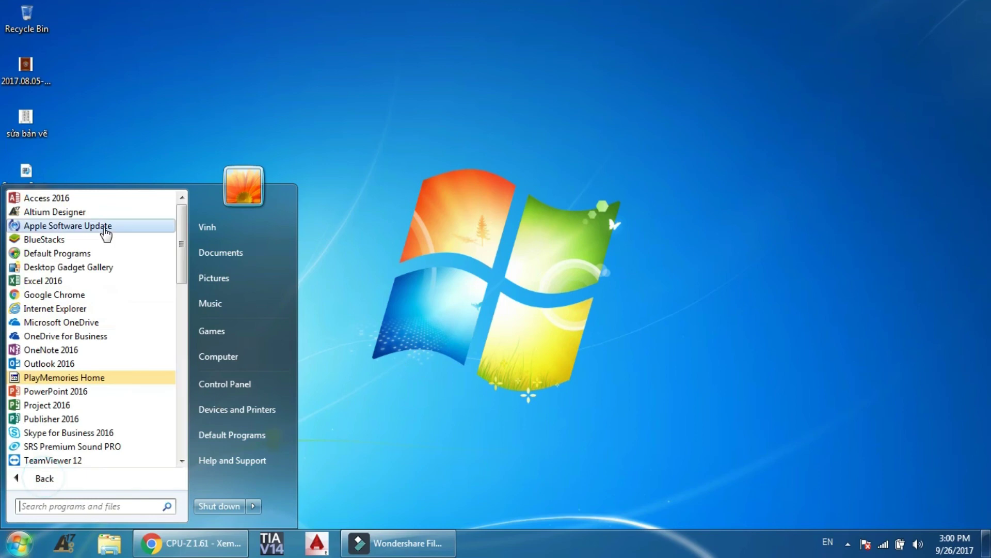
scroll(103, 331, down, 10)
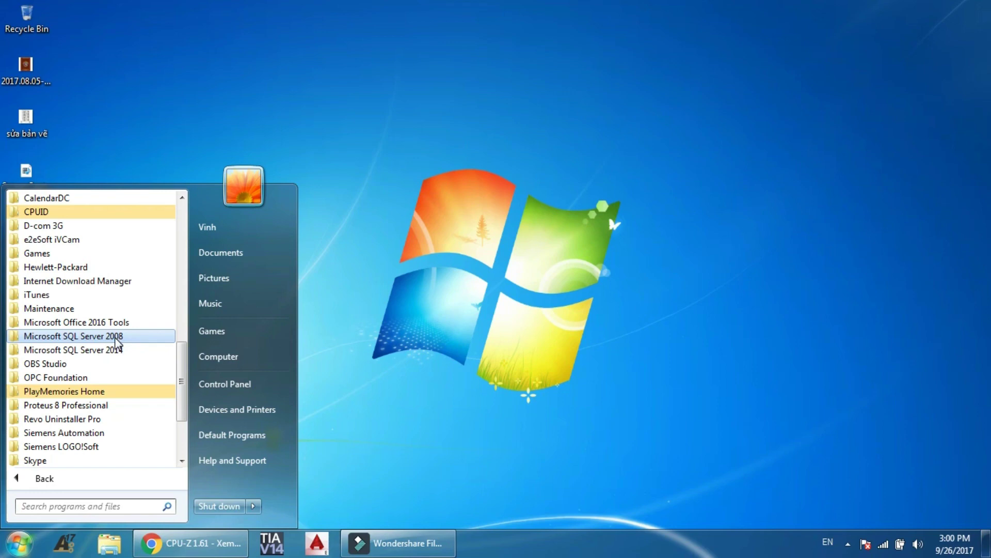
scroll(117, 343, down, 2)
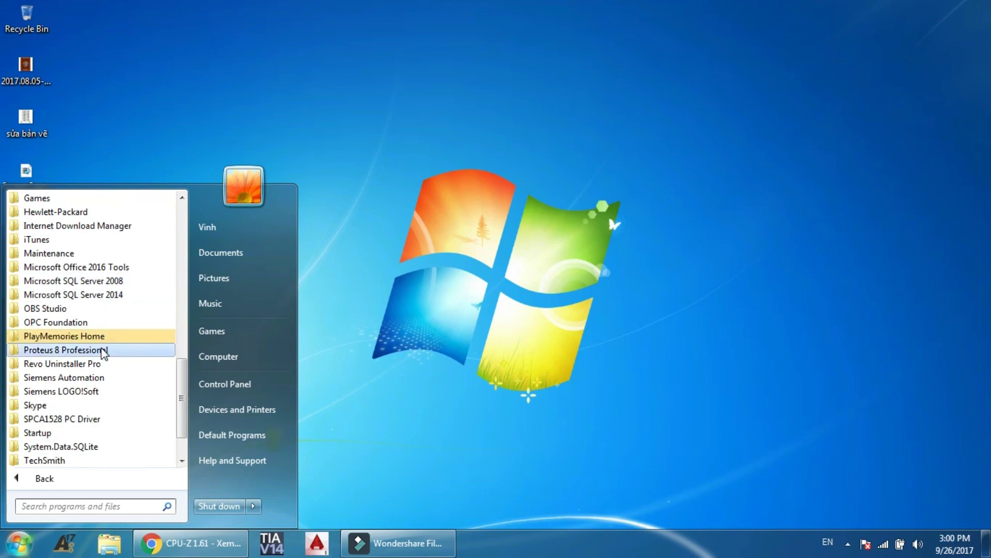
click(99, 350)
scroll(99, 353, down, 4)
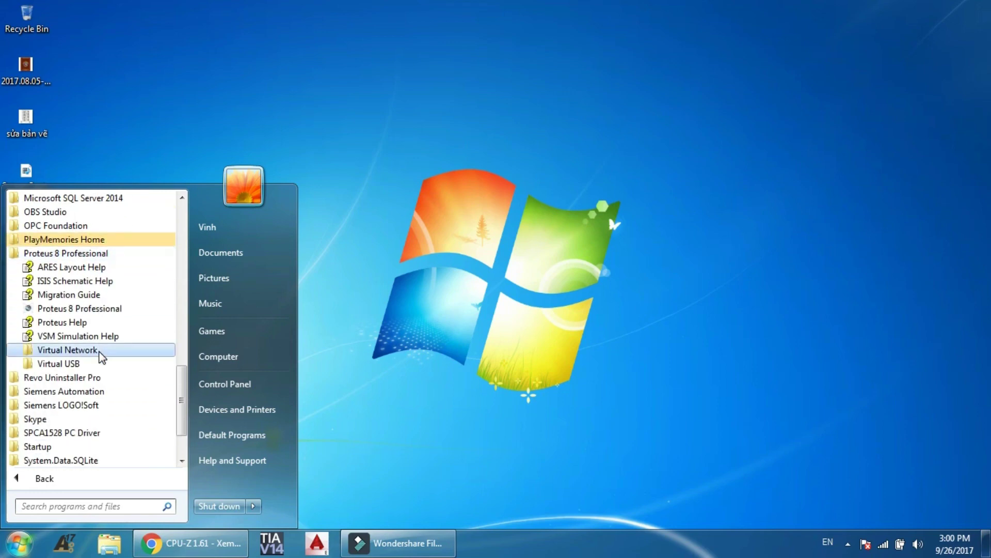
click(84, 376)
scroll(122, 341, down, 2)
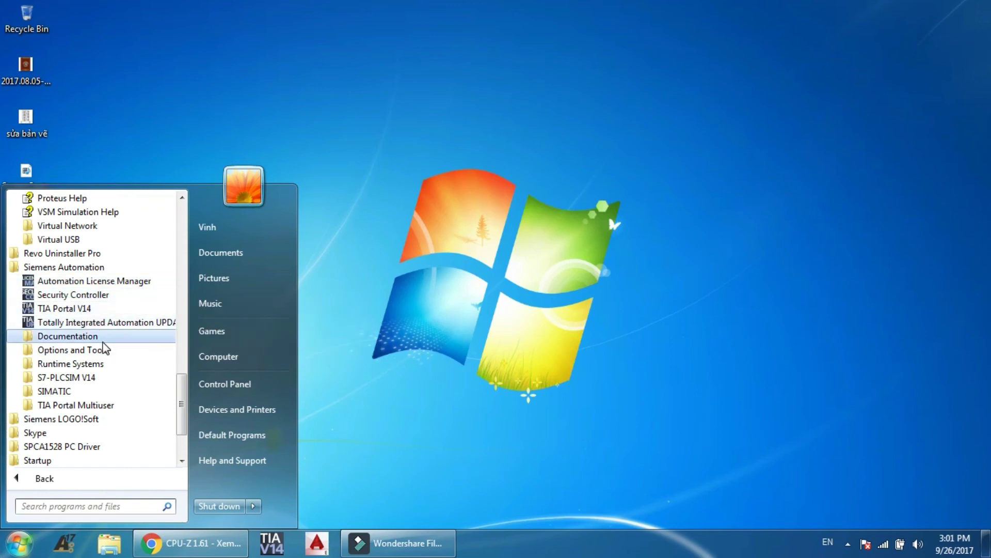
Examine the contents of the S7-PLCSIM V14, SIMATIC, STEP 7-MicroWIN V4.0.9.25 and Siemens LOGO!Soft program folders
click(84, 381)
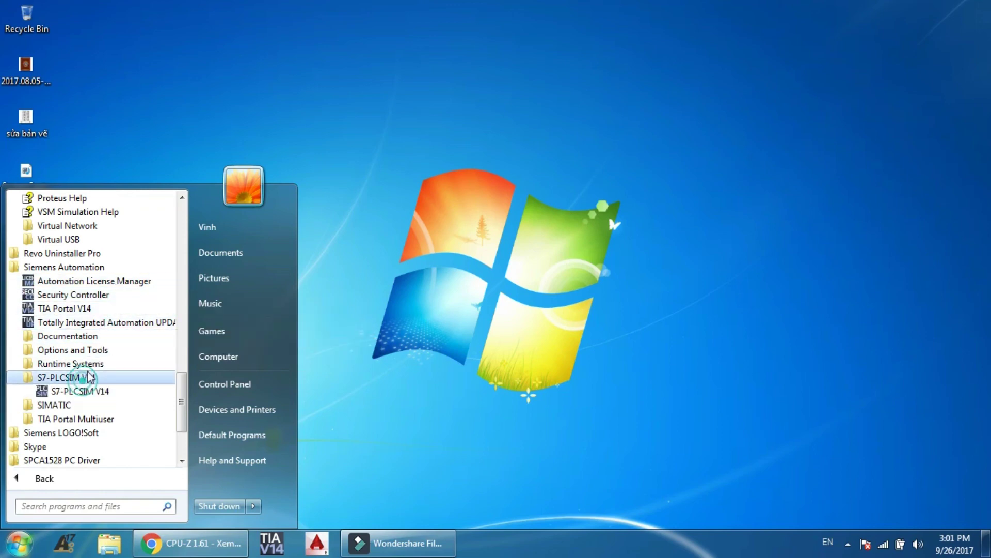
scroll(85, 384, down, 1)
click(62, 378)
scroll(111, 368, down, 2)
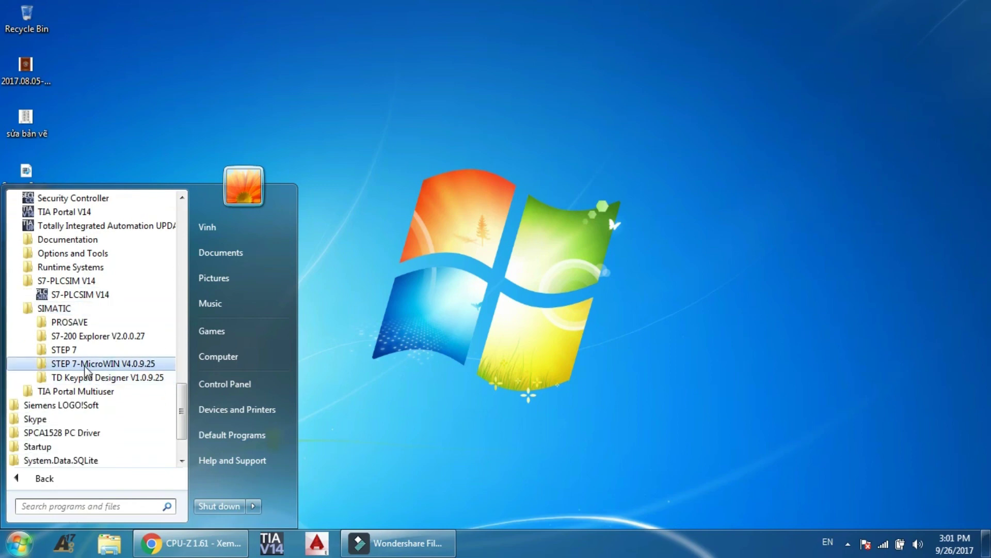
click(85, 365)
scroll(88, 375, down, 3)
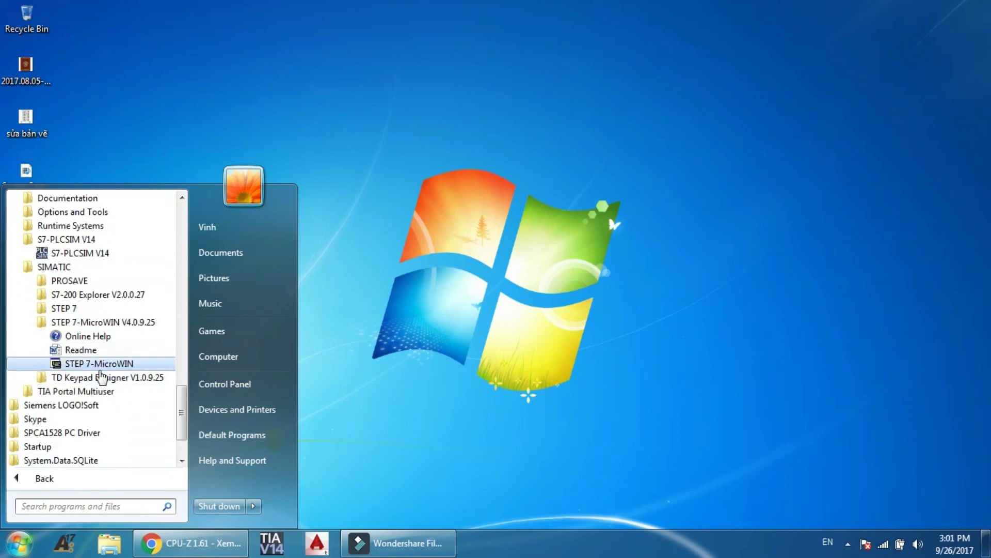
click(48, 351)
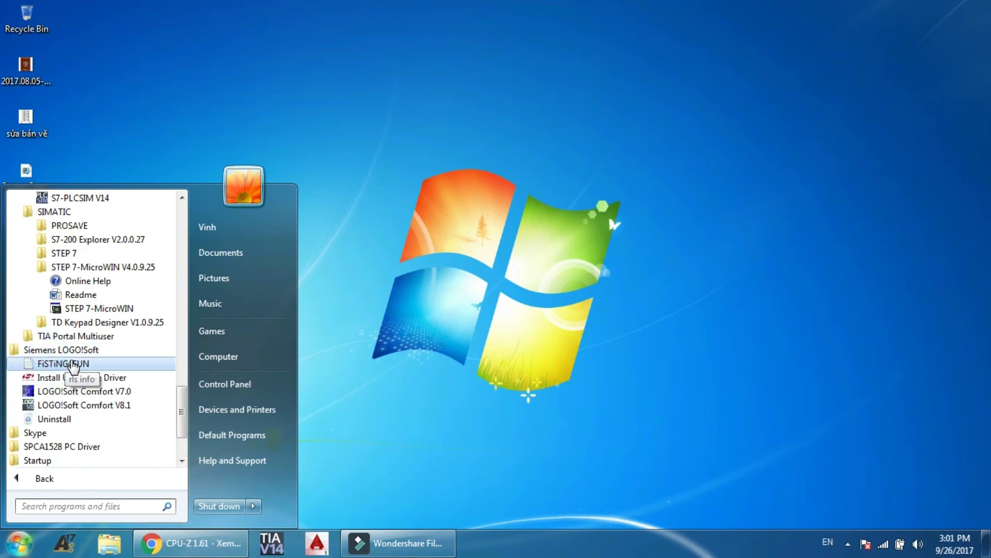
scroll(74, 368, down, 2)
scroll(75, 368, down, 1)
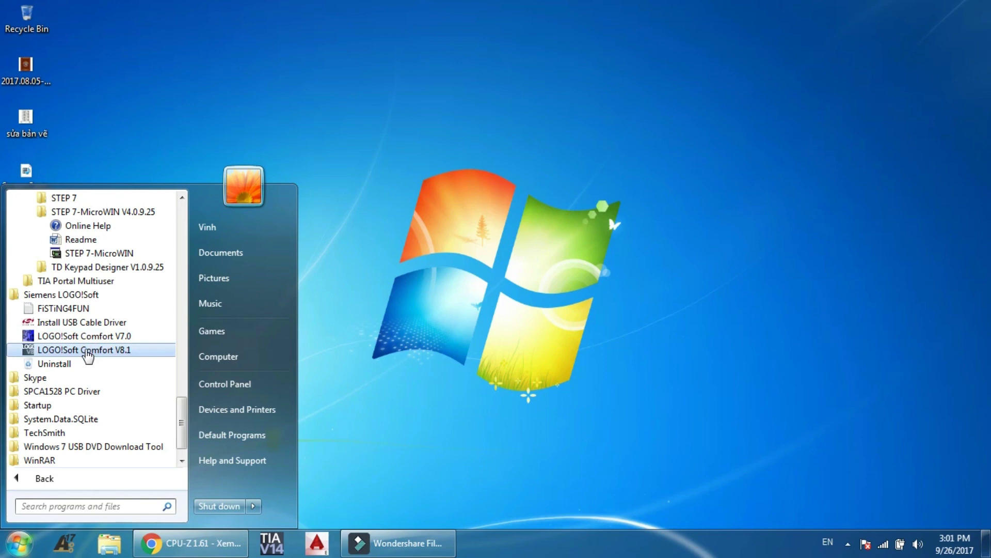
scroll(87, 351, down, 1)
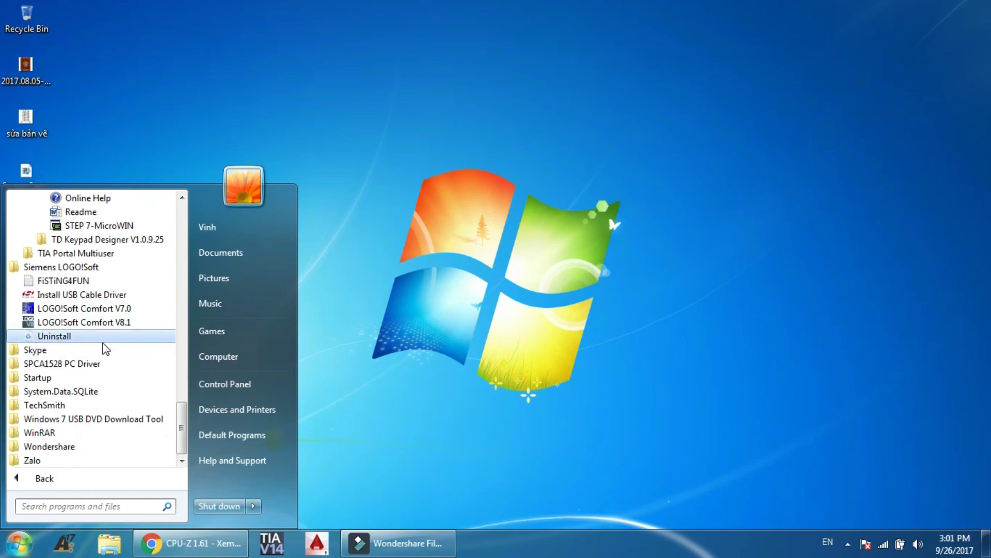
Examine the Altium, Autodesk, AutoCAD Electrical 2015, BCL easyConverter Desktop 3 and Cadlibrary2009 program folders
scroll(93, 390, up, 6)
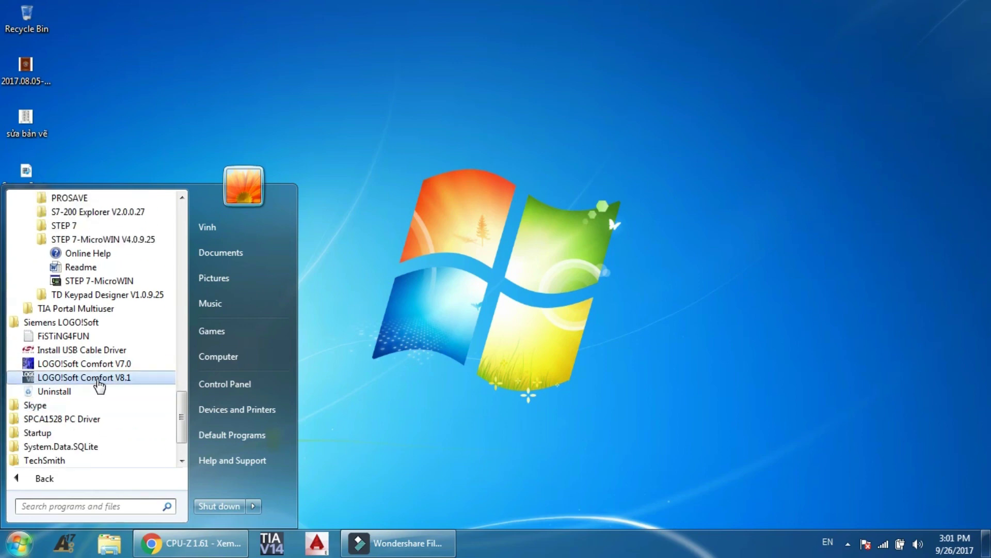
scroll(99, 383, up, 6)
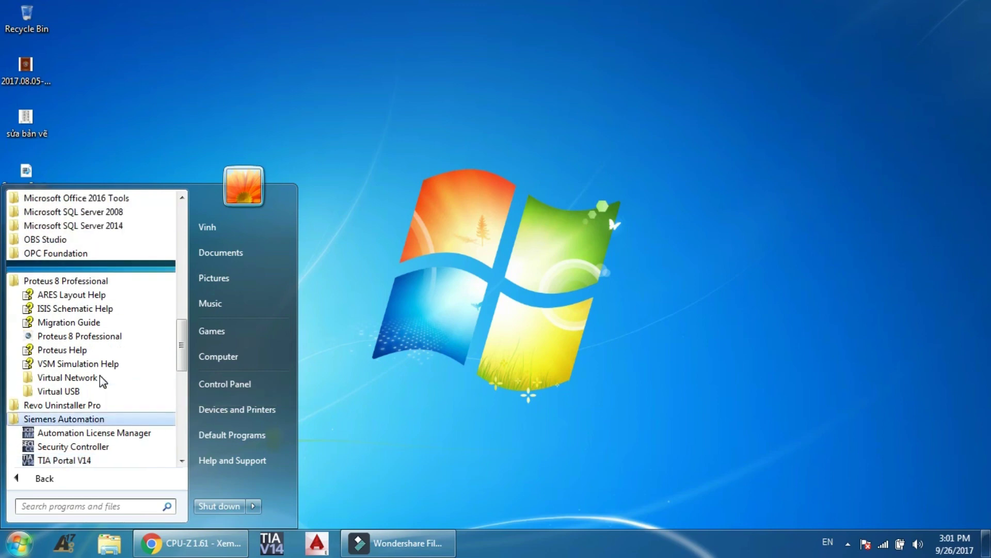
scroll(103, 382, up, 1)
scroll(103, 382, up, 3)
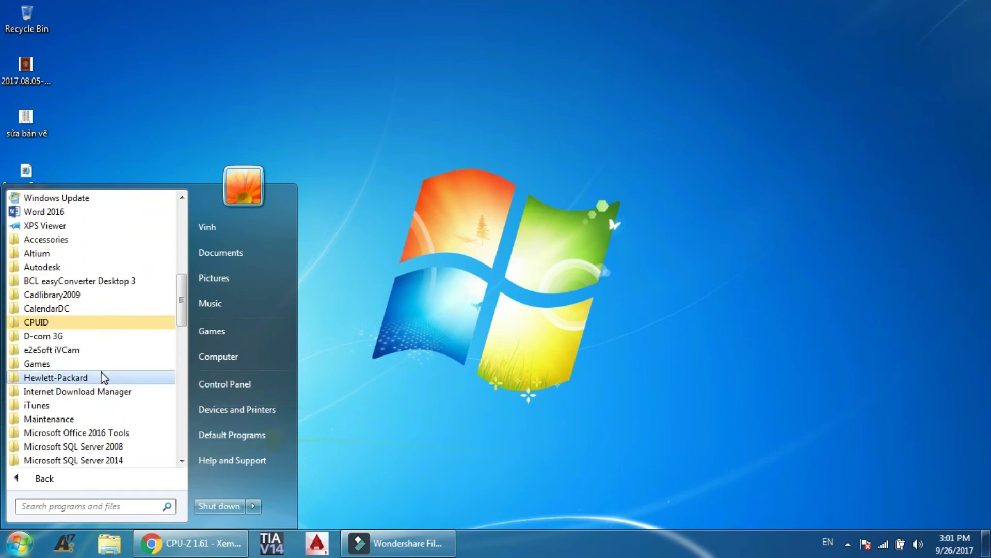
scroll(102, 373, up, 1)
click(44, 267)
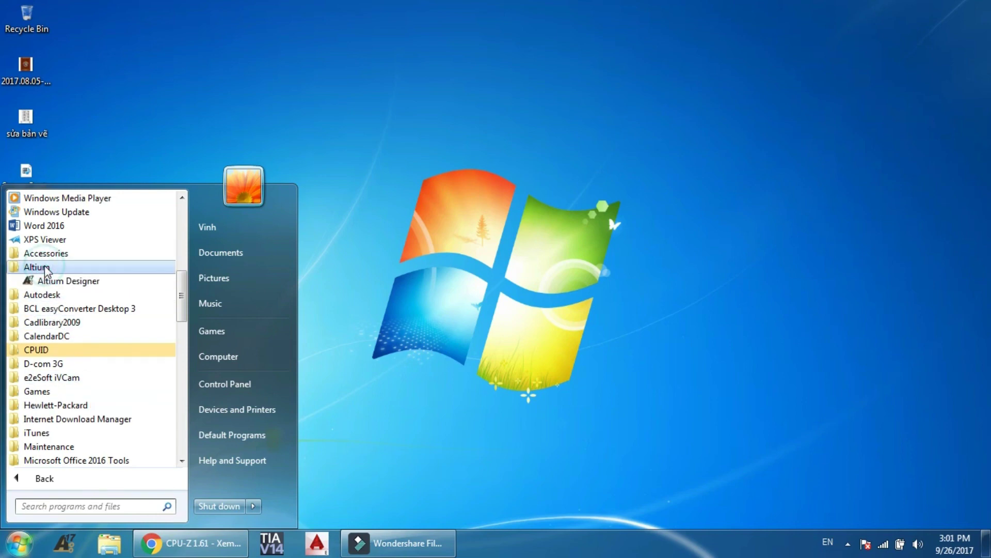
click(59, 293)
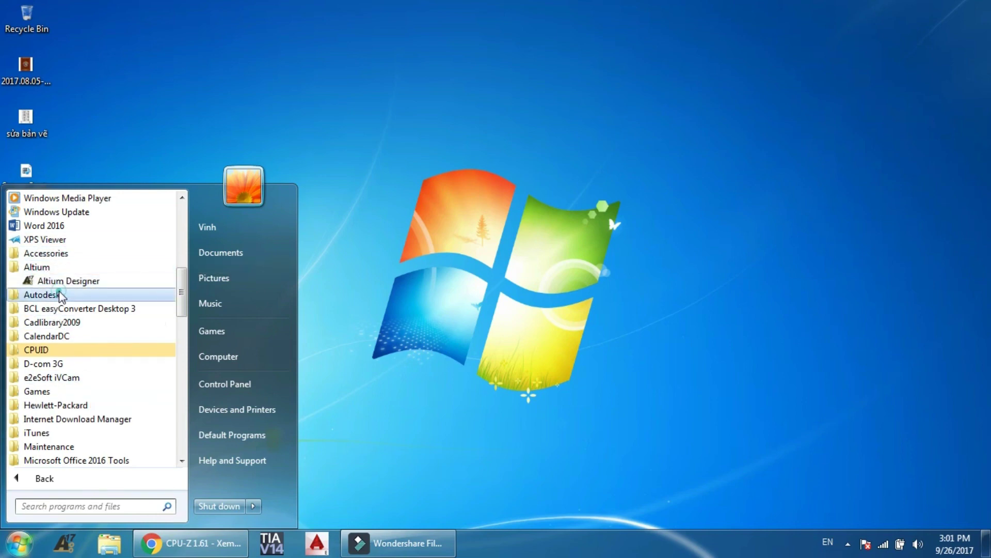
click(82, 308)
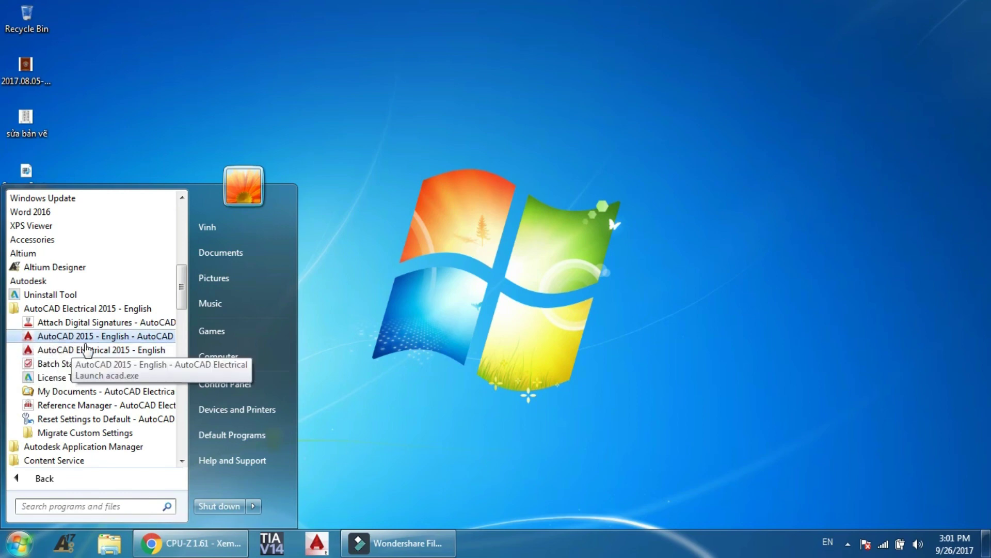
scroll(101, 377, down, 3)
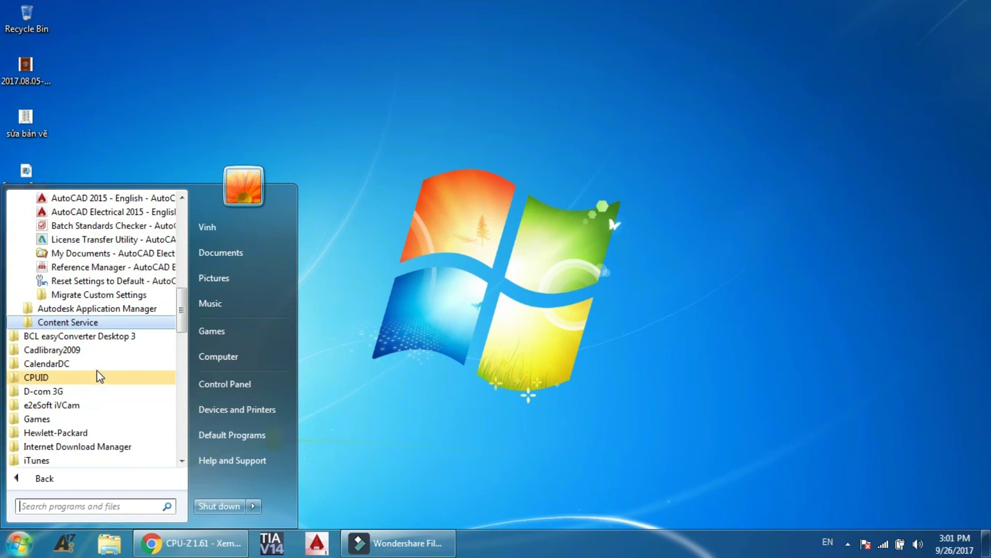
click(71, 336)
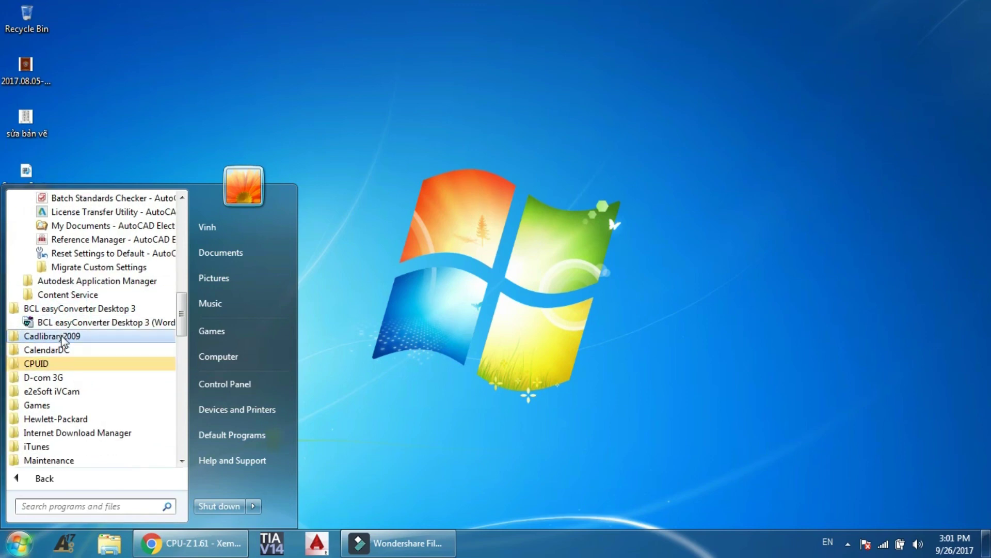
click(62, 337)
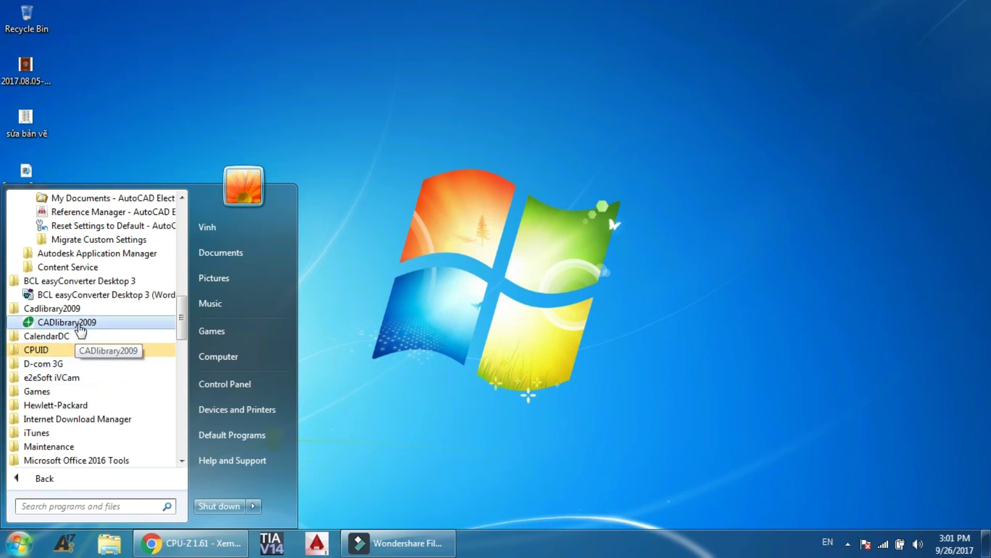
scroll(69, 362, down, 1)
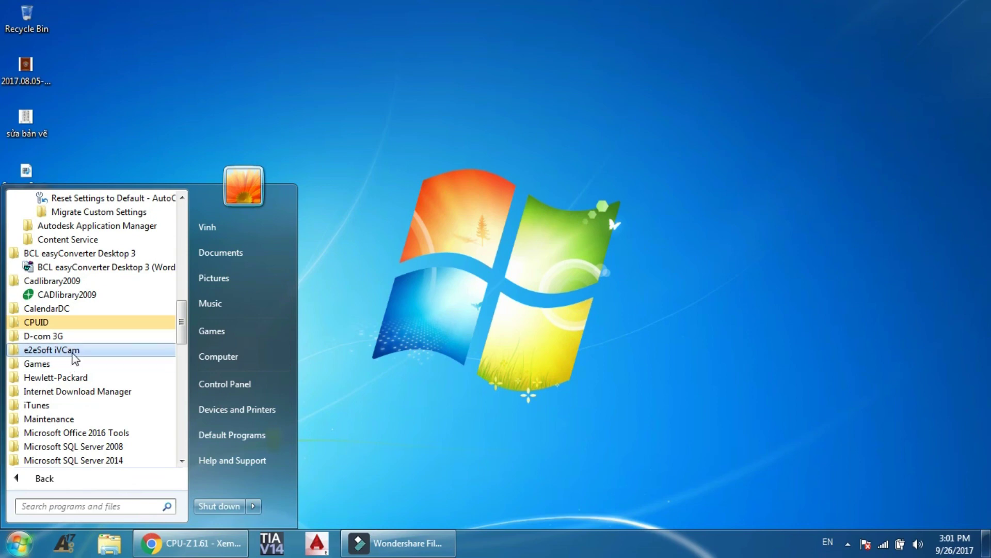
Launch Revo Uninstaller Pro and look through its list of all installed programs
scroll(69, 379, down, 3)
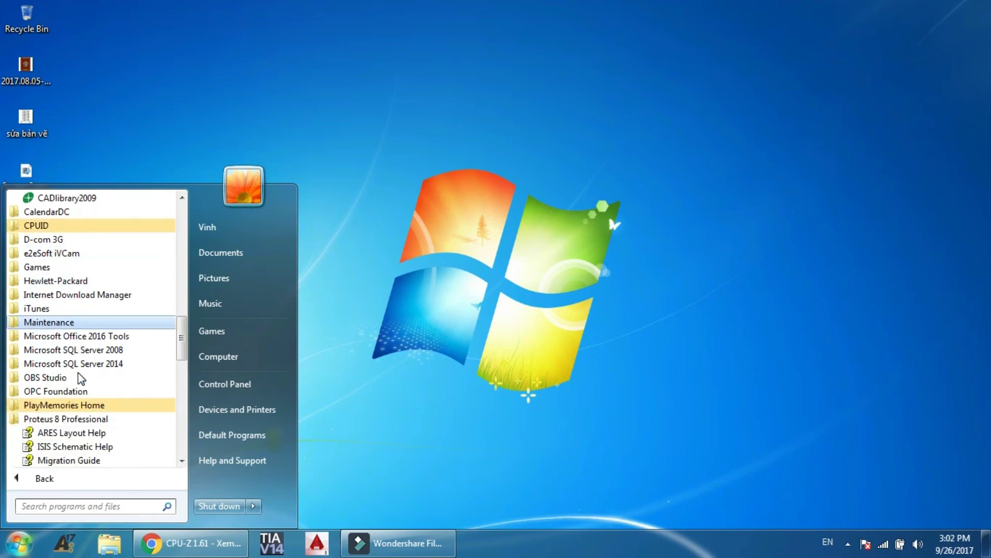
scroll(82, 374, down, 4)
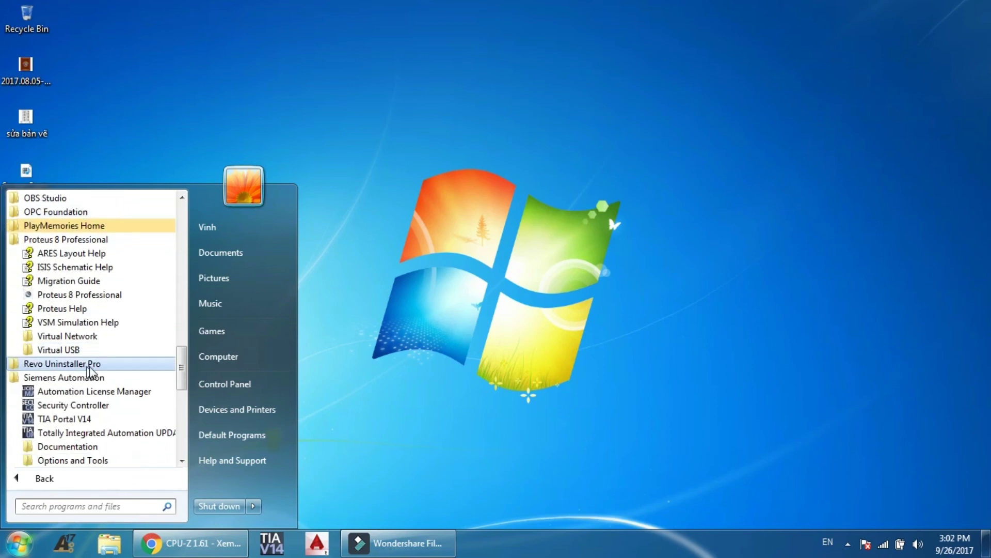
scroll(90, 369, down, 1)
click(62, 308)
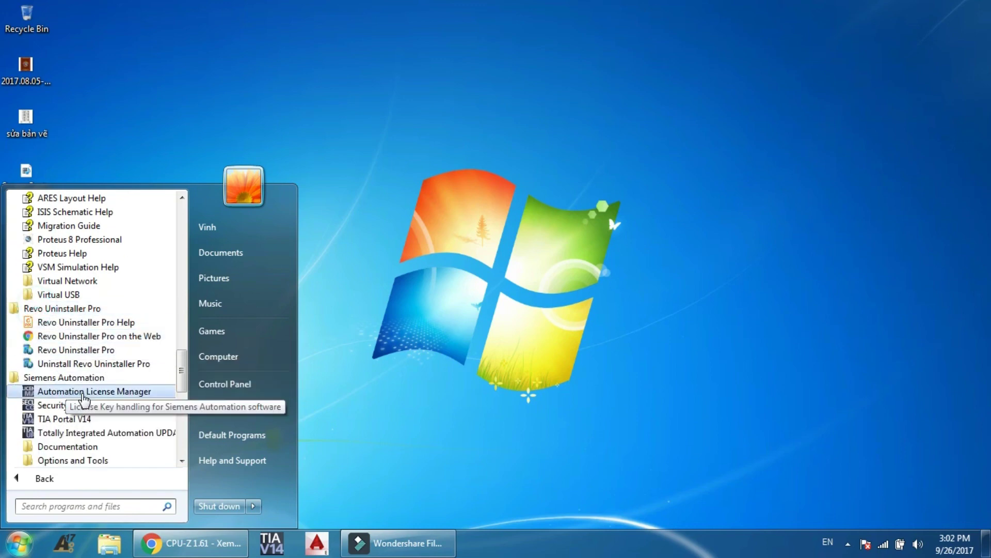
click(90, 350)
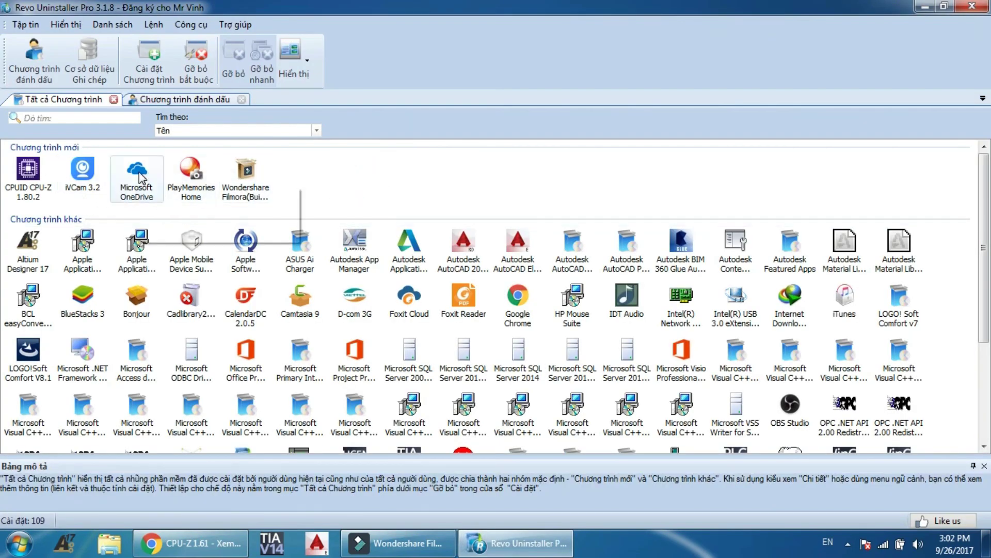
scroll(493, 346, down, 3)
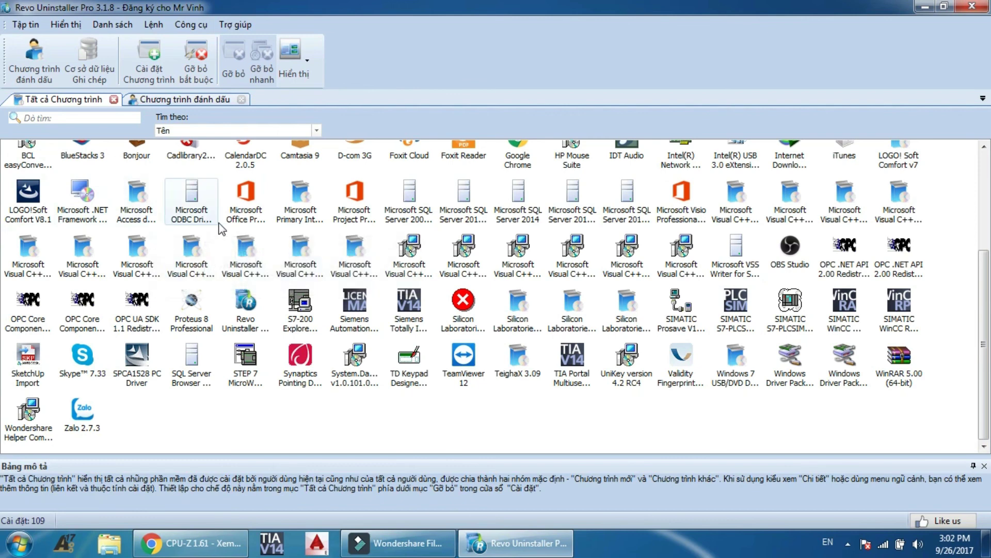
scroll(305, 224, up, 3)
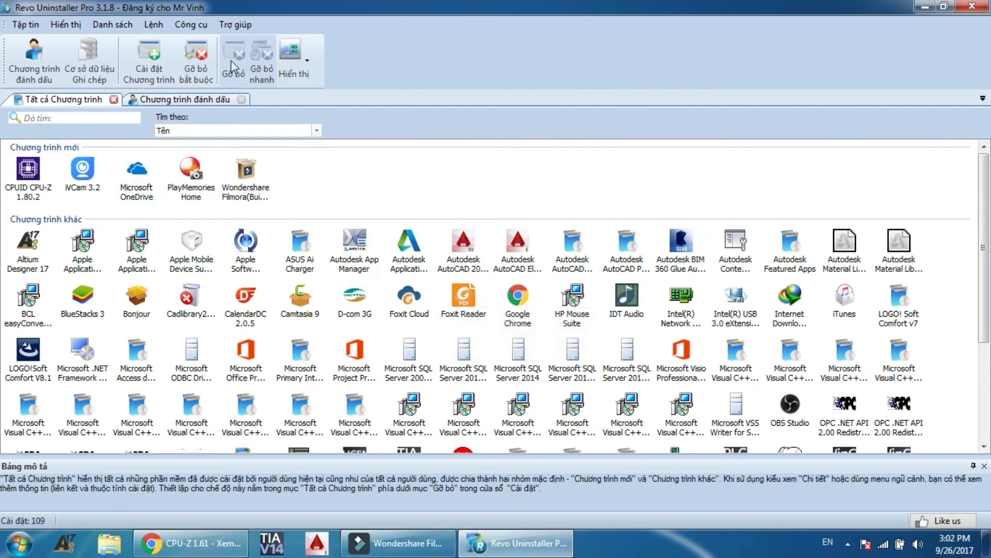
Open Revo's startup manager (Quản lý khởi động) and disable the TeamViewer 12 service at startup
click(187, 24)
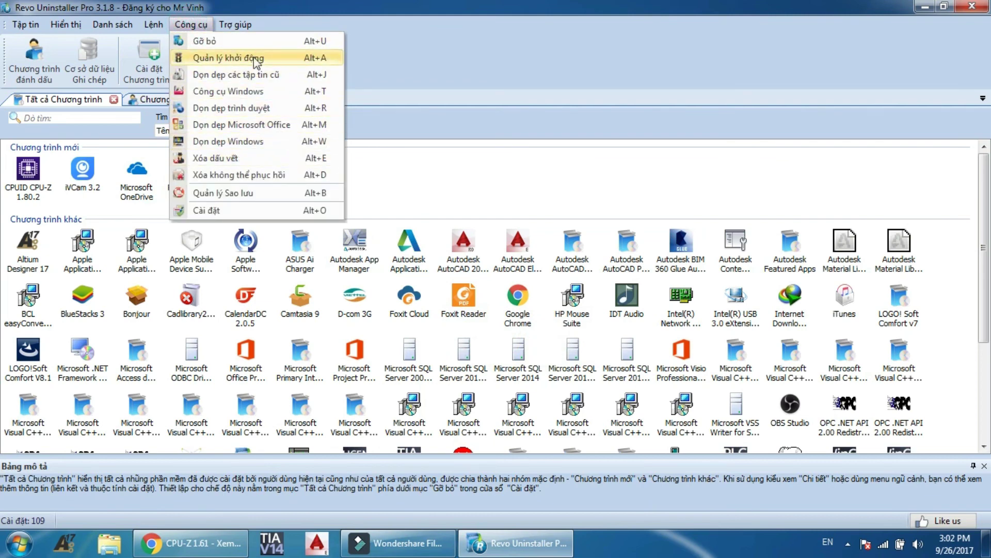
click(234, 61)
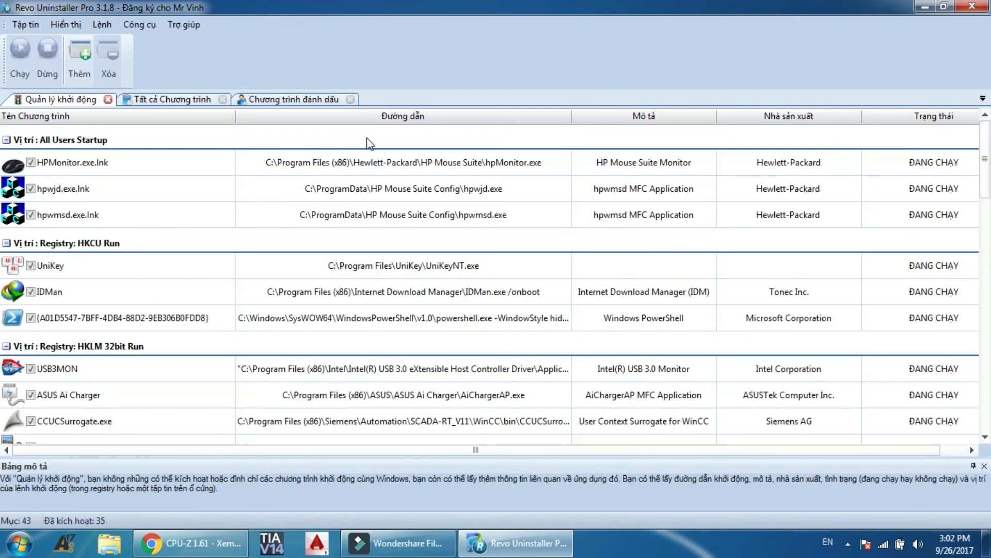
click(201, 303)
scroll(208, 292, down, 8)
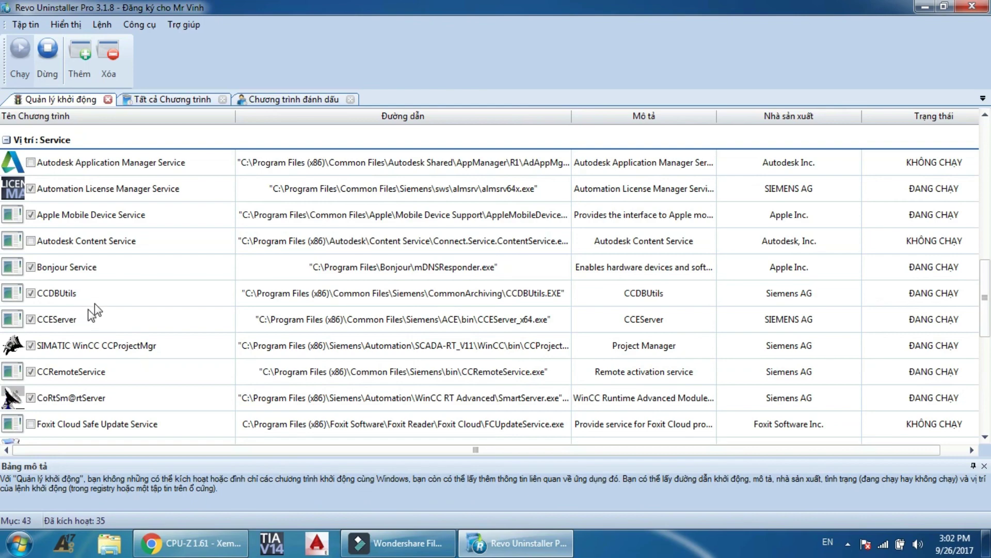
scroll(114, 298, down, 5)
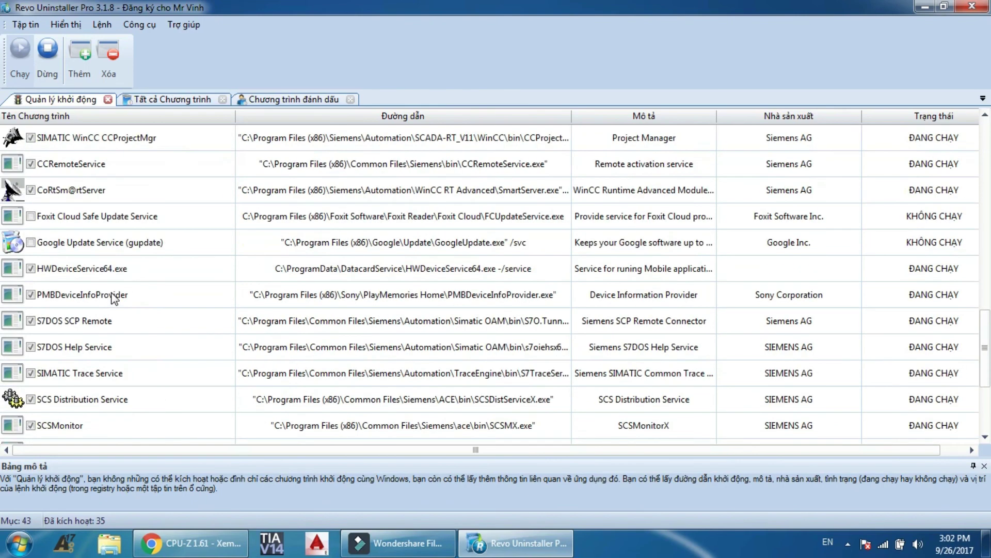
scroll(106, 304, up, 1)
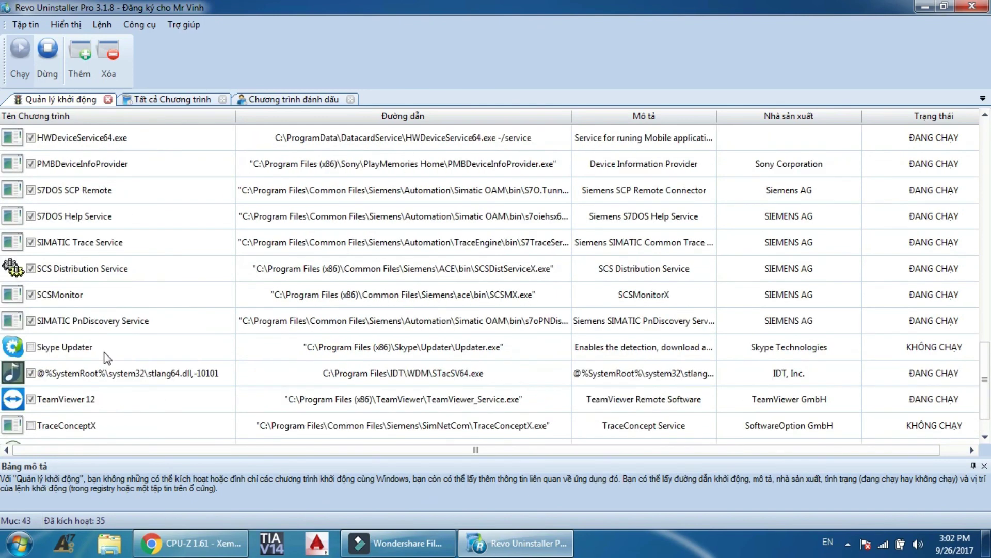
click(30, 399)
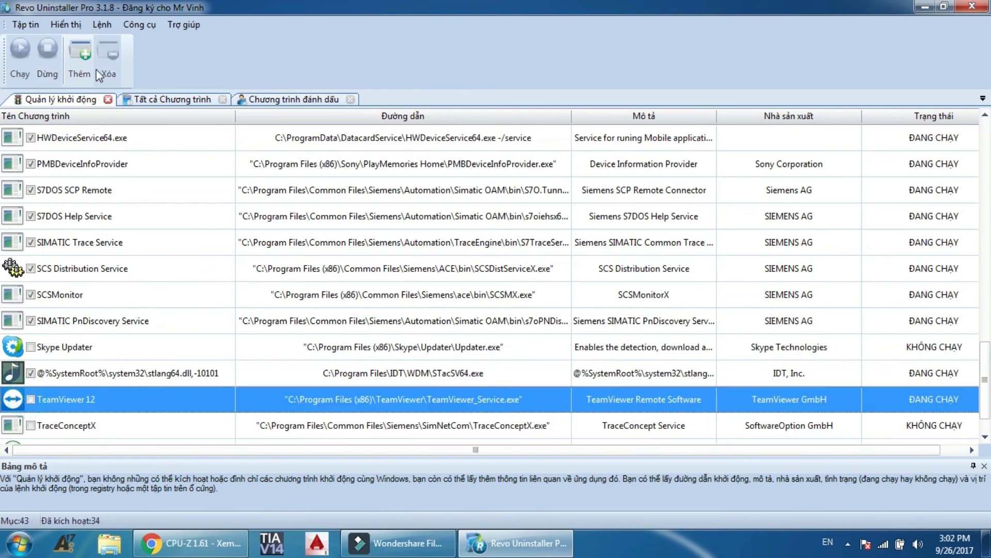
Disable the PMBVolumeWatcher startup entry under Registry: HKLM 32bit Run and delete it from the startup list
scroll(118, 249, up, 6)
scroll(118, 242, up, 5)
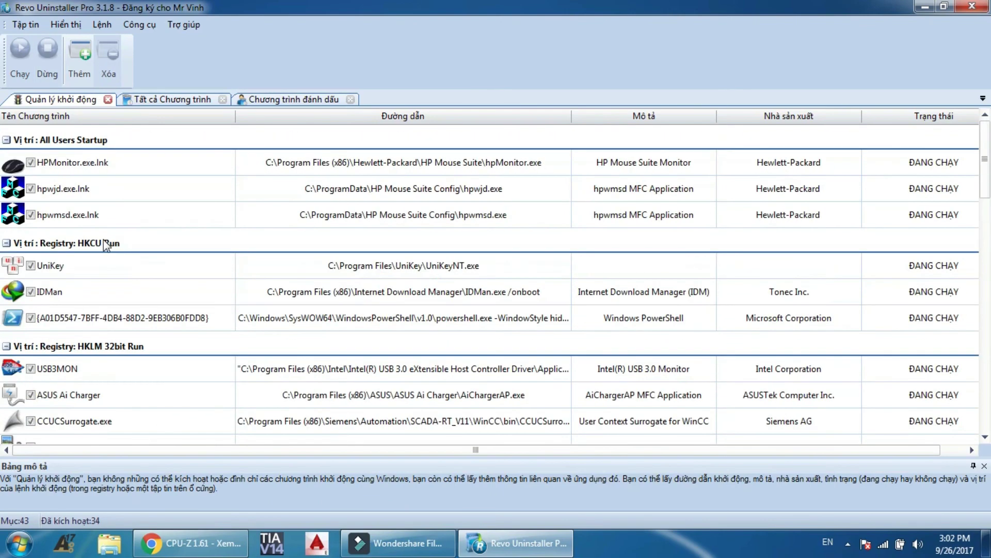
scroll(145, 241, down, 3)
scroll(147, 241, up, 3)
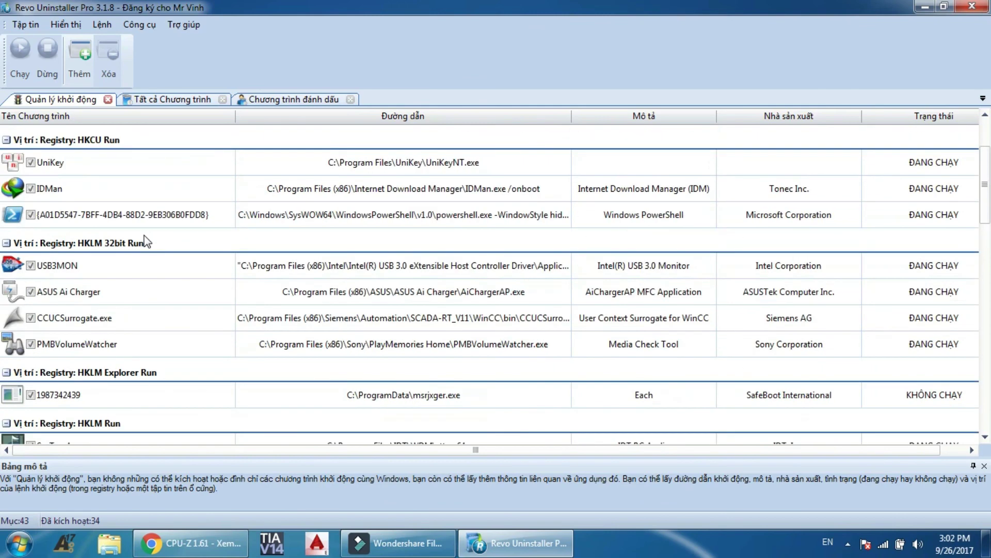
scroll(147, 241, down, 1)
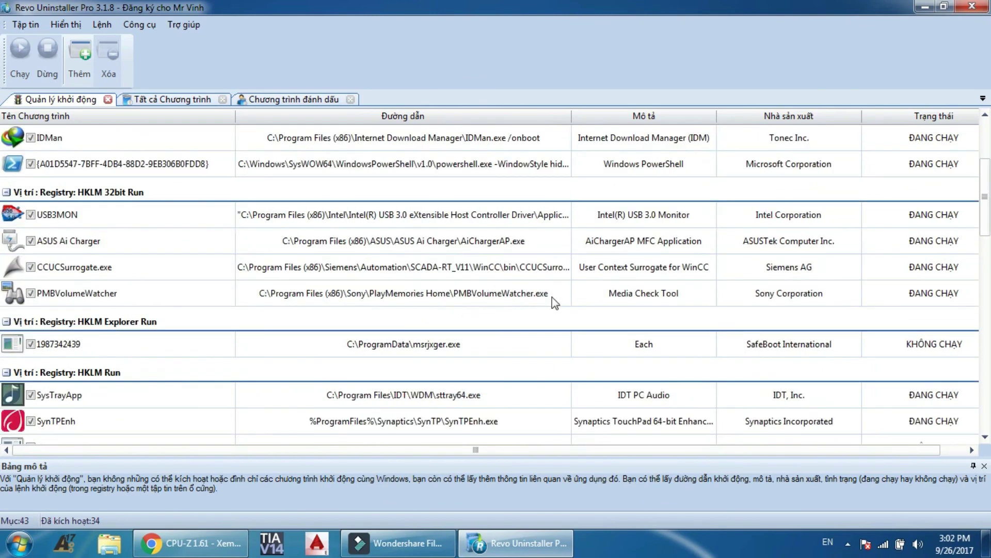
click(31, 292)
click(101, 72)
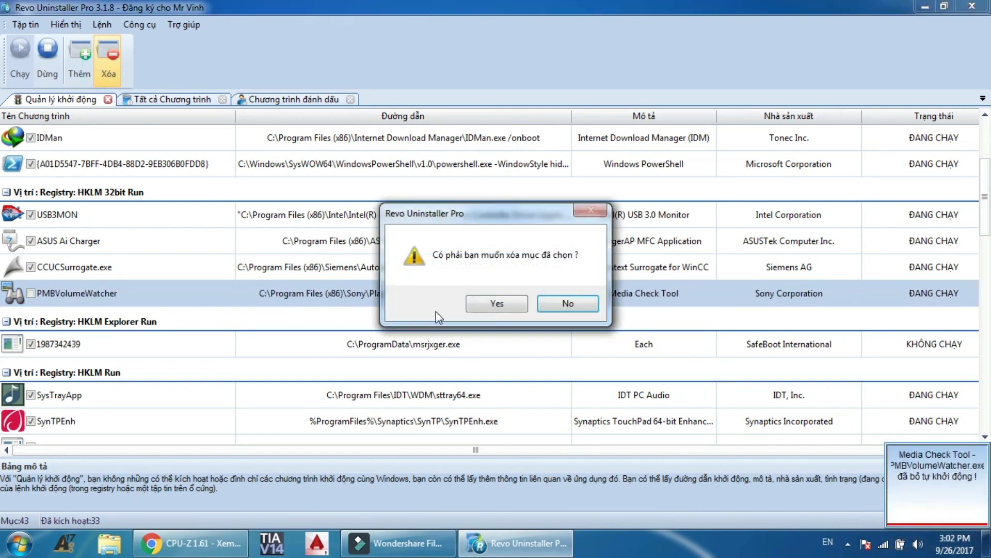
click(493, 305)
click(242, 258)
scroll(245, 308, up, 2)
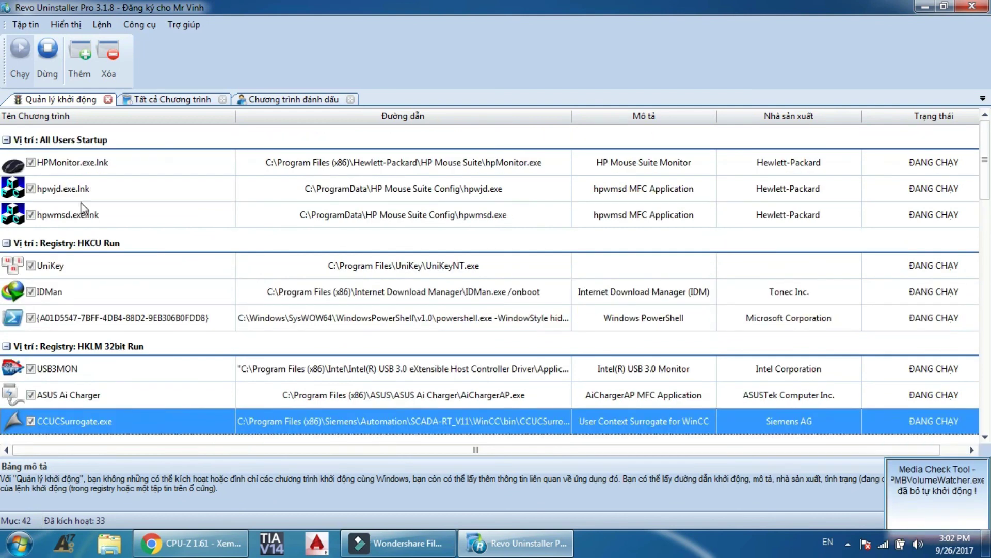
Examine the cleanup tools for old files (Dọn dẹp các tập tin cũ), browsers, Microsoft Office and Windows
click(135, 26)
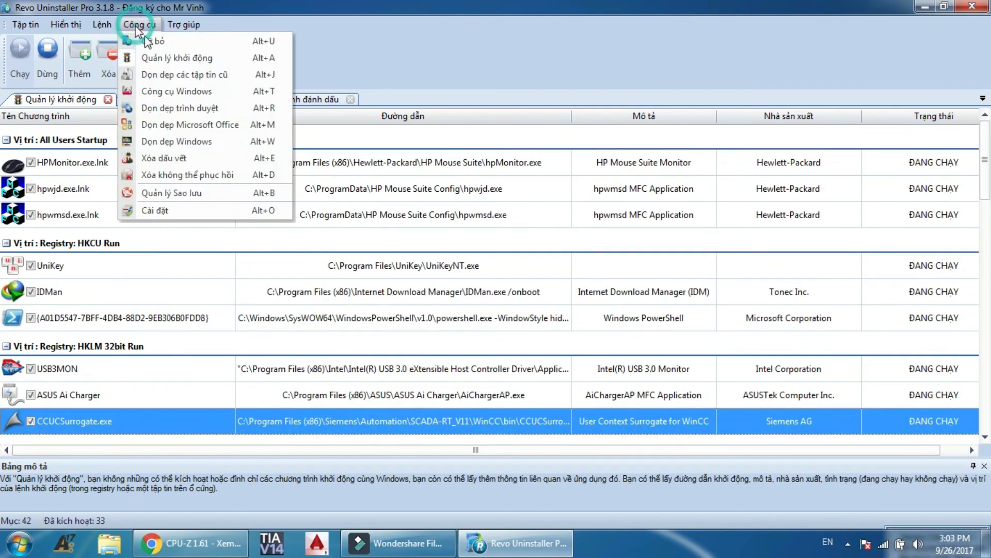
click(168, 75)
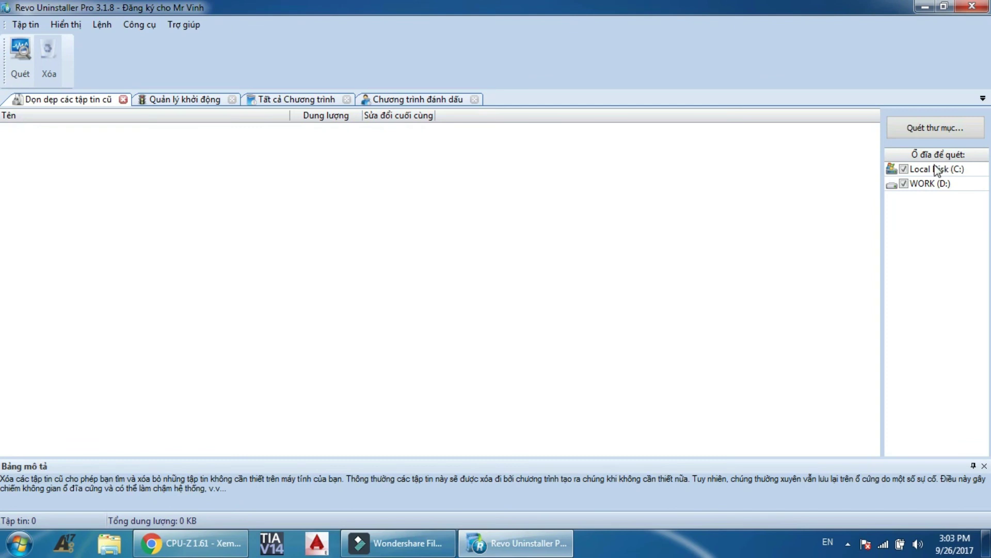
click(135, 25)
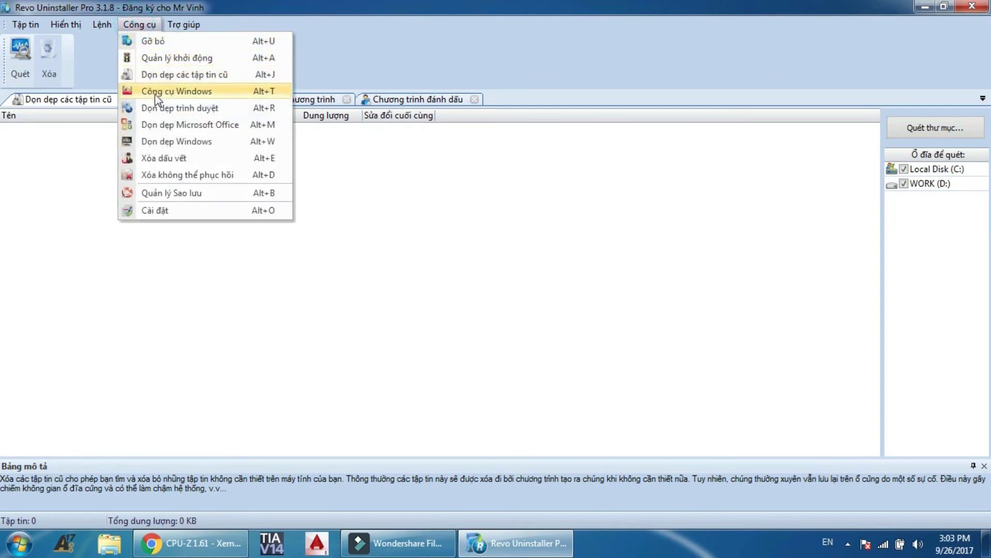
click(158, 108)
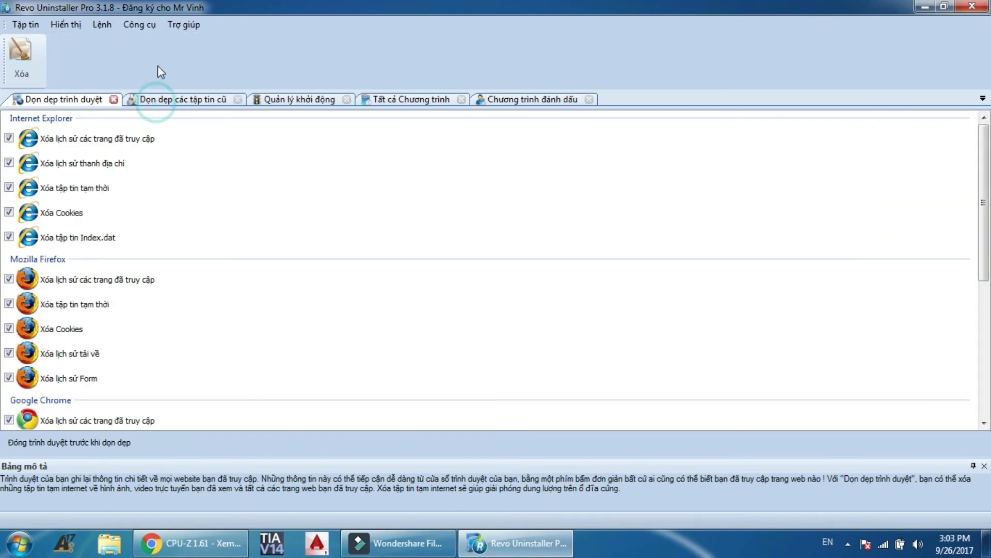
click(139, 24)
click(157, 126)
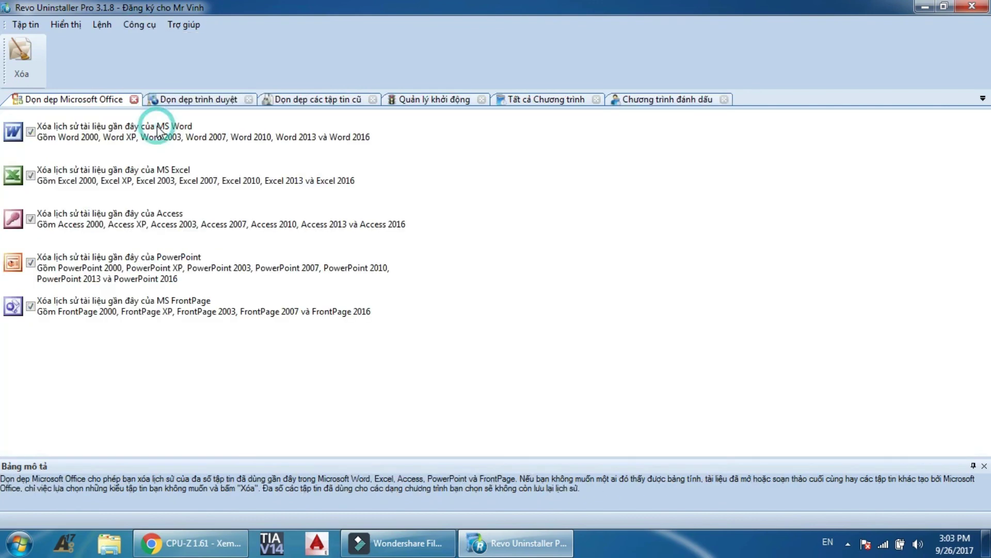
click(124, 24)
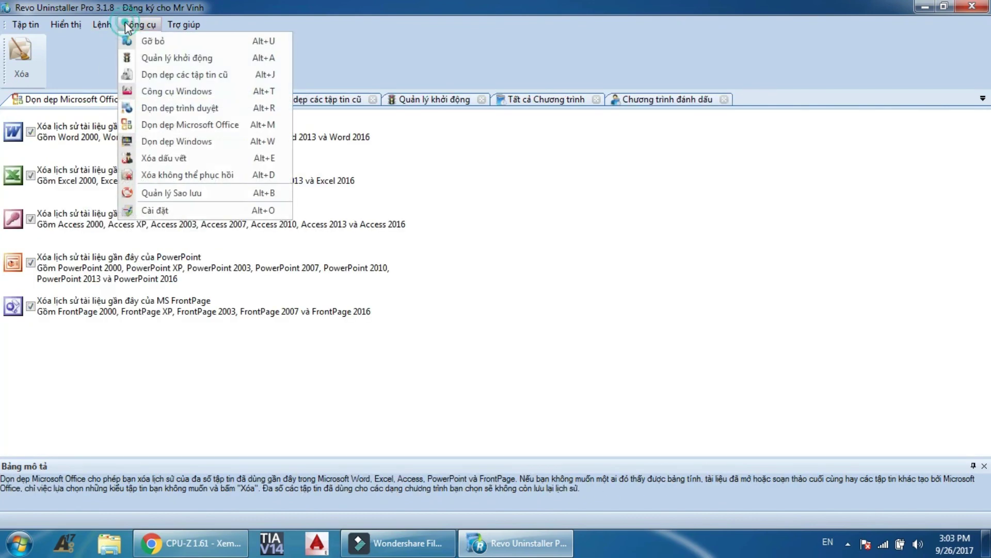
click(173, 143)
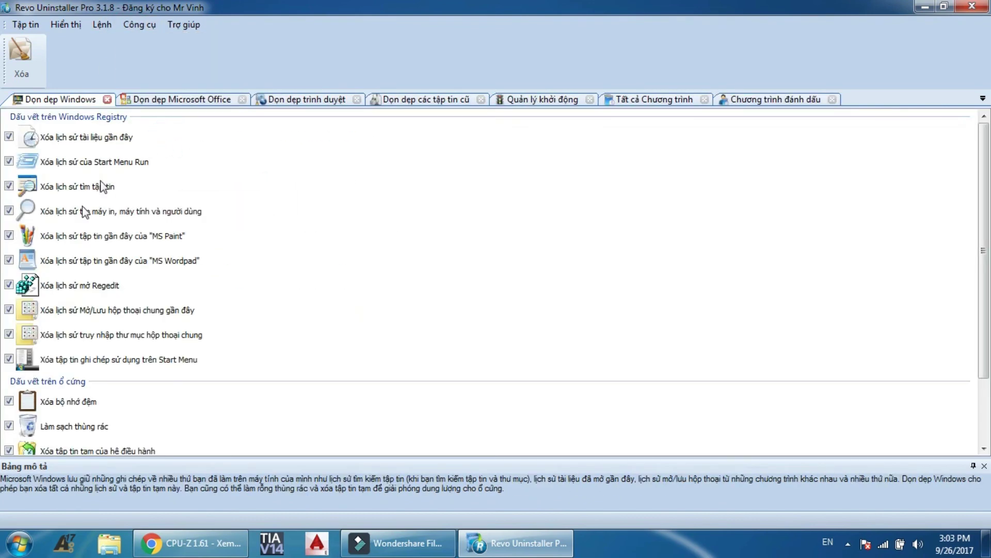
scroll(149, 358, down, 2)
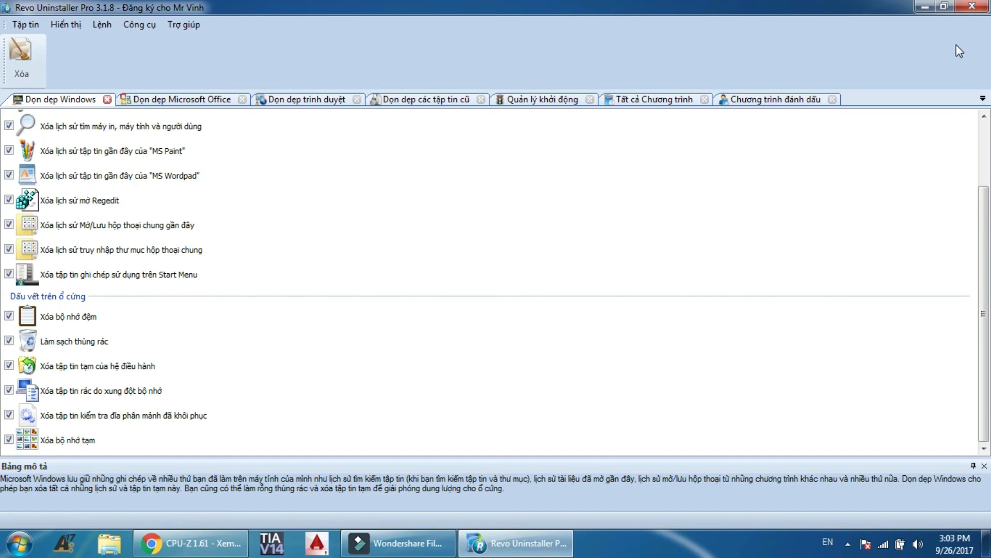
Close Revo Uninstaller Pro and the Chrome window with the CPU-Z 1.61 forum page
click(970, 8)
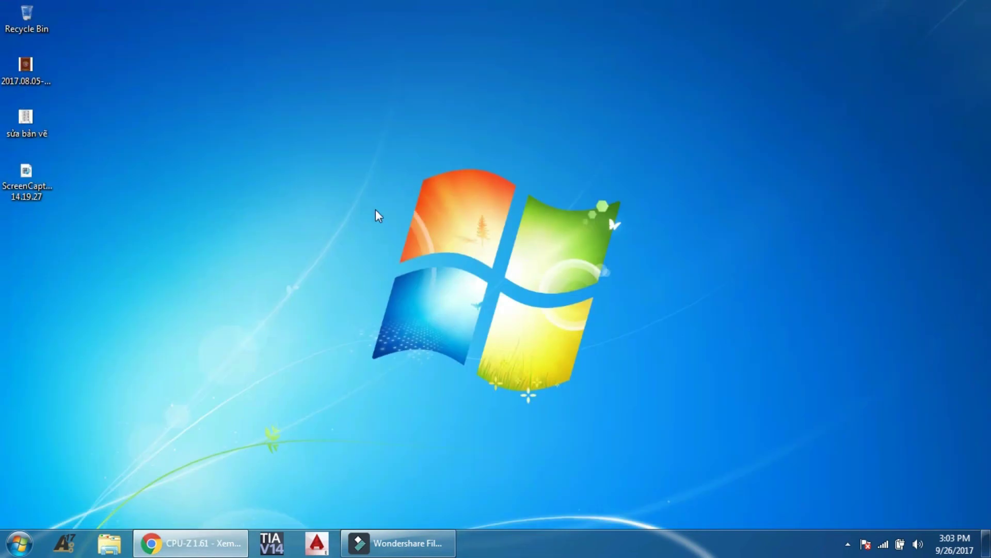
click(195, 545)
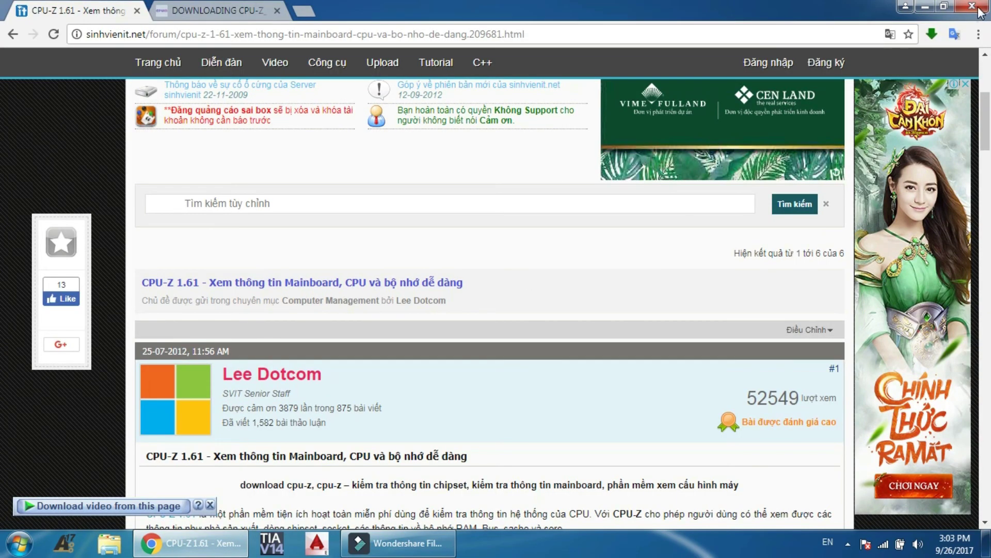
click(979, 8)
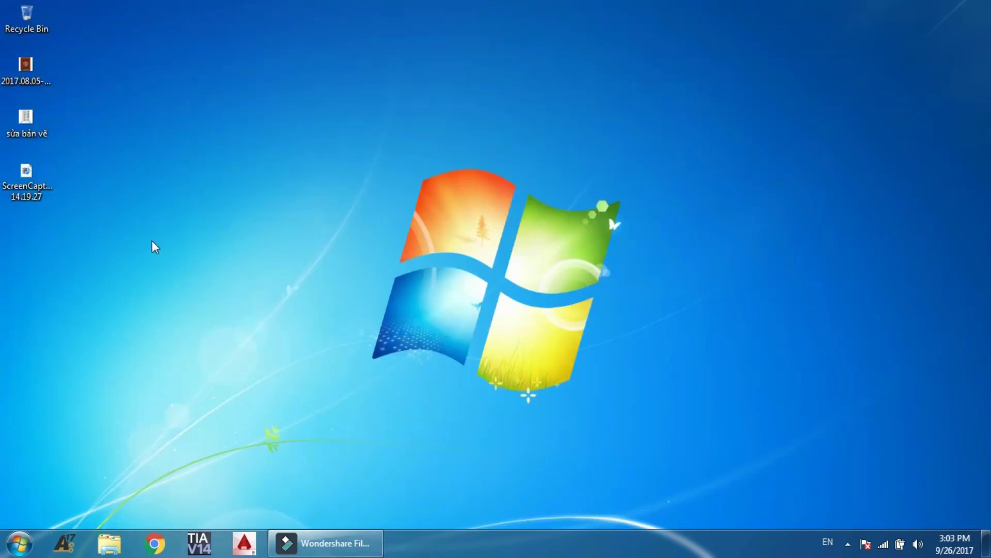